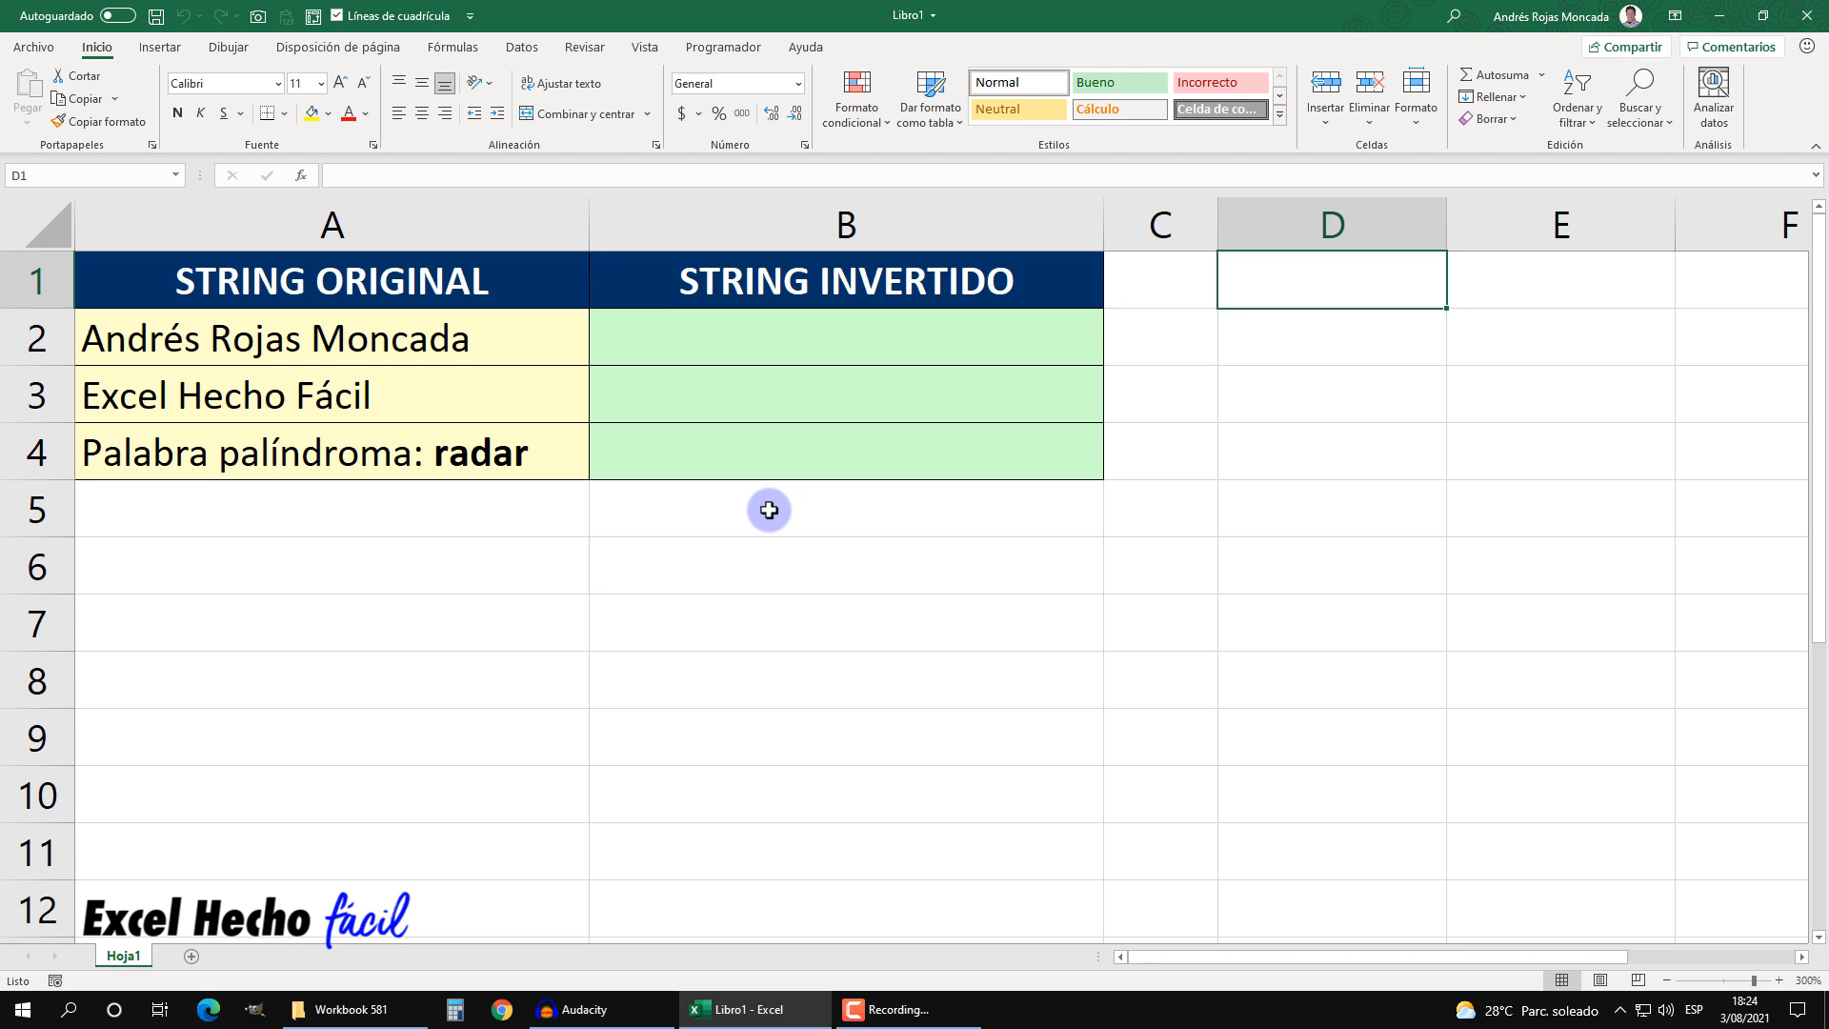
- Examine the original strings in A2:A4 and the matching inverted-string cells in B2:B4
{"action": "left_click", "coordinate": [531, 346]}
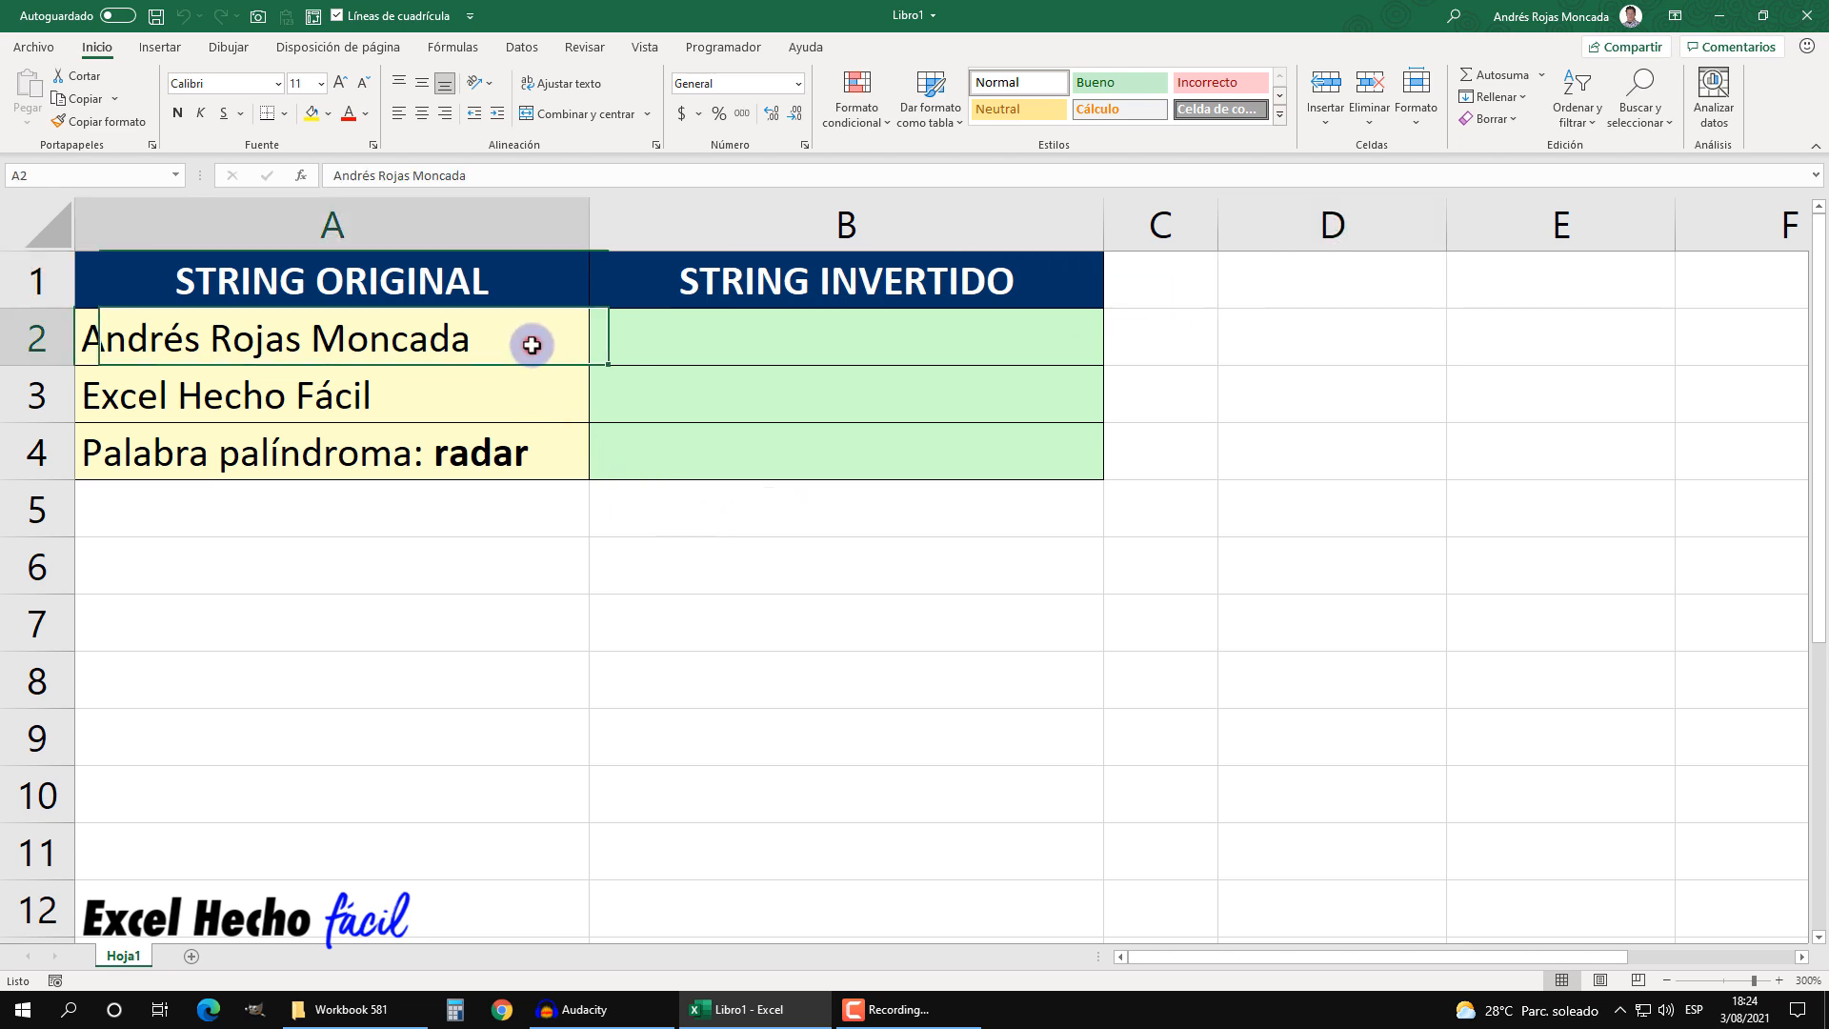
{"action": "left_click", "coordinate": [527, 396]}
{"action": "left_click", "coordinate": [531, 443]}
{"action": "left_click_drag", "start_coordinate": [524, 343], "coordinate": [526, 446]}
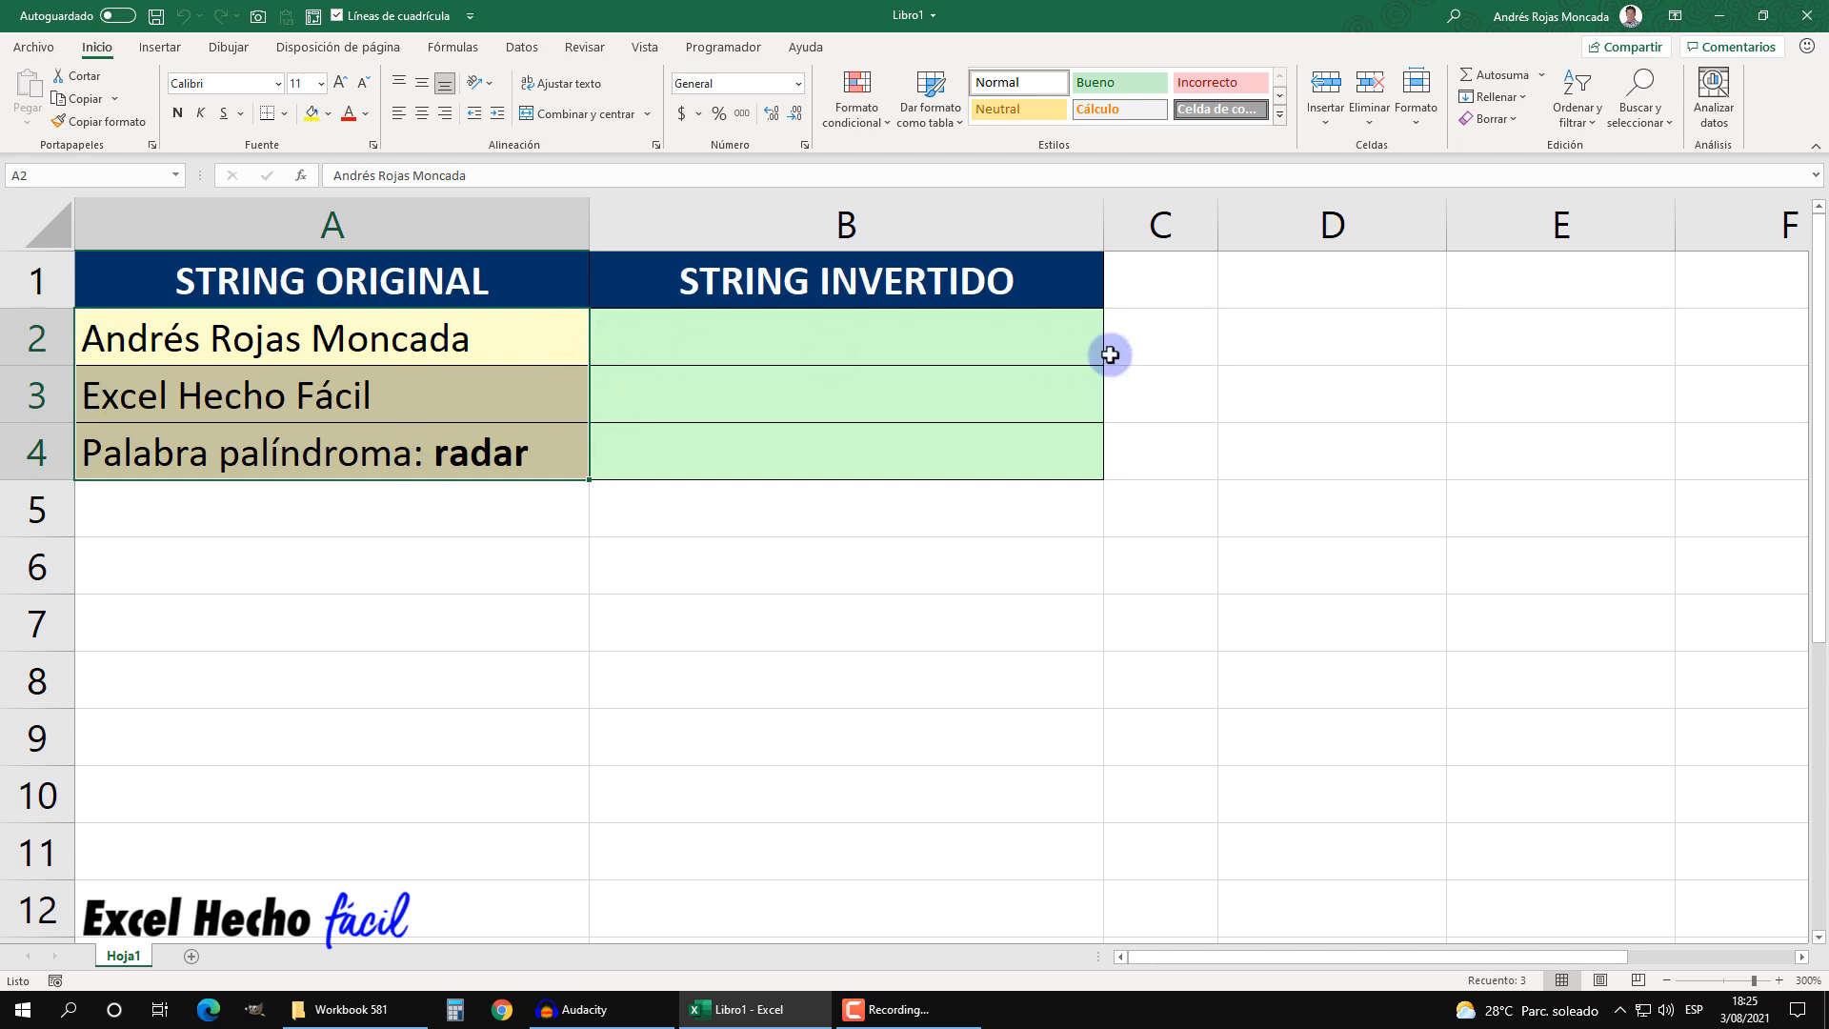
{"action": "left_click", "coordinate": [742, 340]}
{"action": "left_click", "coordinate": [759, 395]}
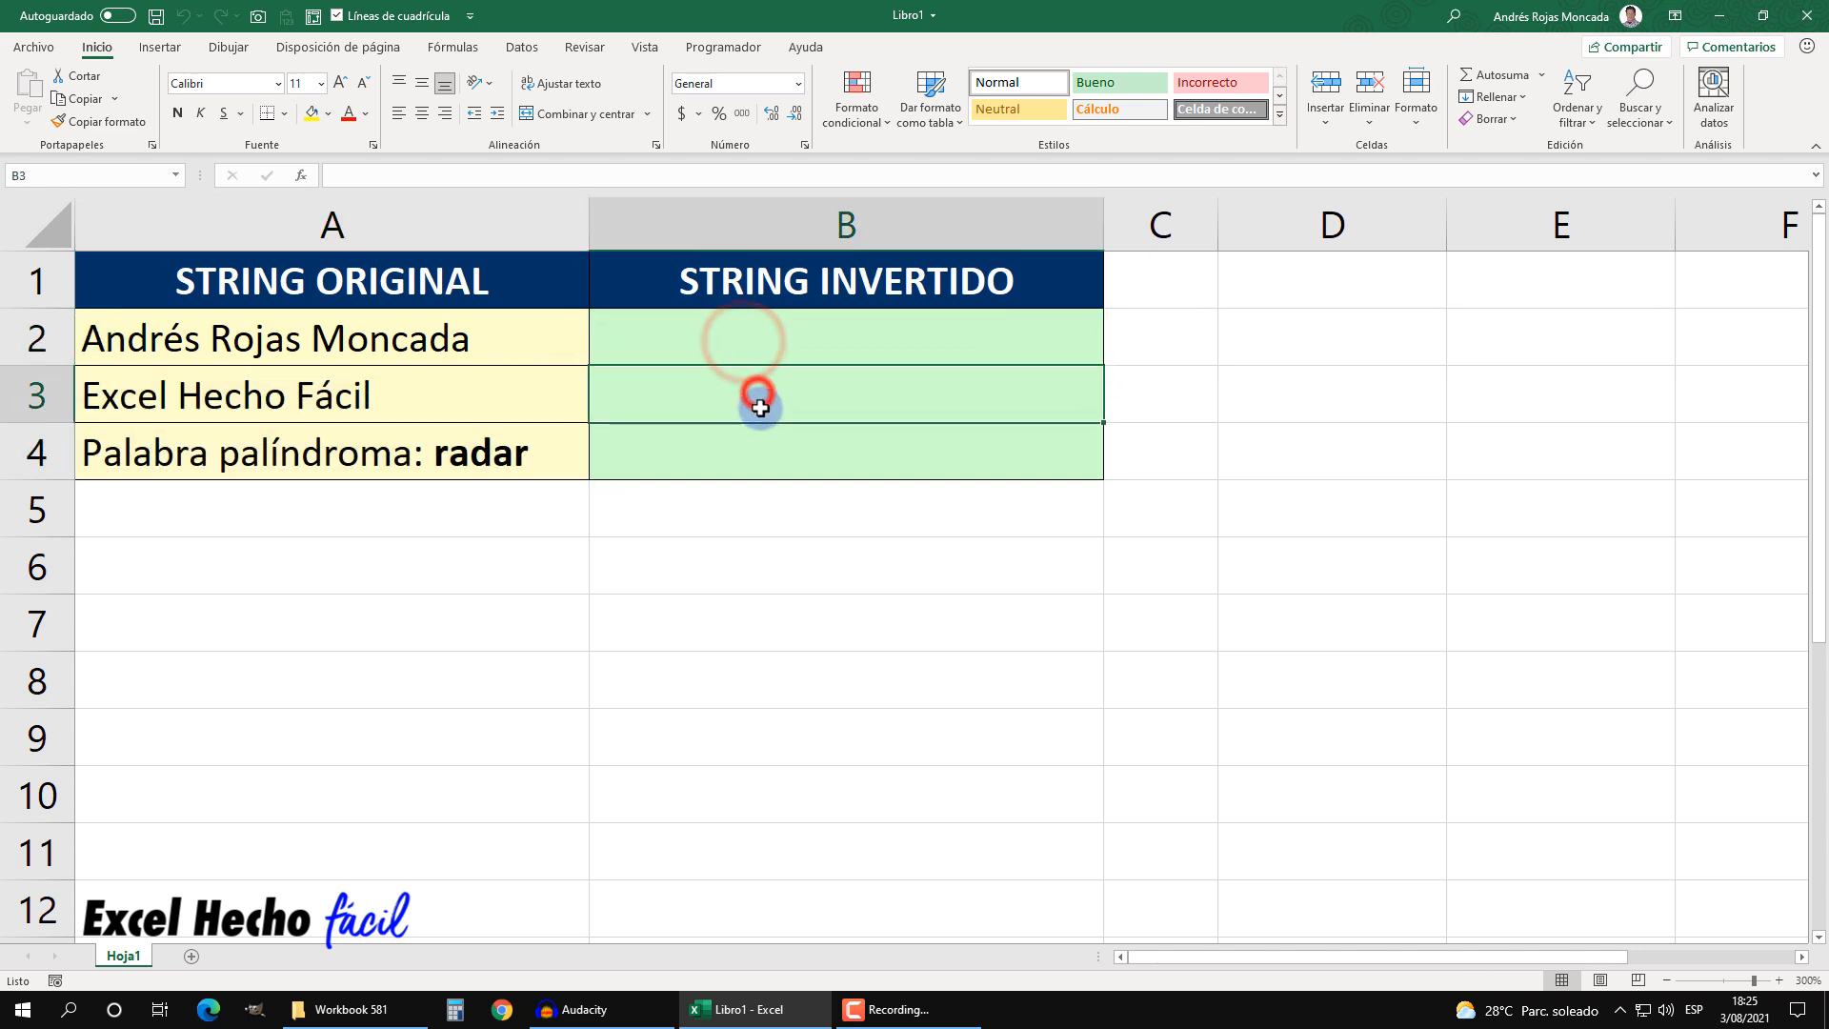
{"action": "left_click", "coordinate": [759, 434]}
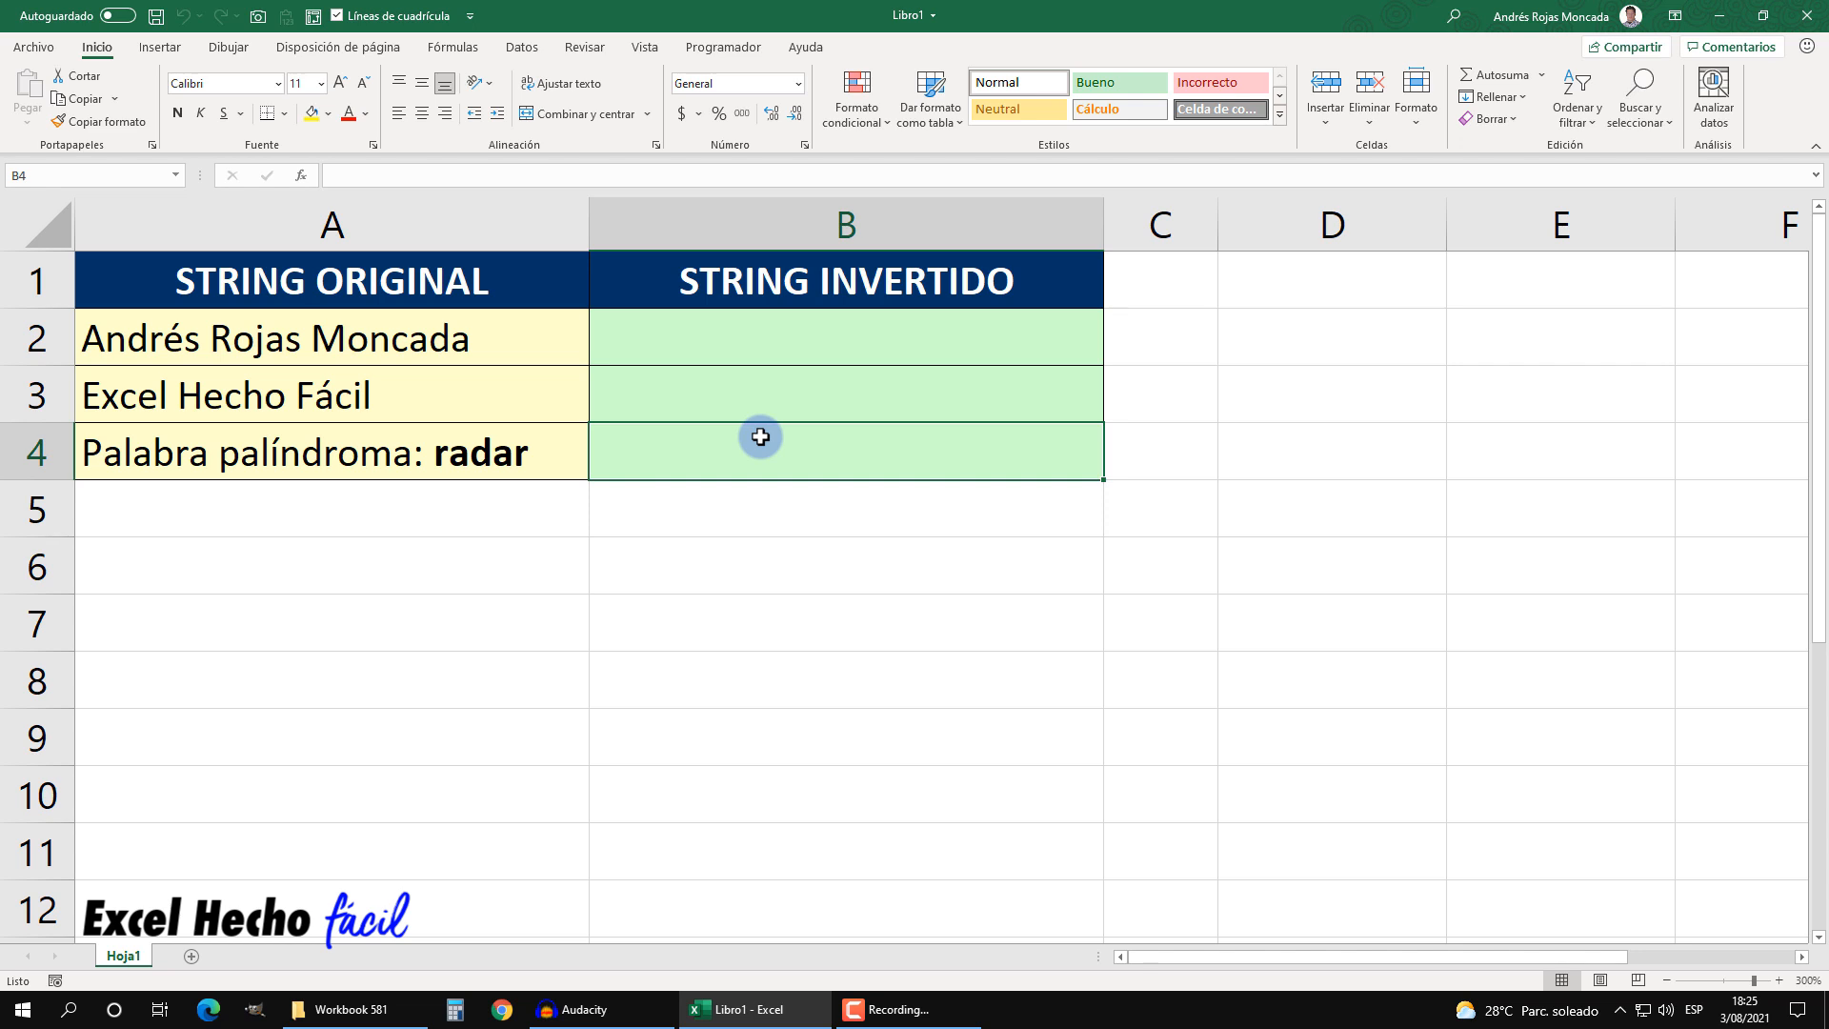
{"action": "left_click", "coordinate": [520, 350]}
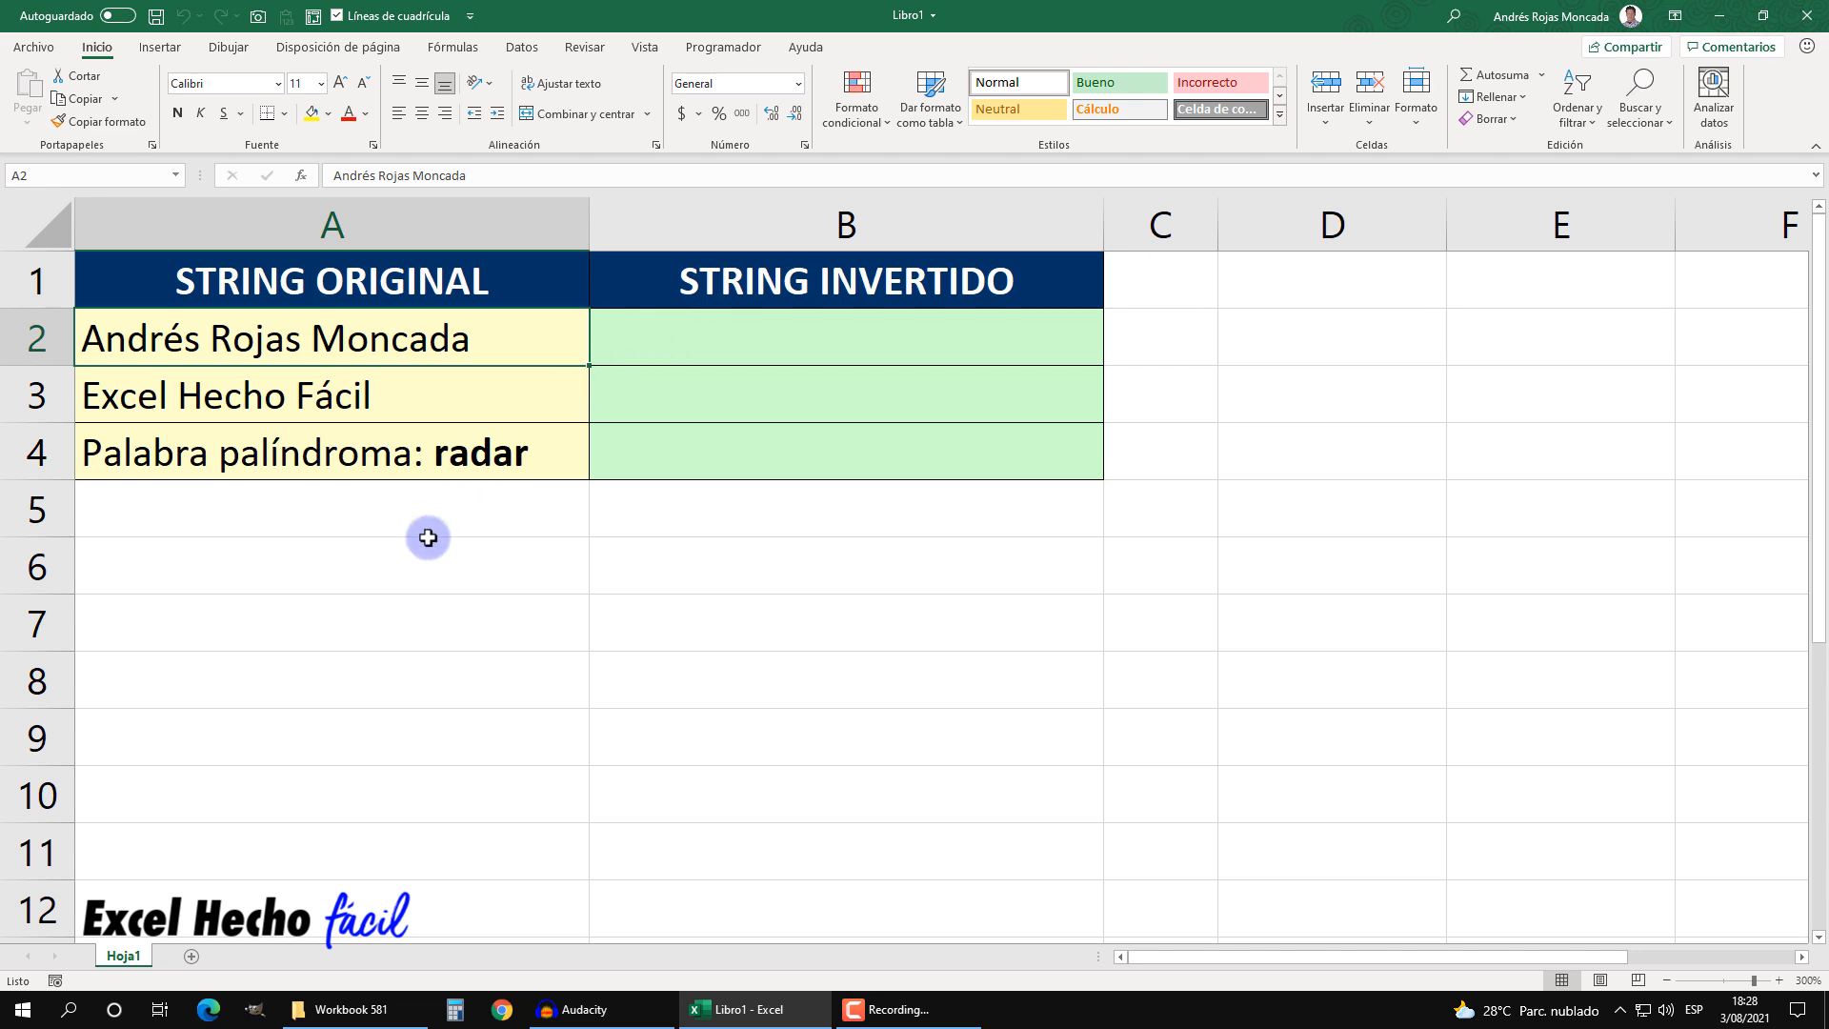
- Start a LAMBDA formula in cell A6 with vOriginal as its first parameter
{"action": "left_click", "coordinate": [414, 566]}
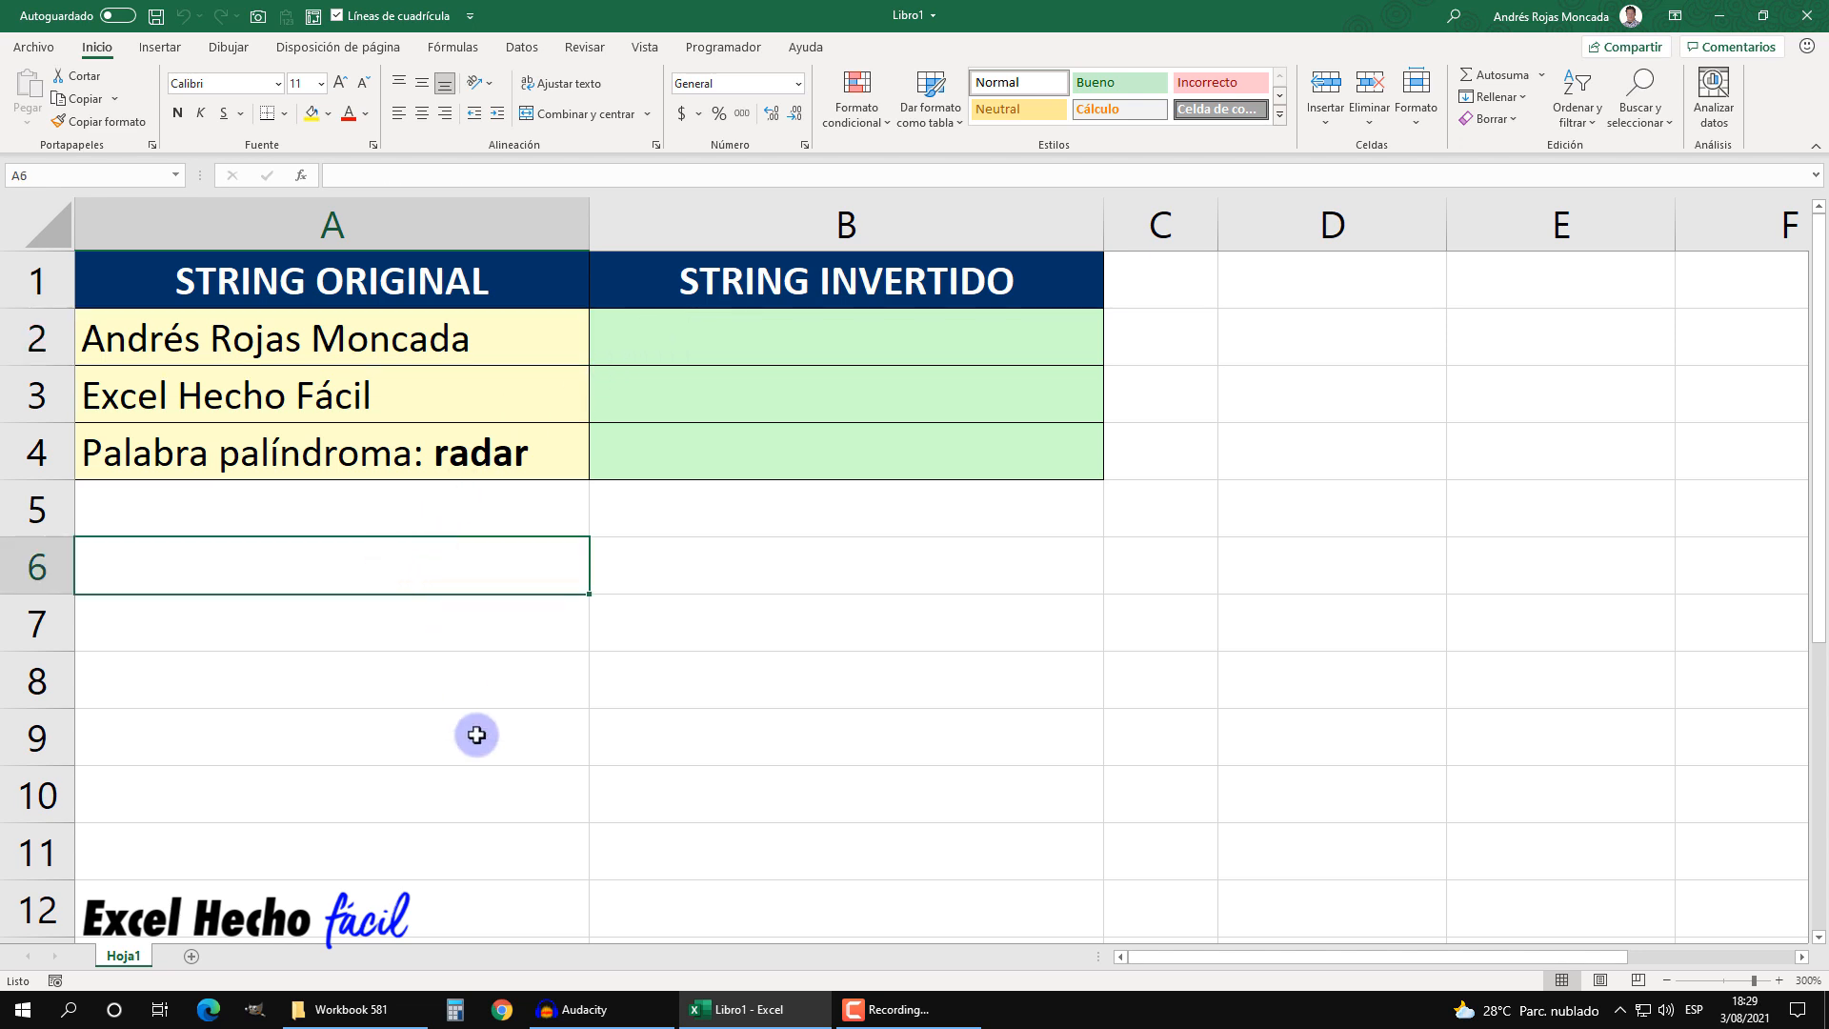
{"action": "type", "text": "=lam"}
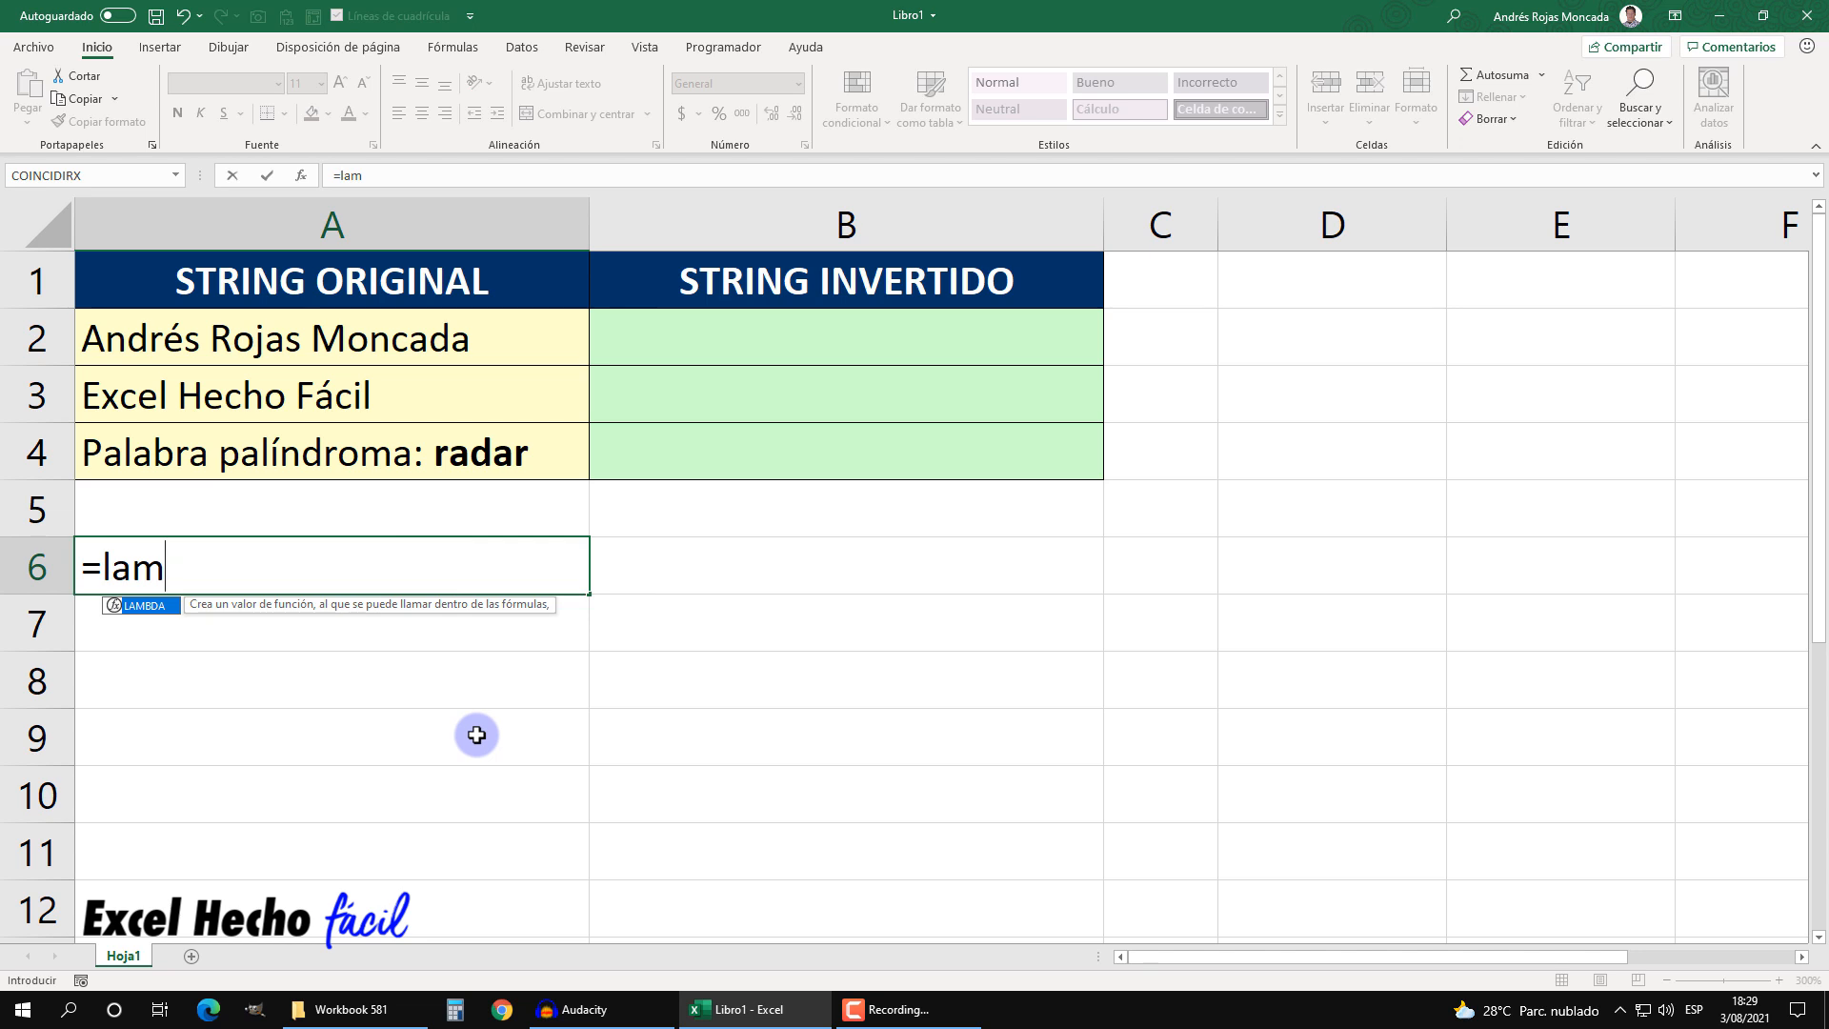
{"action": "key", "text": "Tab"}
{"action": "key", "text": "BackSpace"}
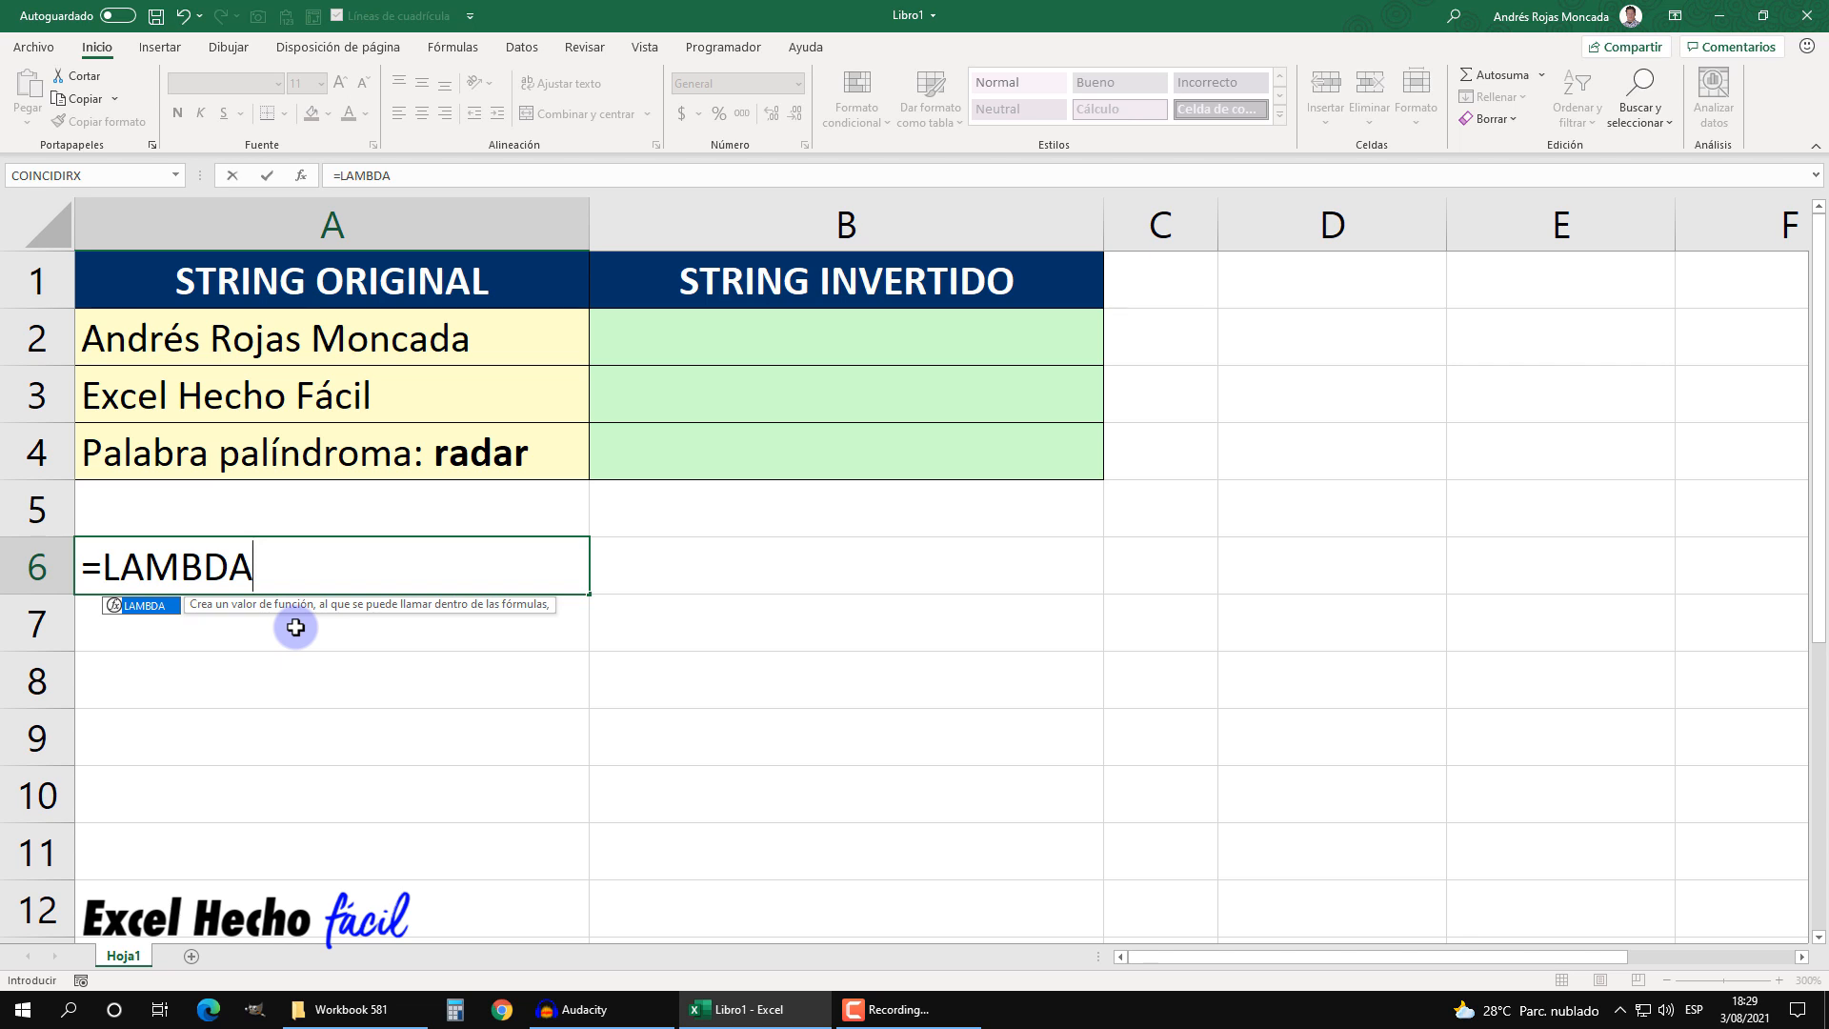
{"action": "type", "text": "("}
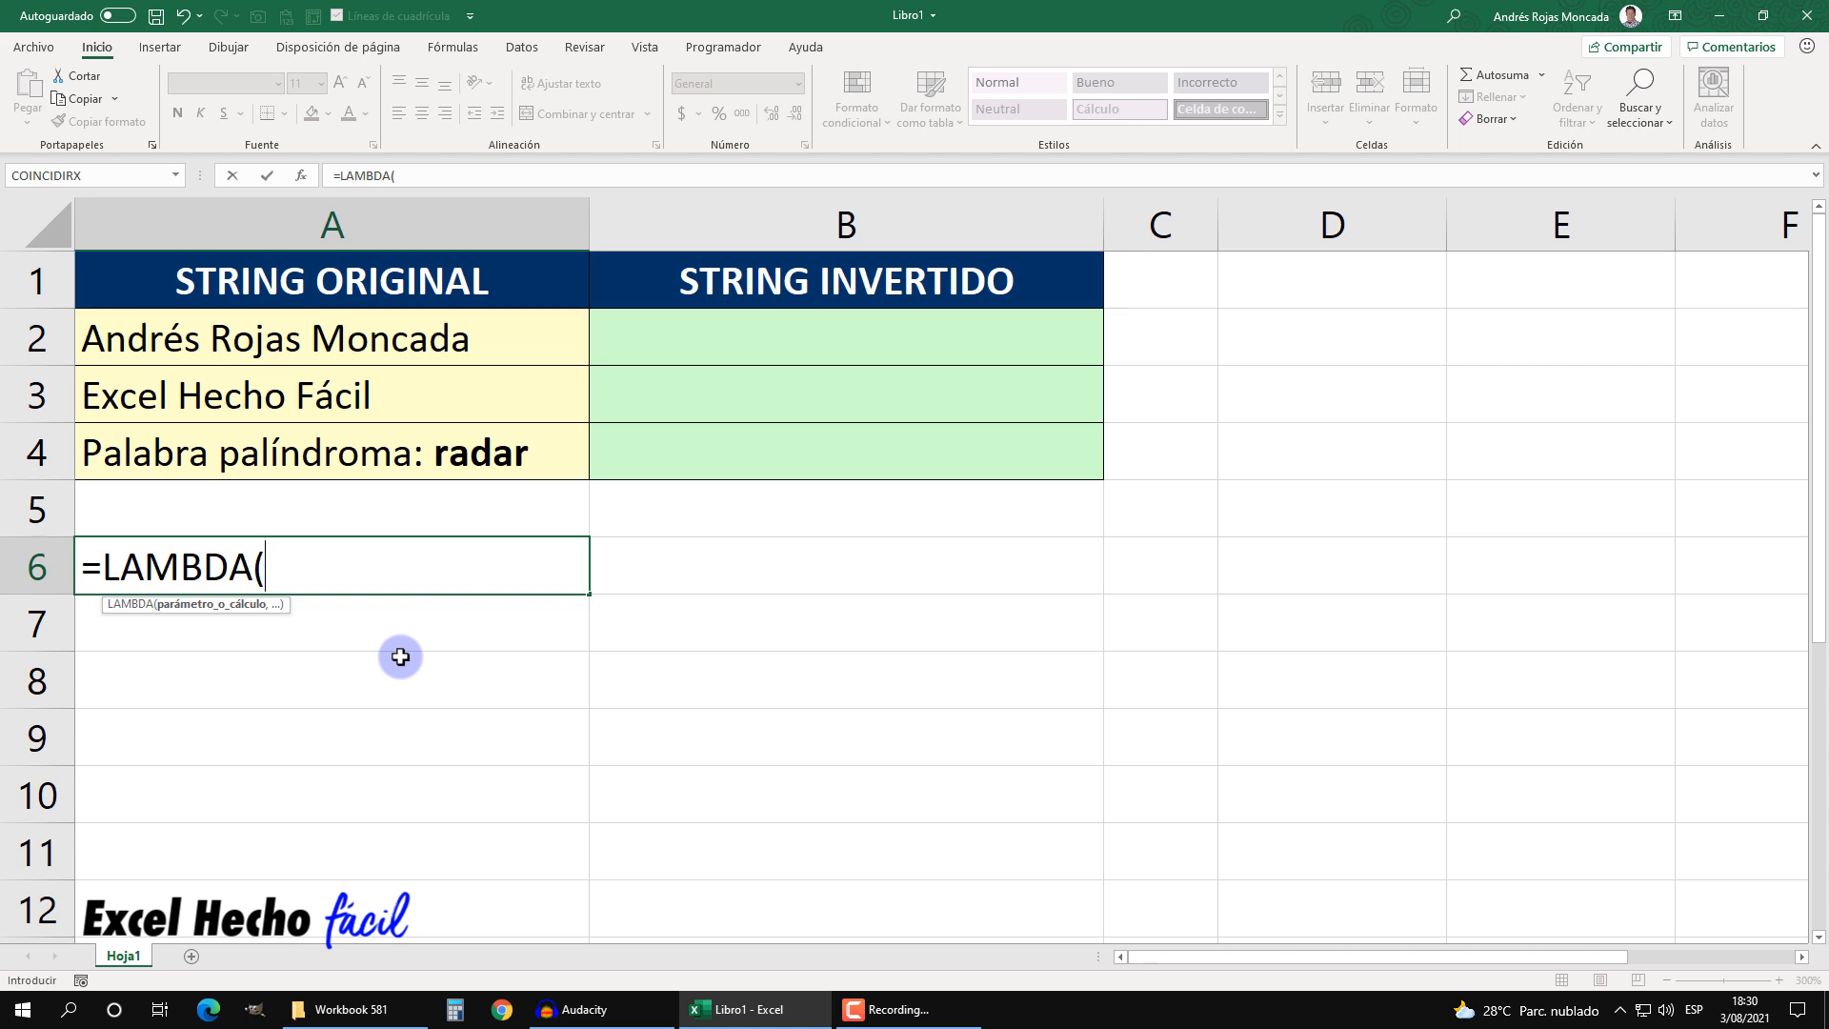
{"action": "type", "text": "vO"}
{"action": "type", "text": "riginal"}
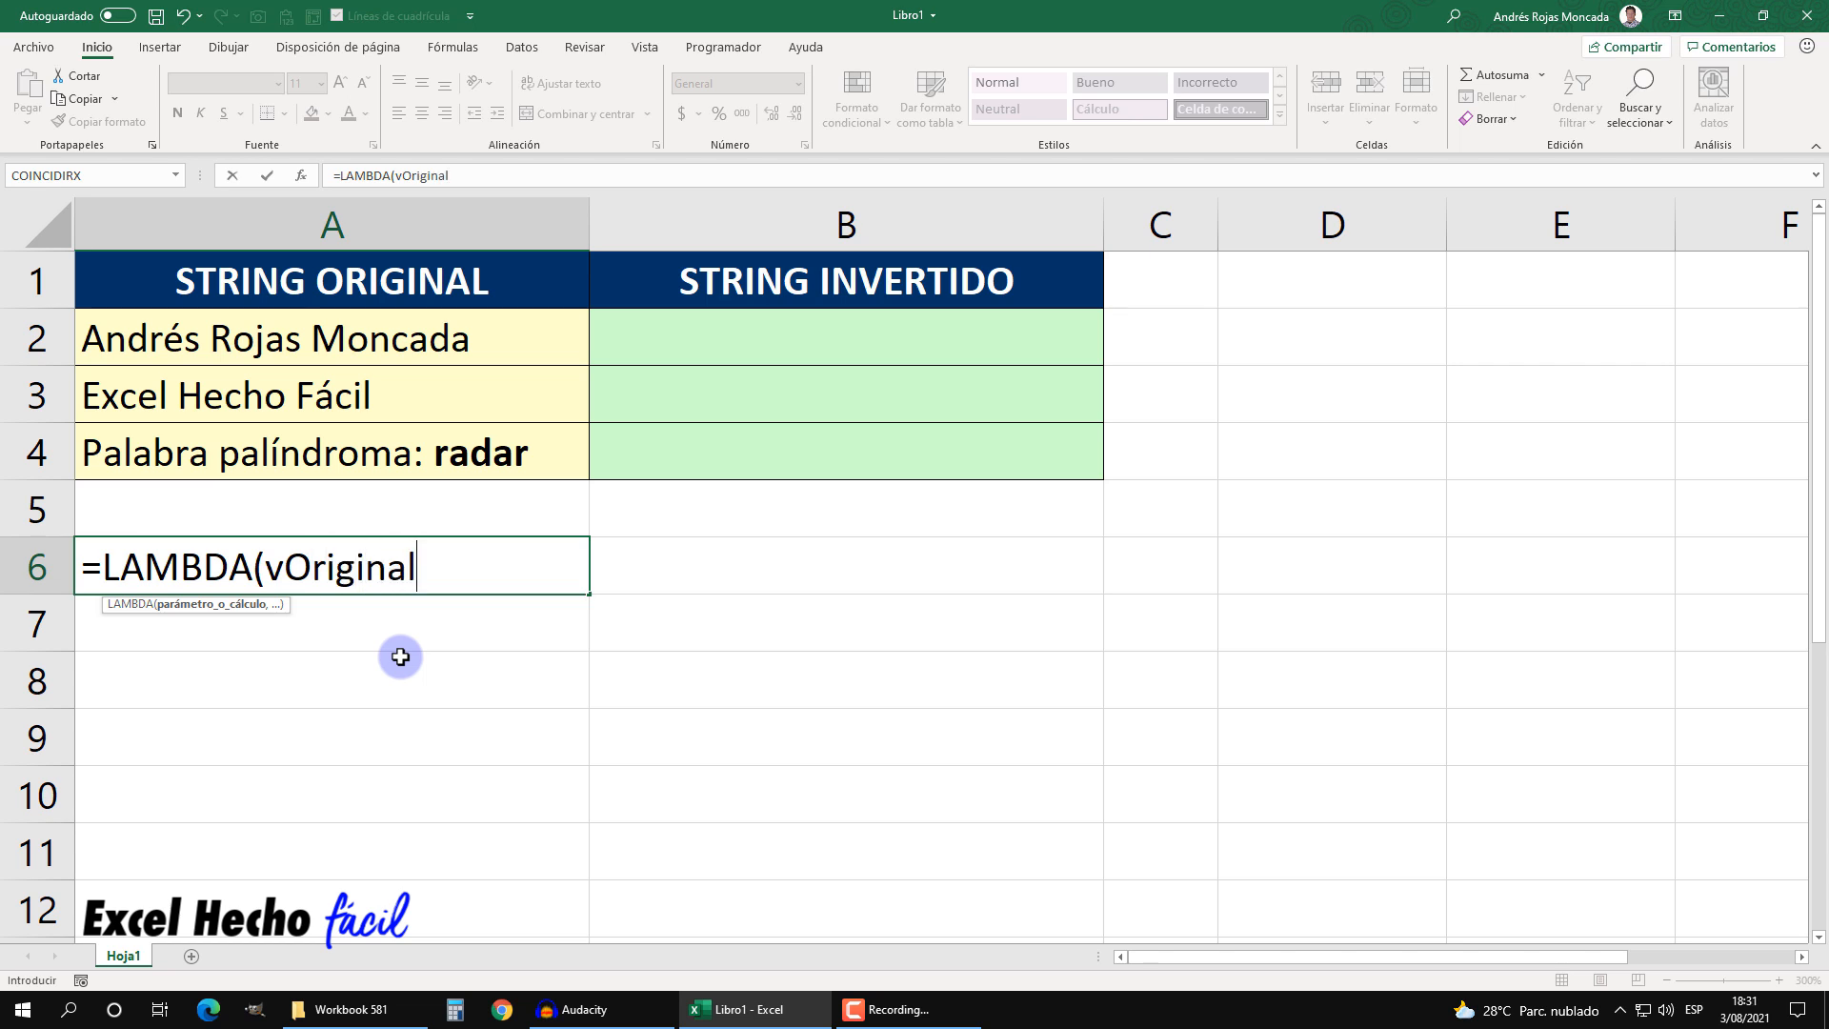
{"action": "left_click_drag", "start_coordinate": [416, 568], "coordinate": [273, 567]}
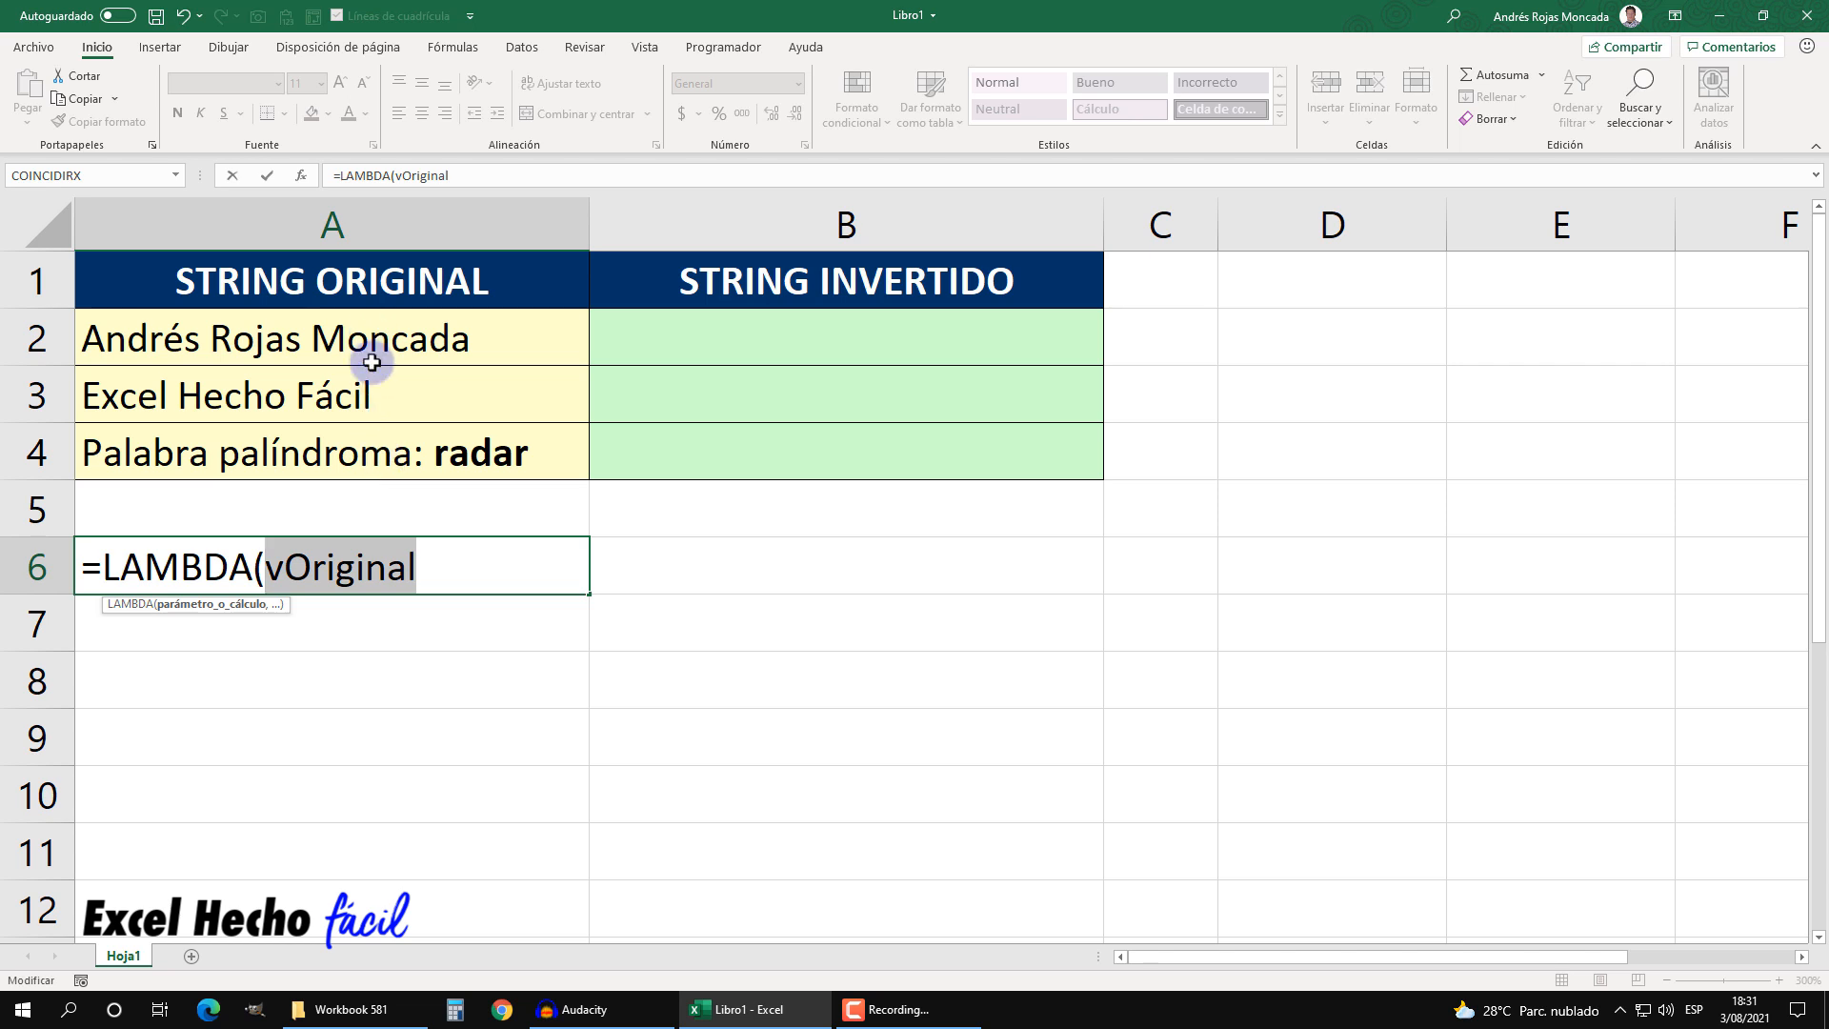
{"action": "left_click", "coordinate": [464, 567]}
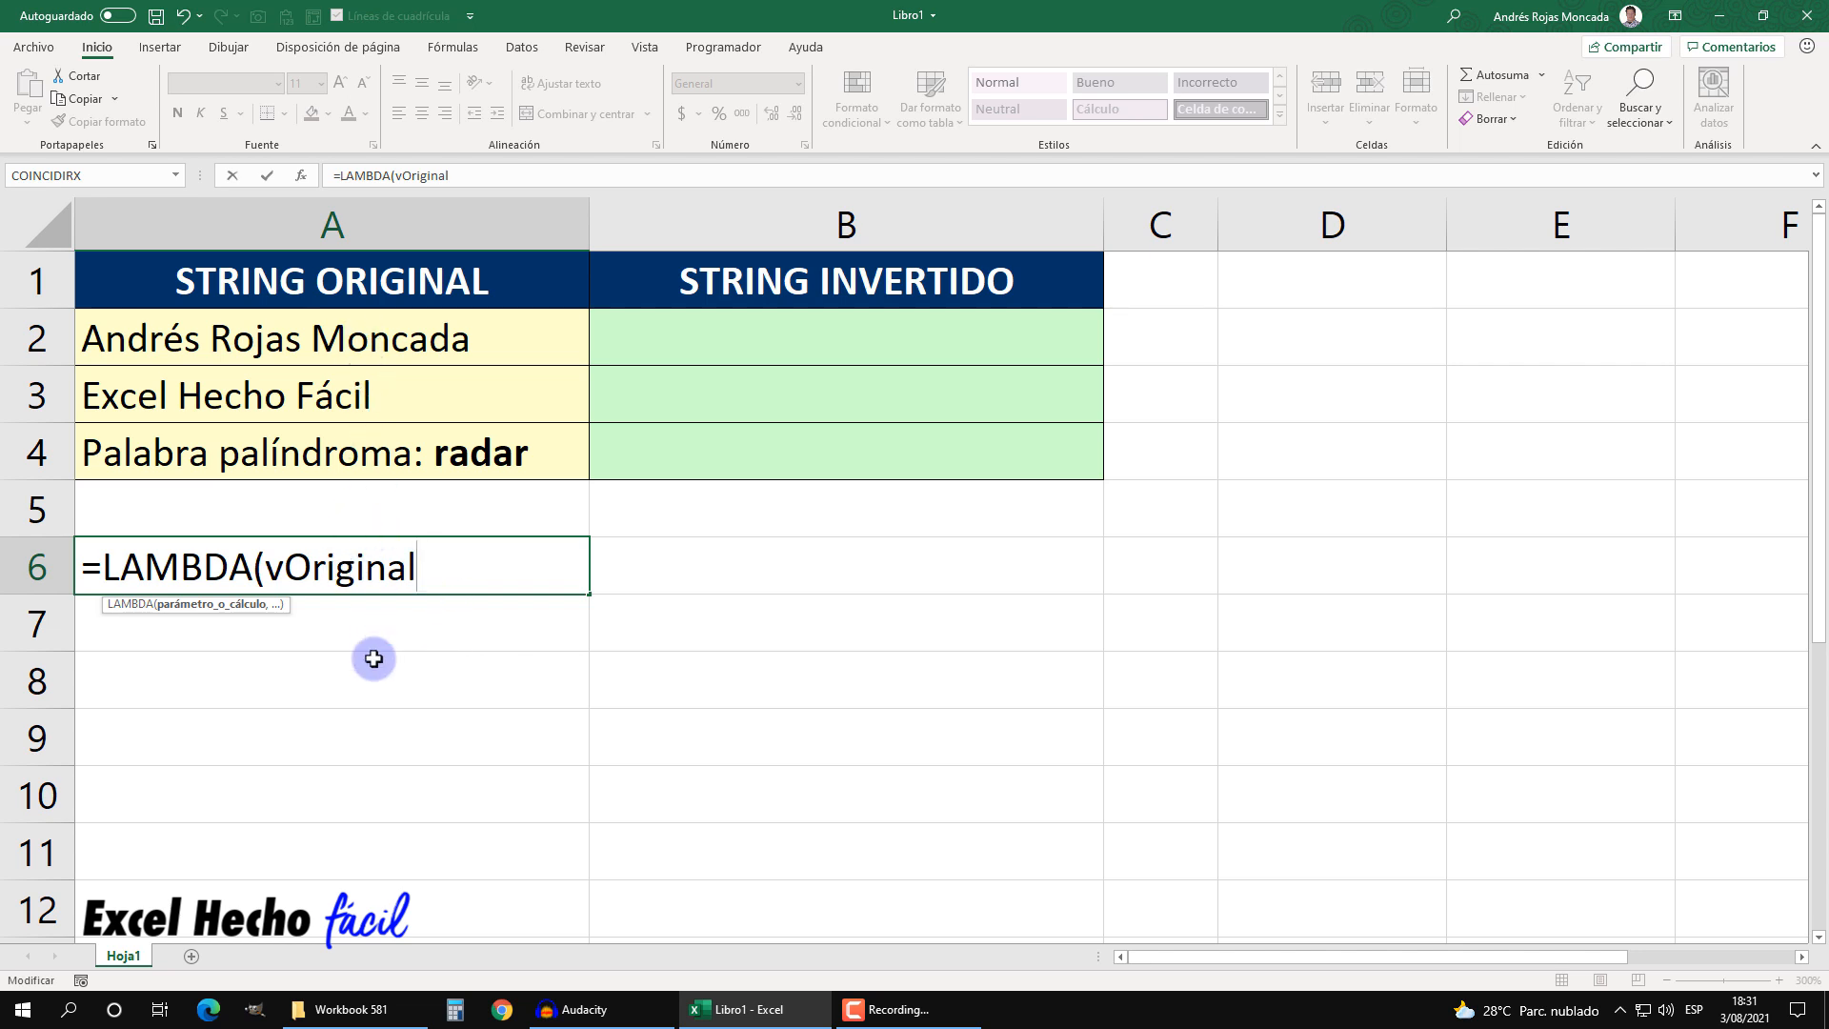
- Add vContenedor and vIndice as the second and third parameters of the LAMBDA formula
{"action": "type", "text": ",."}
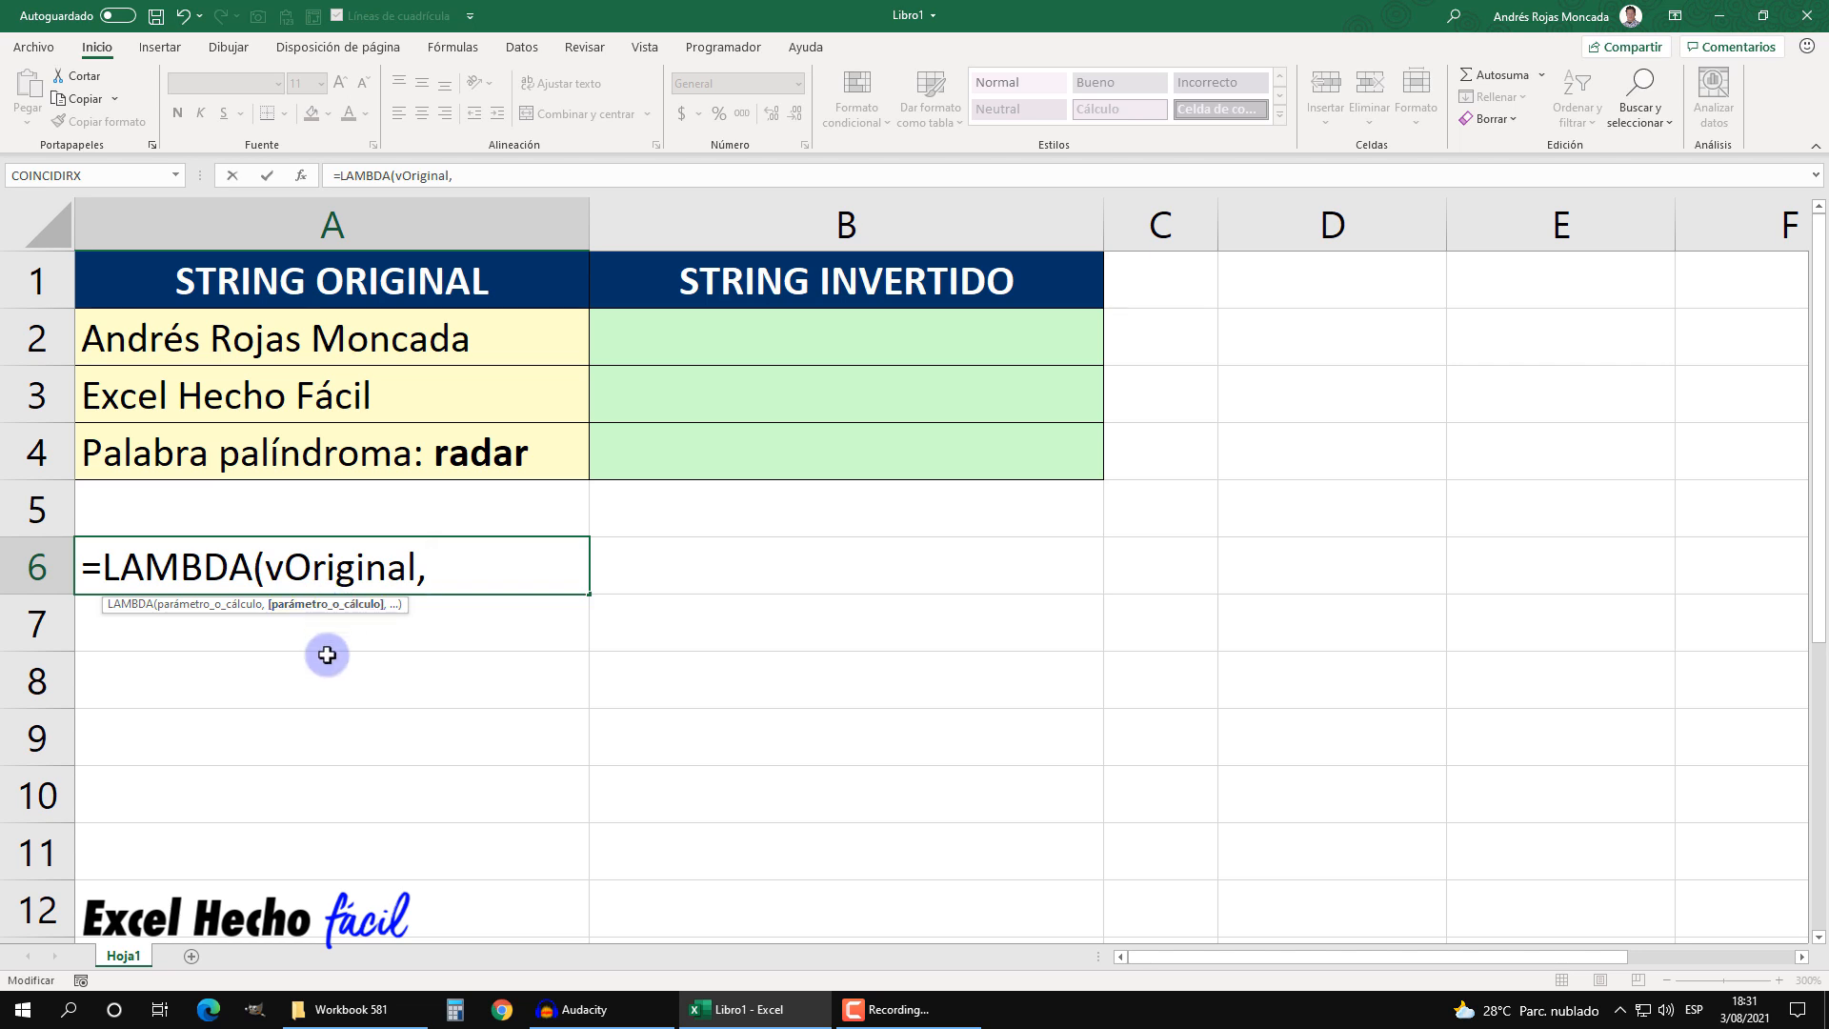
{"action": "type", "text": "v"}
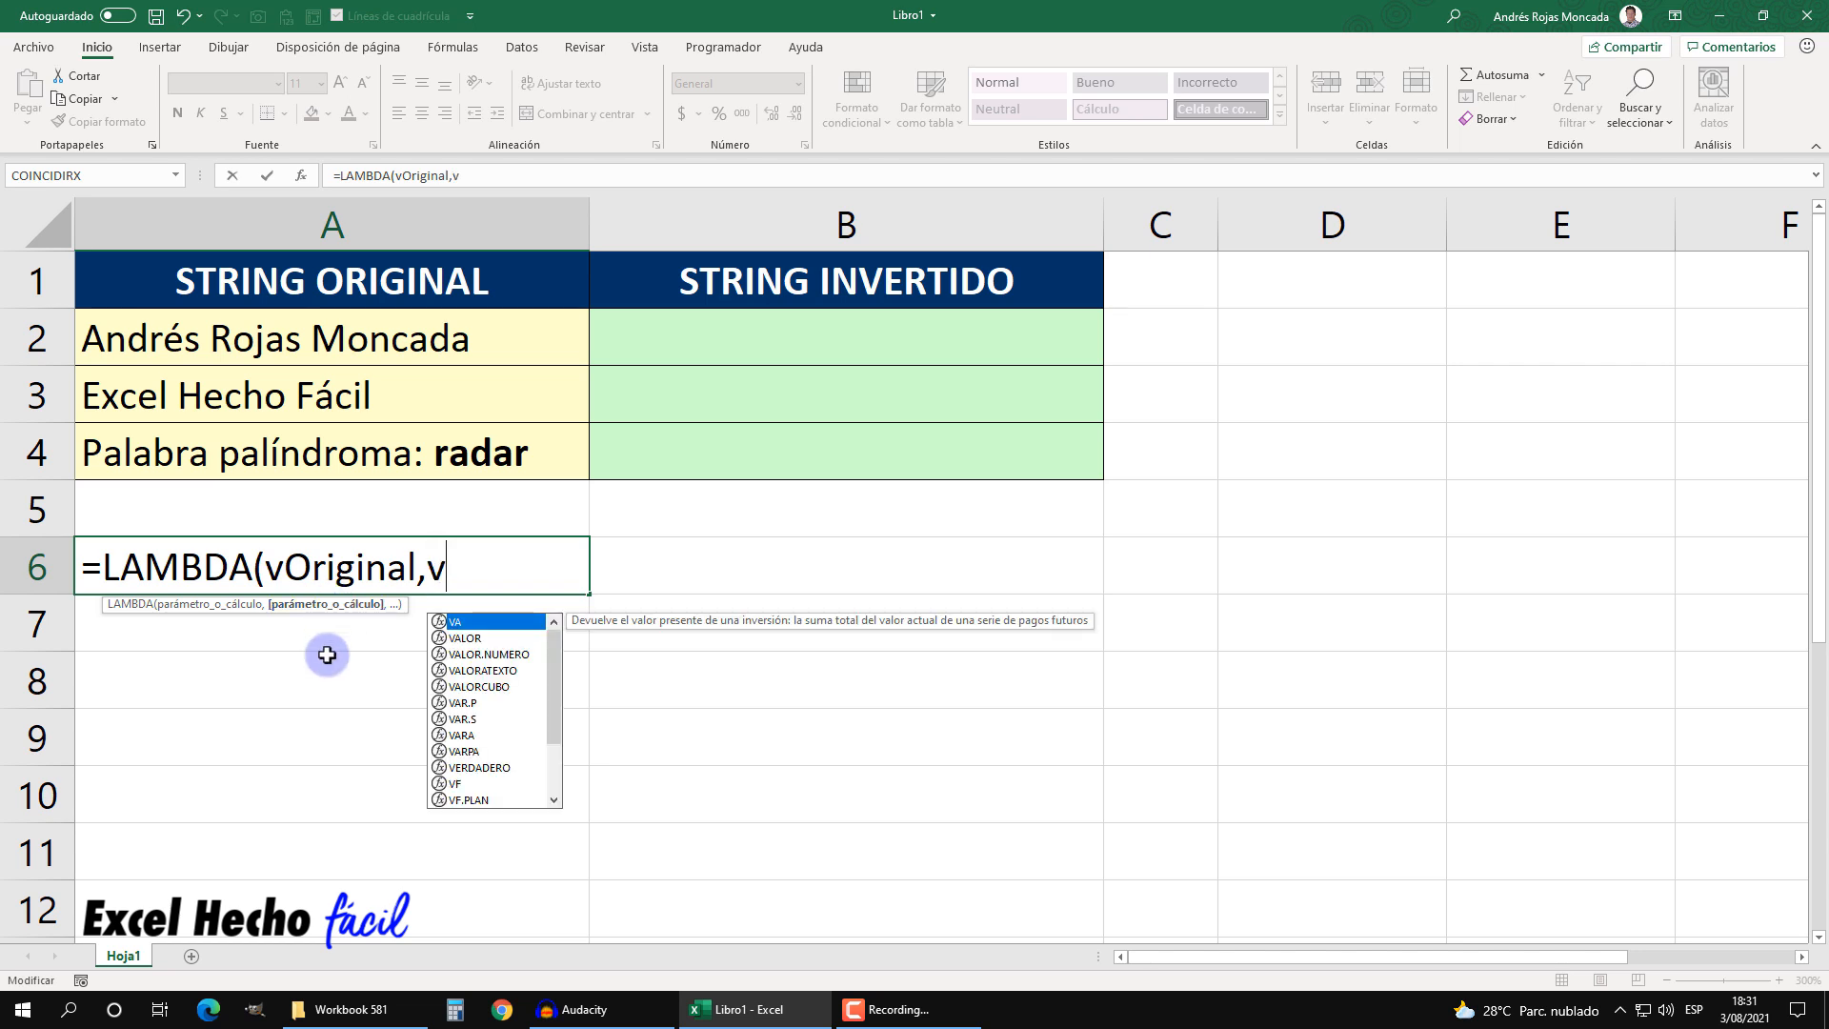
{"action": "type", "text": "Contenedor"}
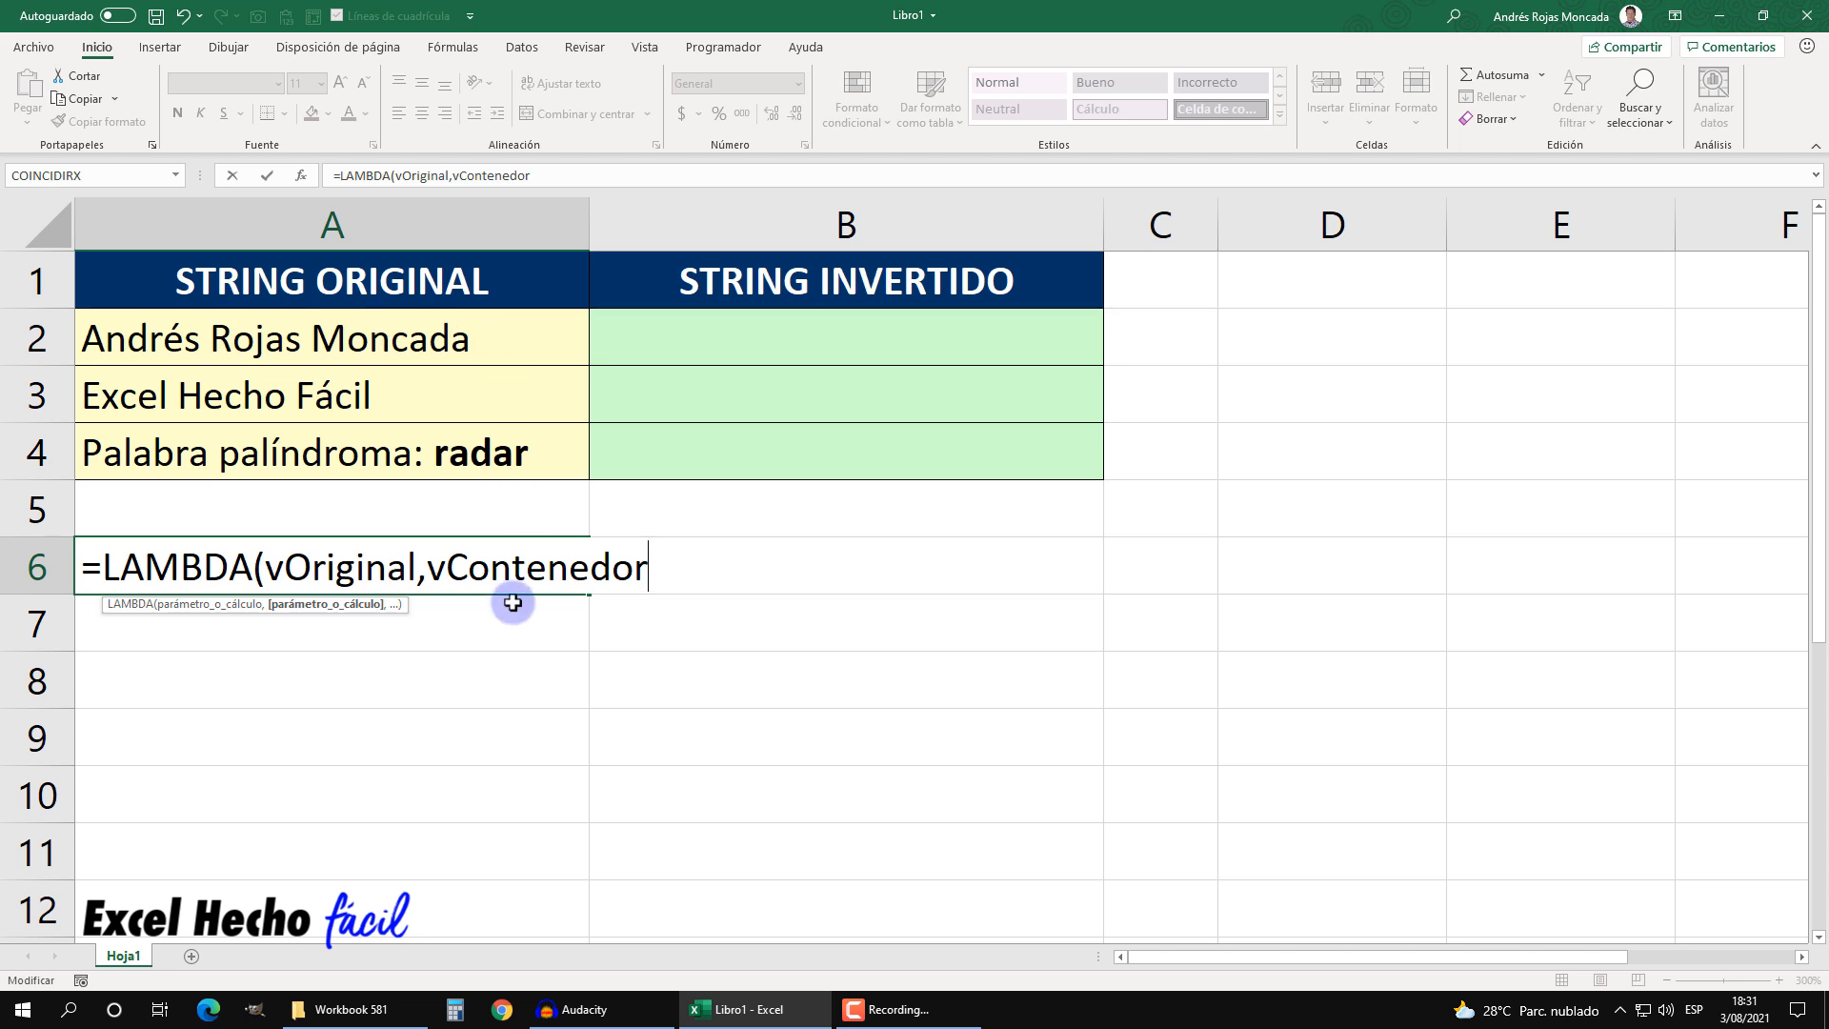
{"action": "type", "text": ","}
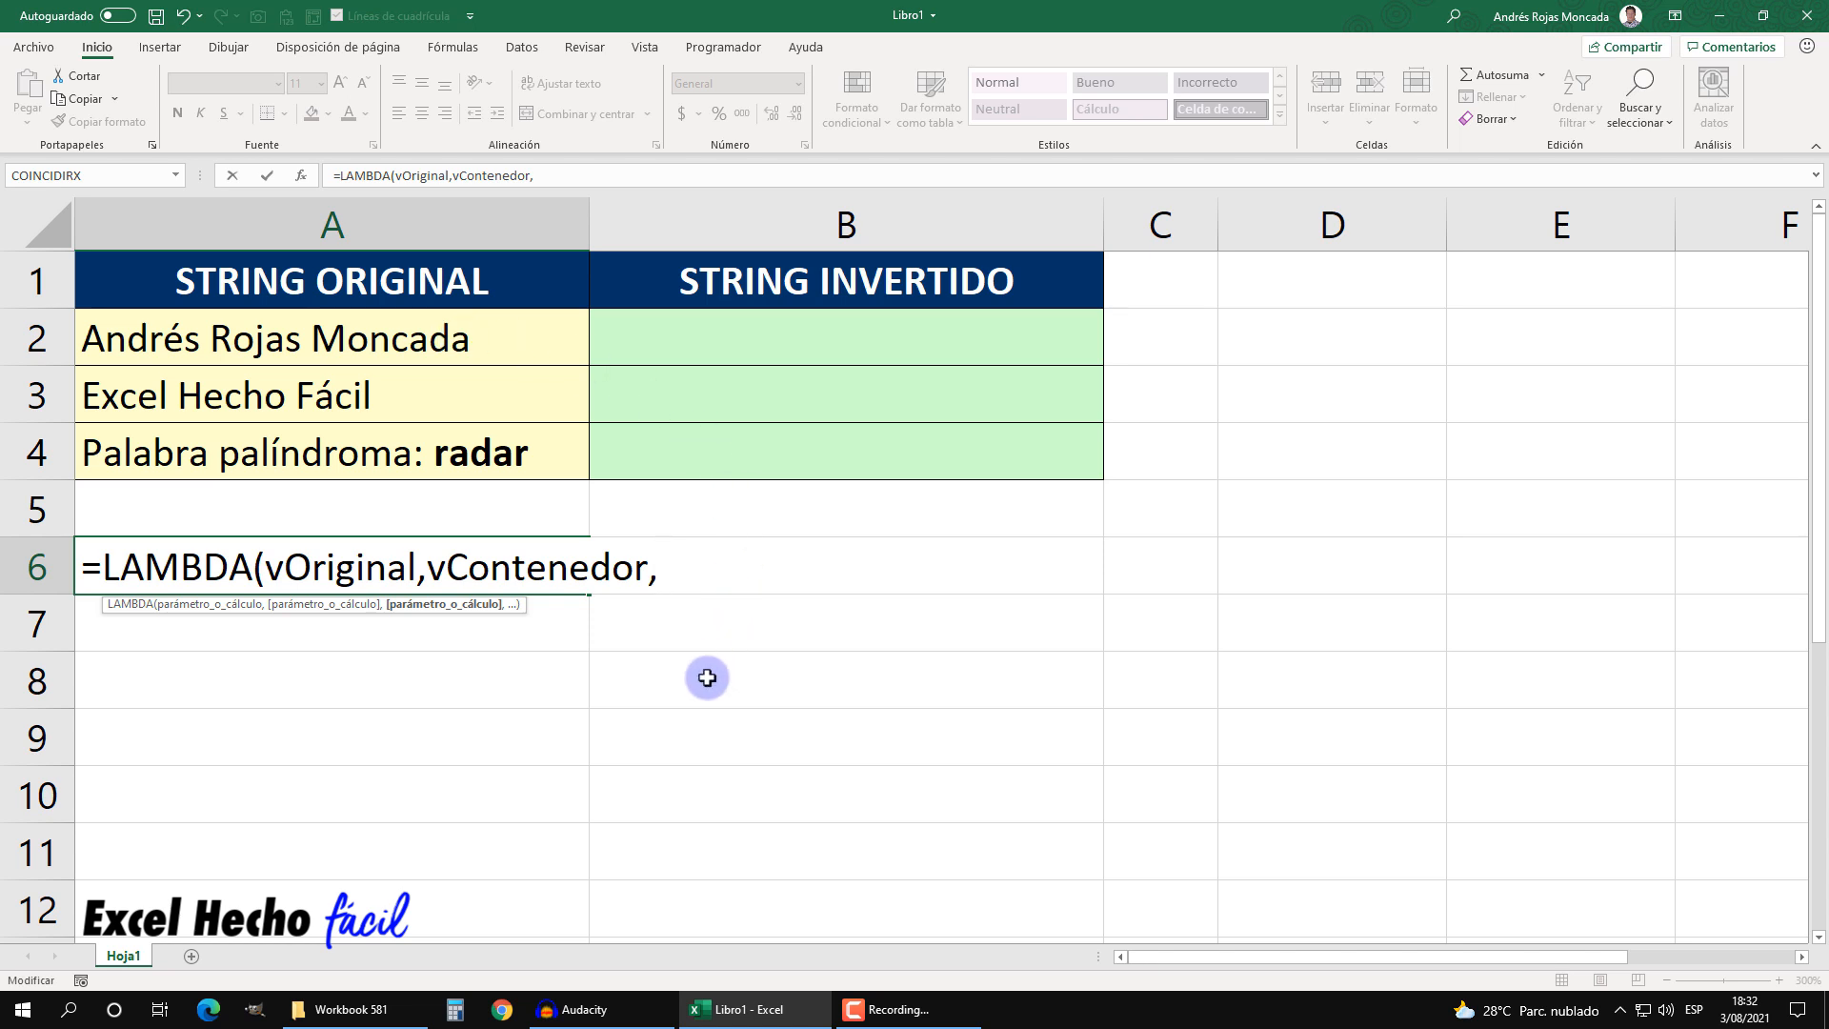
{"action": "type", "text": "vIndice"}
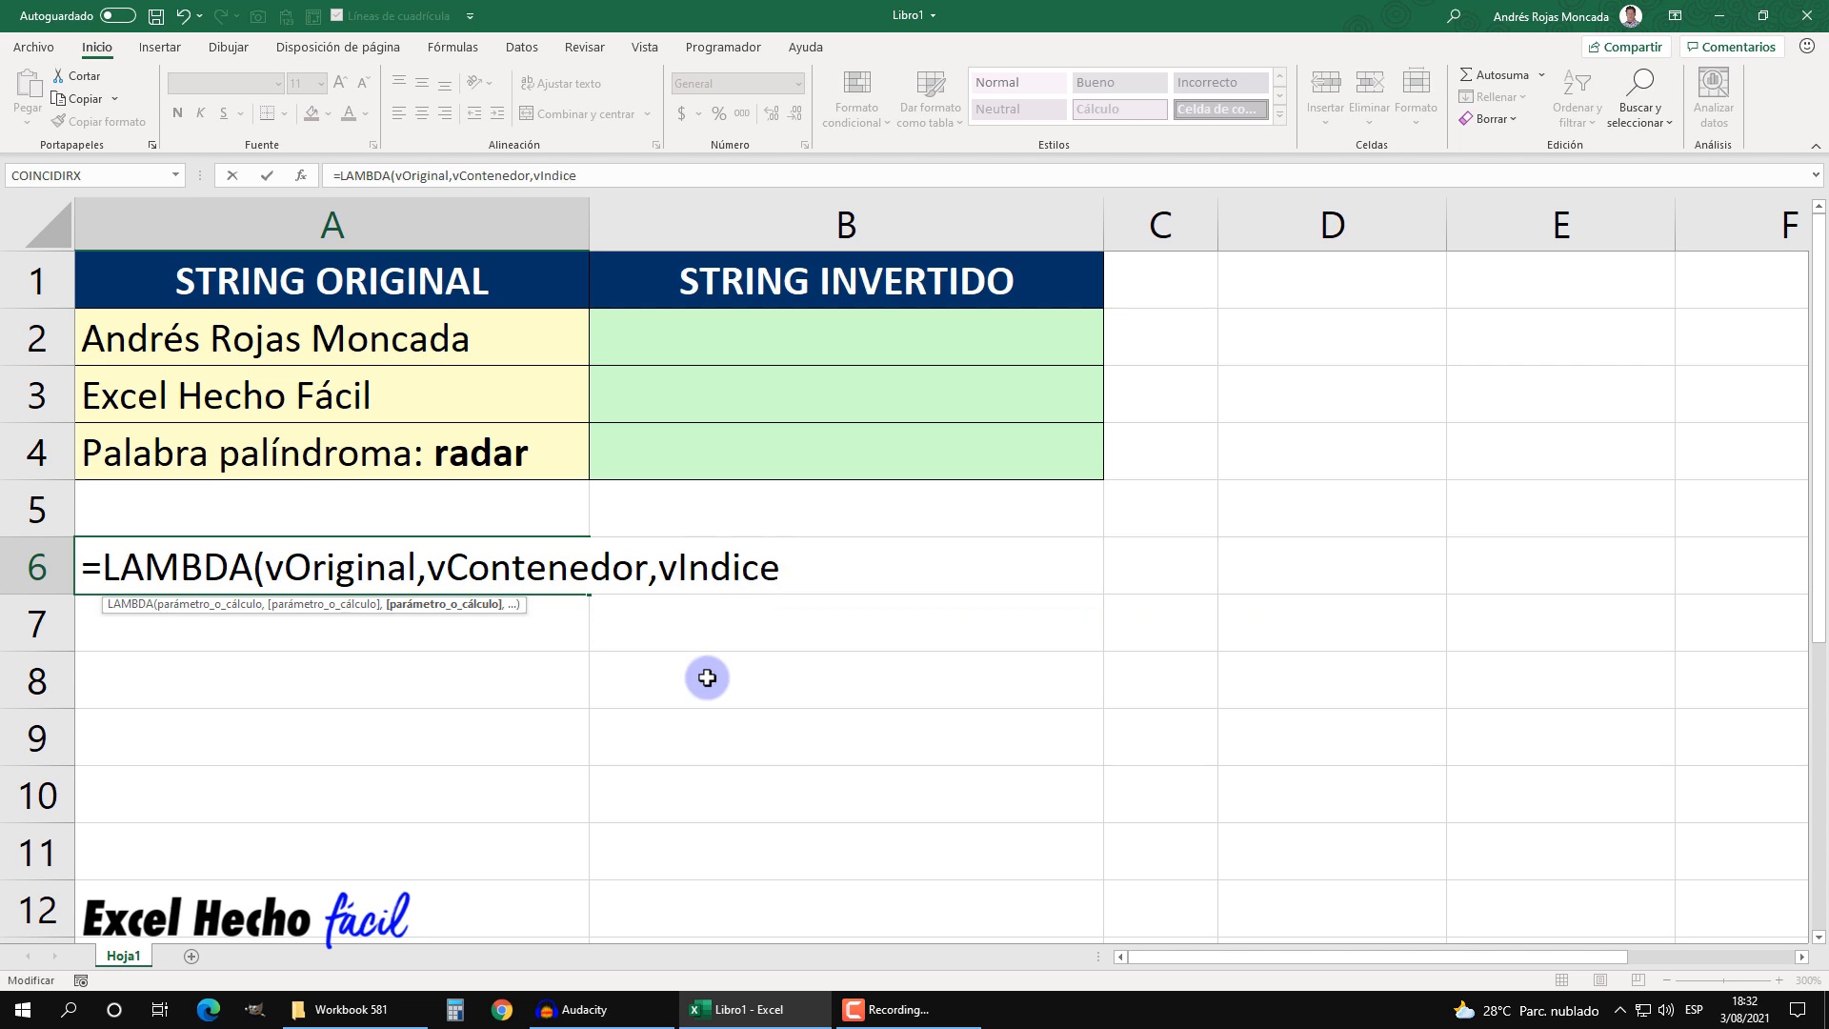
{"action": "type", "text": ","}
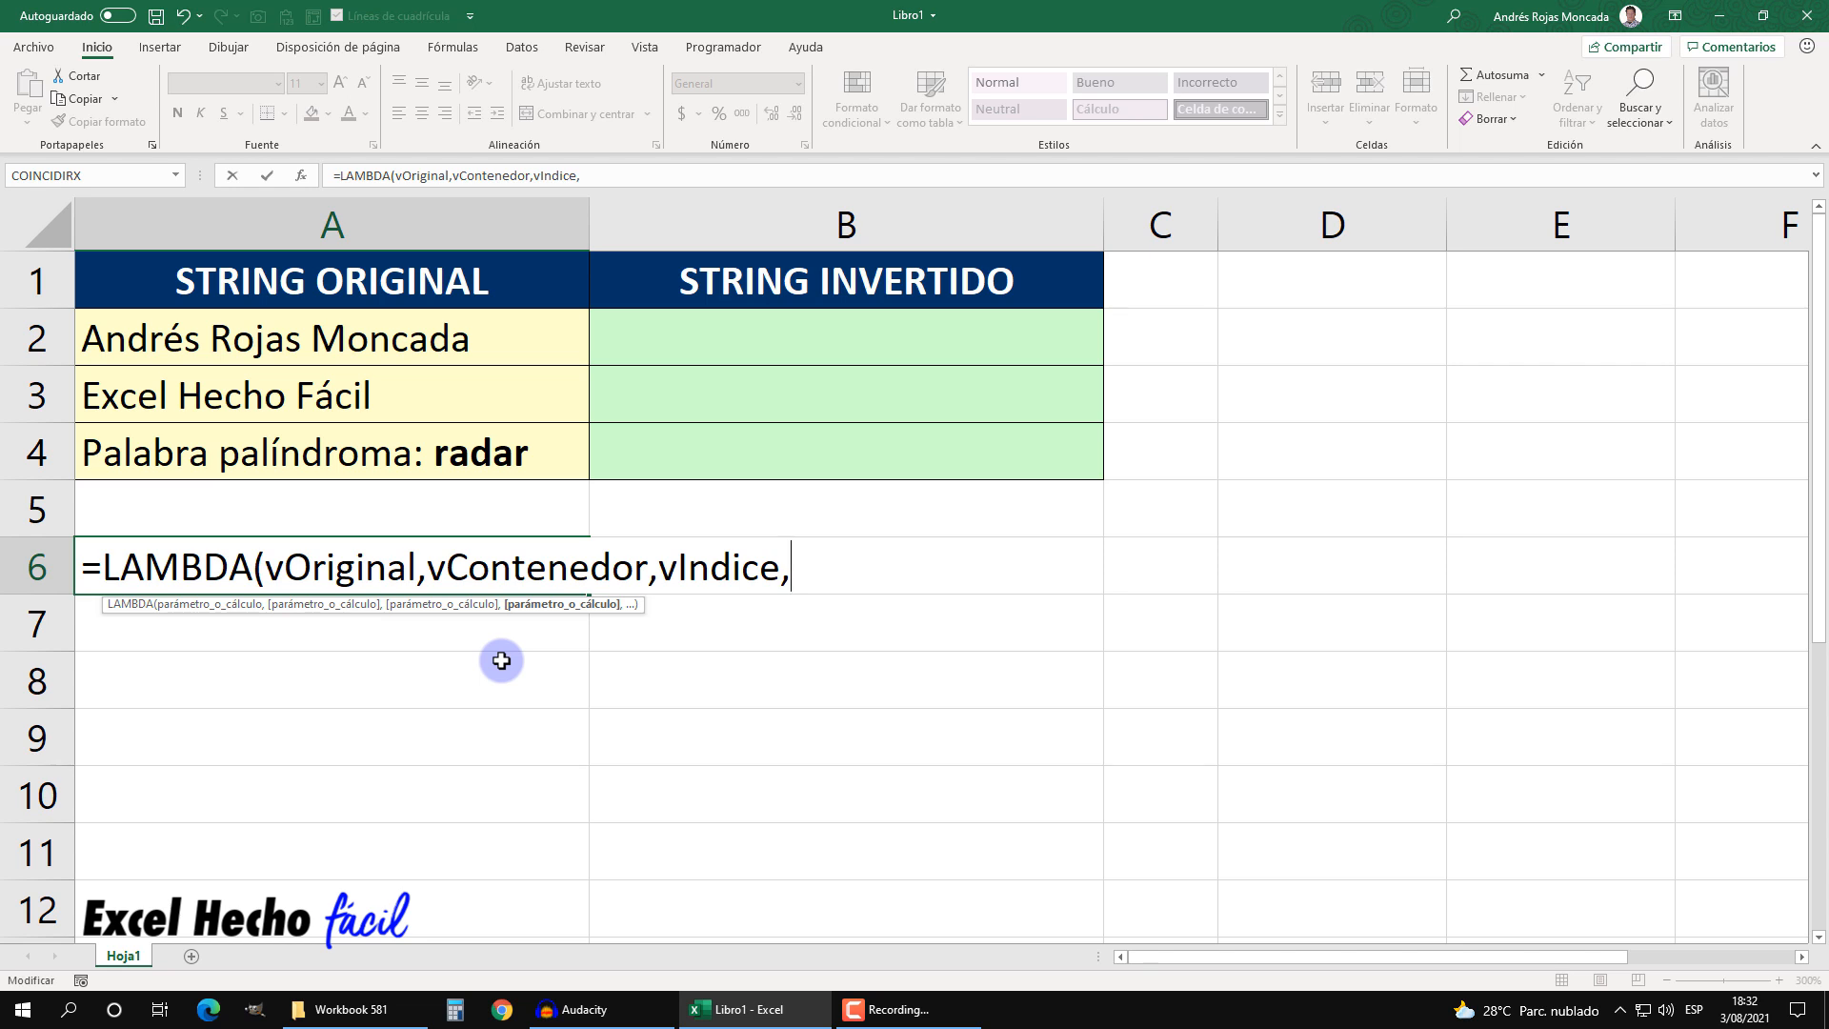
- On a new line of the formula, nest a SI function that returns vContenedor when vIndice=0
{"action": "key", "text": "alt+Return"}
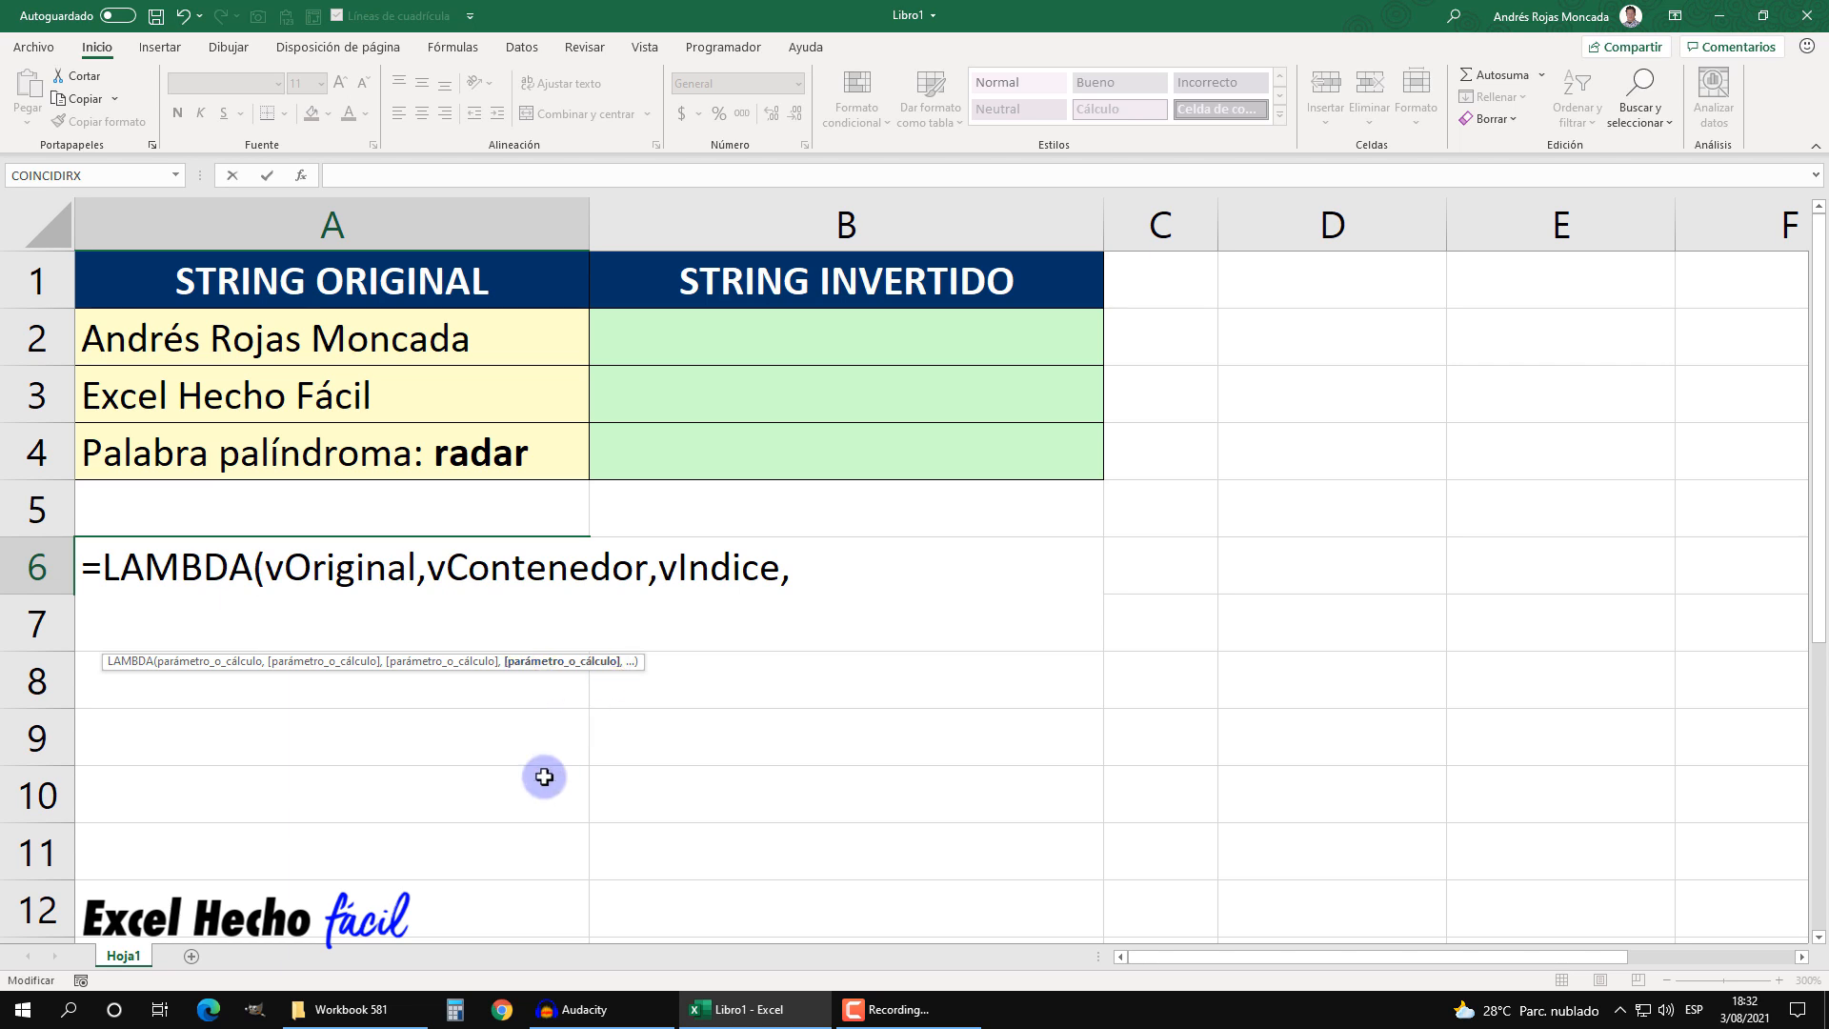
{"action": "type", "text": "si"}
{"action": "key", "text": "Tab"}
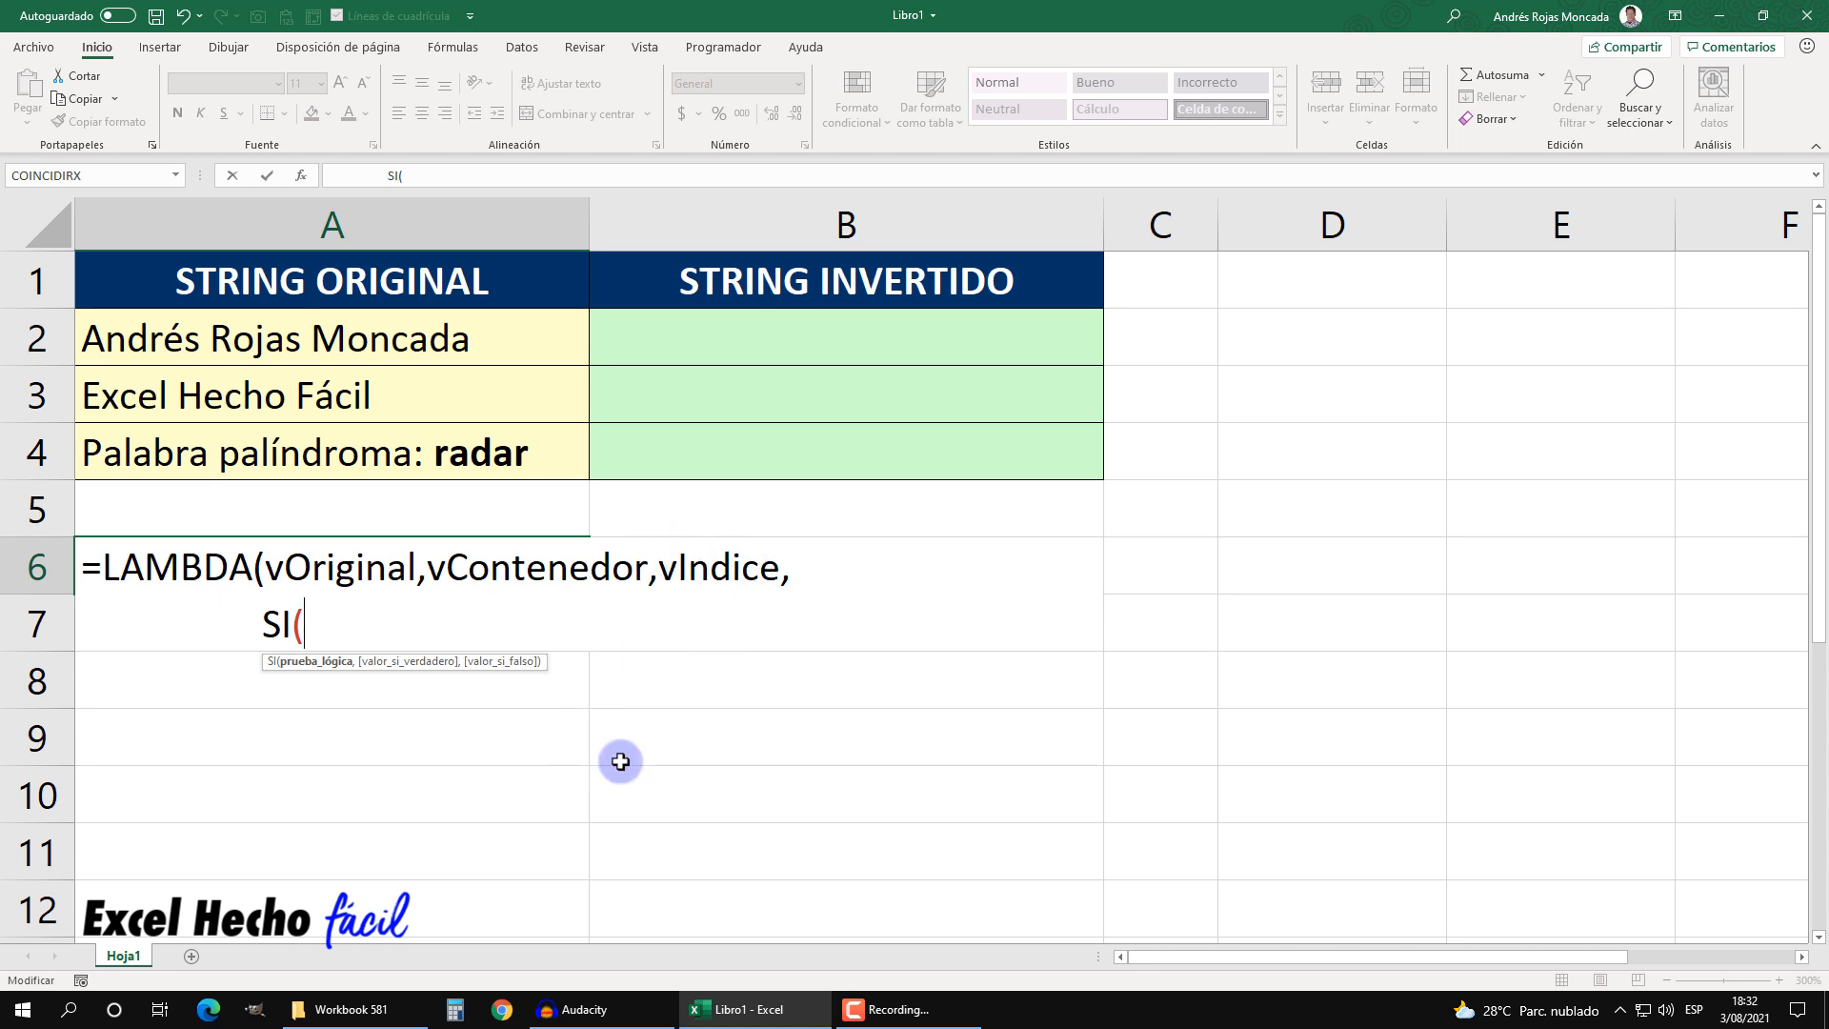
{"action": "type", "text": "vin"}
{"action": "key", "text": "Tab"}
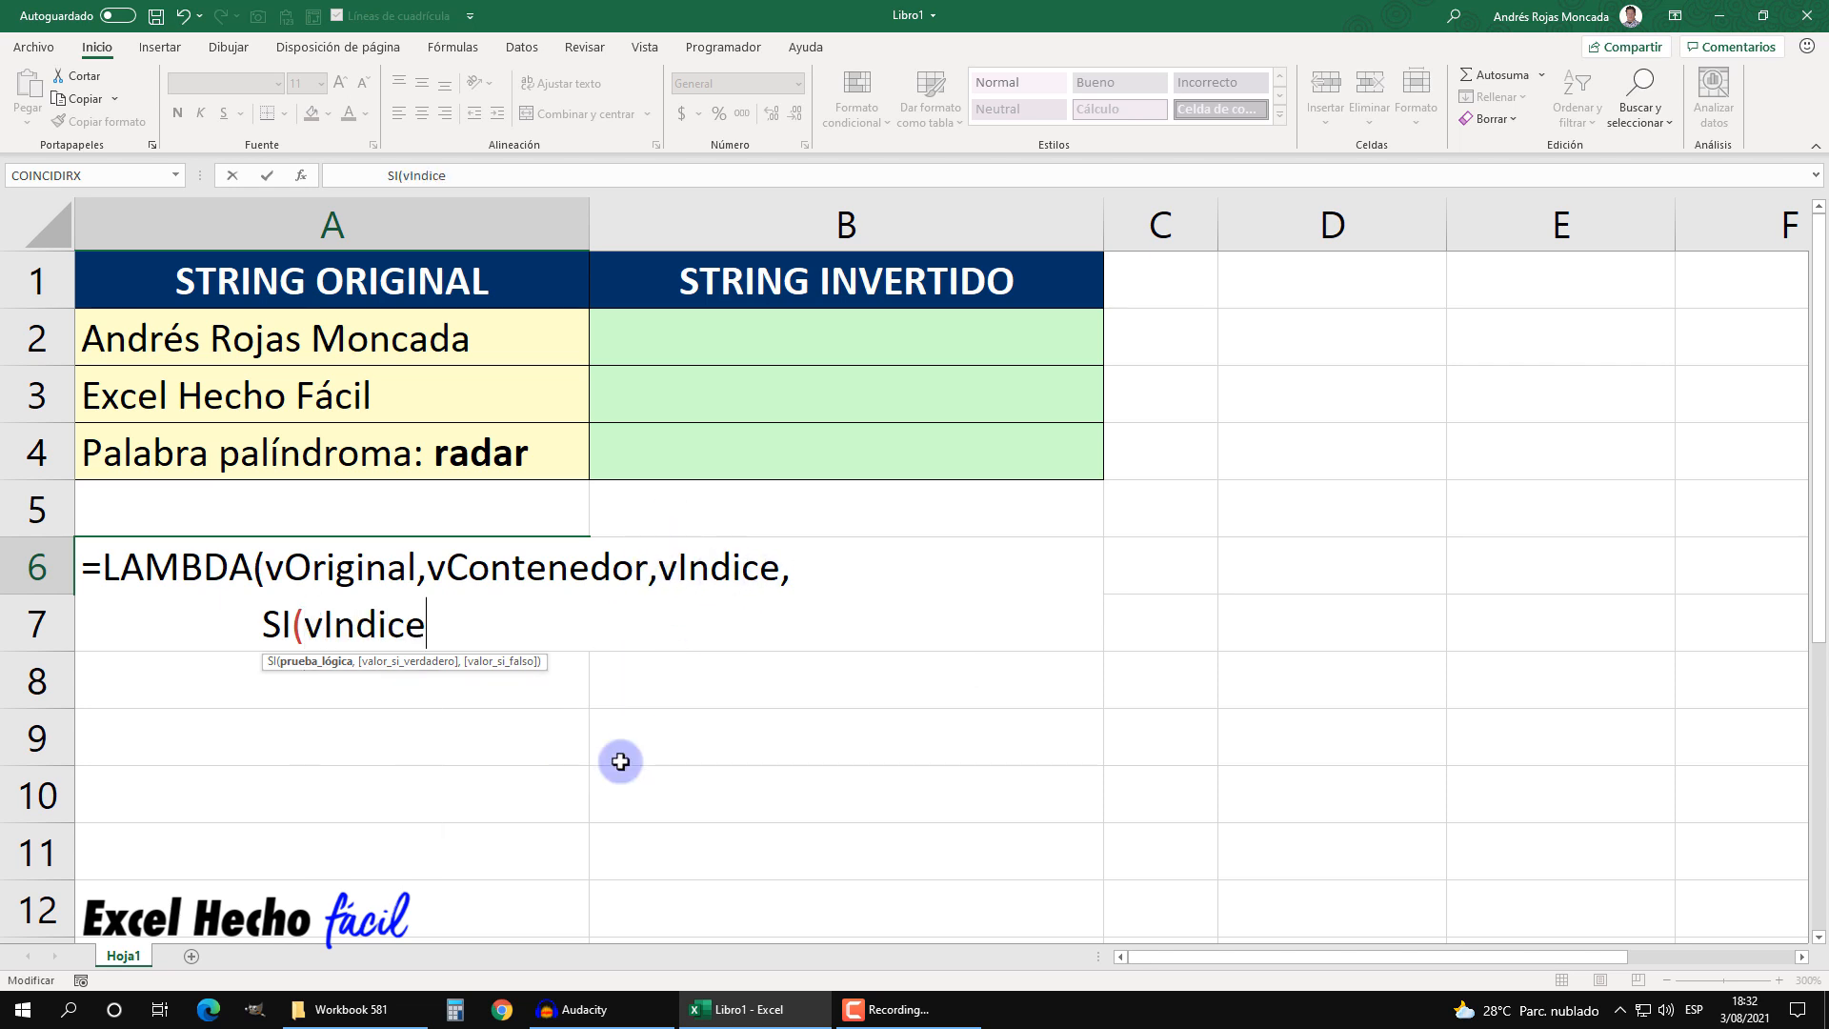
{"action": "type", "text": "=0,"}
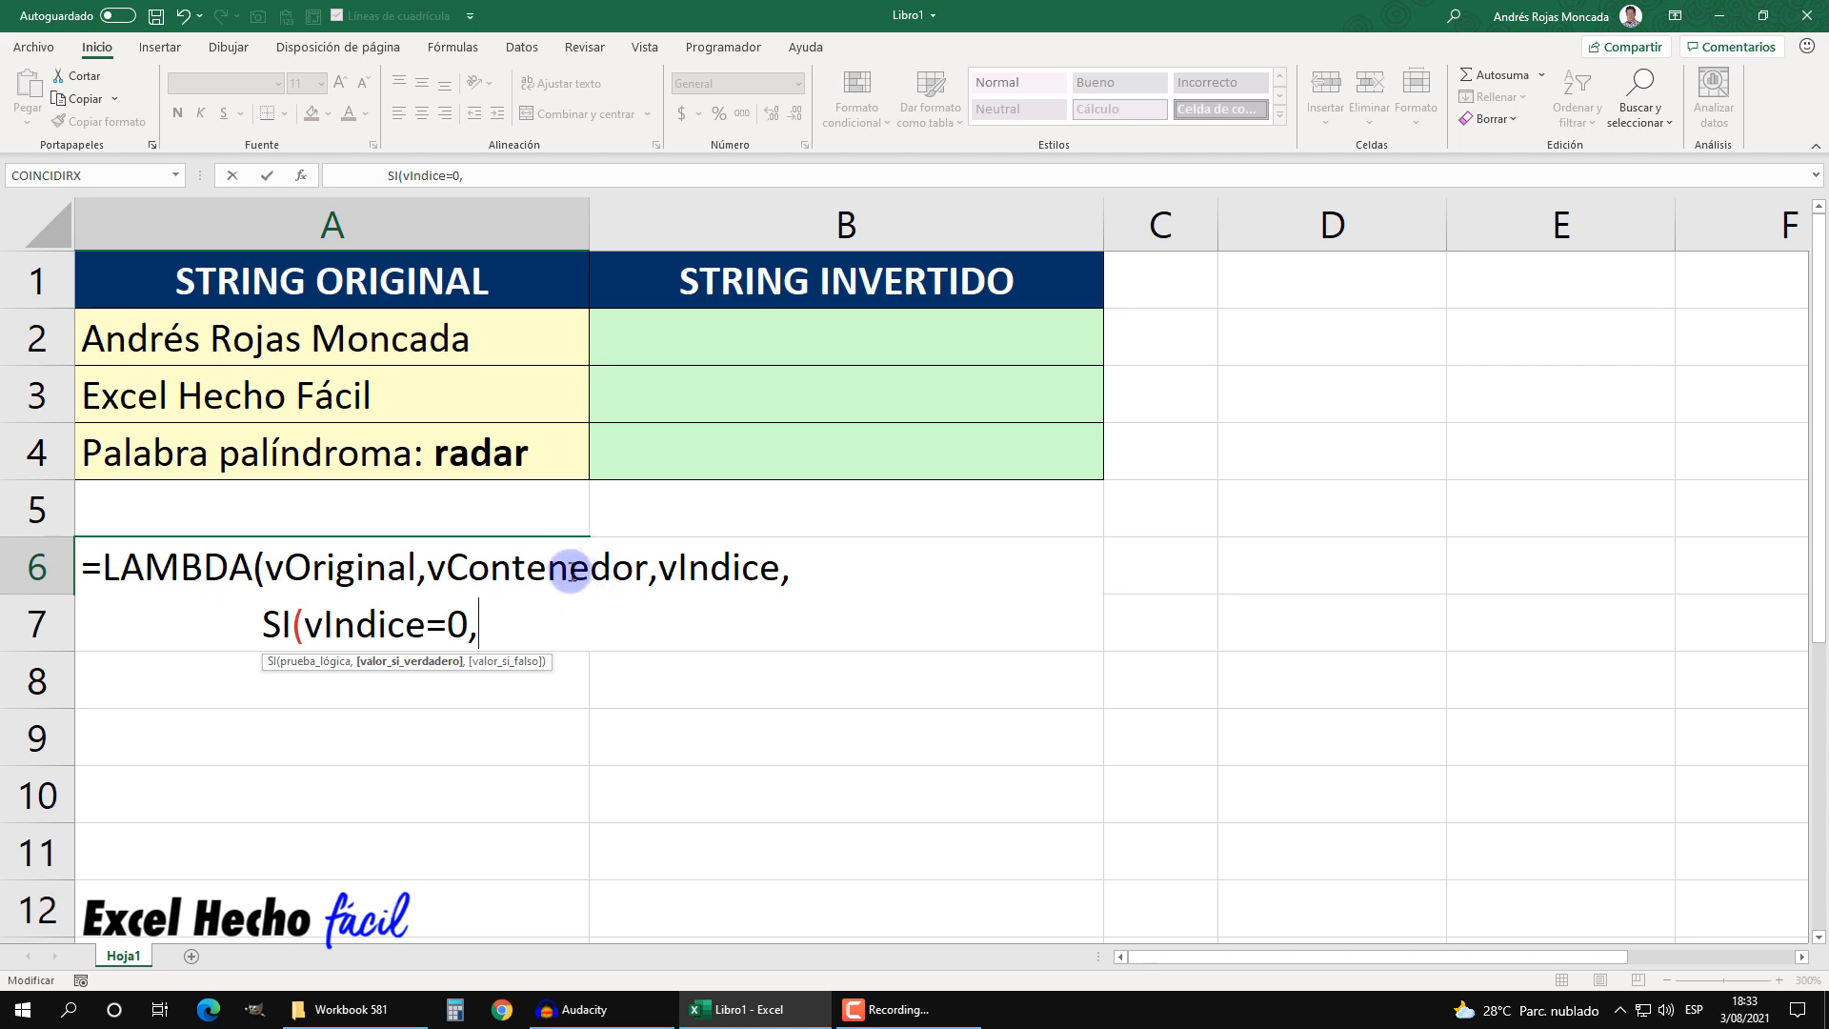
{"action": "type", "text": "v"}
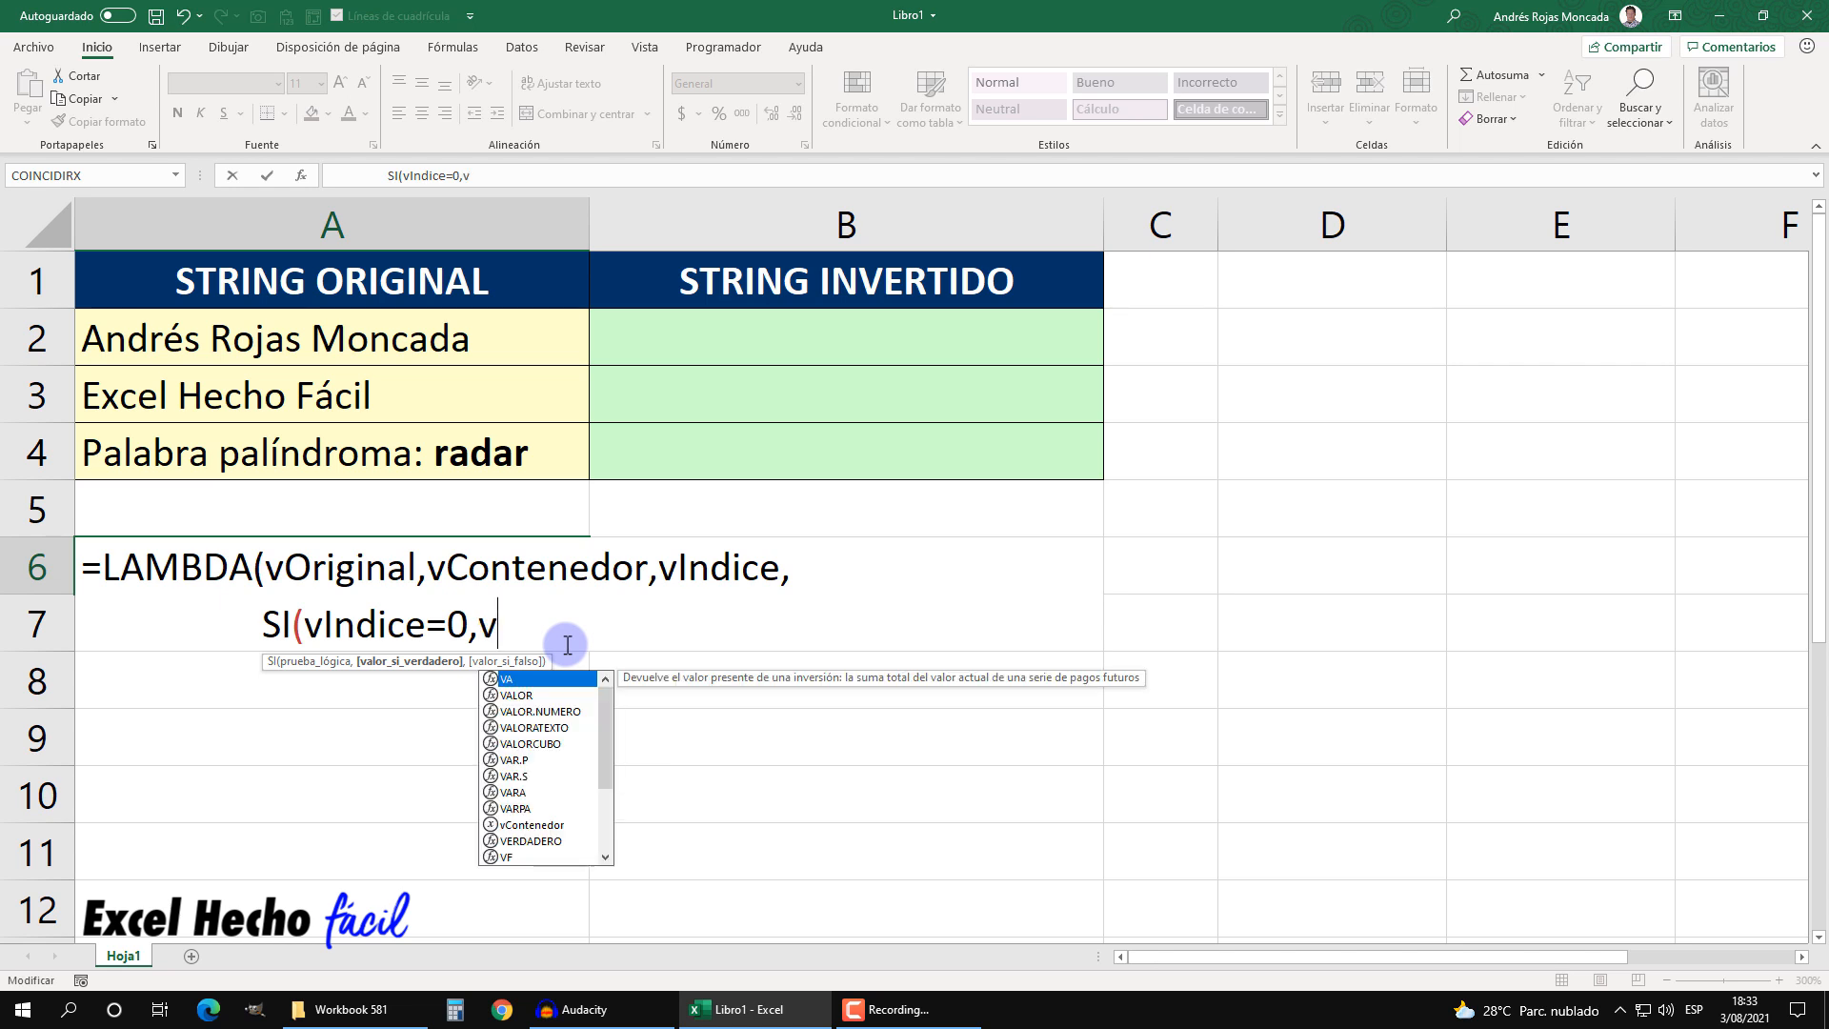
{"action": "type", "text": "Contenedor"}
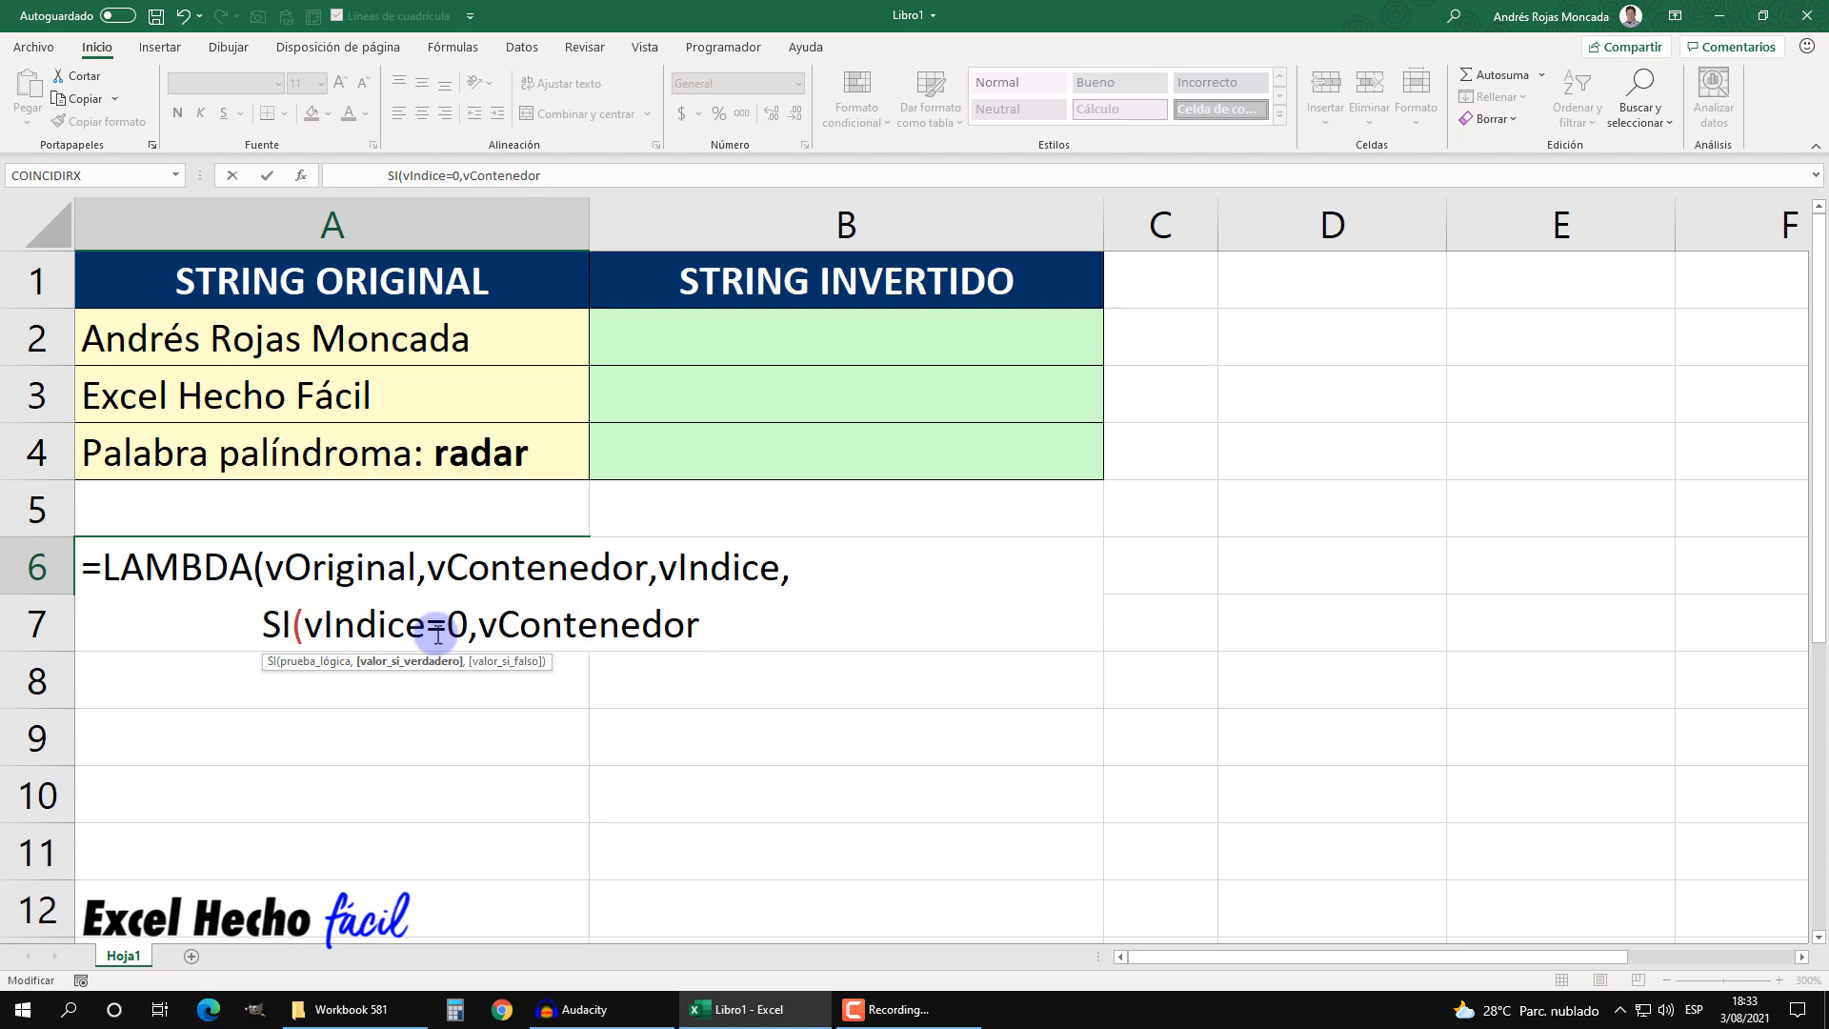
{"action": "type", "text": ","}
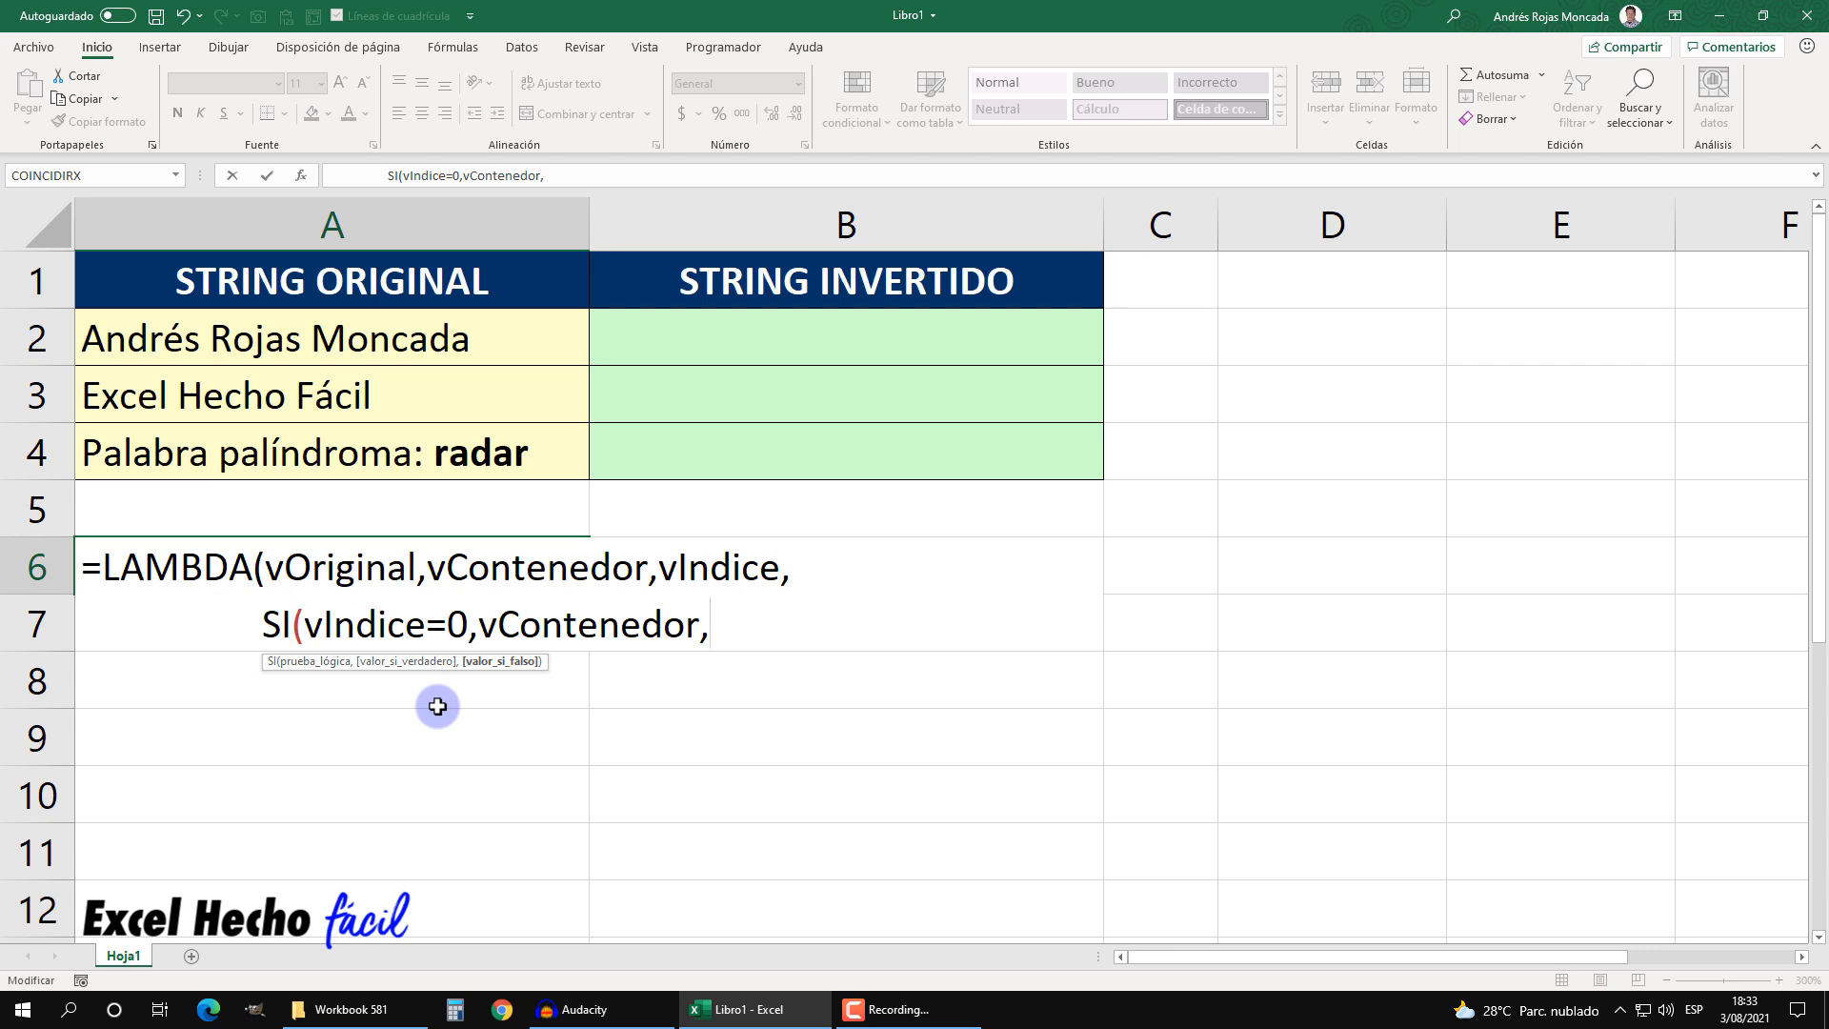
- On another new line, open a LET function as the SI's false value, with a as its first name
{"action": "key", "text": "alt+Return"}
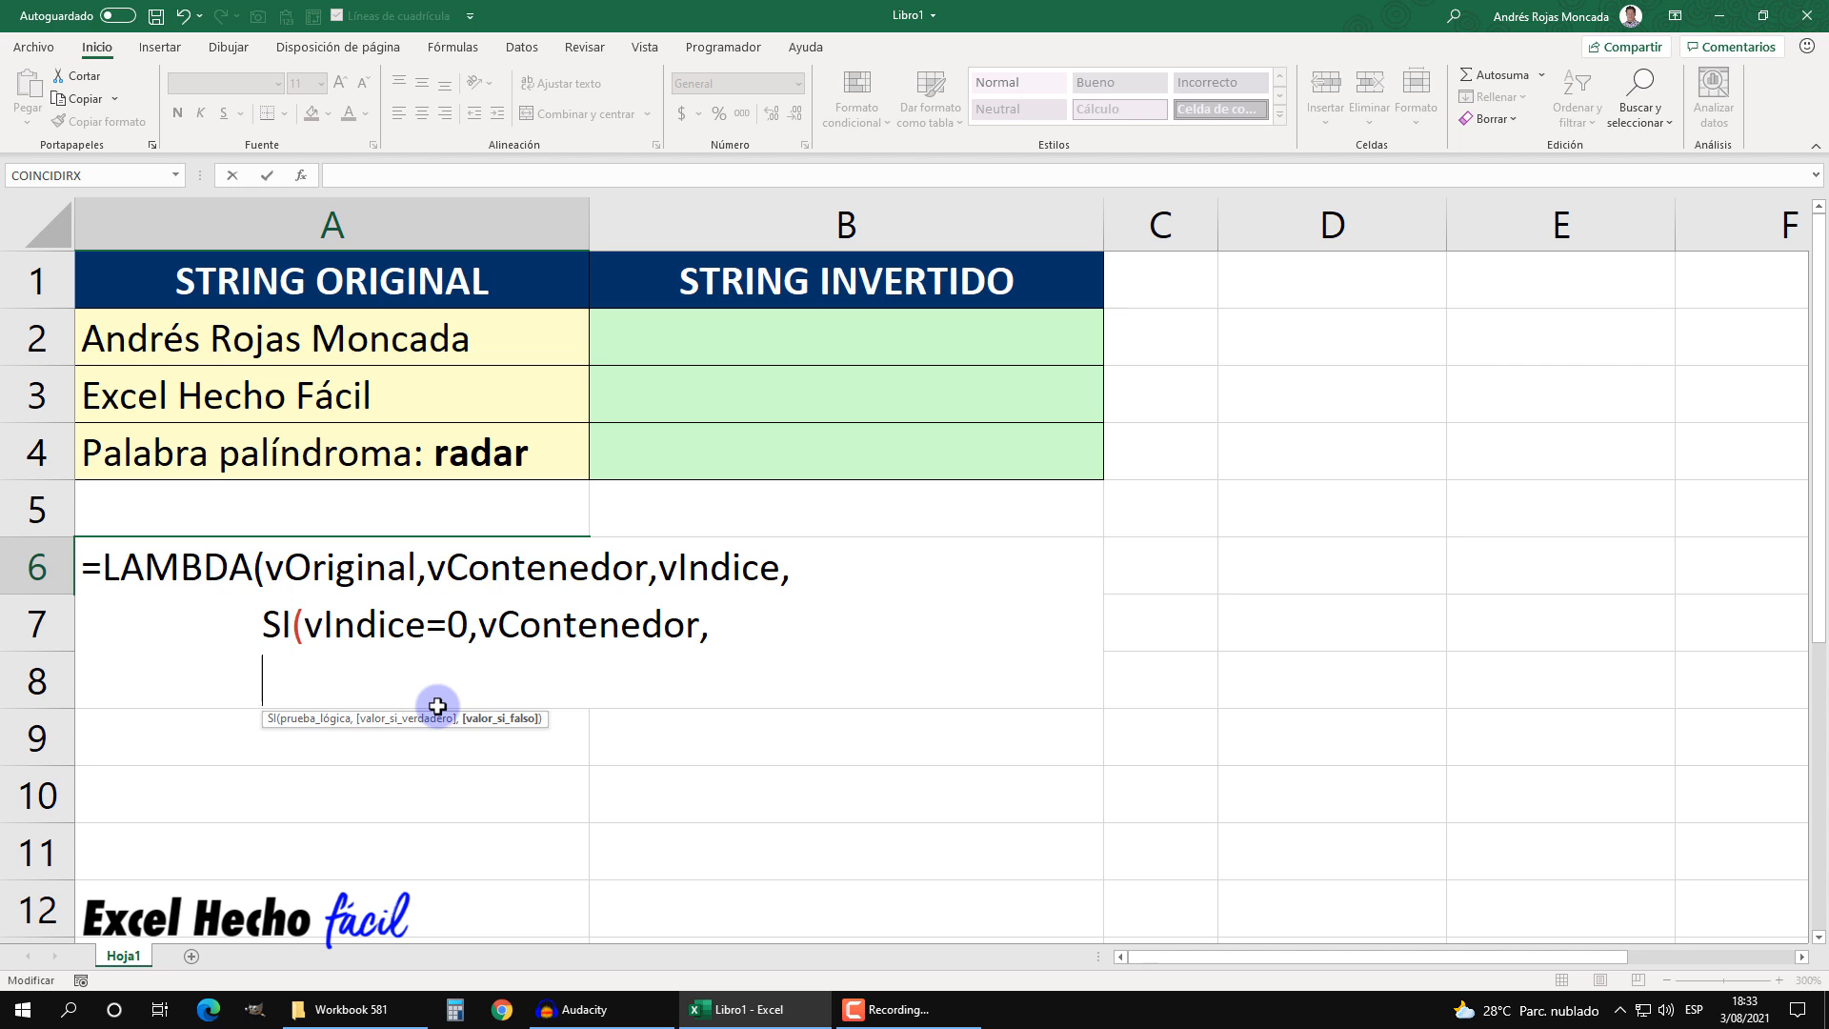
{"action": "type", "text": "let"}
{"action": "key", "text": "Tab"}
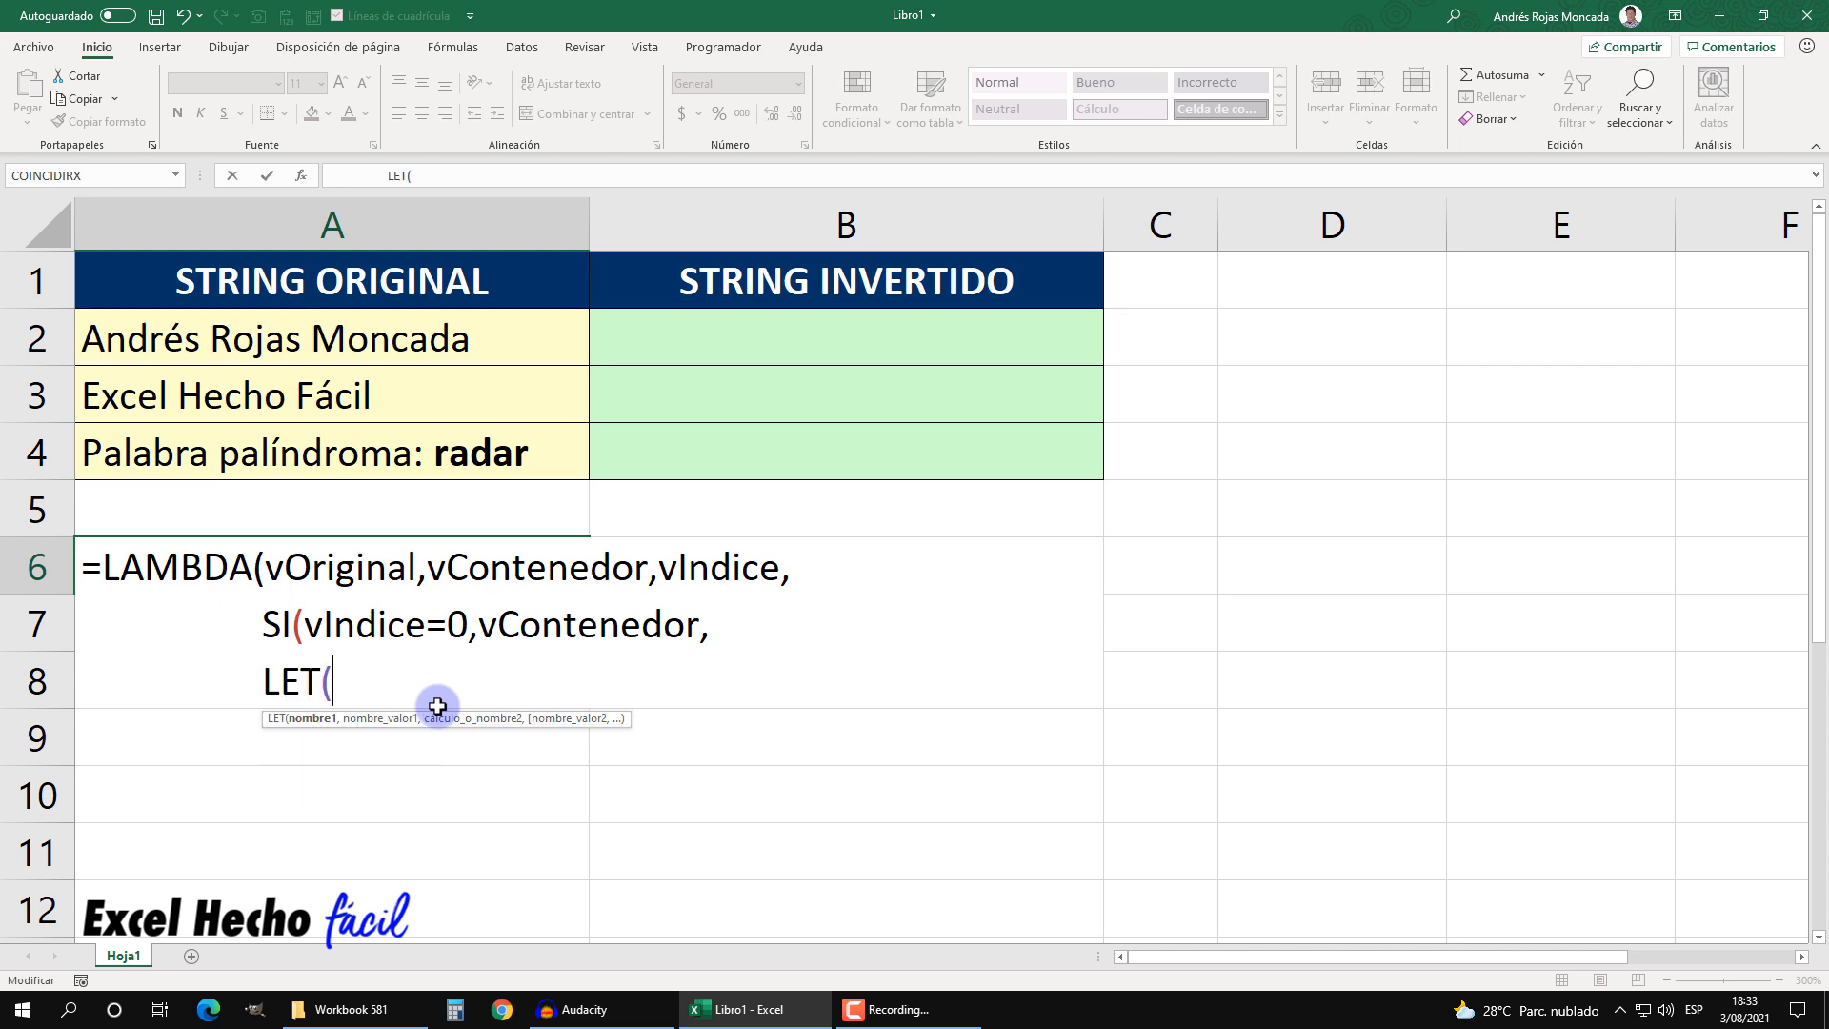
{"action": "key", "text": "BackSpace"}
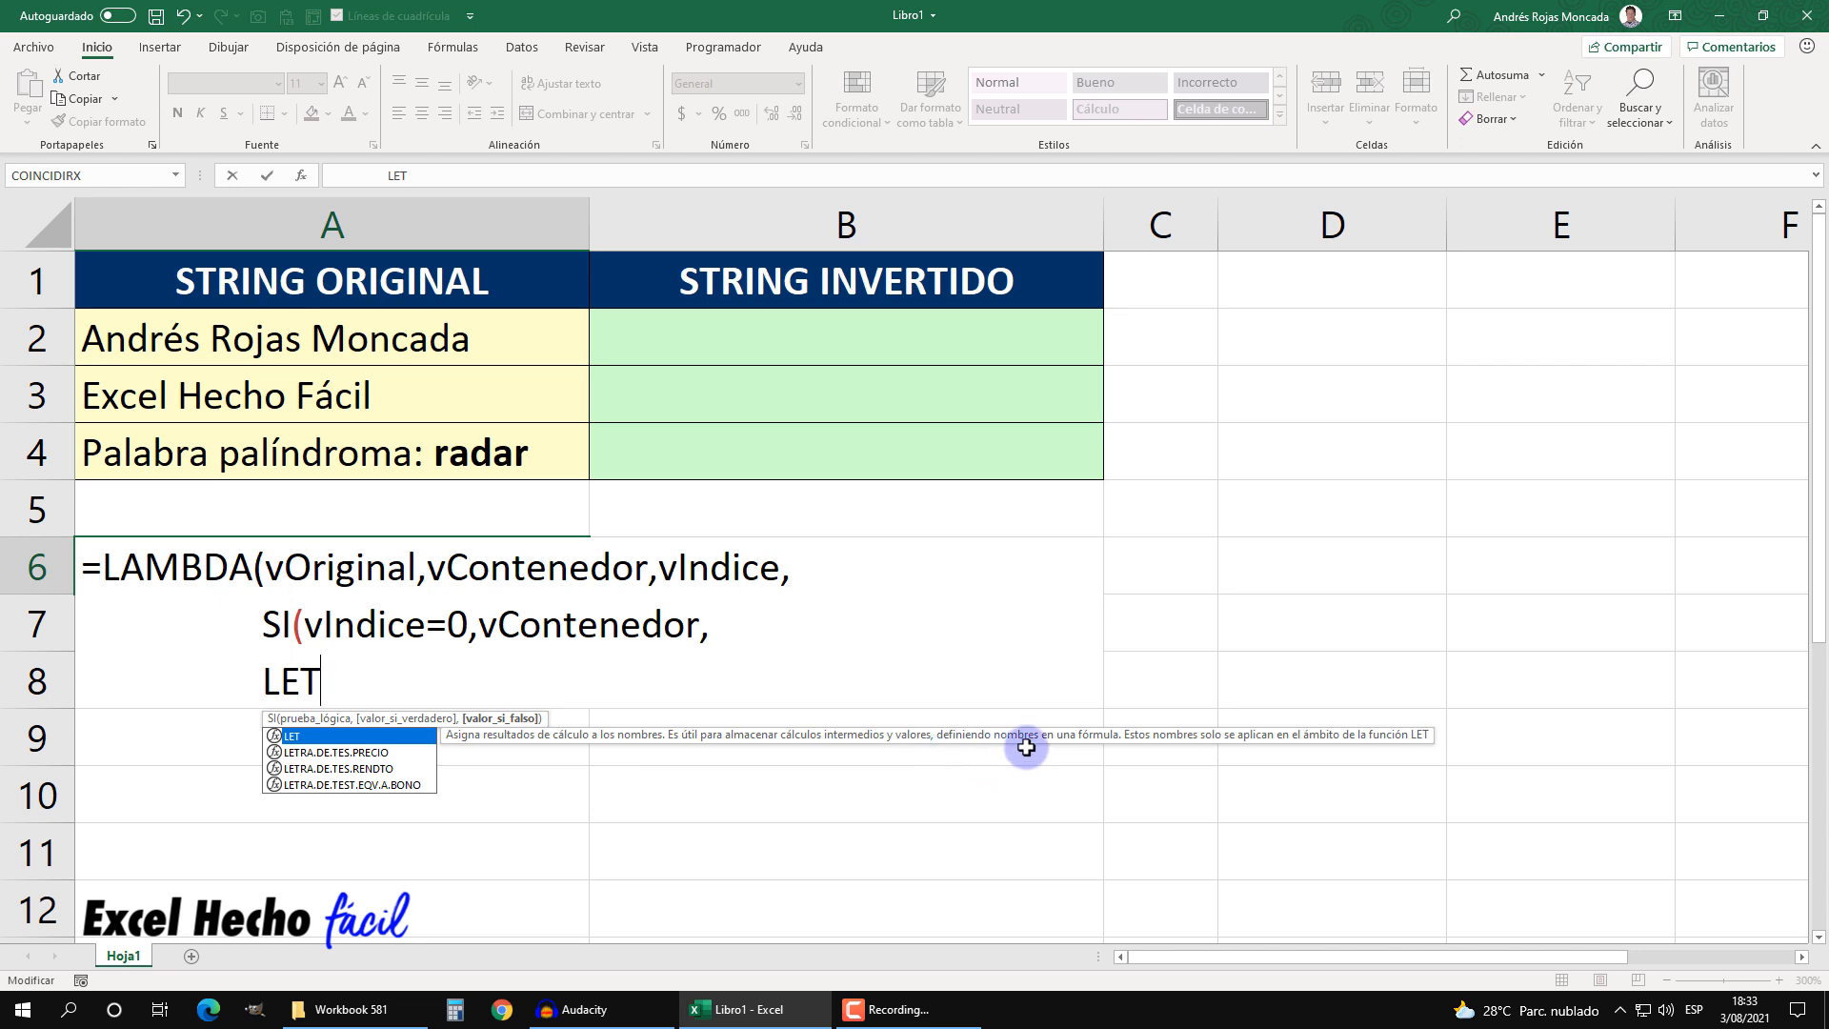
{"action": "double_click", "coordinate": [402, 740]}
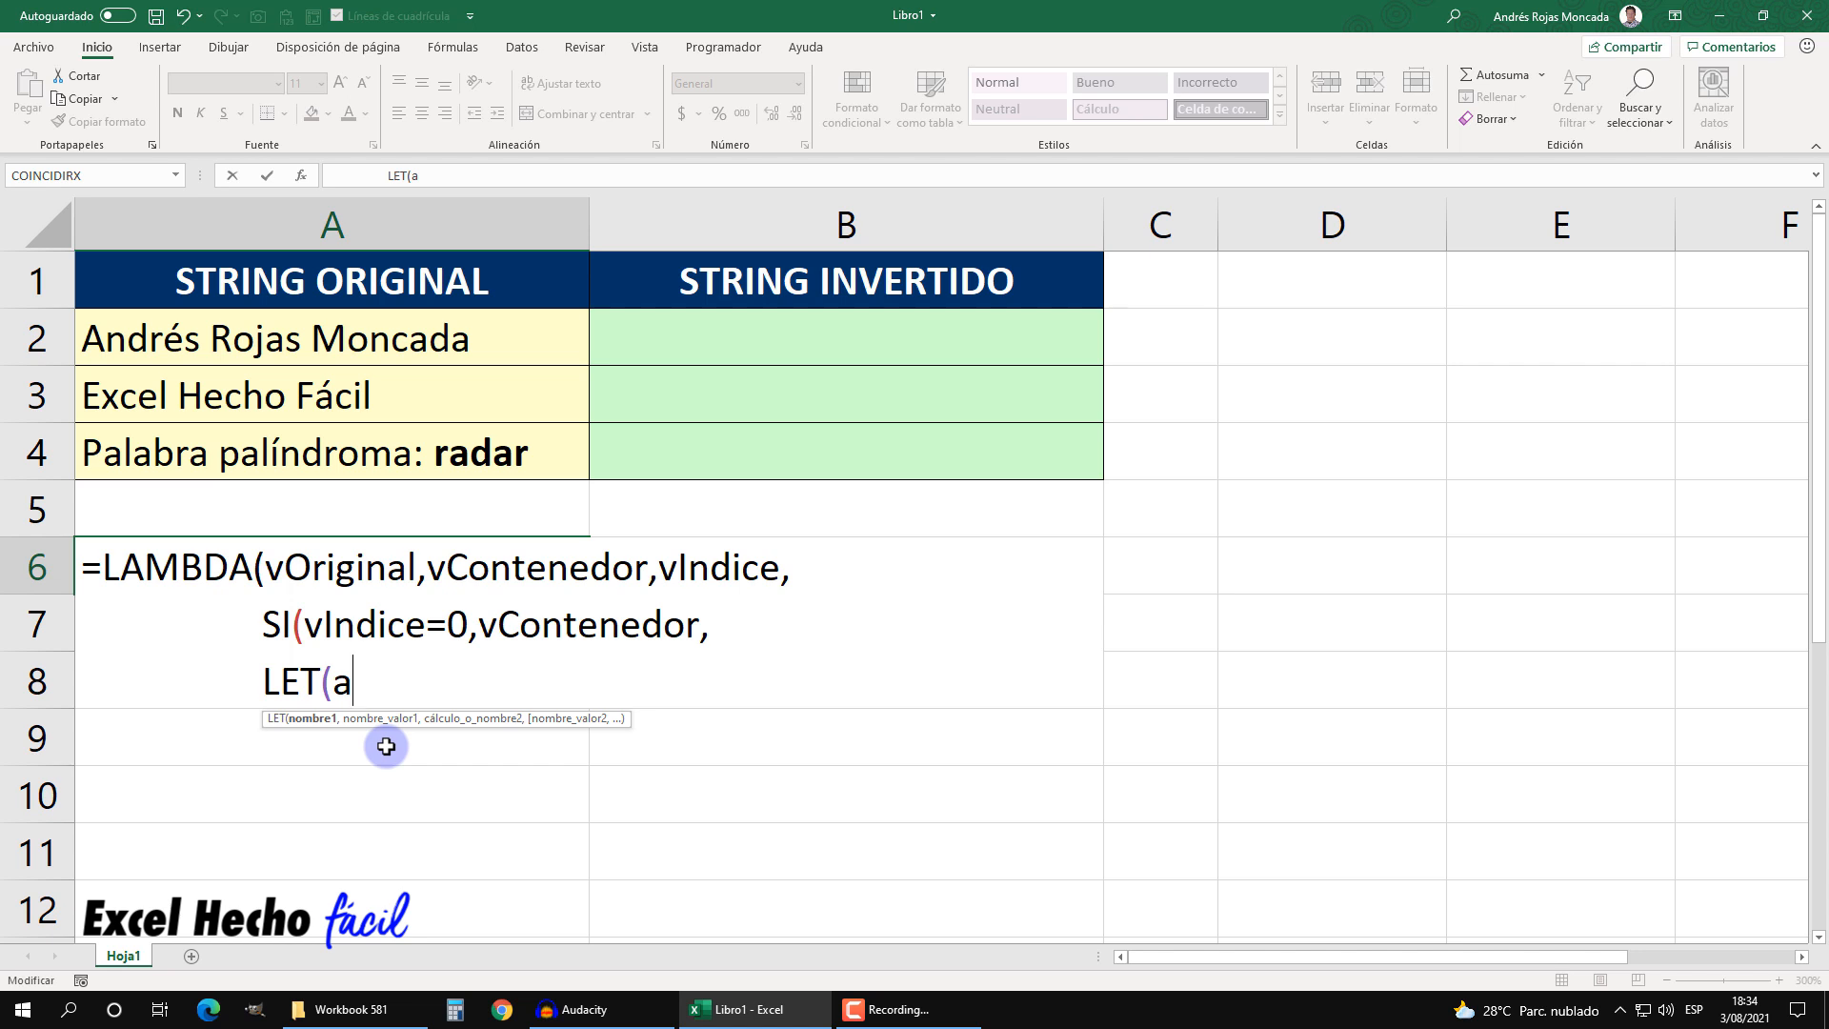
- Give the name a the example value 1+1 in the LET function
{"action": "type", "text": ","}
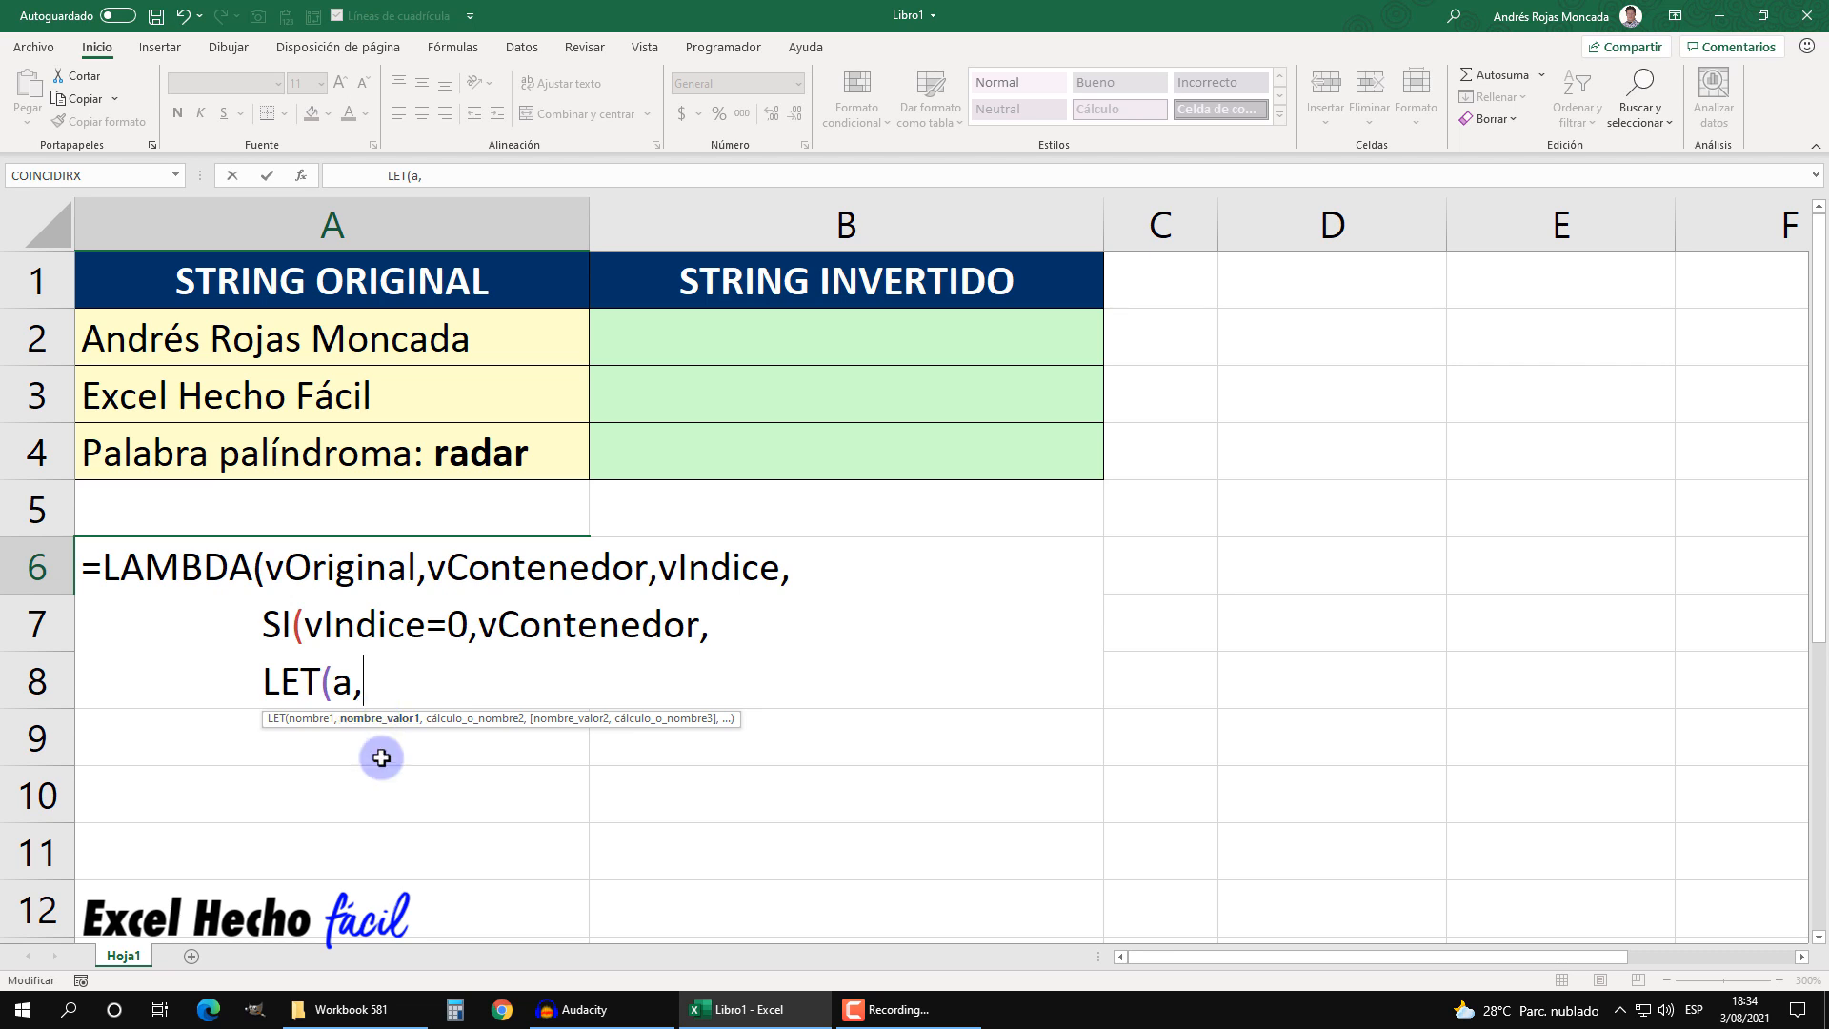
{"action": "type", "text": "1+1"}
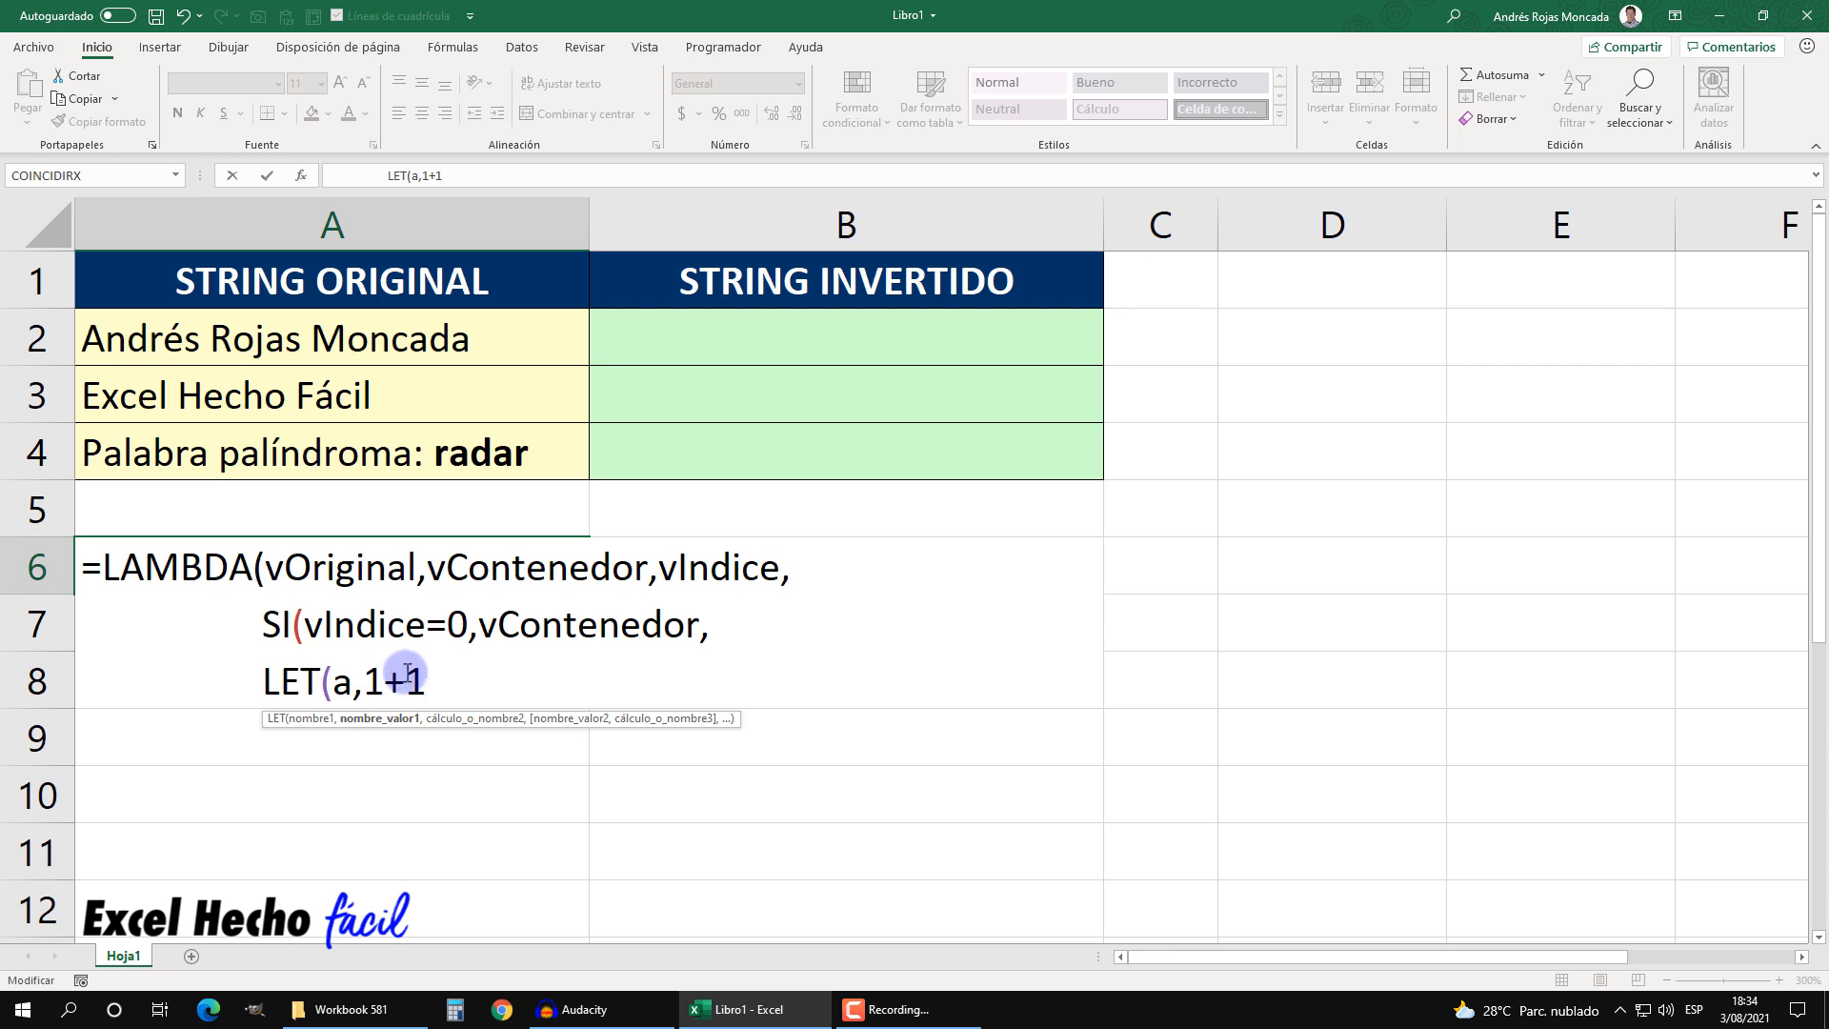
{"action": "left_click_drag", "start_coordinate": [368, 676], "coordinate": [425, 680]}
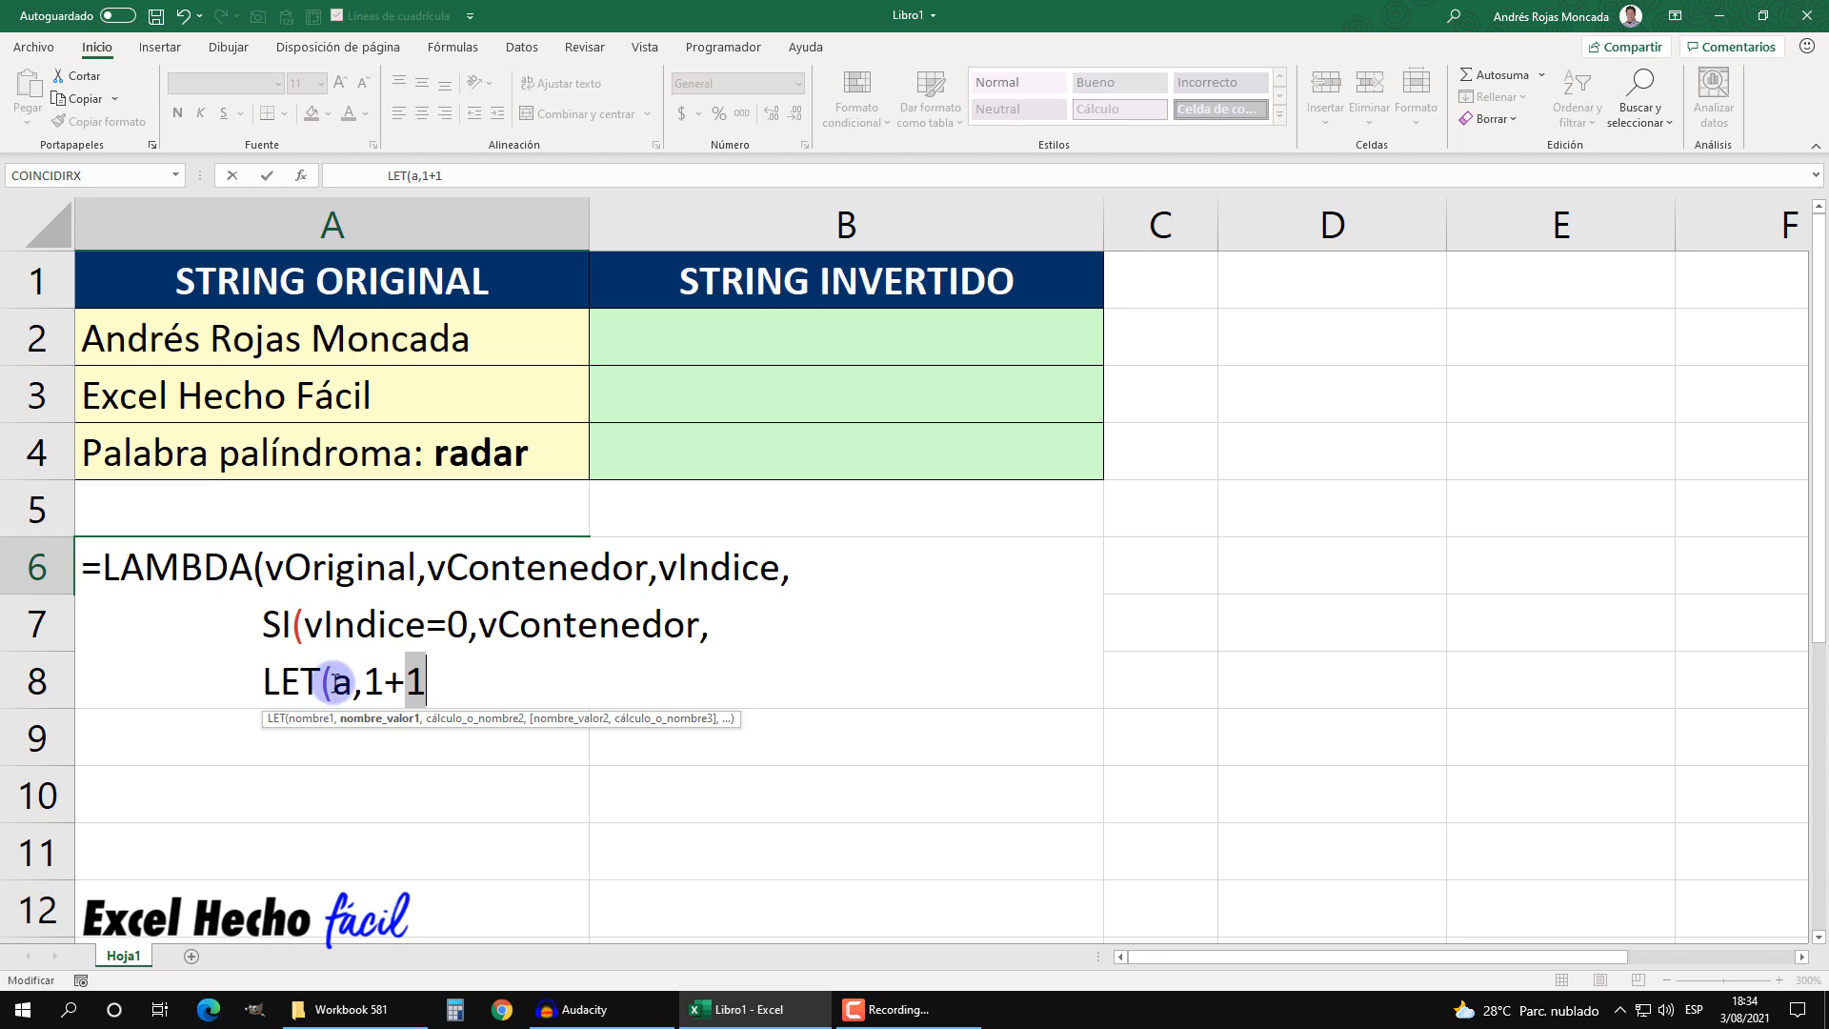
{"action": "double_click", "coordinate": [337, 684]}
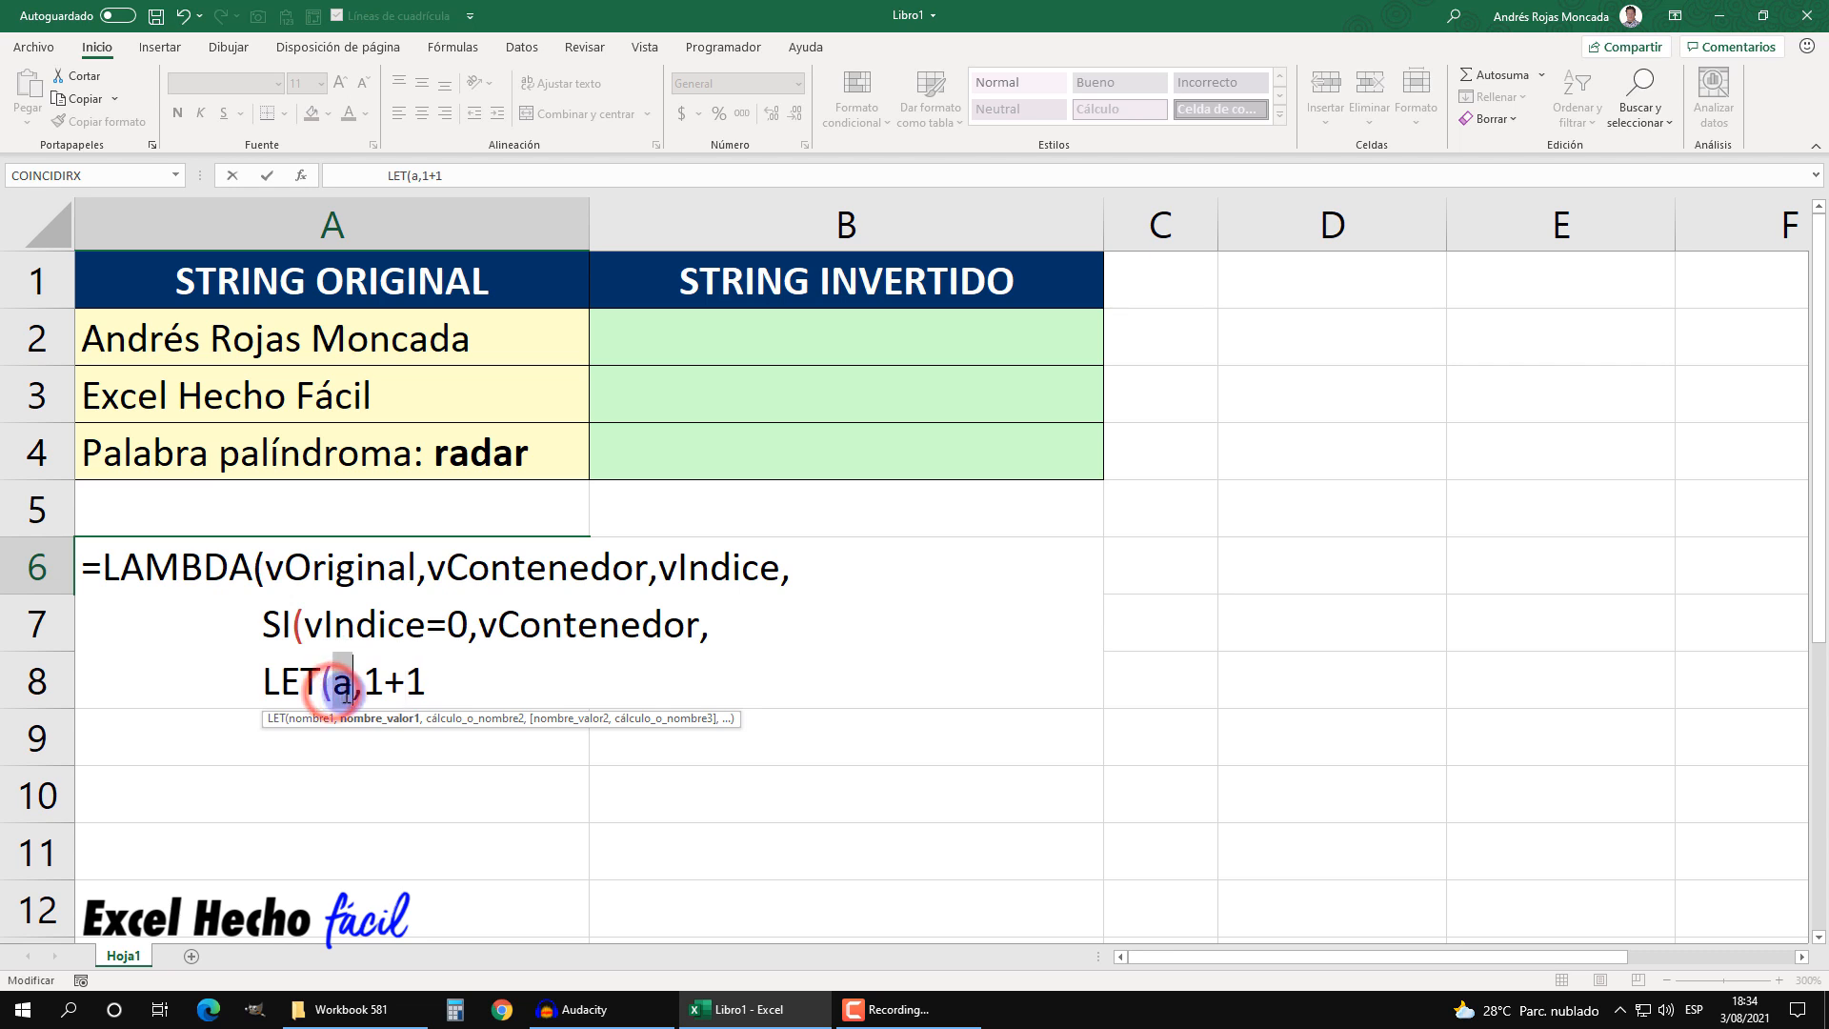
{"action": "left_click", "coordinate": [426, 667]}
{"action": "type", "text": ","}
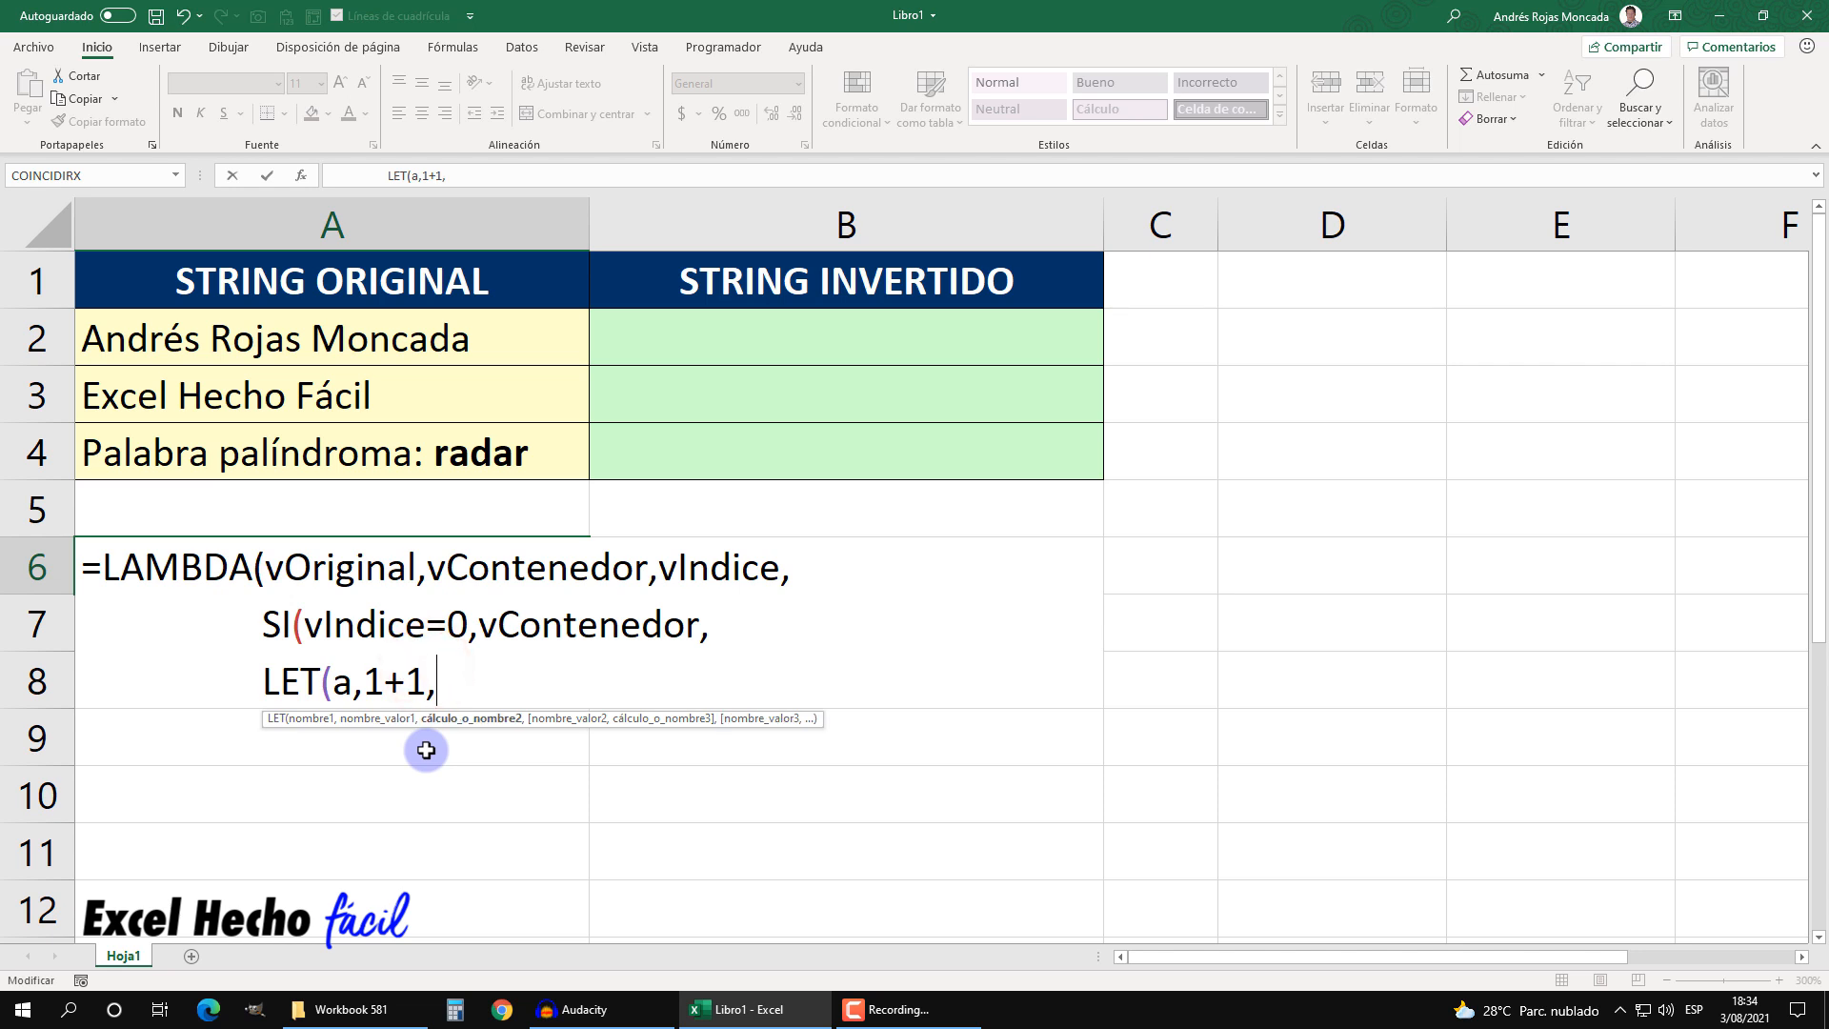
- Add the name b with the value 2*2 to the LET function and close it with the calculation a+b
{"action": "type", "text": "b"}
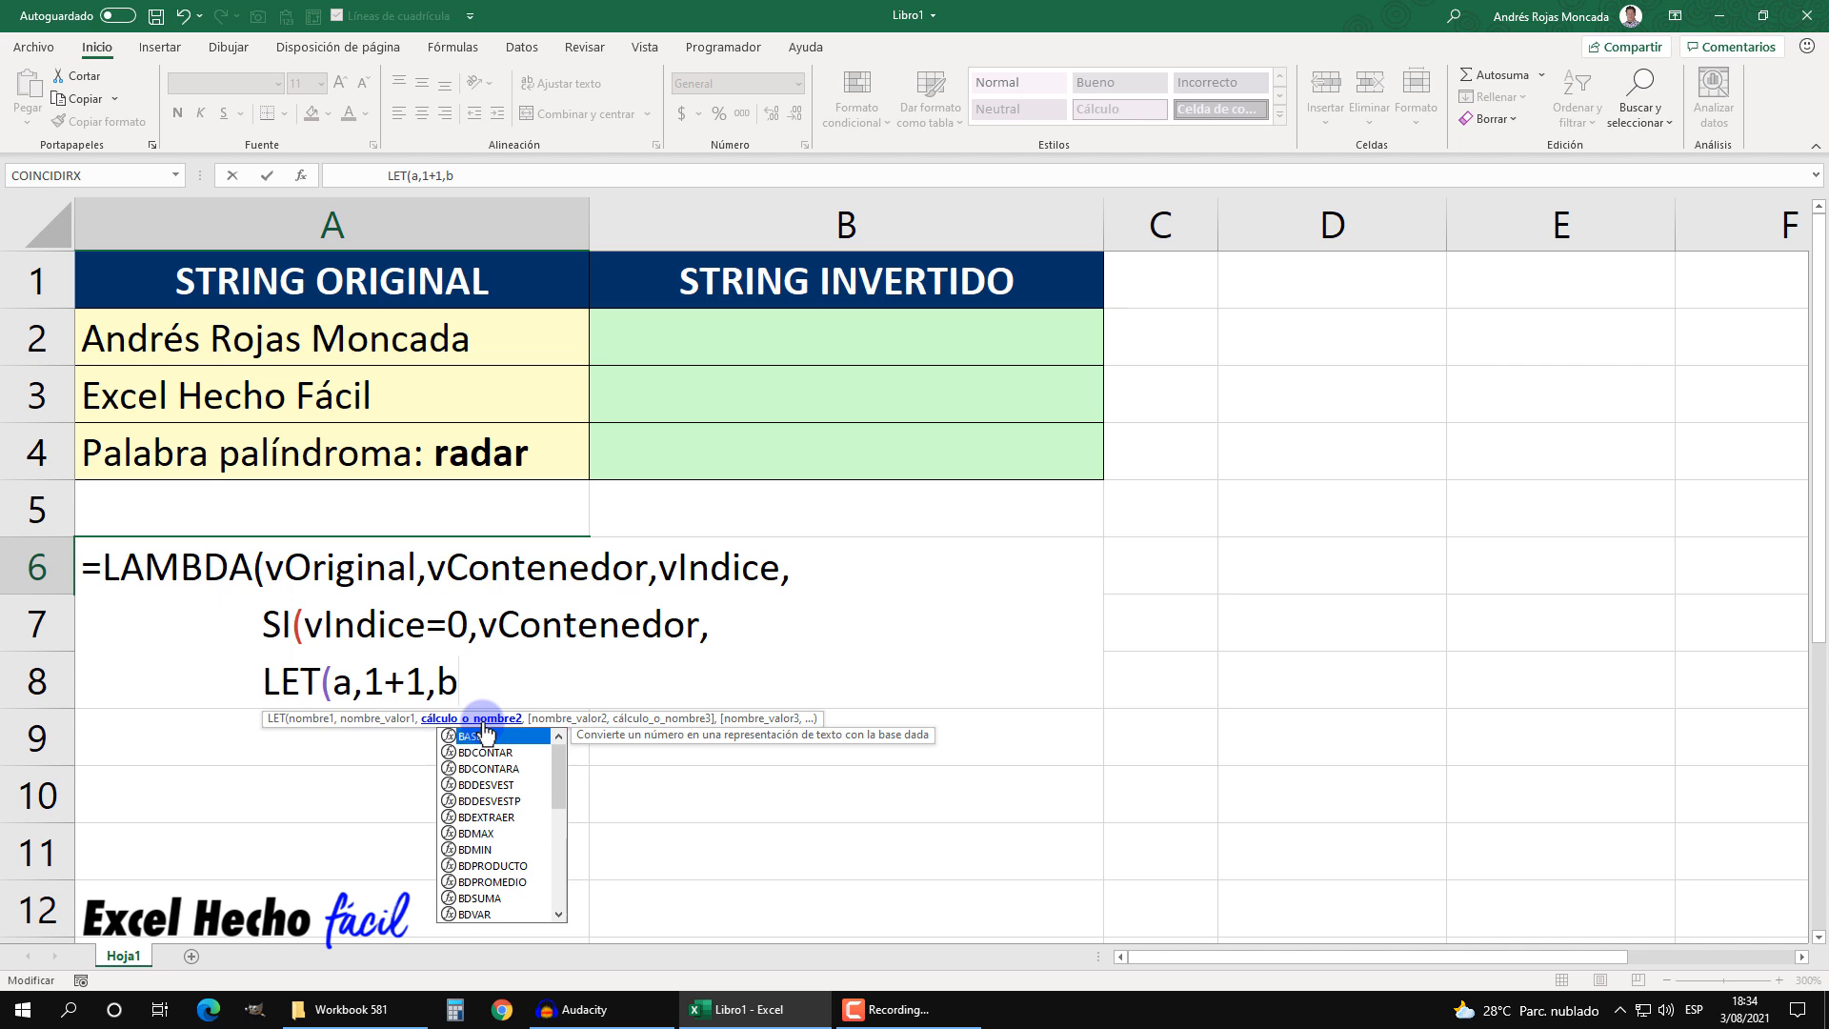
{"action": "type", "text": ","}
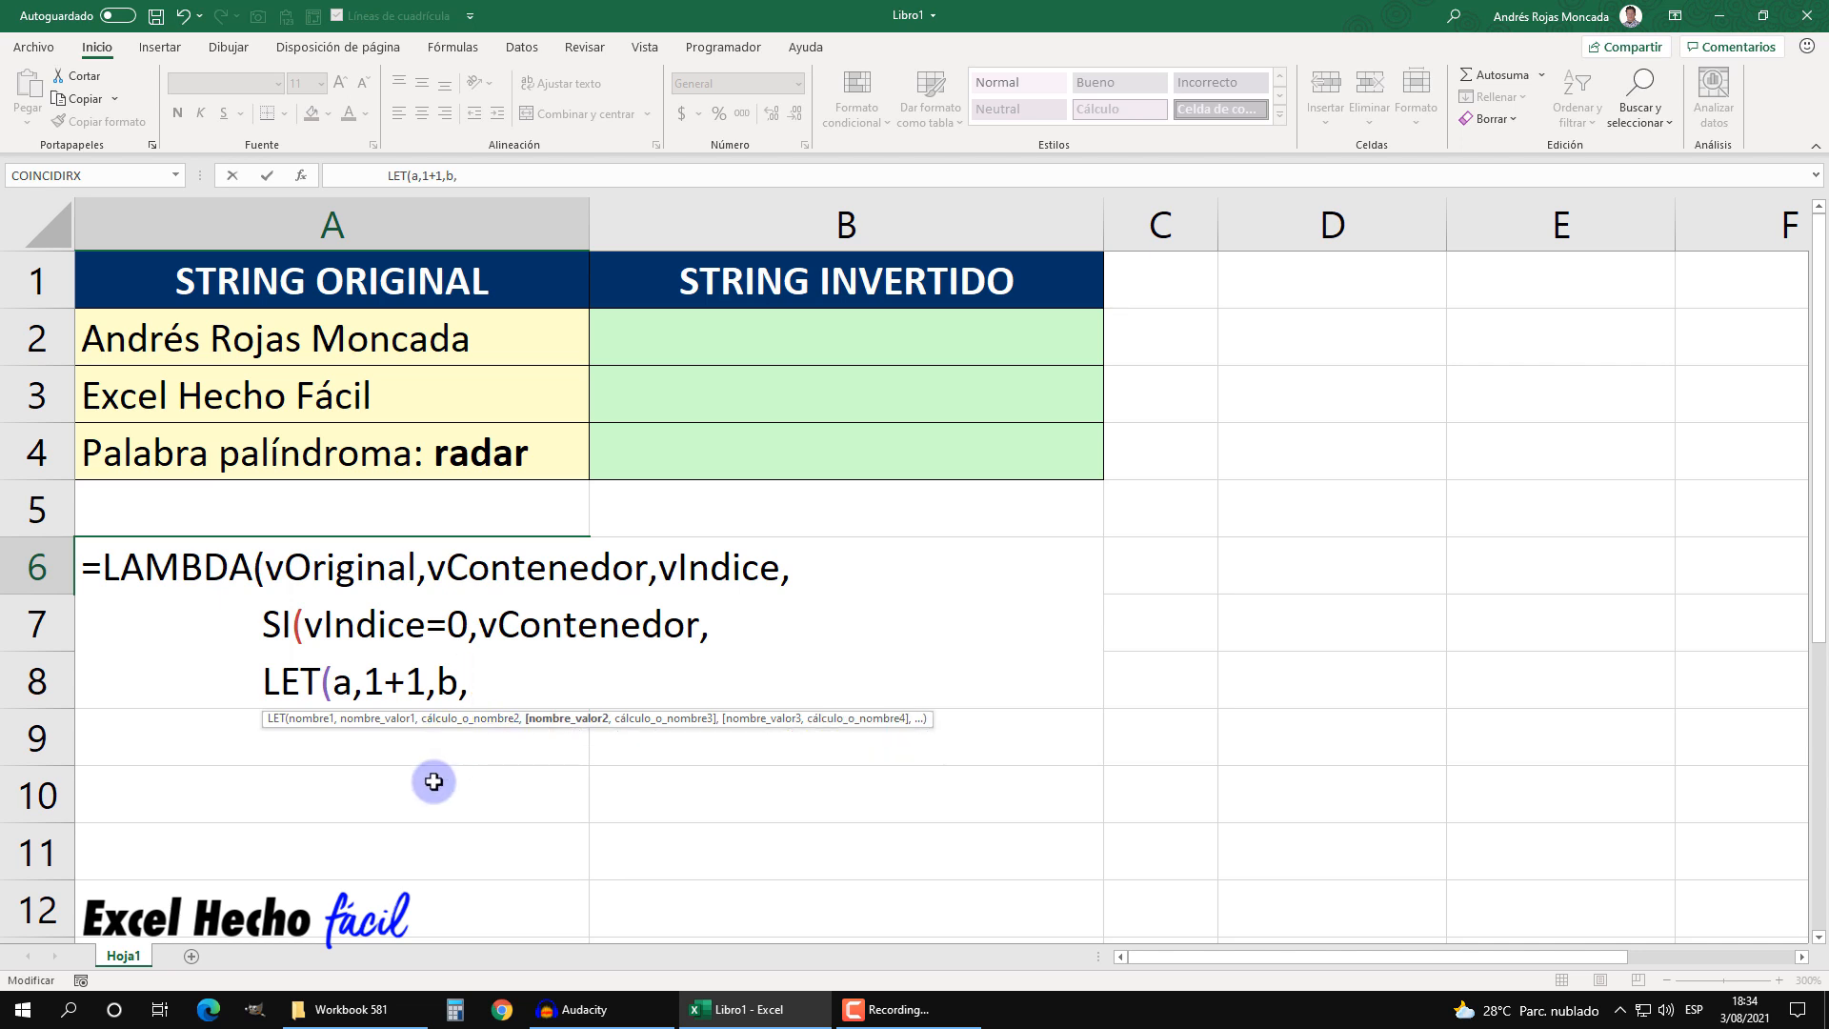
{"action": "type", "text": "2*2"}
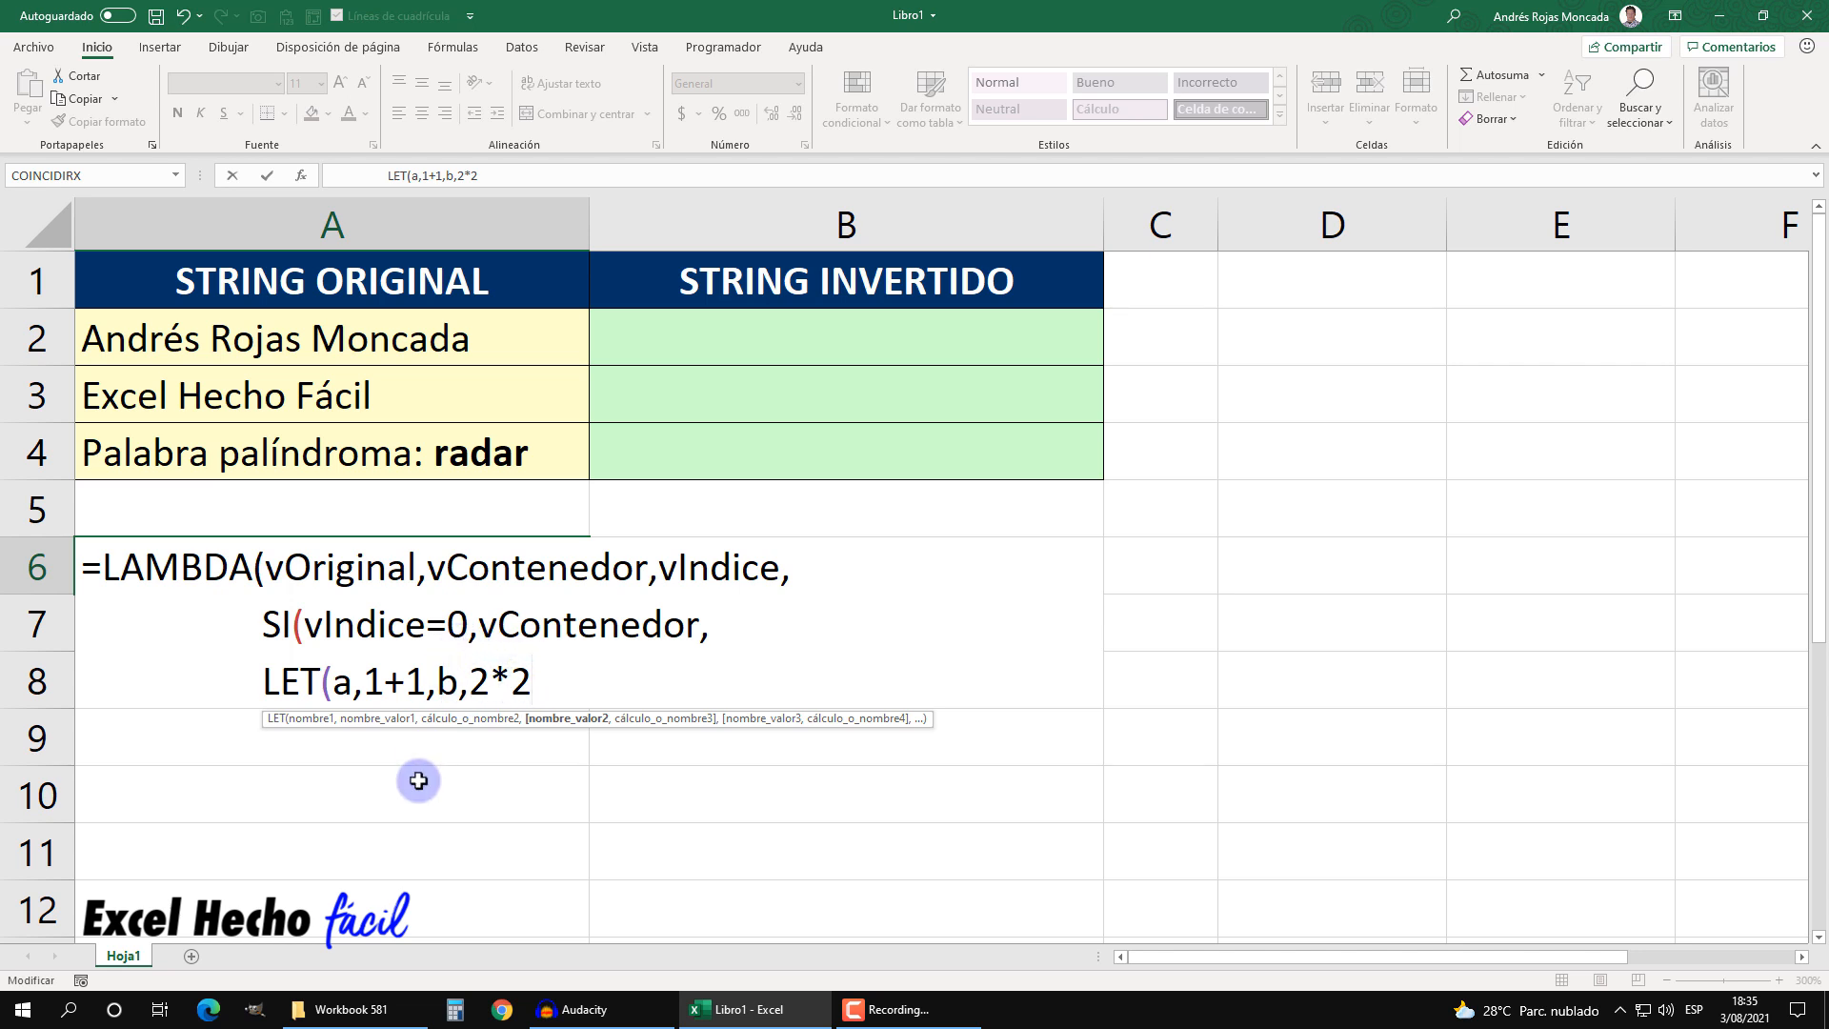
{"action": "type", "text": ","}
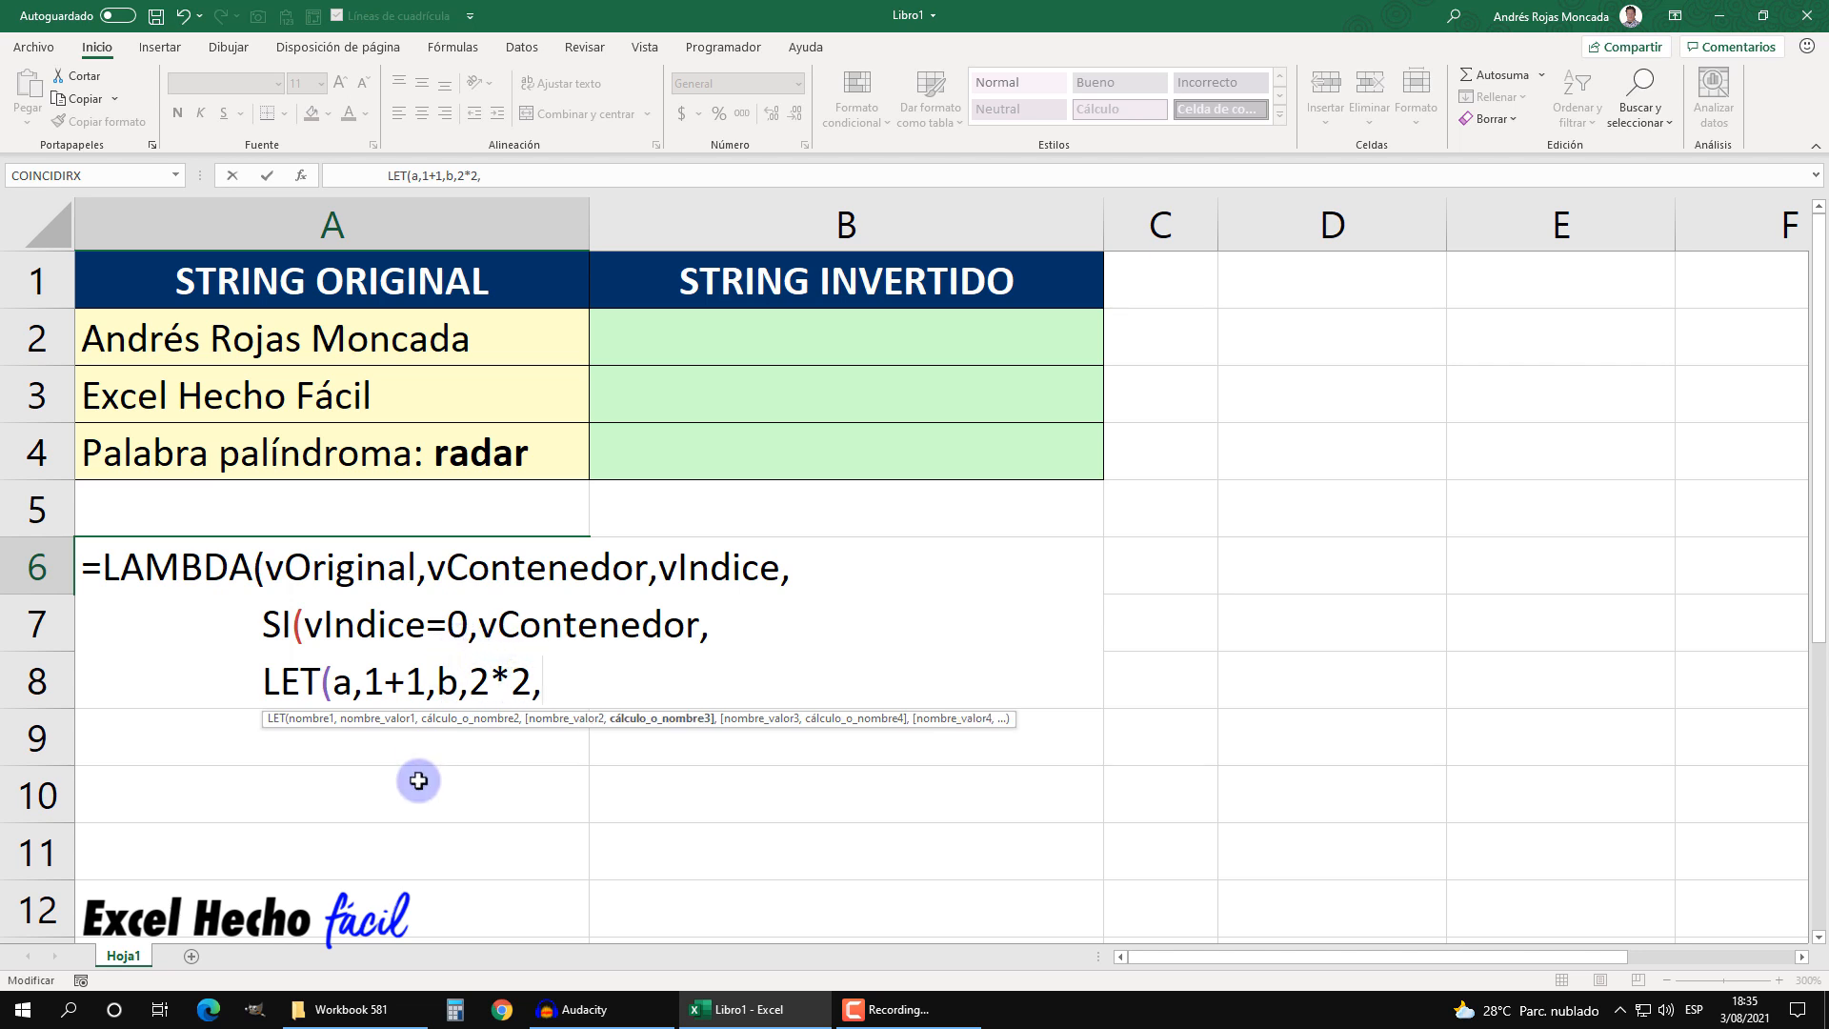
{"action": "type", "text": "a+b)"}
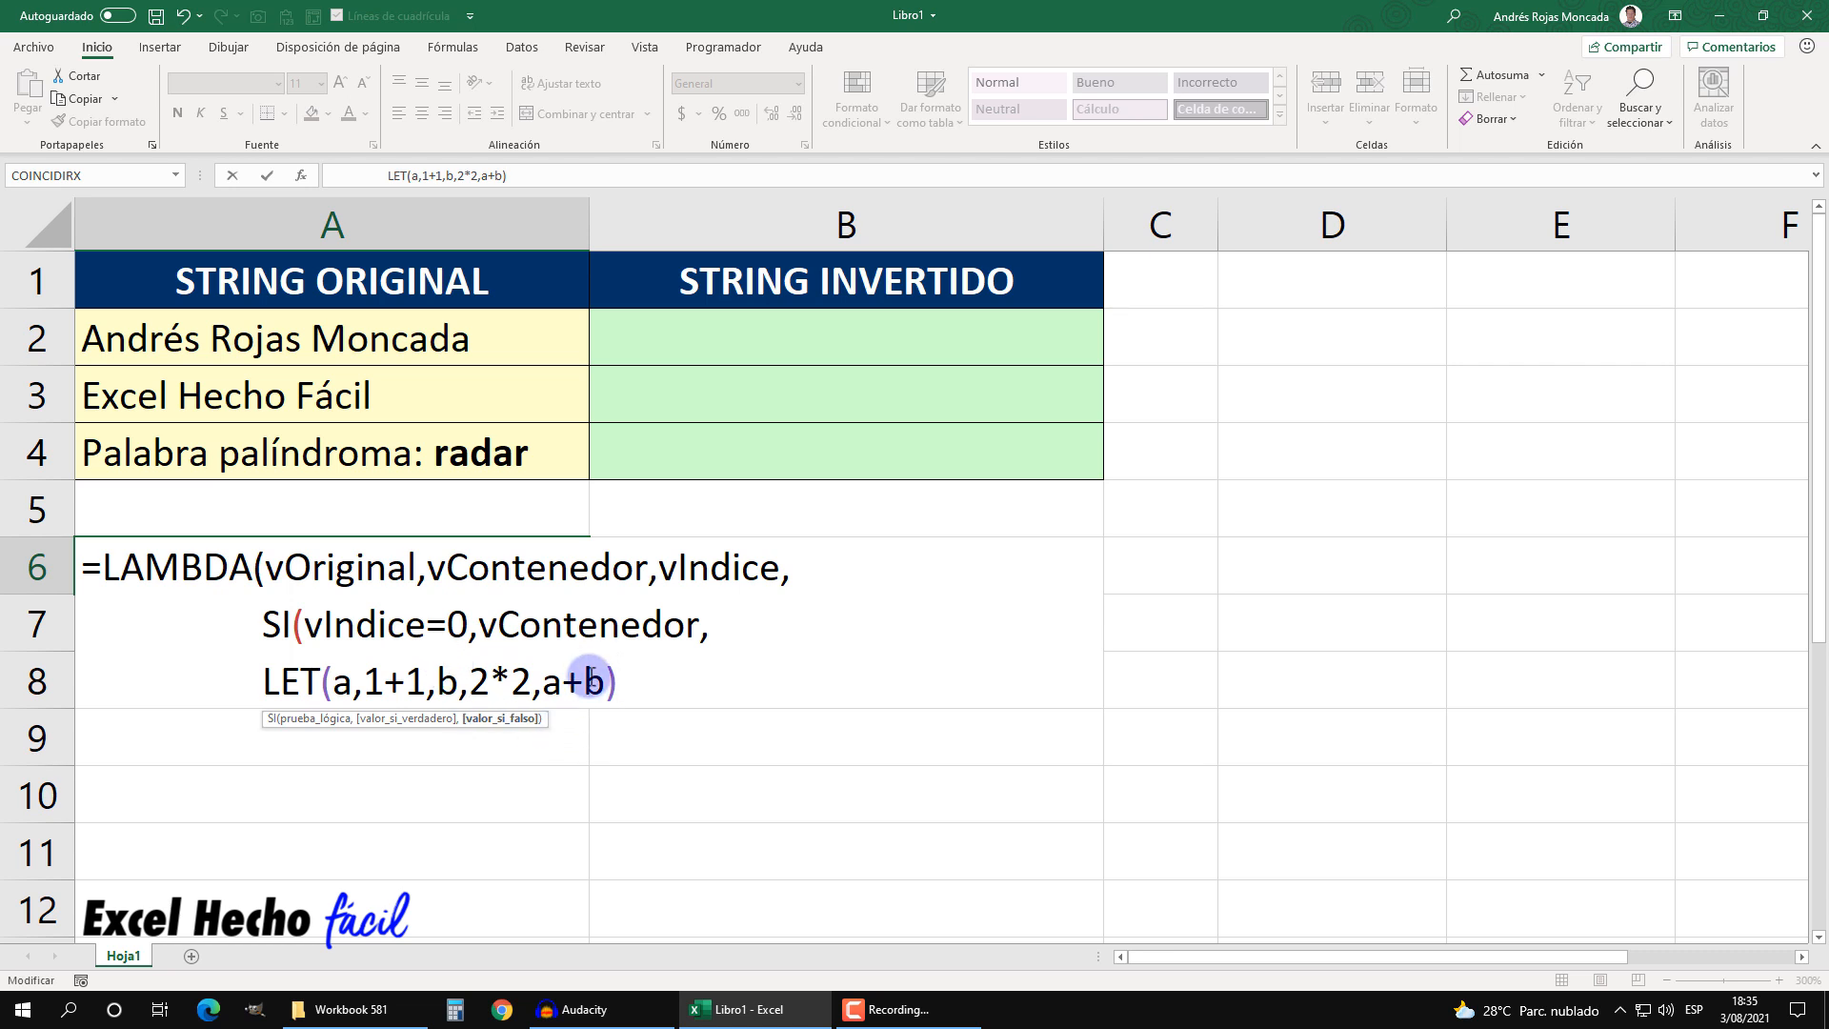
- Evaluate the whole example LET expression in place within the formula, and undo the evaluation
{"action": "left_click_drag", "start_coordinate": [617, 682], "coordinate": [270, 684]}
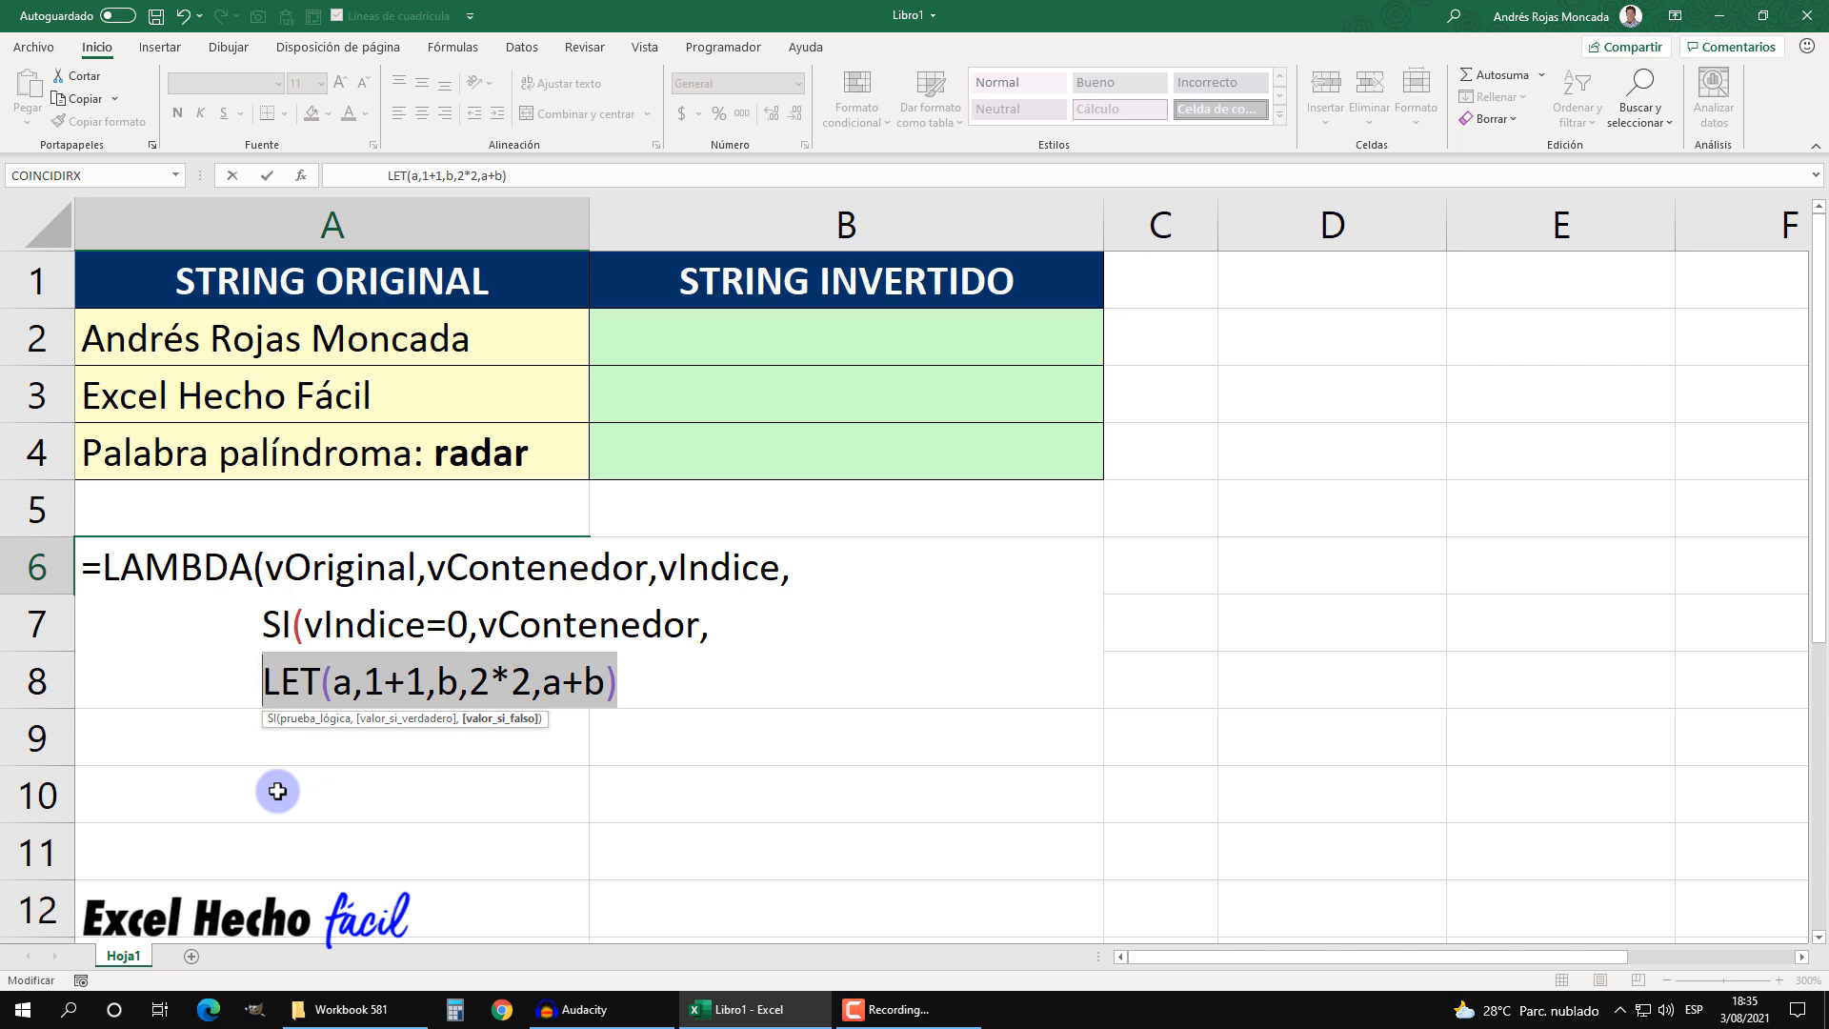
{"action": "key", "text": "F9"}
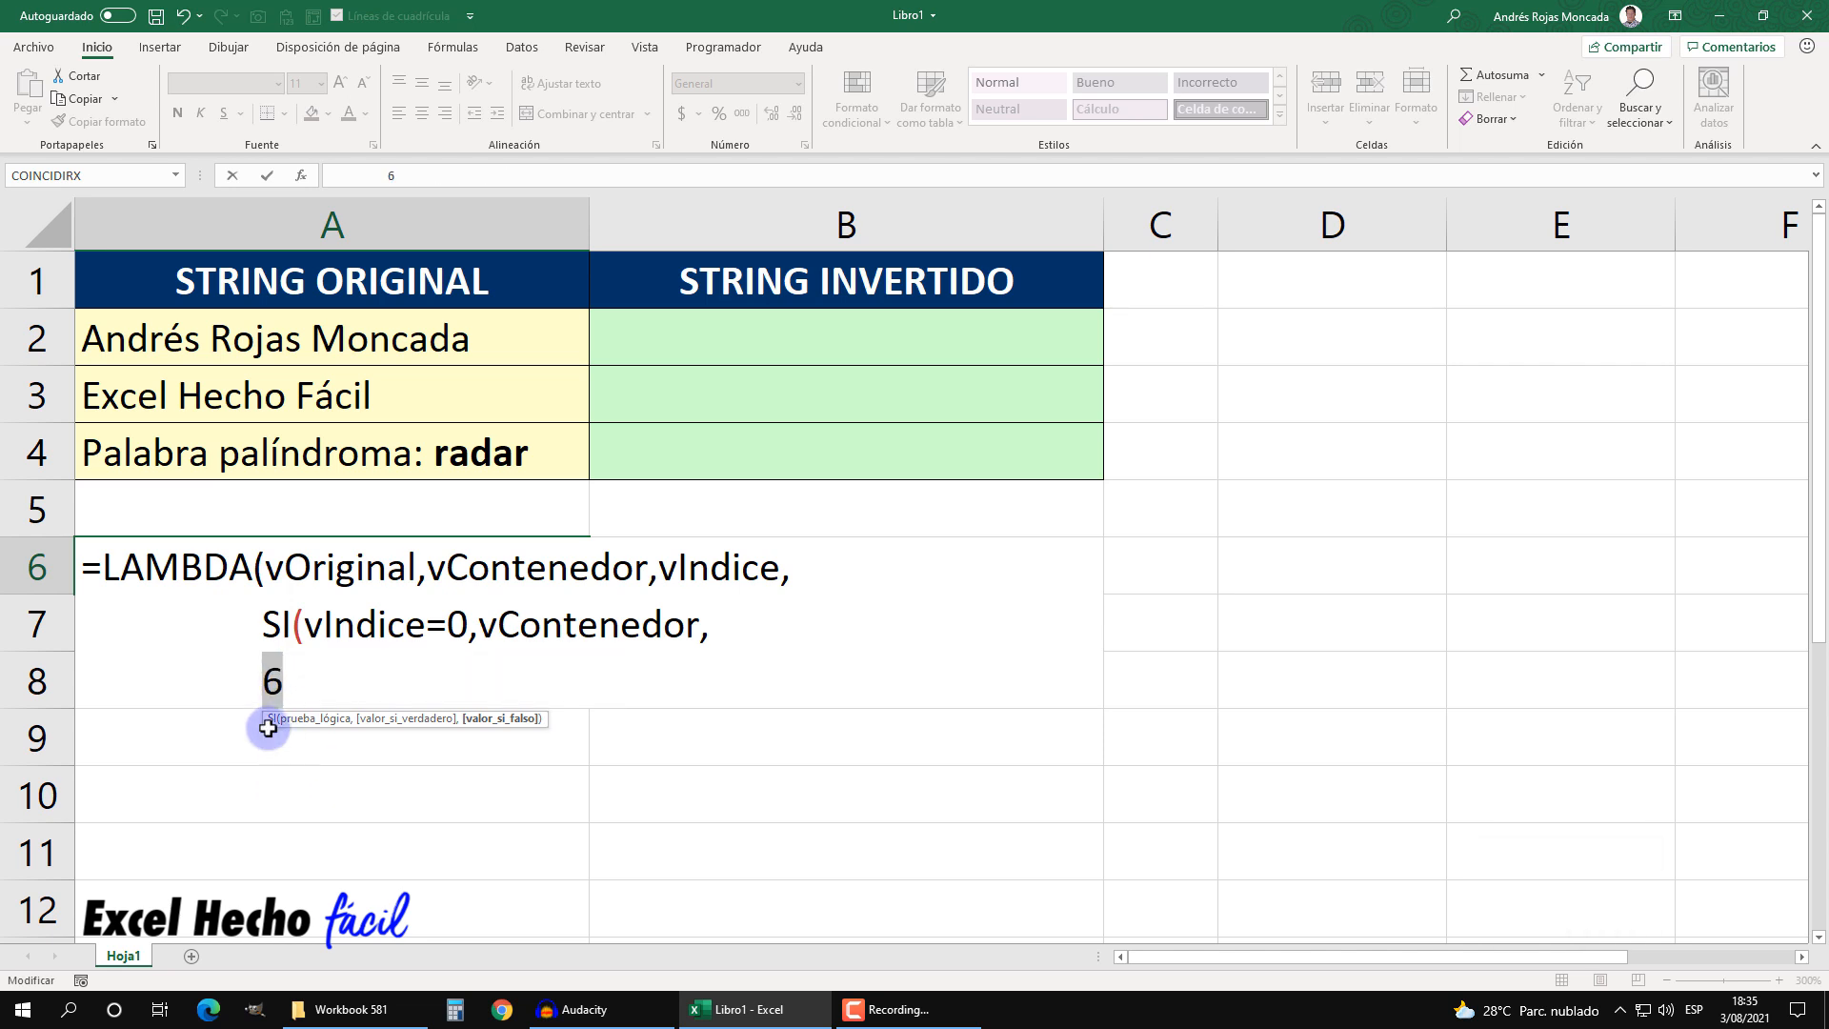
{"action": "left_click_drag", "start_coordinate": [540, 726], "coordinate": [494, 520]}
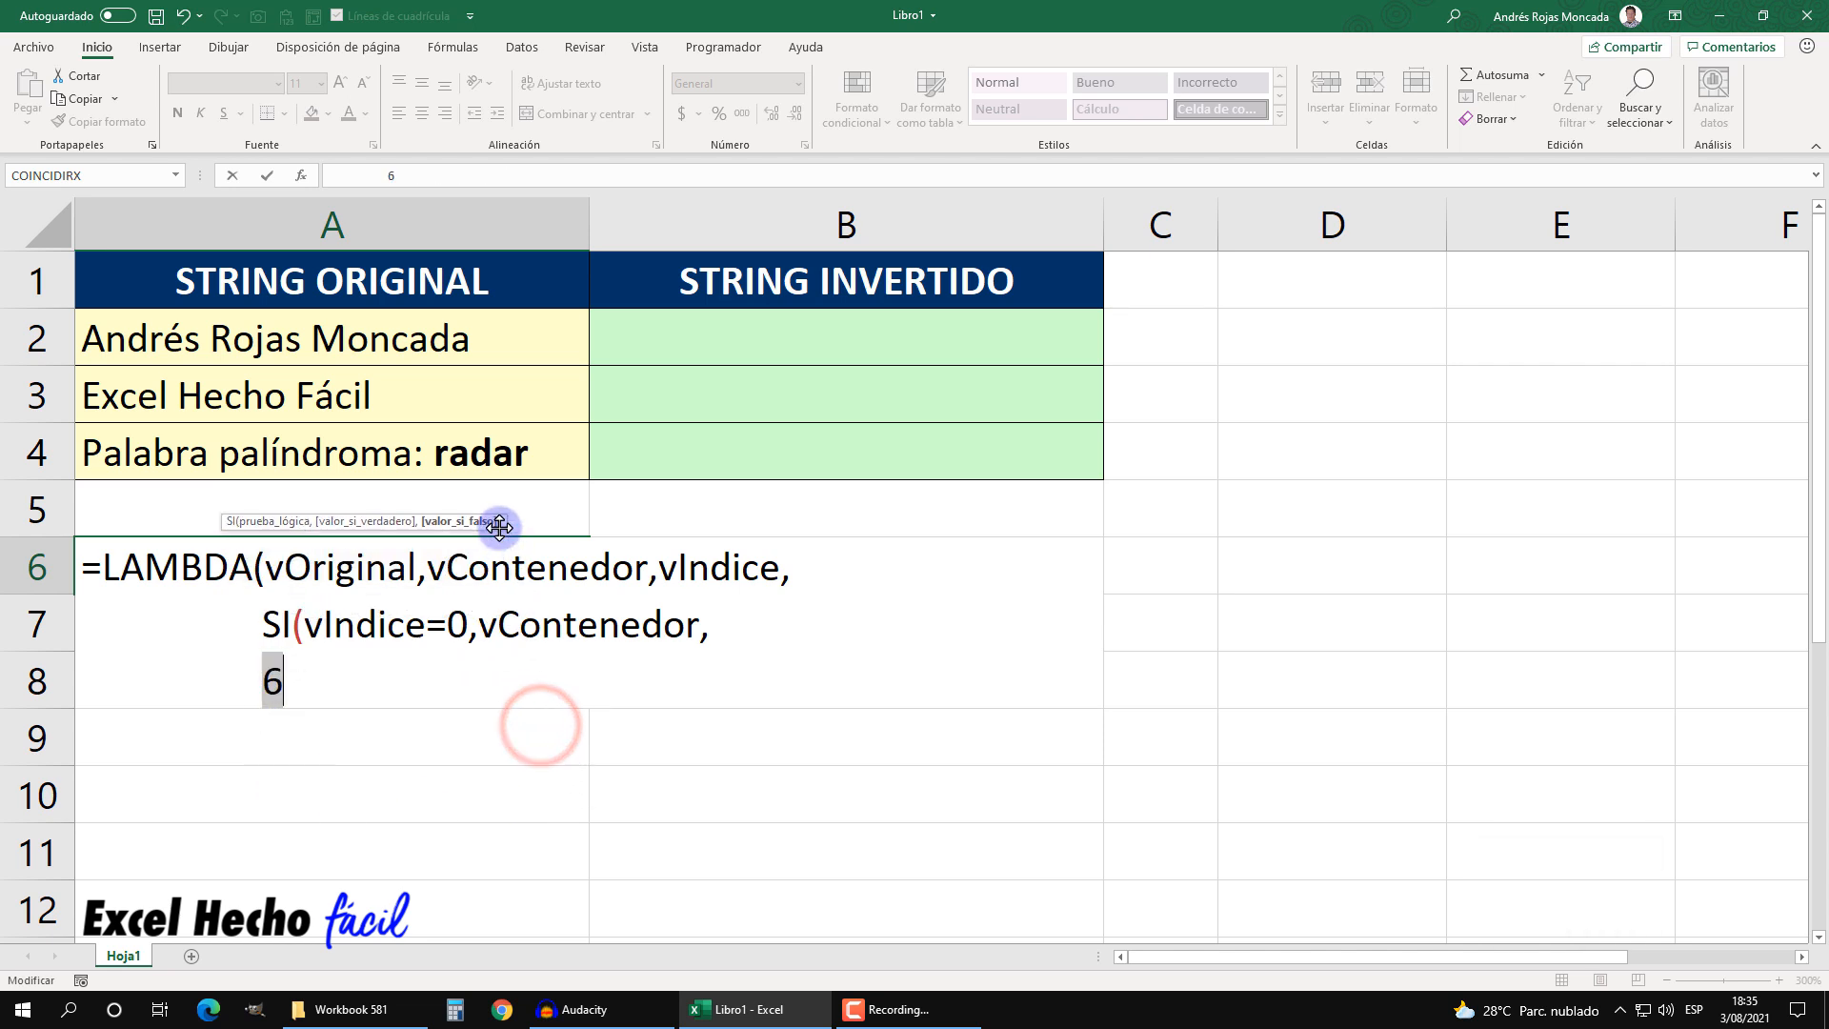
{"action": "key", "text": "ctrl+z"}
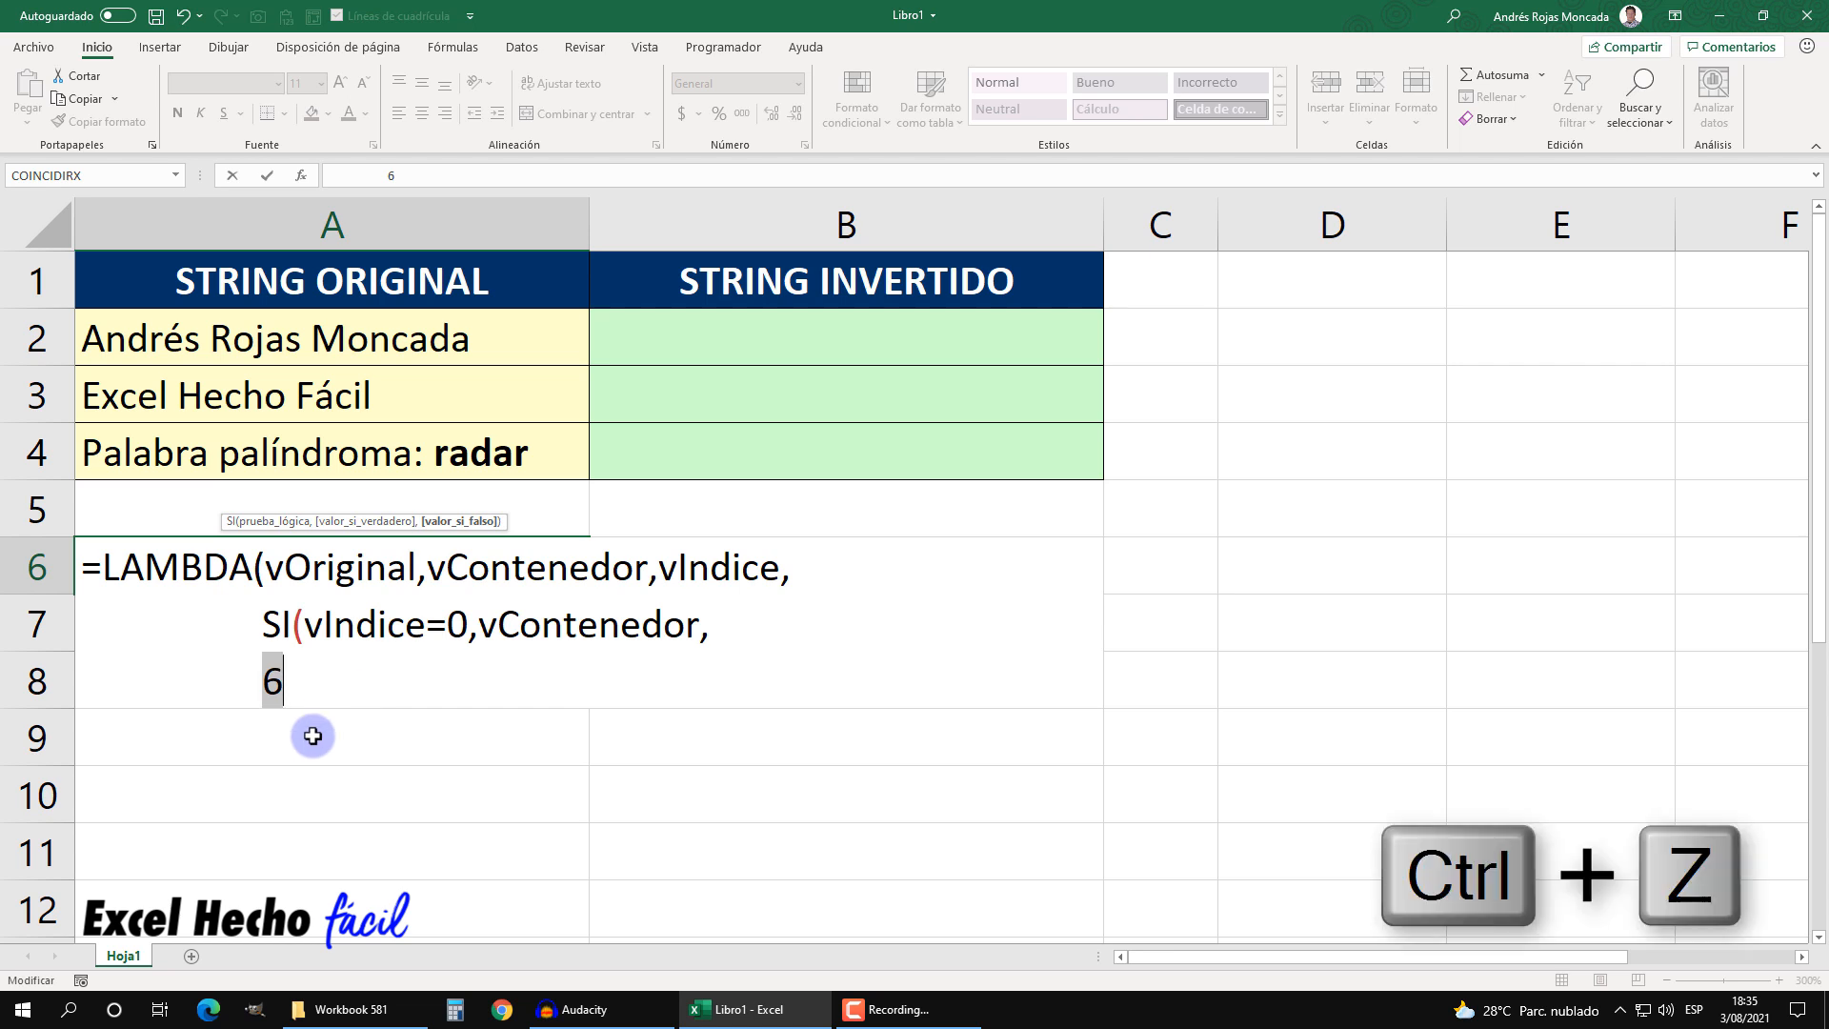
{"action": "left_click", "coordinate": [614, 678]}
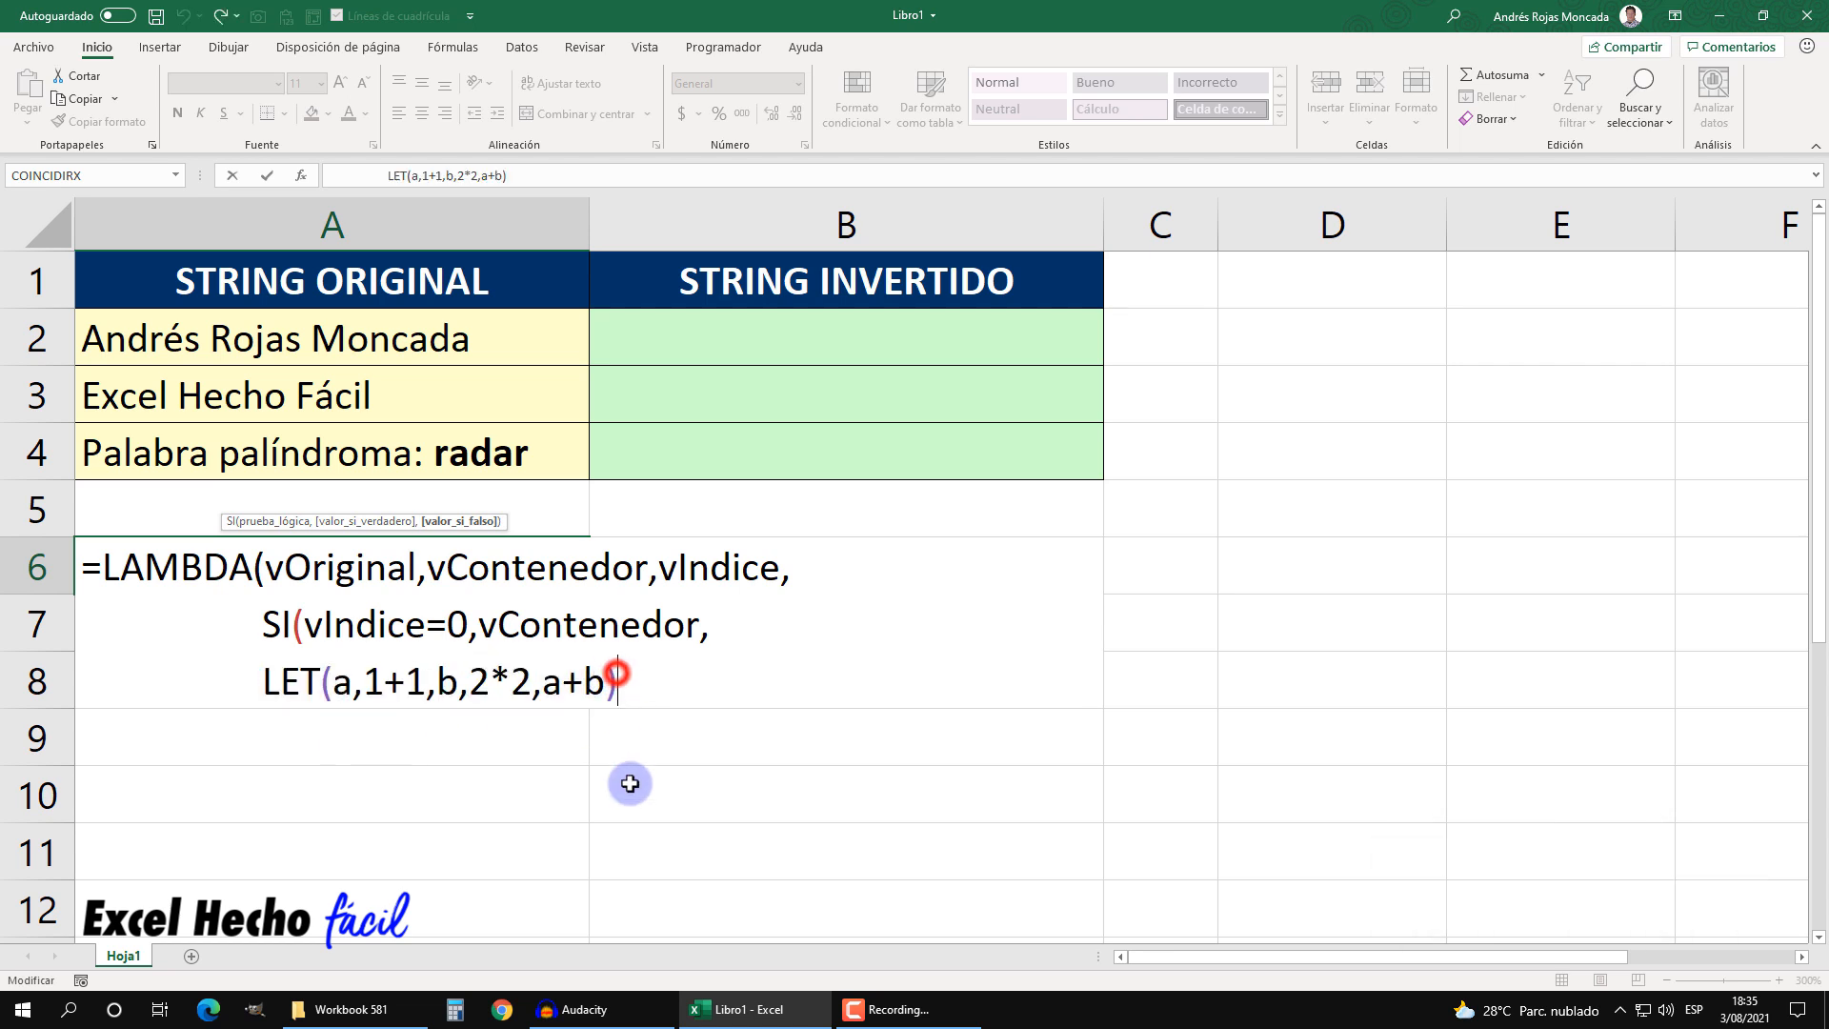
- Delete all the example arguments of the LET function, keeping only LET and its opening parenthesis
{"action": "key", "text": "BackSpace"}
{"action": "key", "text": "BackSpace"}
{"action": "key", "text": "BackSpace"}
{"action": "key", "text": "BackSpace"}
{"action": "key", "text": "BackSpace"}
{"action": "key", "text": "BackSpace"}
{"action": "key", "text": "BackSpace"}
{"action": "key", "text": "BackSpace"}
{"action": "key", "text": "BackSpace"}
{"action": "key", "text": "BackSpace"}
{"action": "key", "text": "BackSpace"}
{"action": "key", "text": "BackSpace"}
{"action": "key", "text": "BackSpace"}
{"action": "key", "text": "BackSpace"}
{"action": "key", "text": "BackSpace"}
{"action": "key", "text": "BackSpace"}
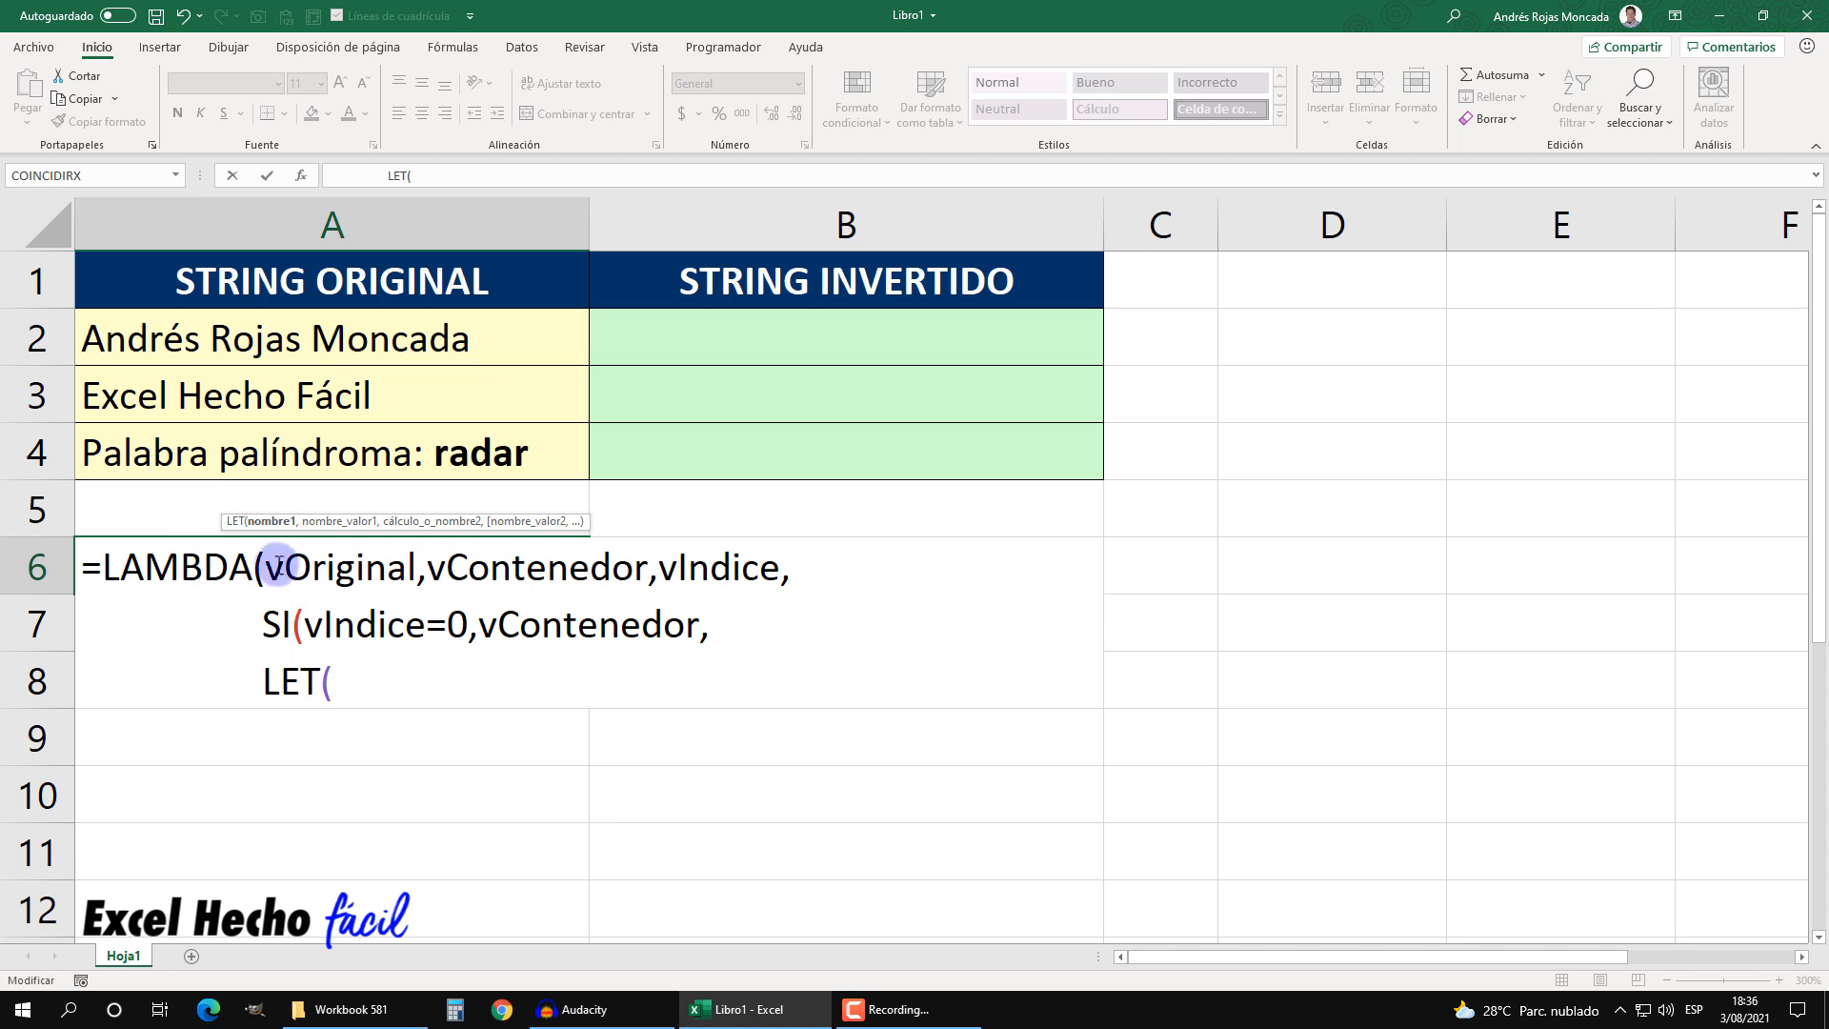
{"action": "left_click", "coordinate": [272, 568]}
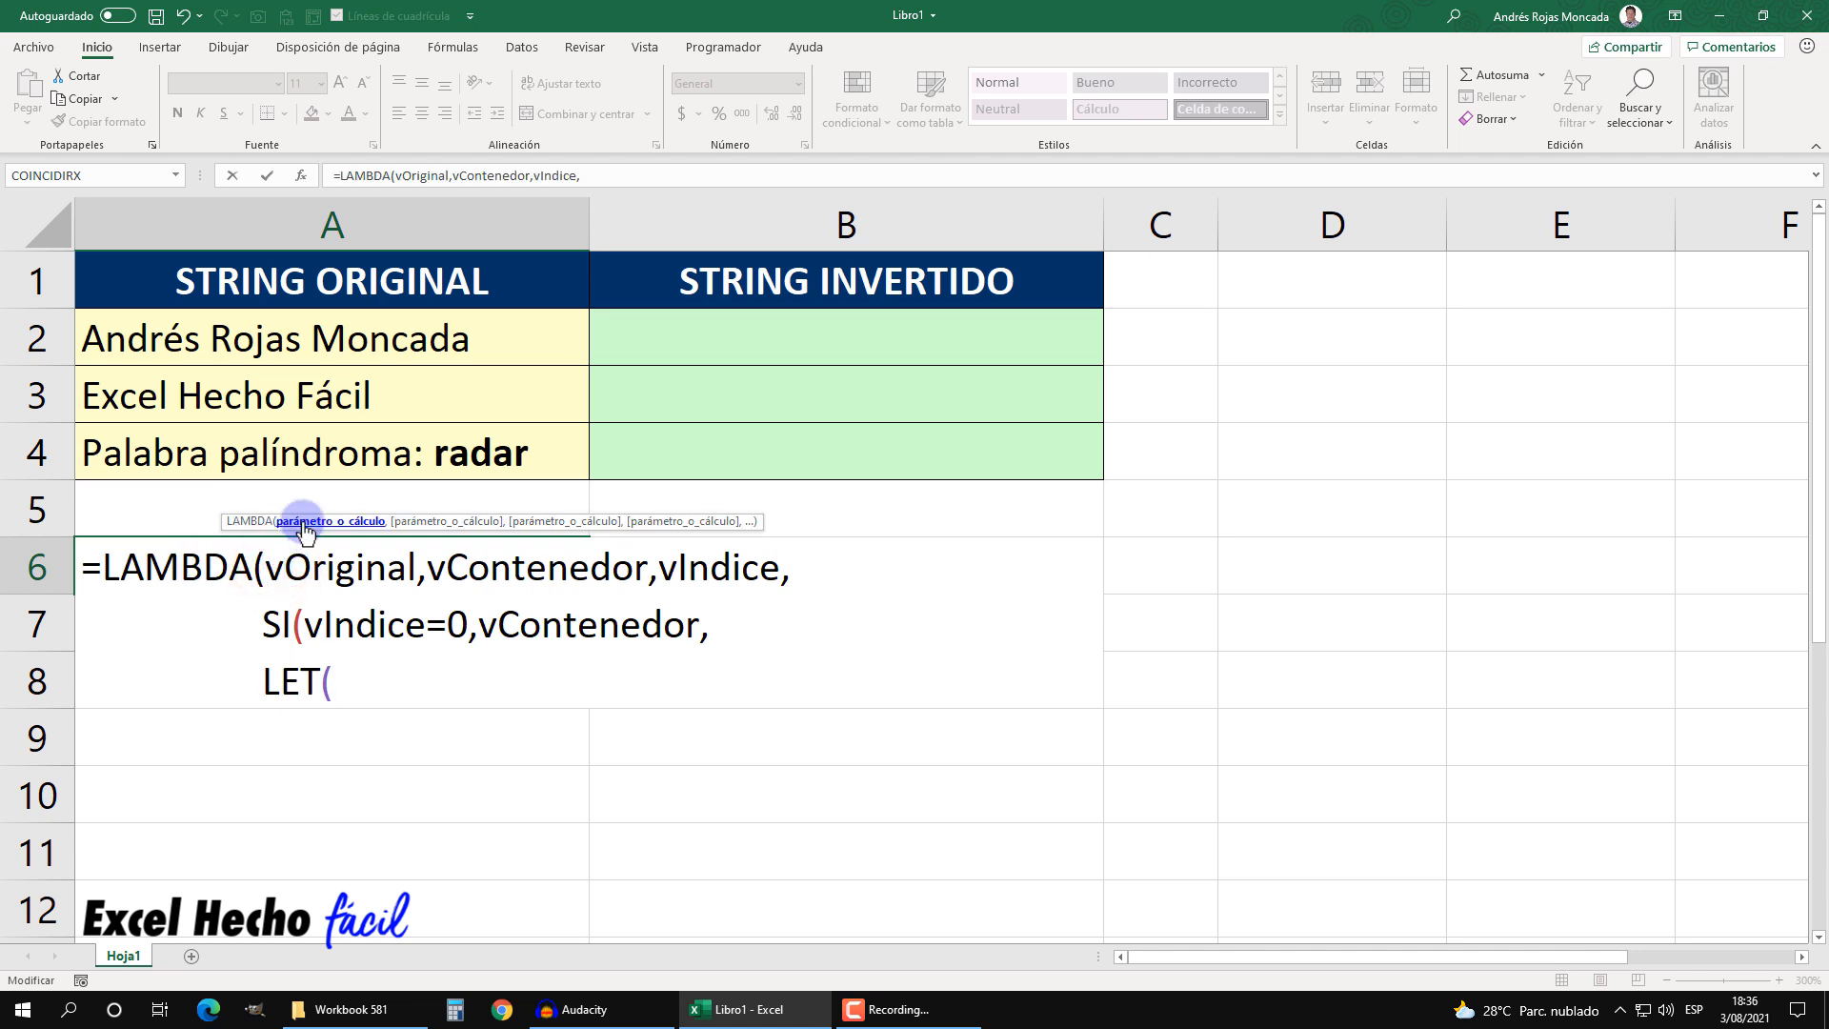
{"action": "left_click", "coordinate": [362, 680]}
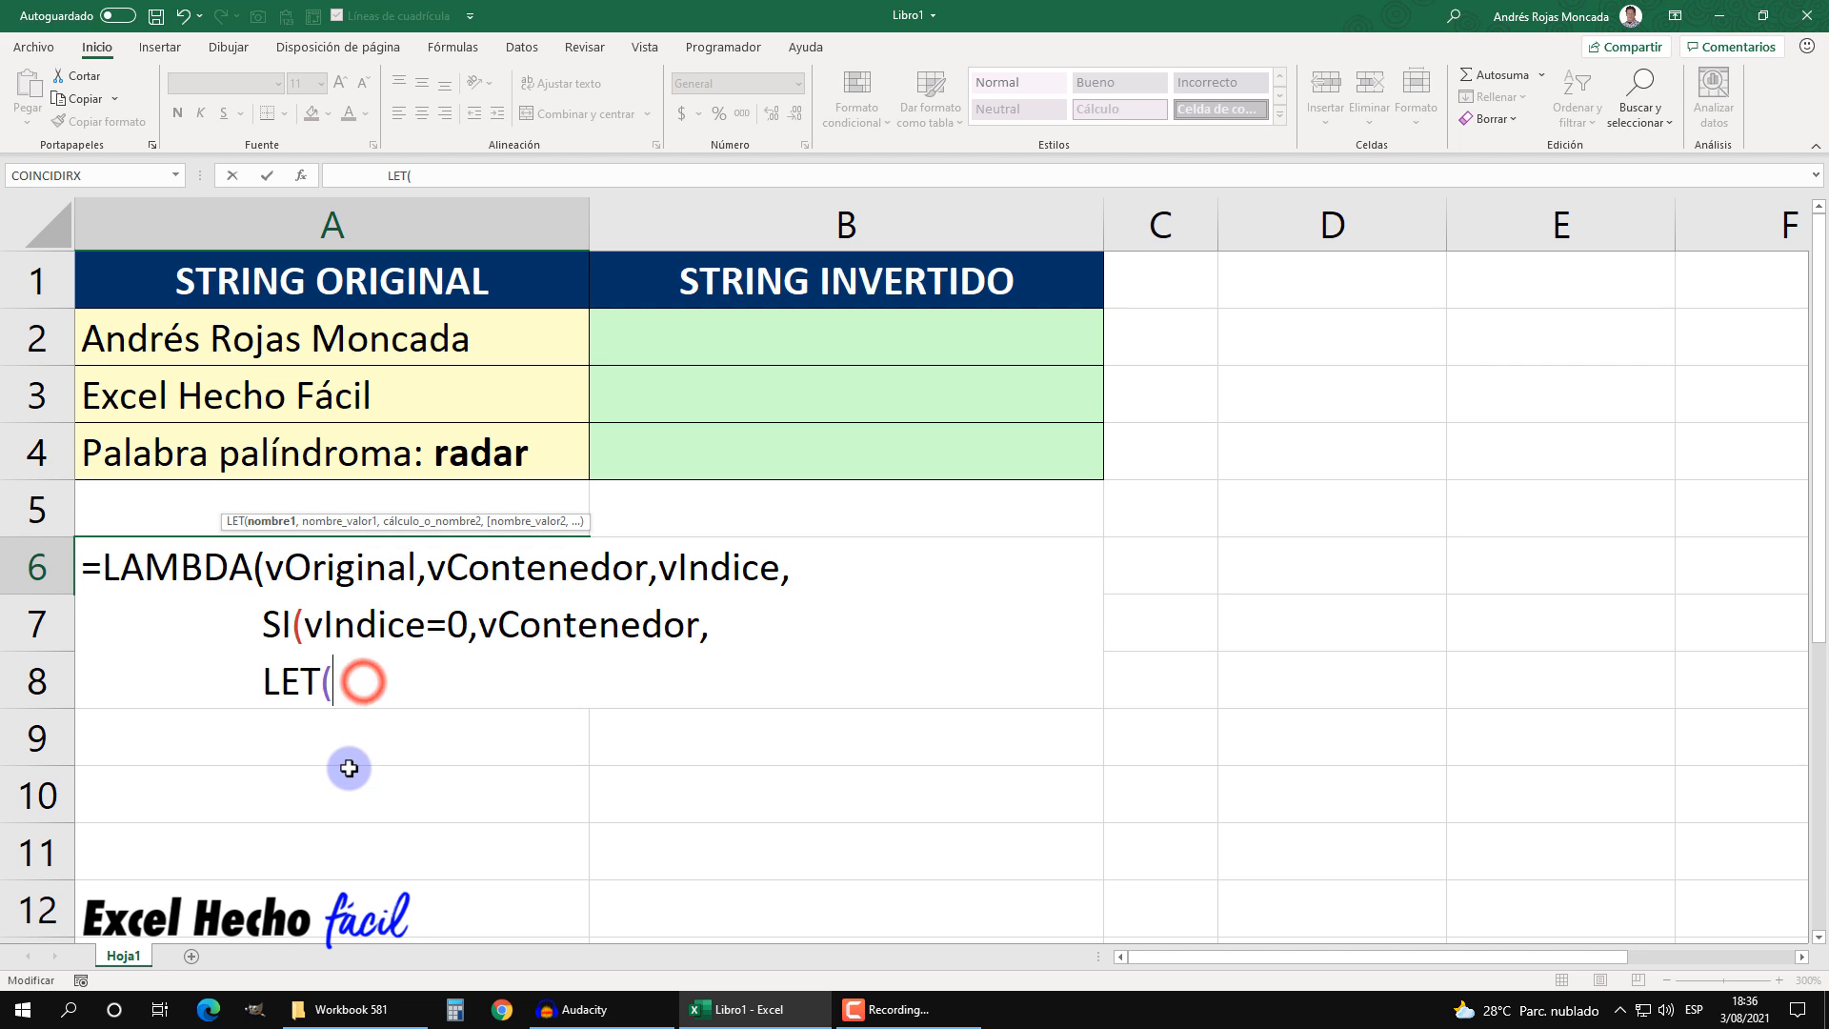
{"action": "type", "text": "vCon"}
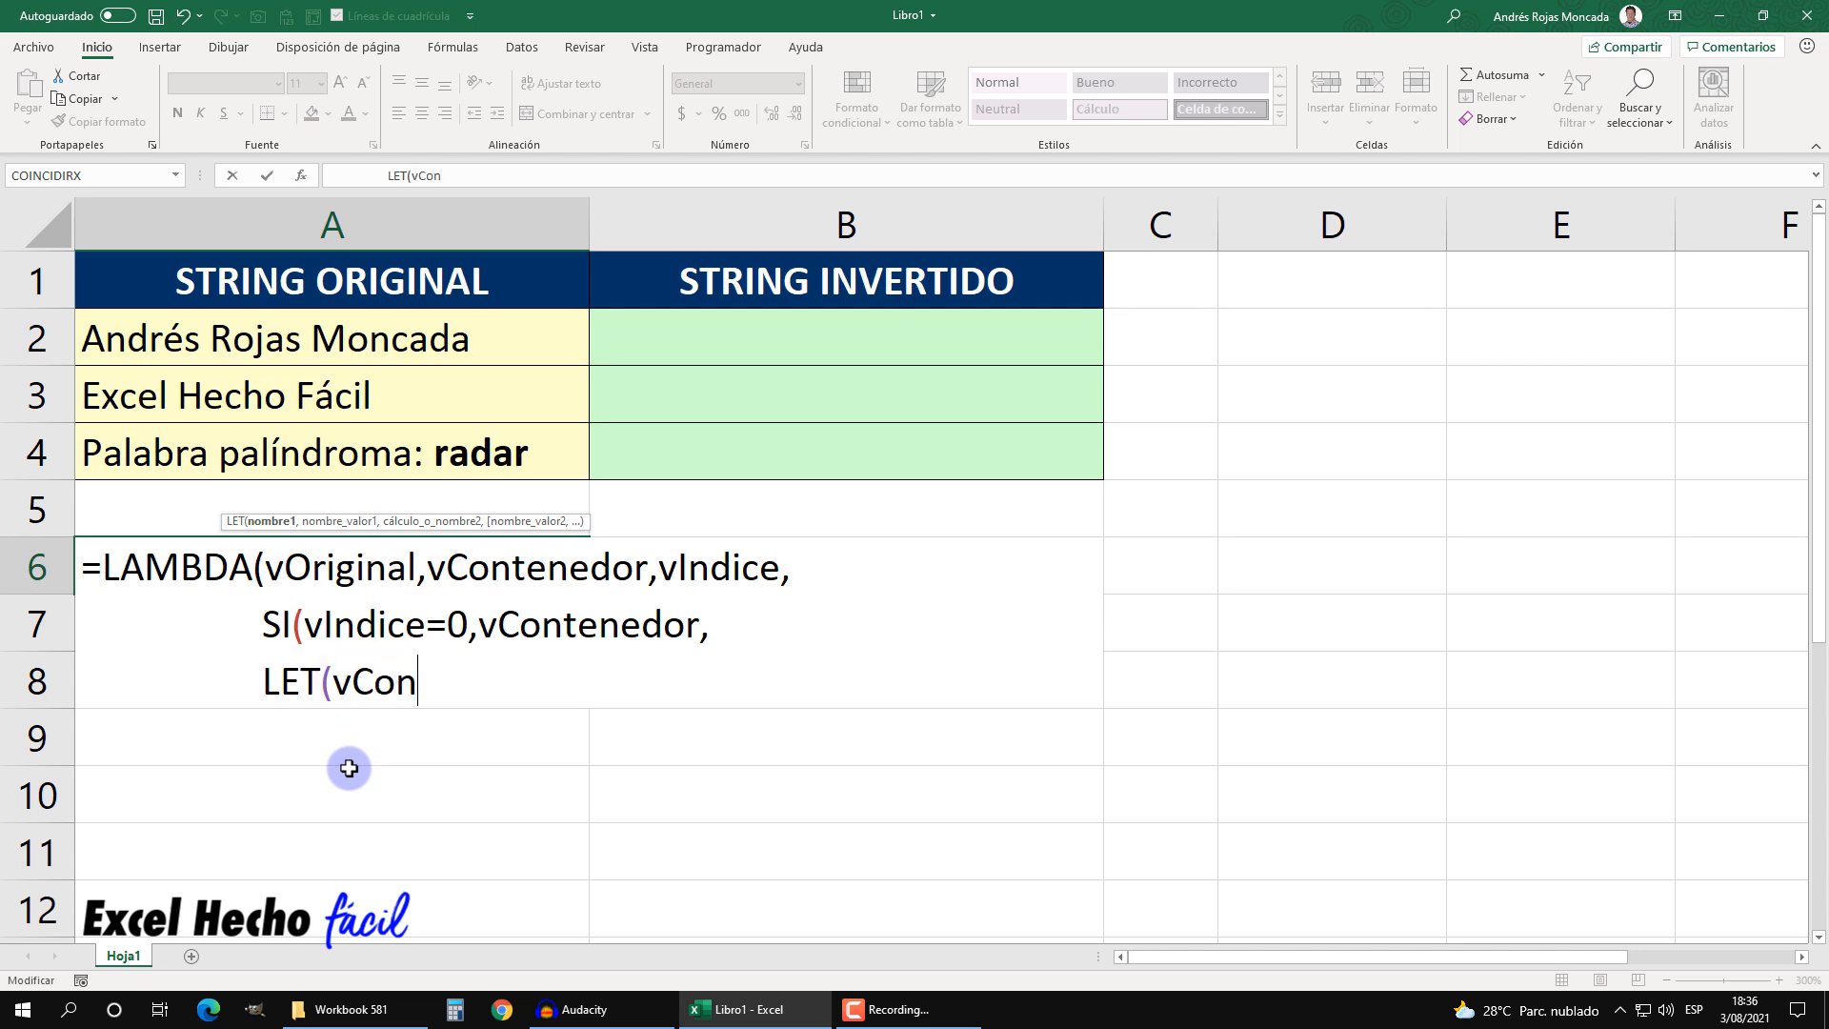
{"action": "type", "text": "tenedor"}
{"action": "key", "text": "BackSpace"}
{"action": "type", "text": "or"}
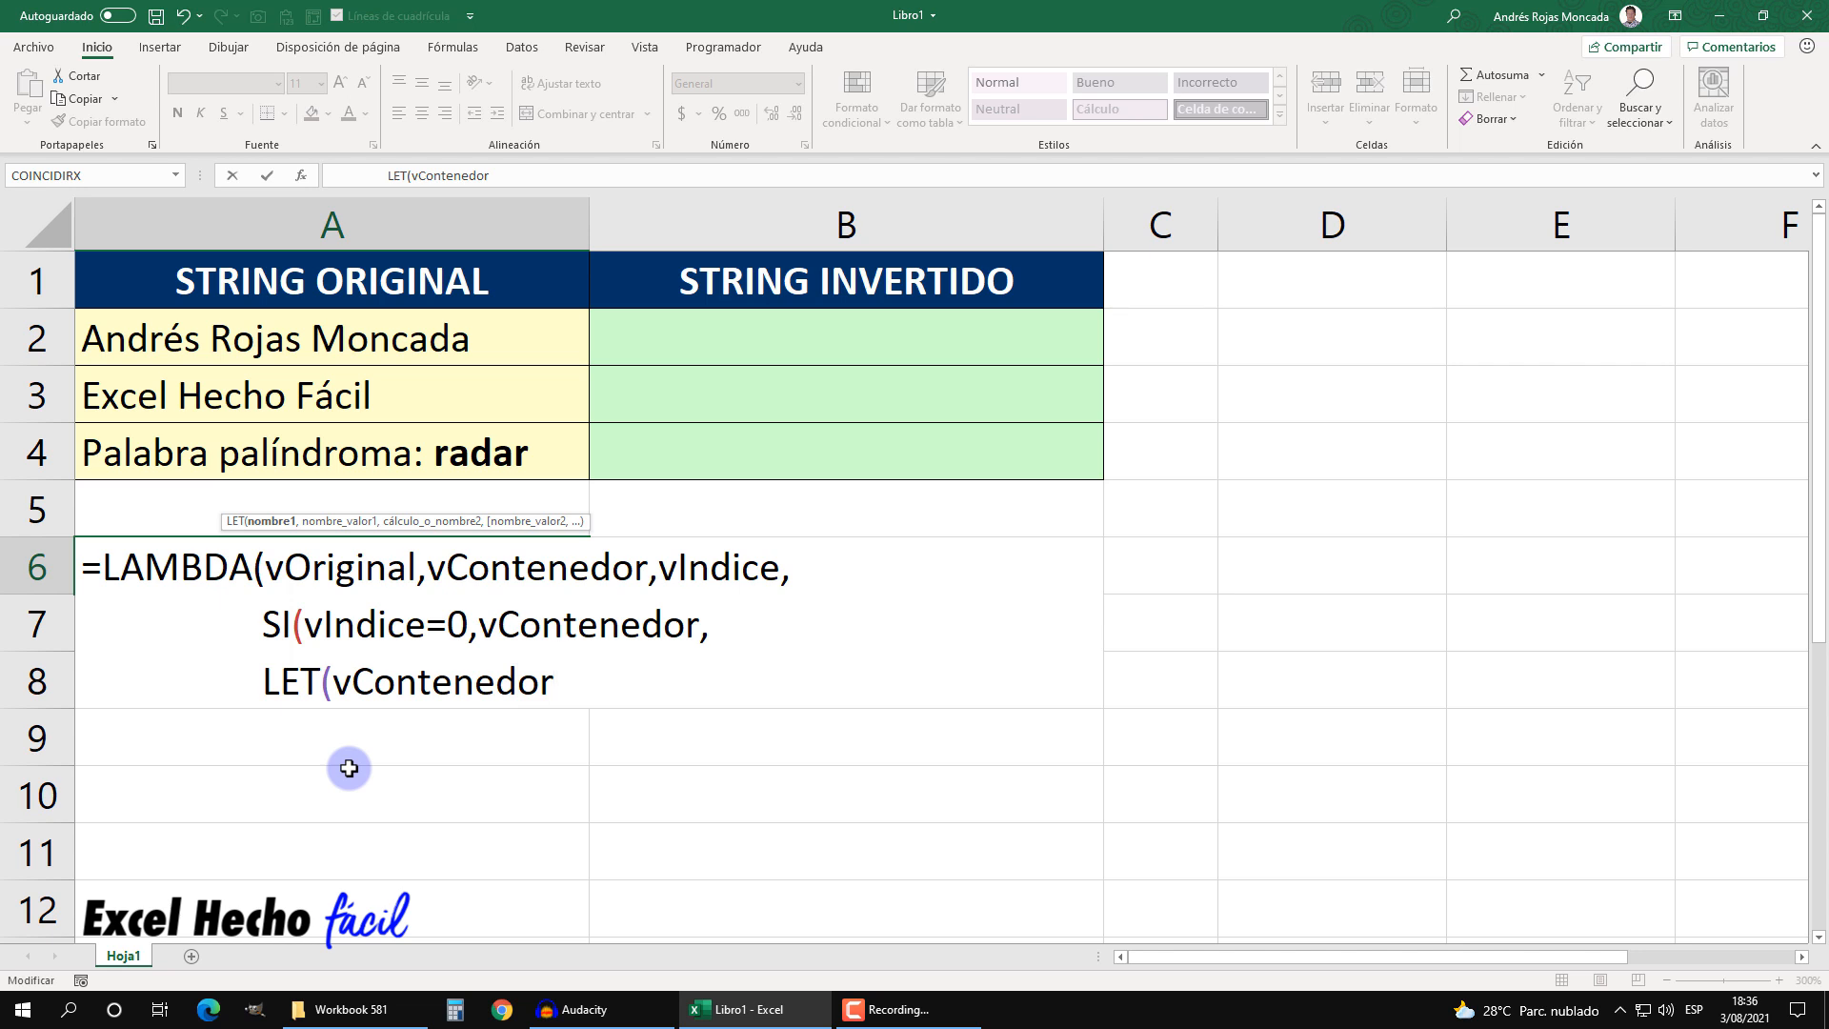
{"action": "left_click_drag", "start_coordinate": [552, 682], "coordinate": [338, 682]}
{"action": "key", "text": "BackSpace"}
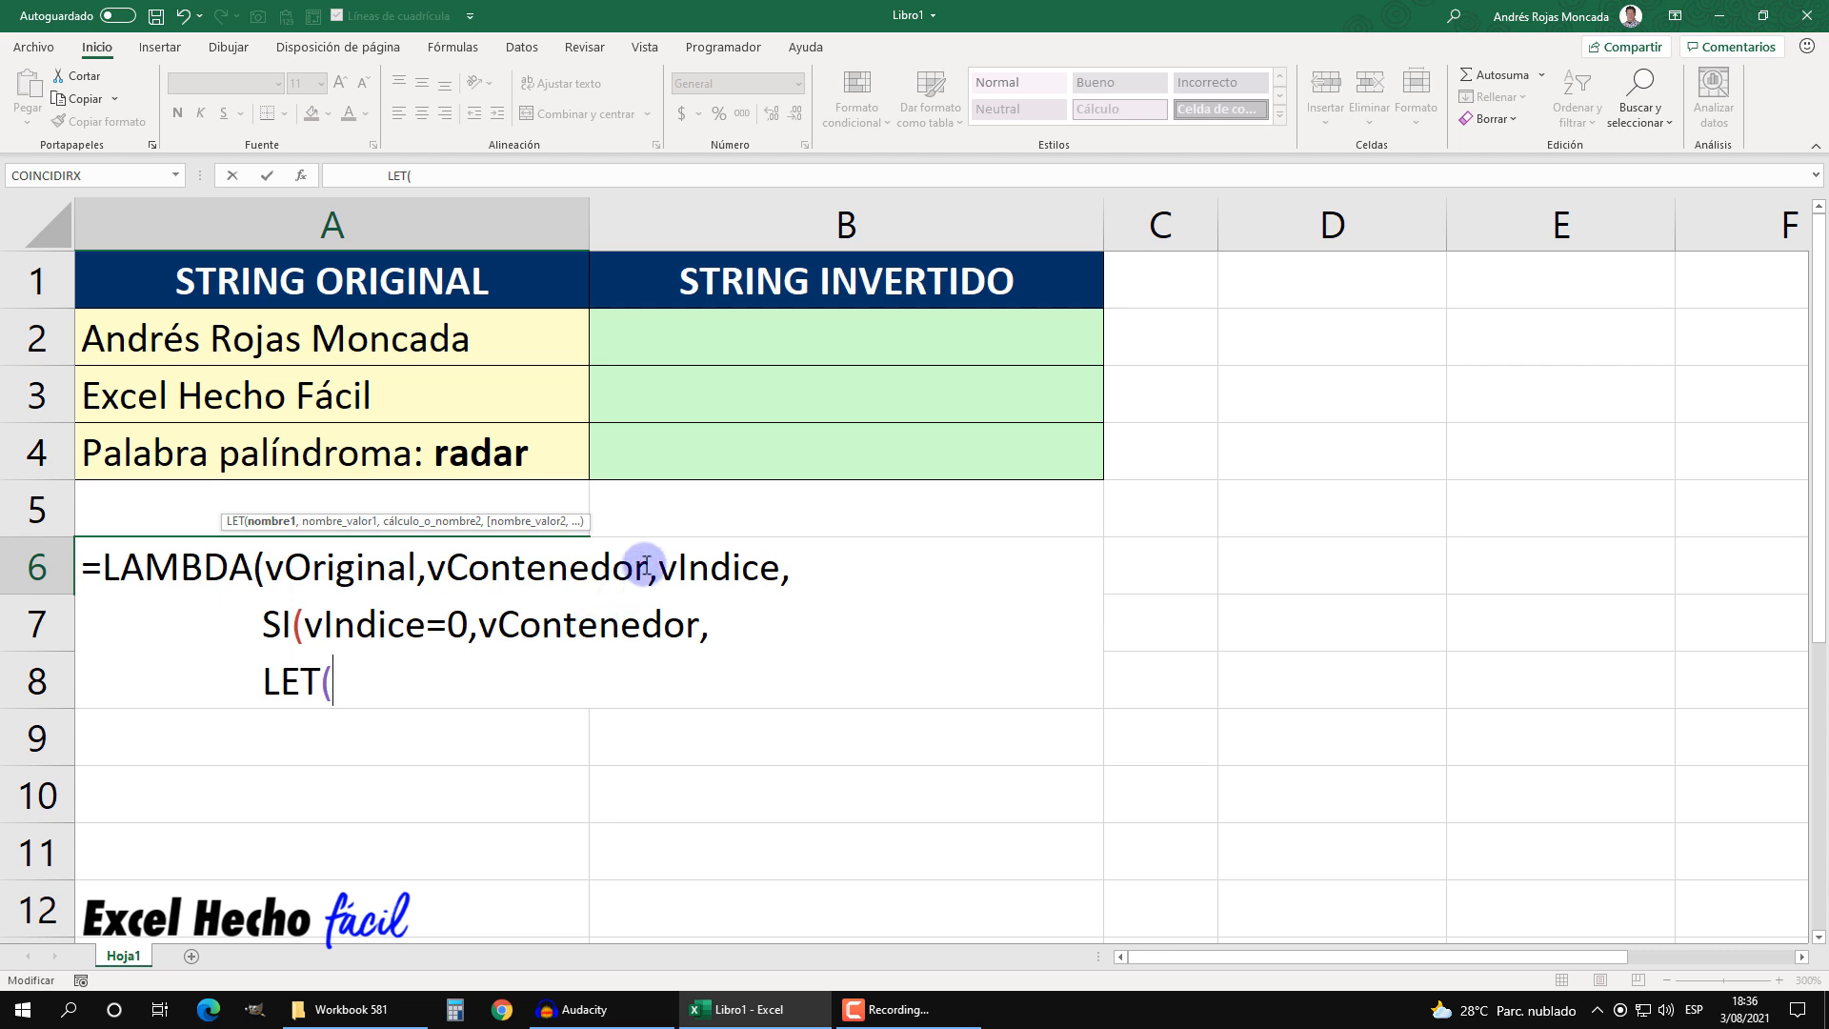
- Copy vContenedor from the LAMBDA parameters and paste it as the first name of the LET function, followed by a comma
{"action": "left_click_drag", "start_coordinate": [643, 565], "coordinate": [422, 567]}
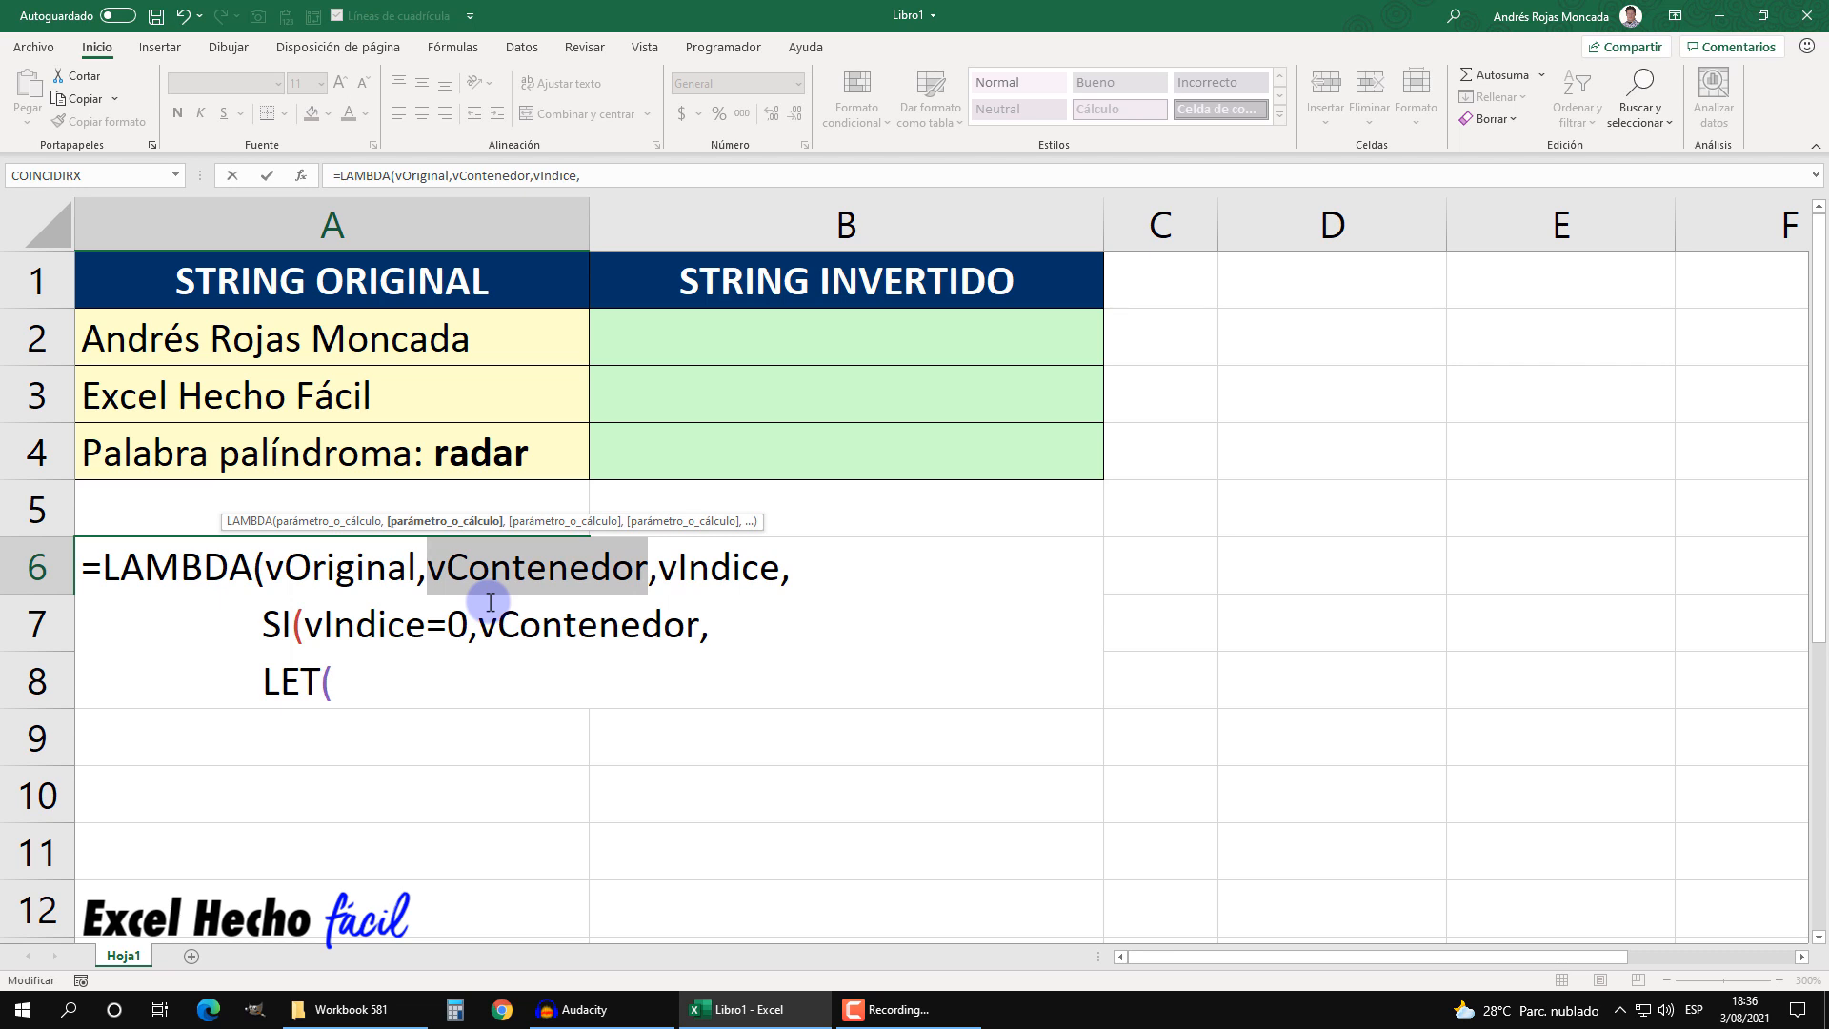
{"action": "key", "text": "ctrl+c"}
{"action": "left_click", "coordinate": [419, 679]}
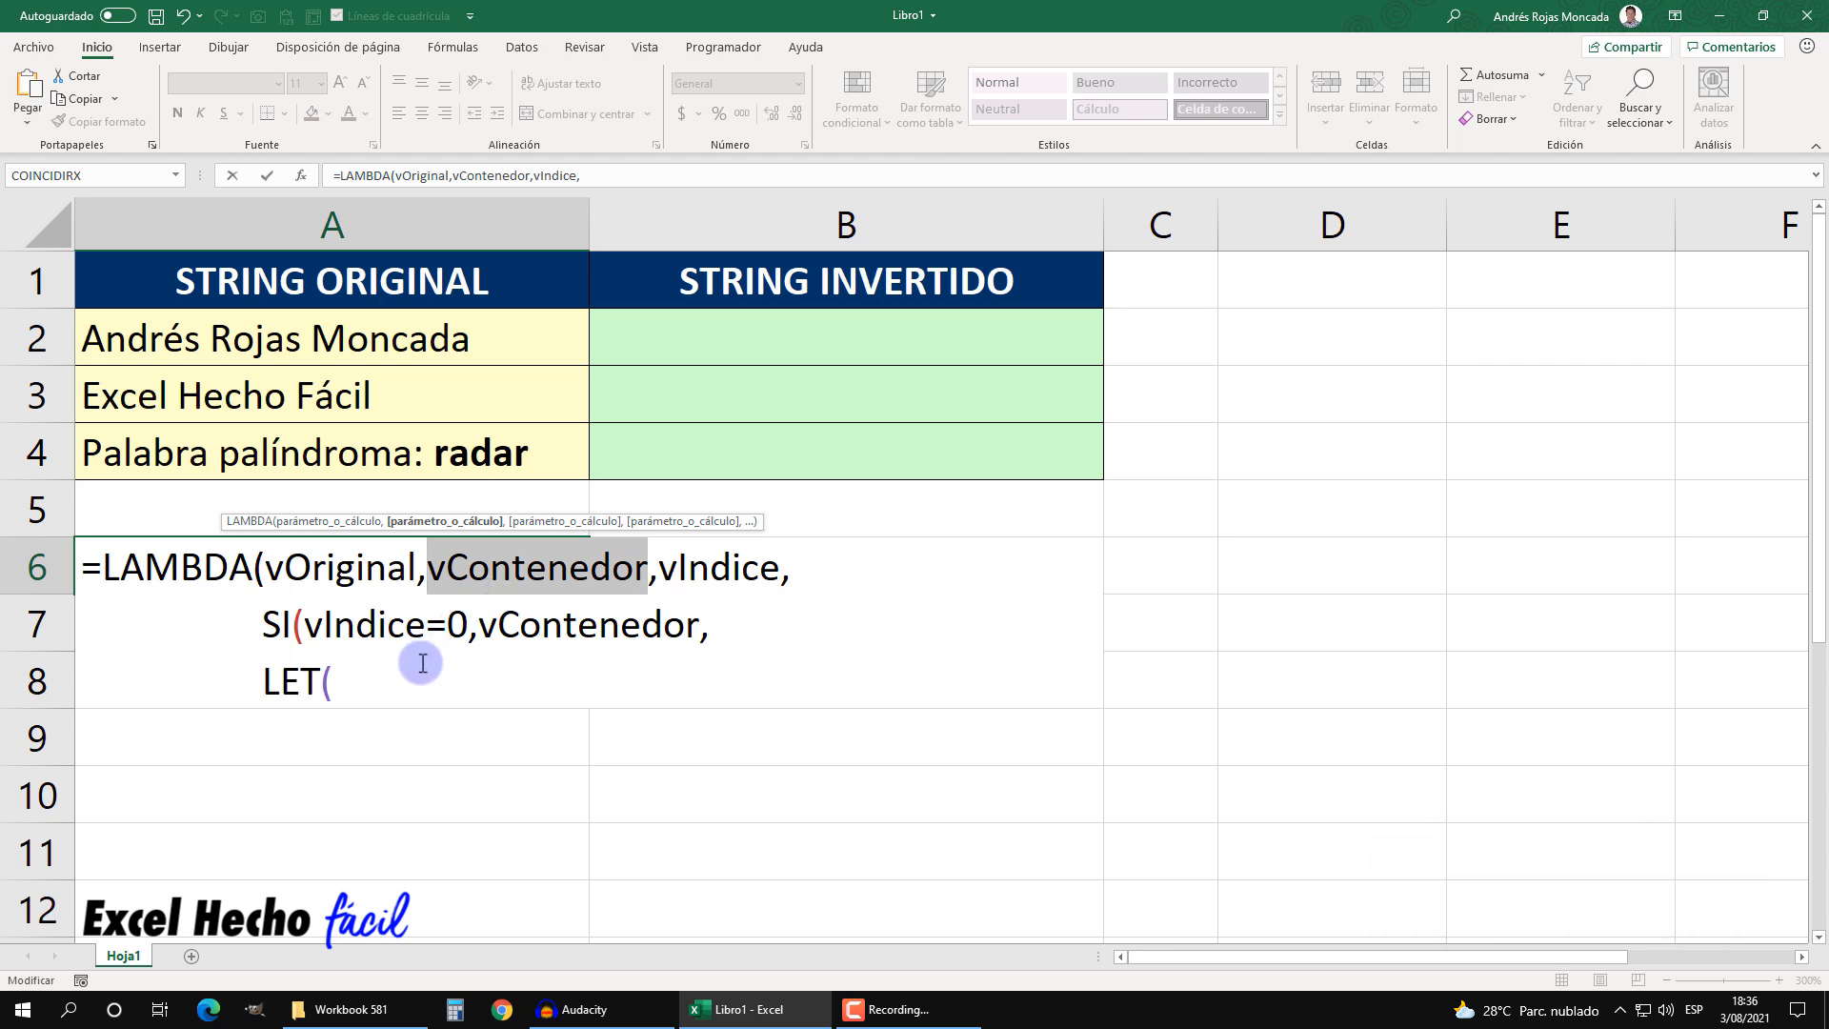
{"action": "key", "text": "ctrl+v"}
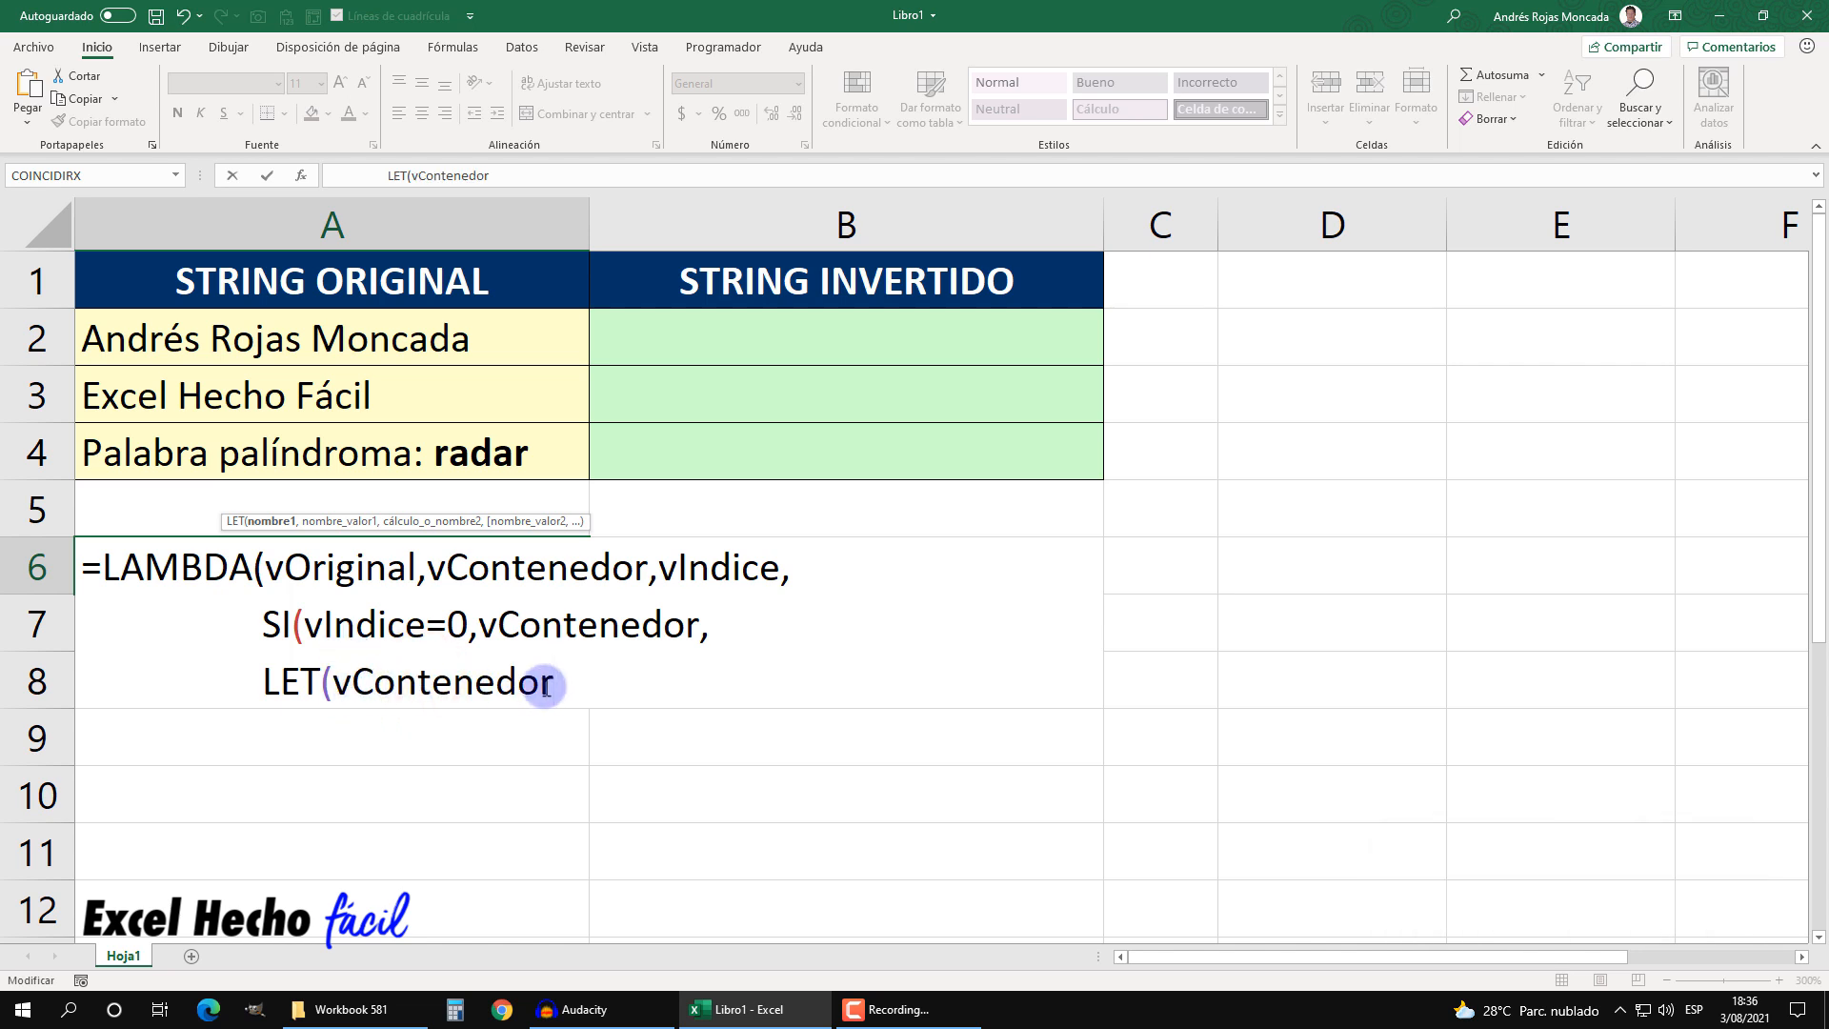
{"action": "type", "text": ","}
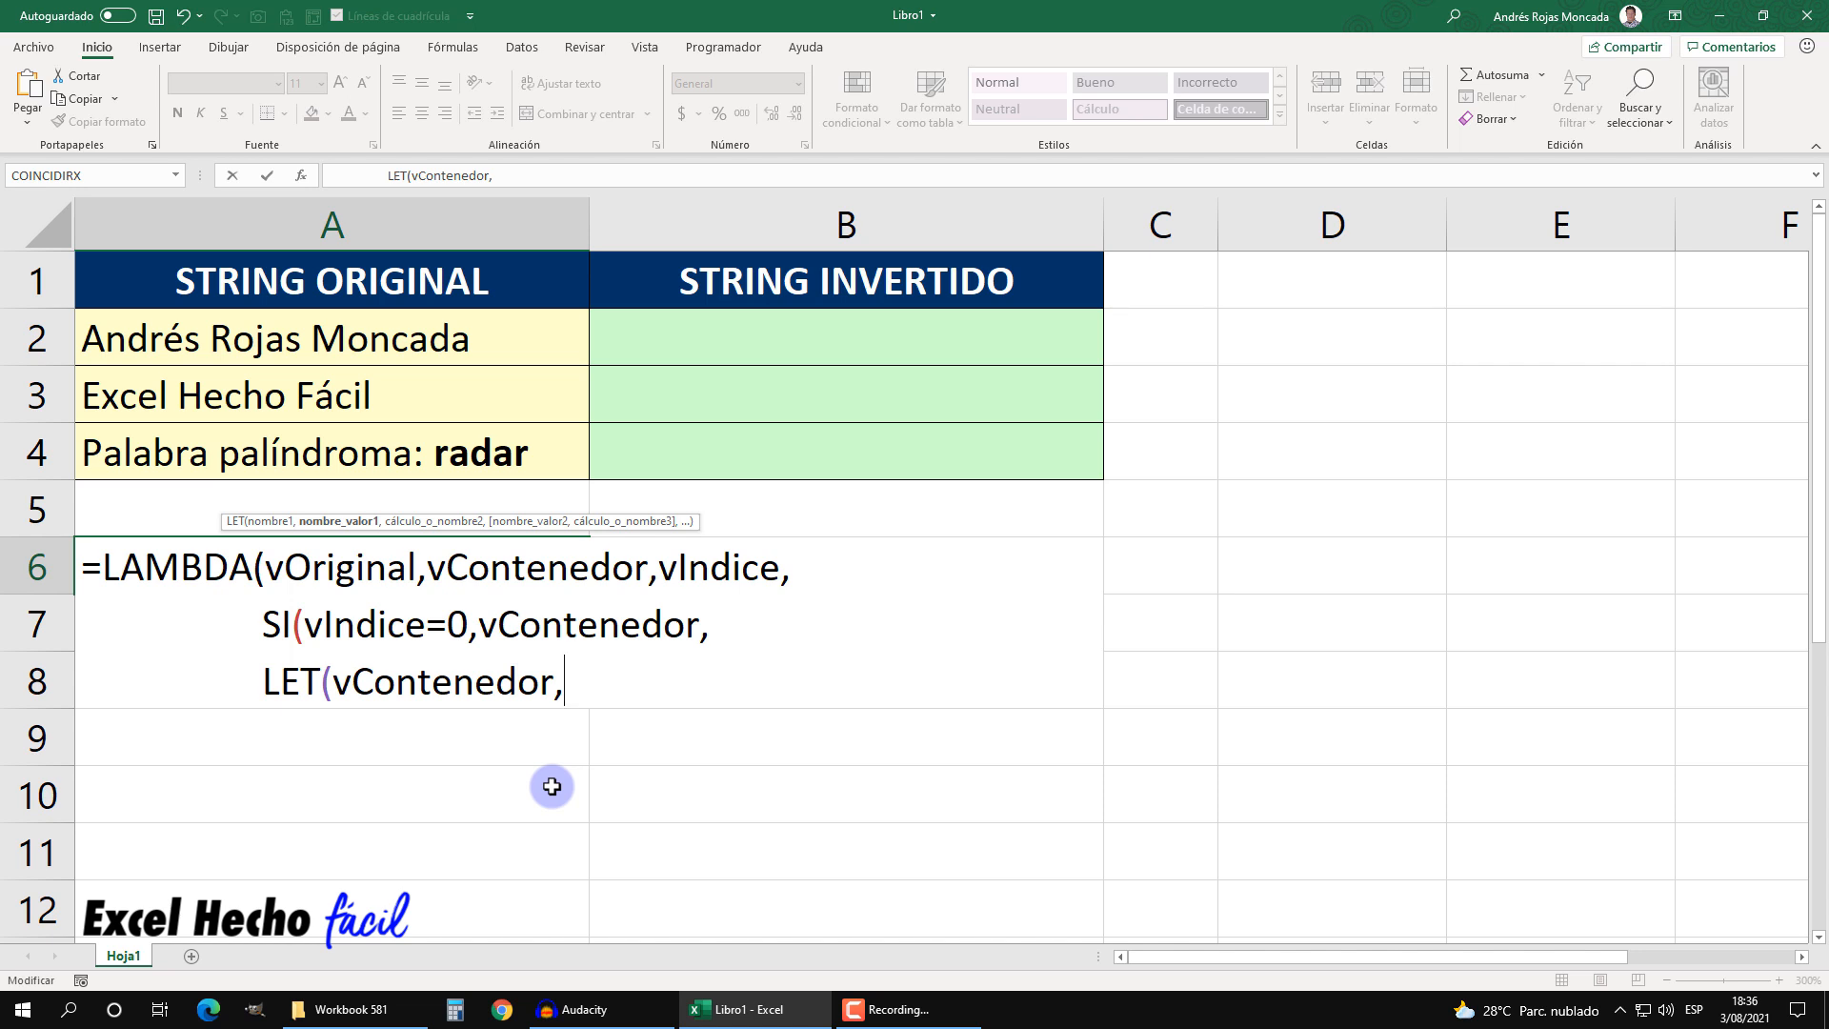
- Start the value of LET's vContenedor as vContenedor concatenated with an opened EXTRAE function
{"action": "type", "text": "vcon"}
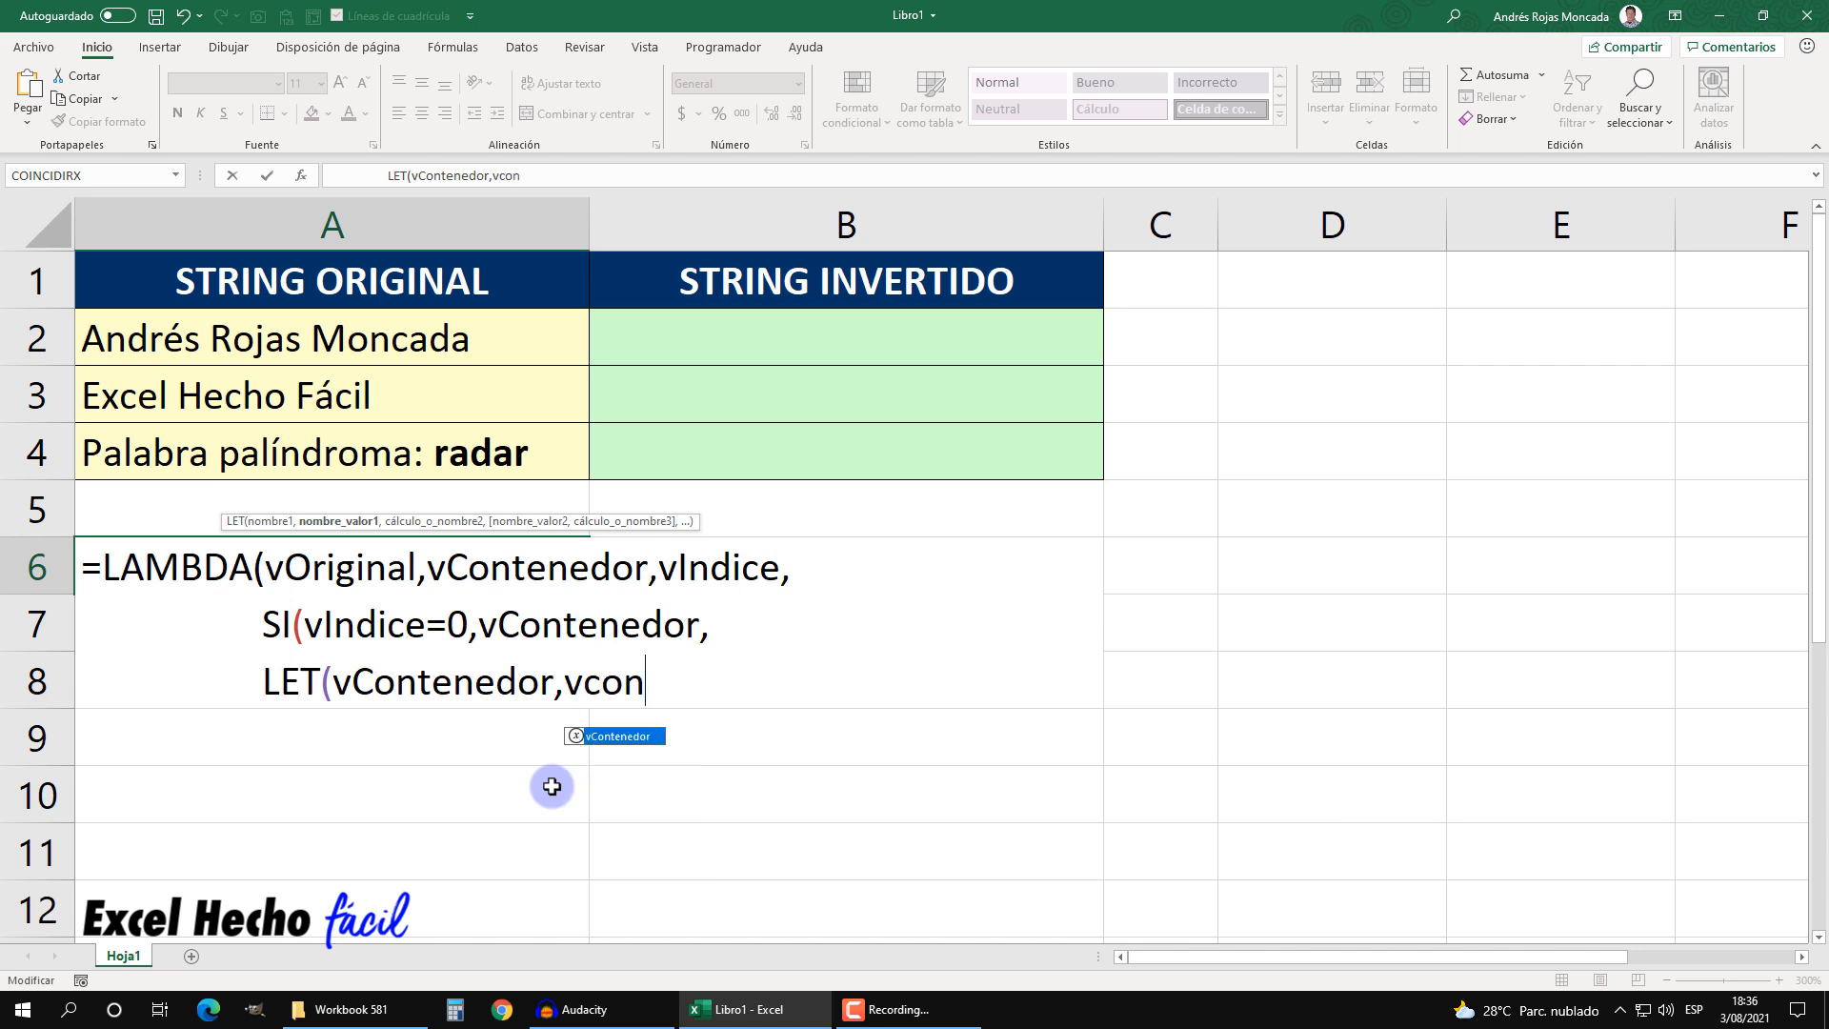
{"action": "key", "text": "Tab"}
{"action": "type", "text": "&"}
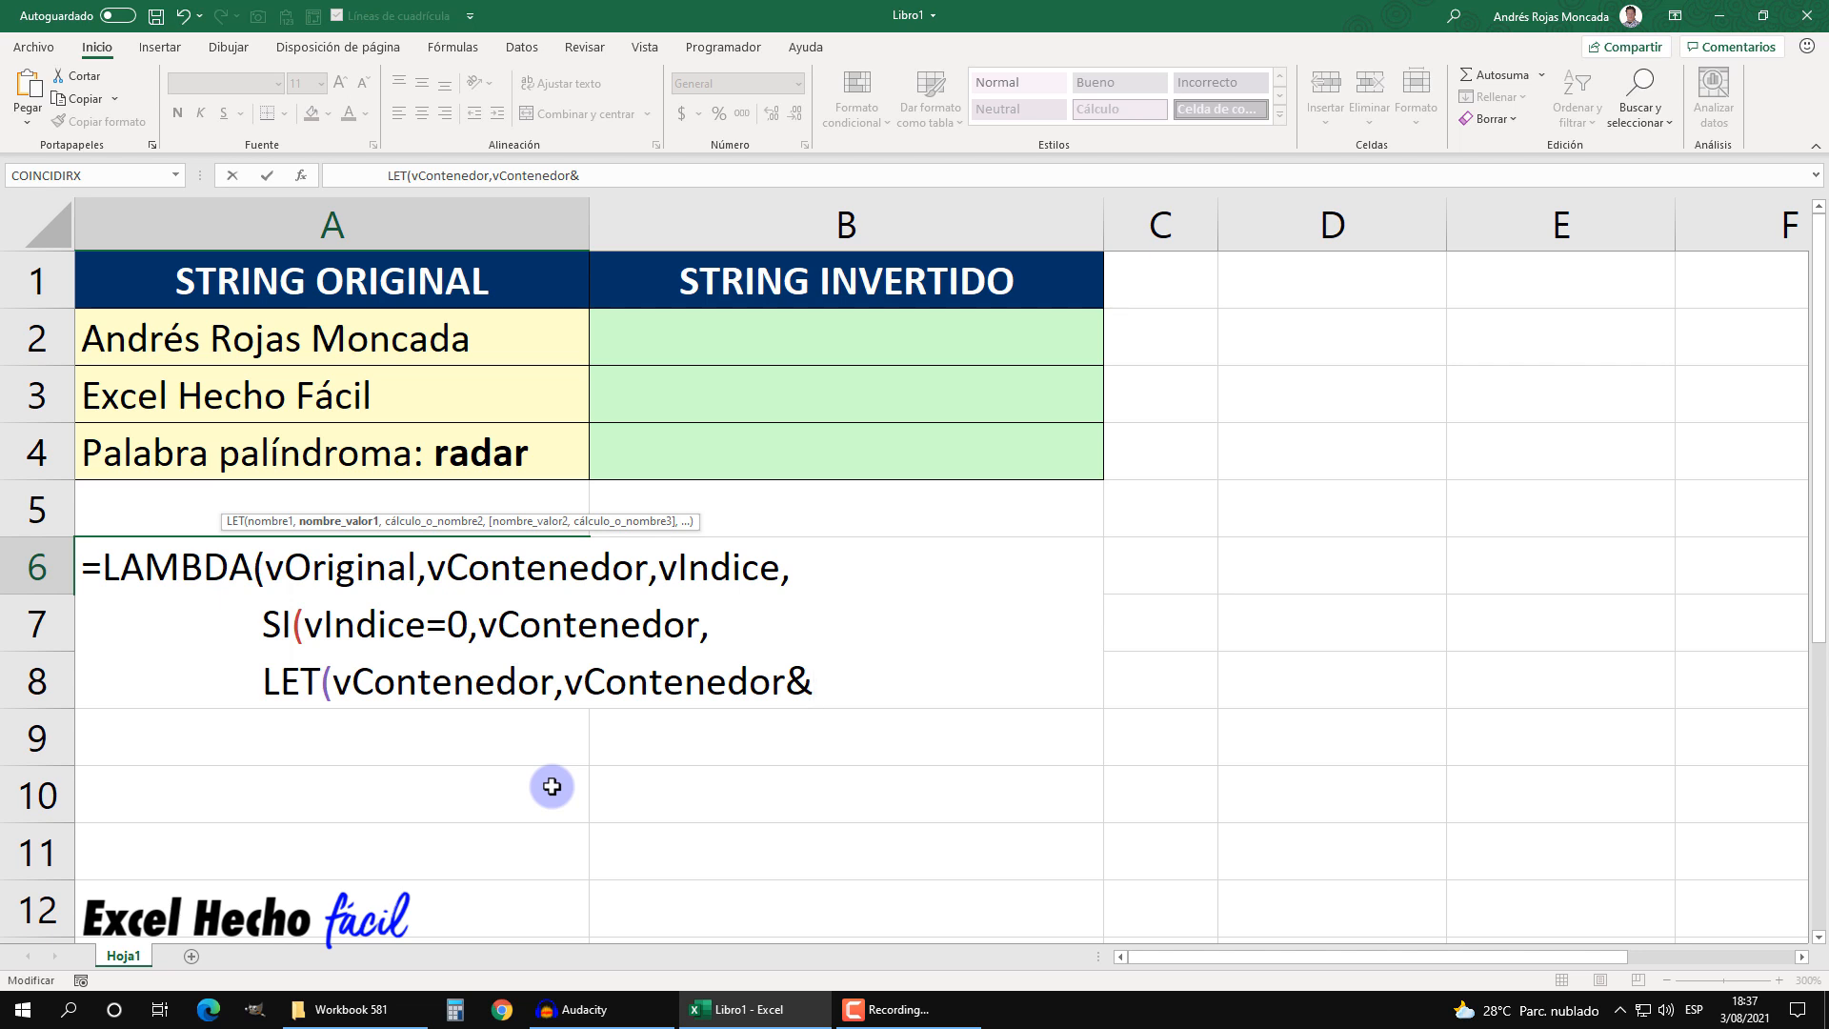
{"action": "type", "text": "ex"}
{"action": "key", "text": "Down"}
{"action": "key", "text": "Tab"}
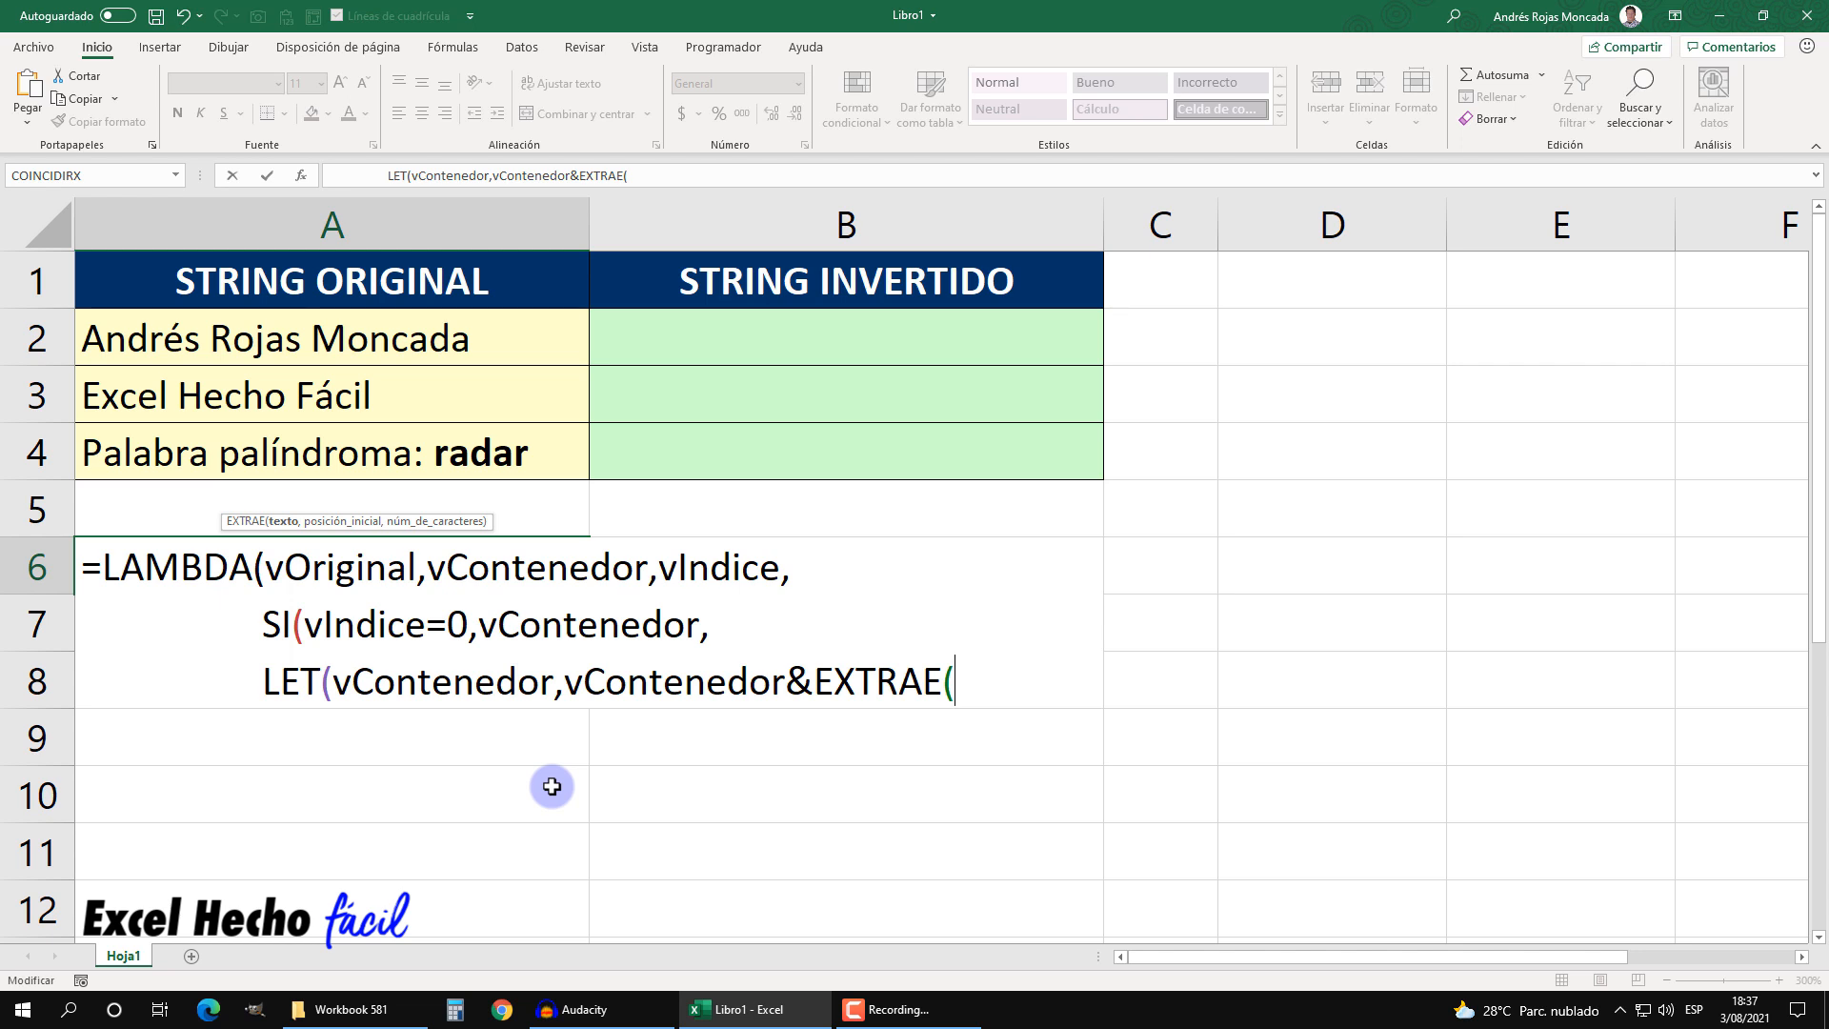
{"action": "key", "text": "BackSpace"}
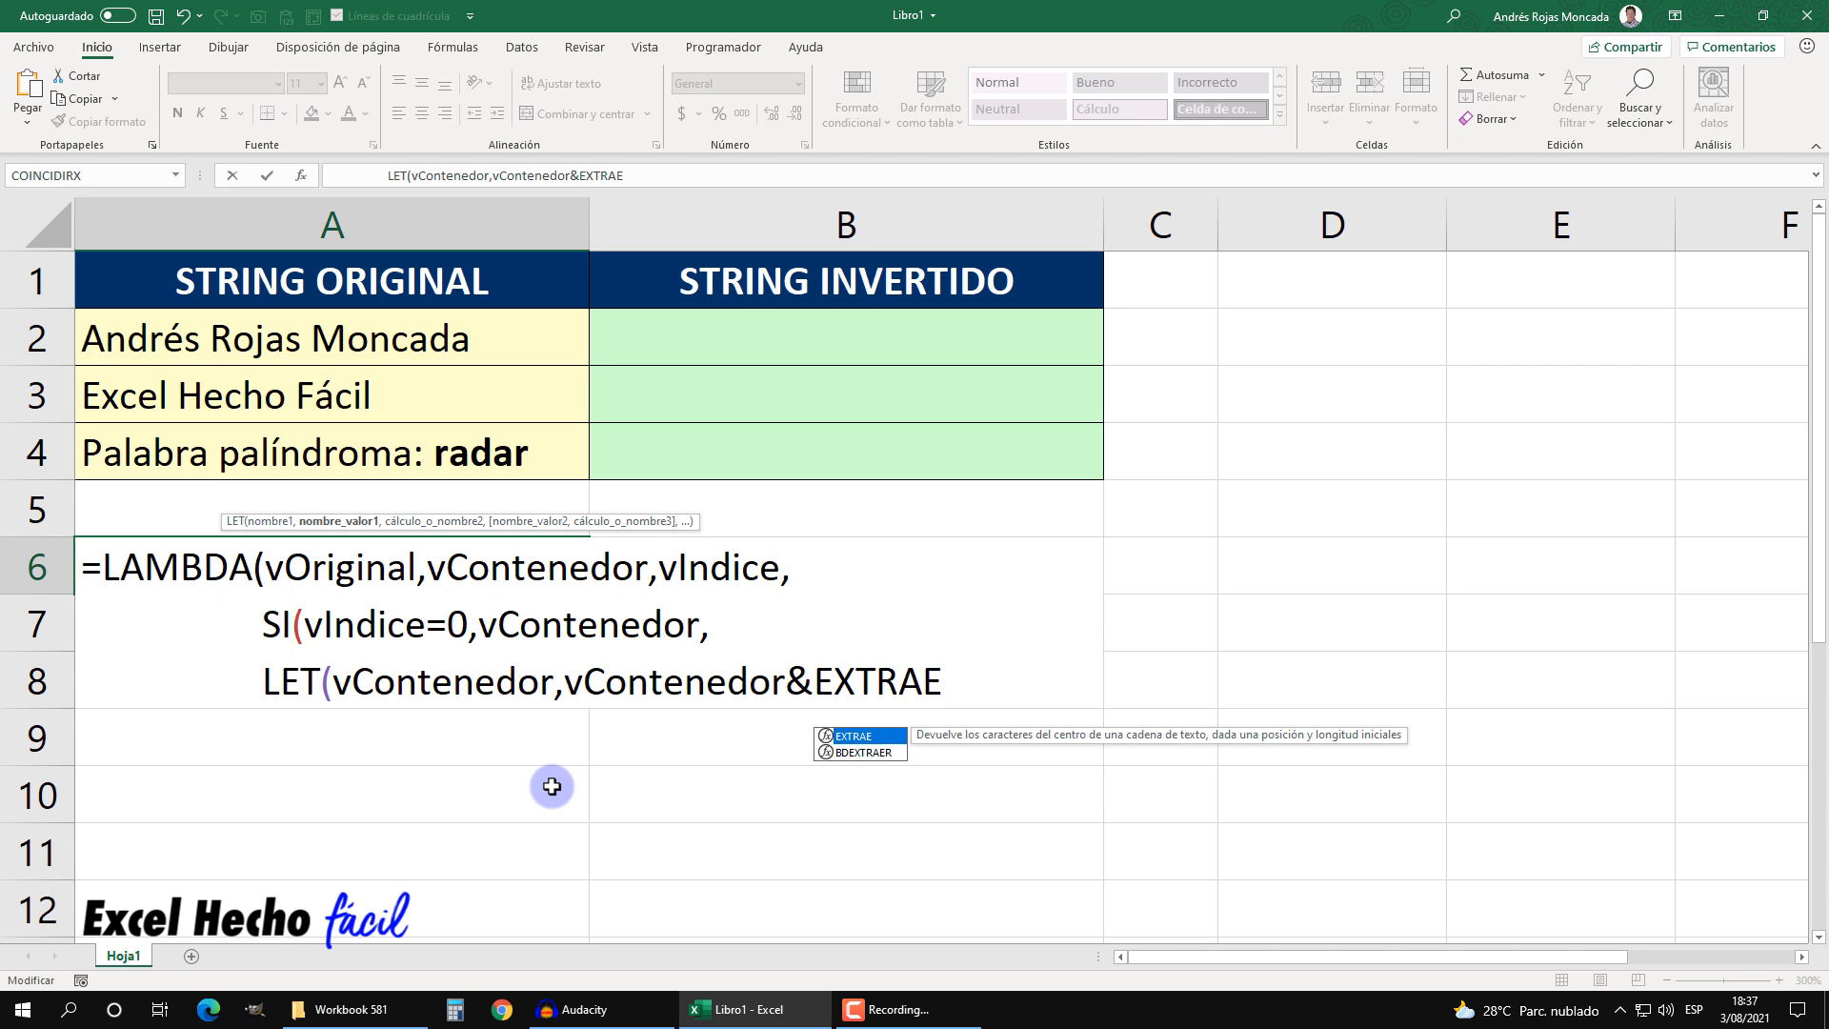
{"action": "type", "text": "("}
{"action": "left_click_drag", "start_coordinate": [491, 523], "coordinate": [1134, 638]}
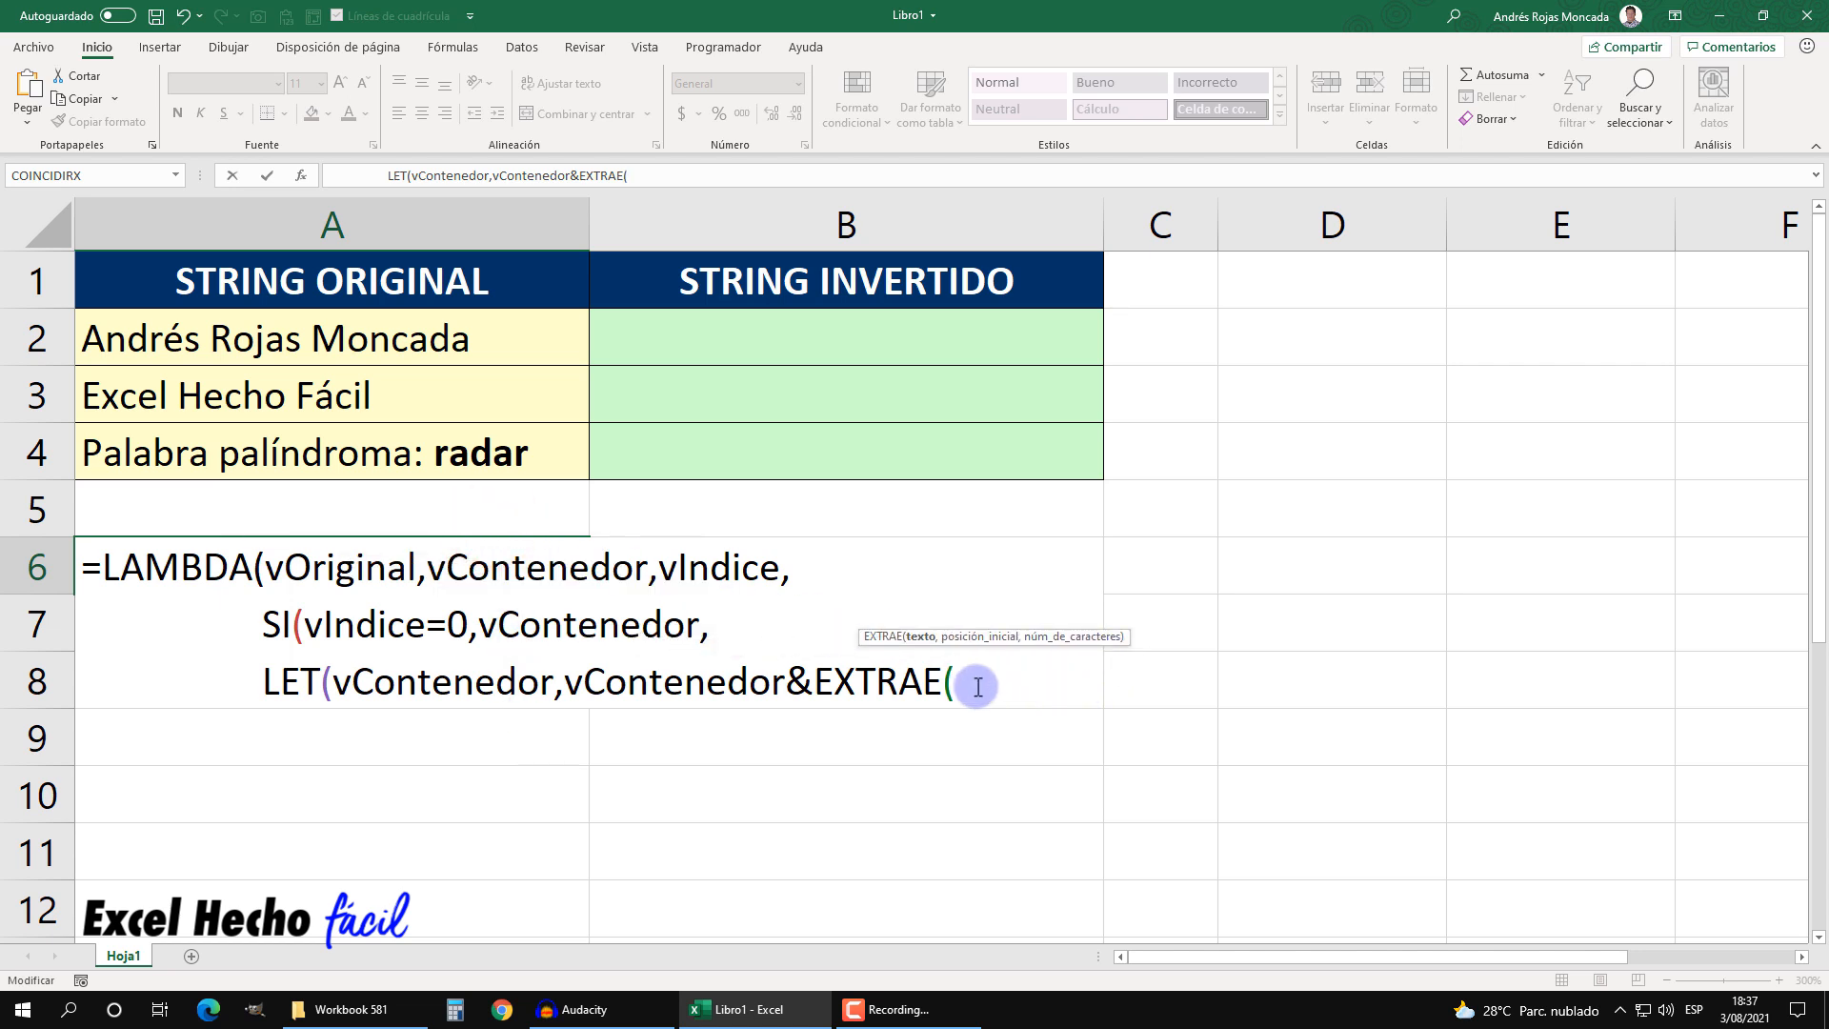
- Complete the EXTRAE function with the example arguments "Hola", 4 and 1, and close its parenthesis
{"action": "type", "text": "\""}
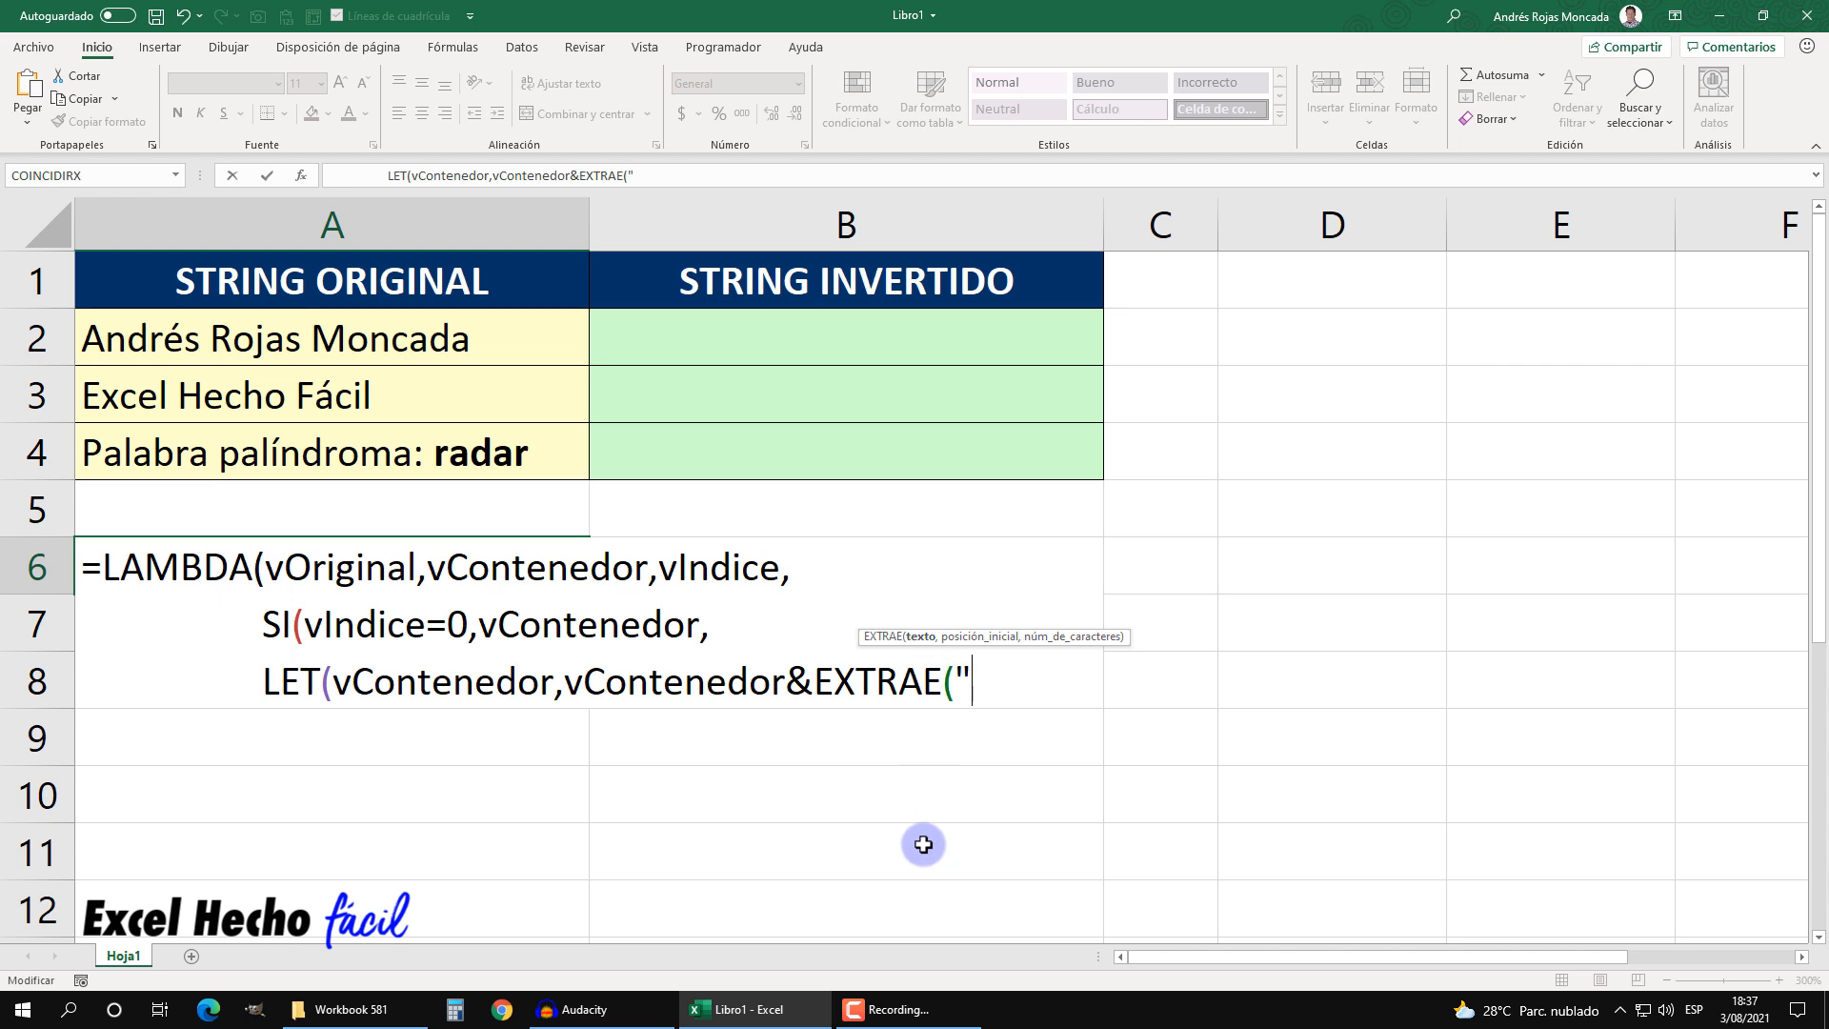
{"action": "type", "text": "Hola\""}
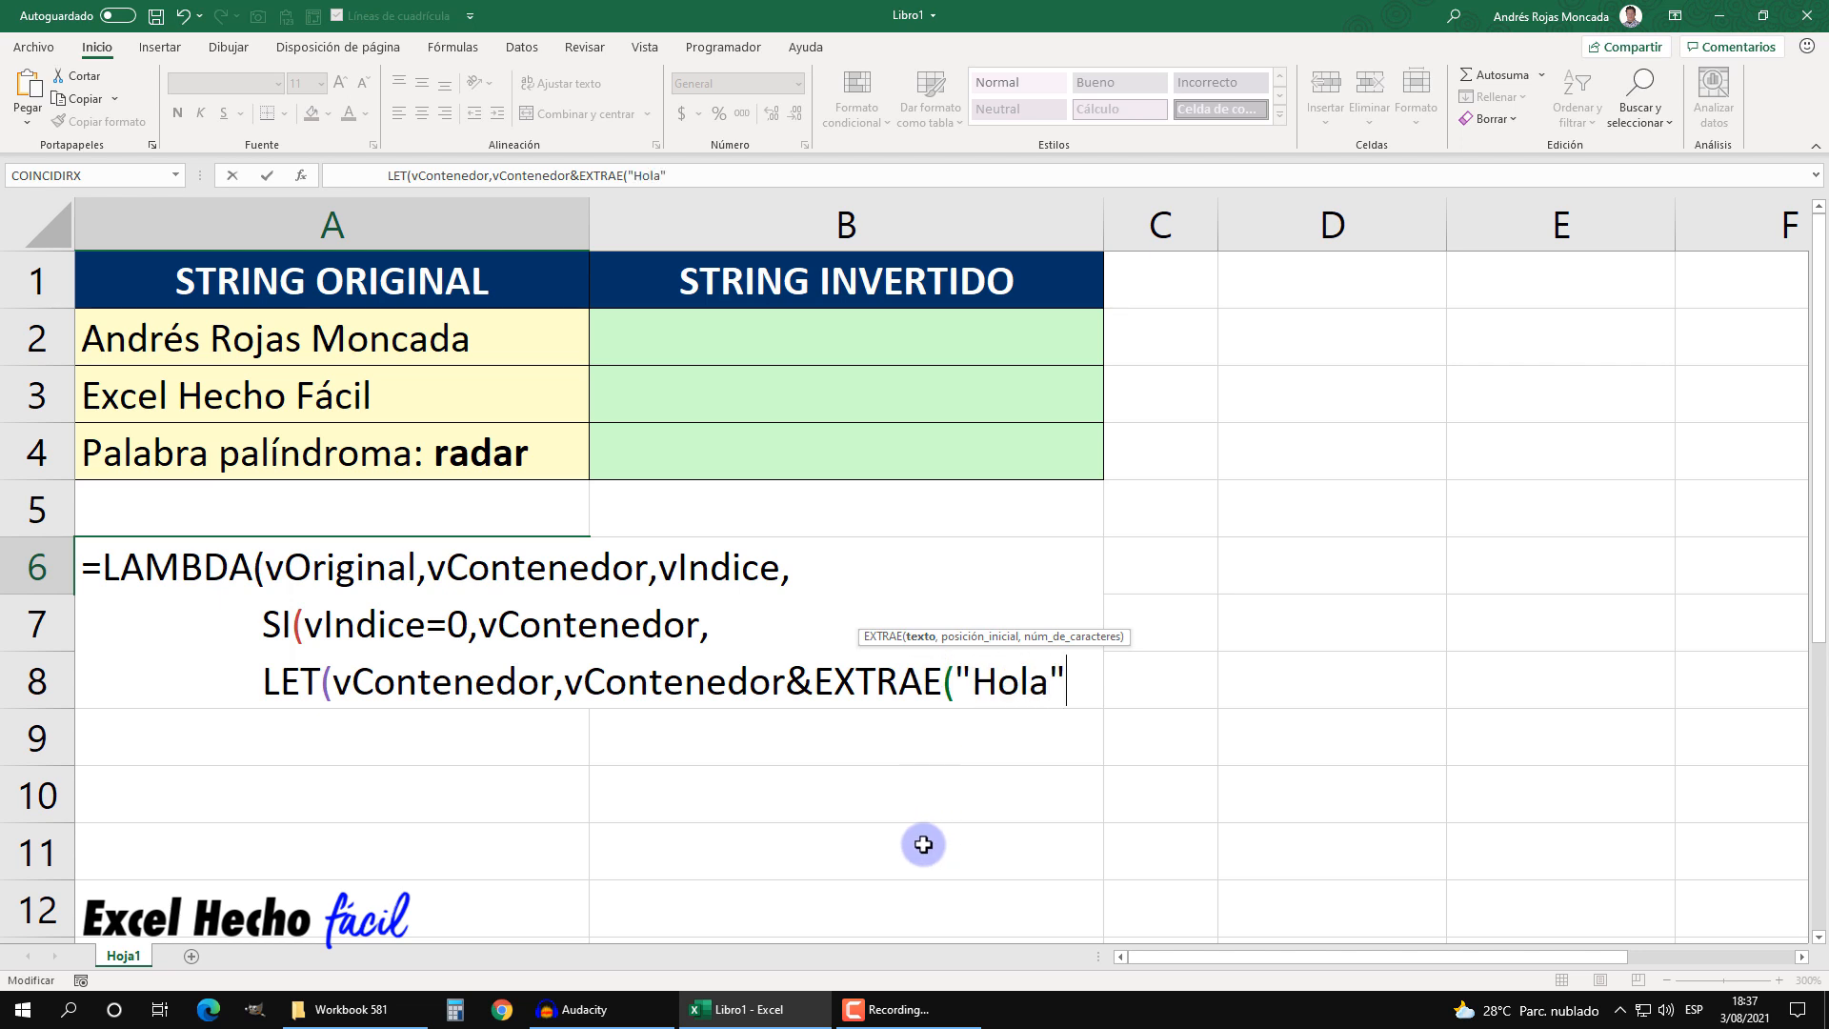
{"action": "type", "text": ","}
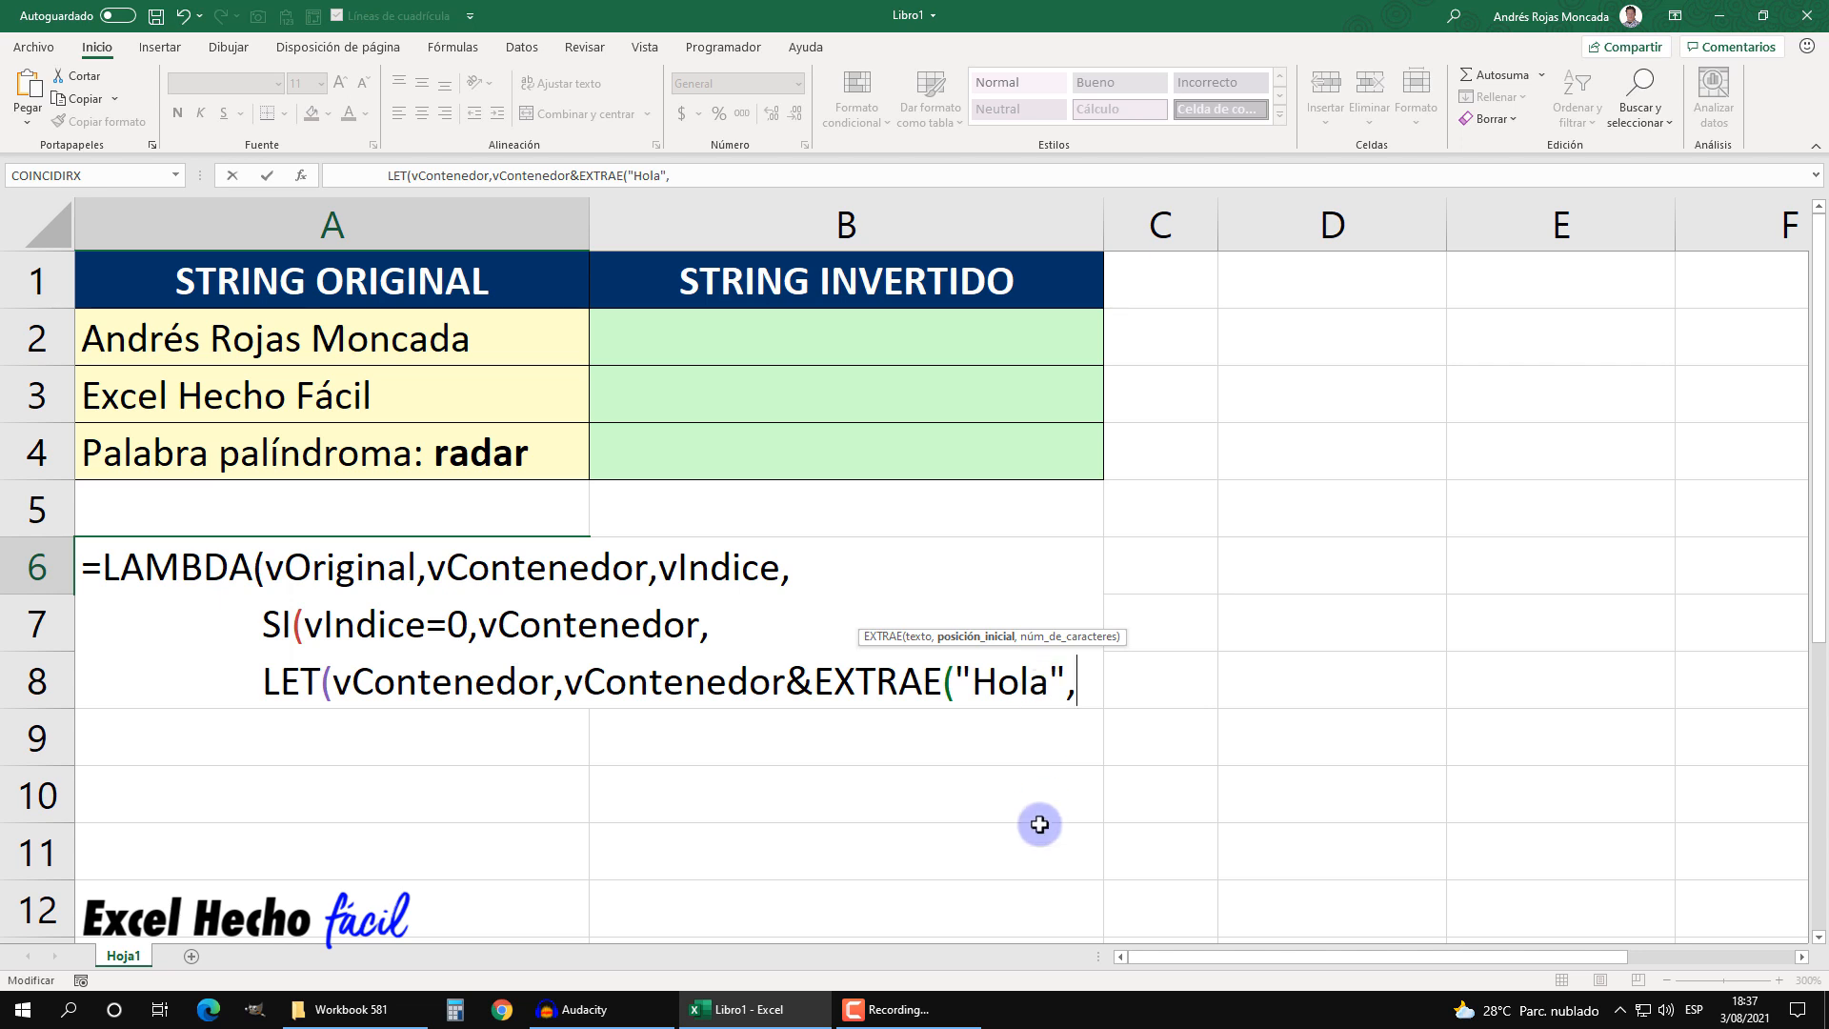
{"action": "type", "text": "4,"}
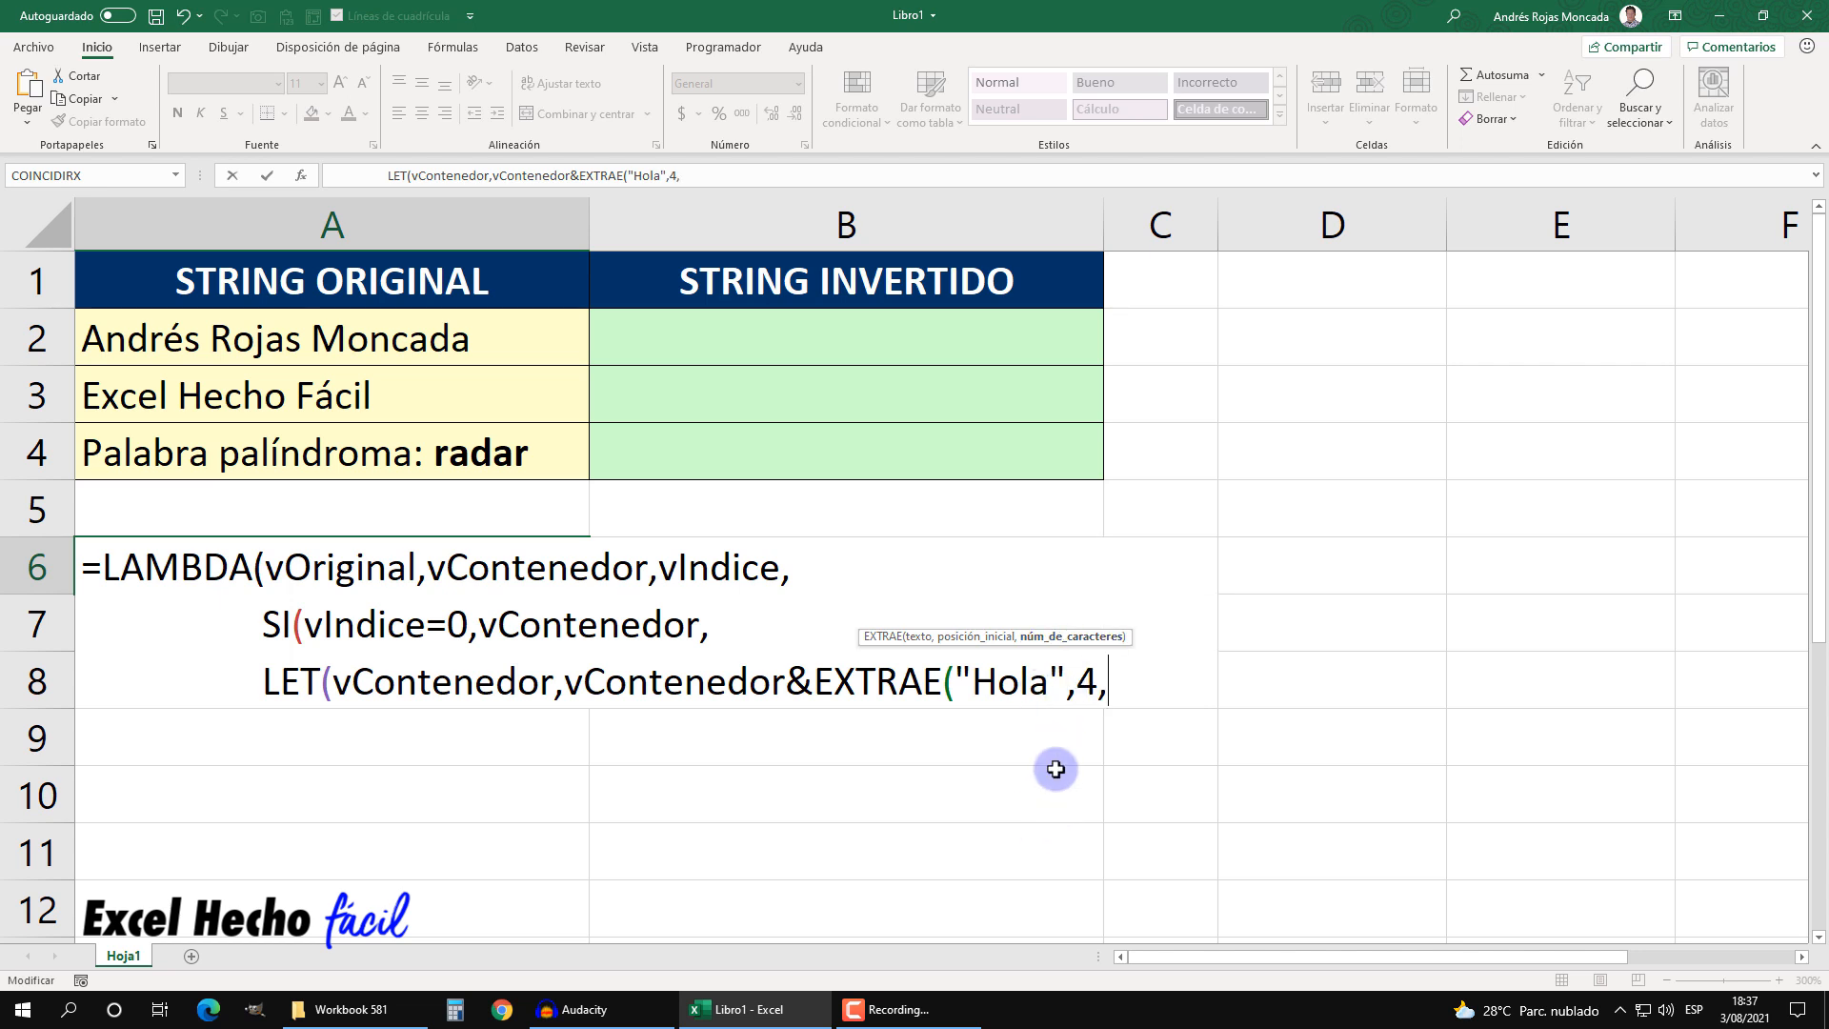
{"action": "type", "text": ")="}
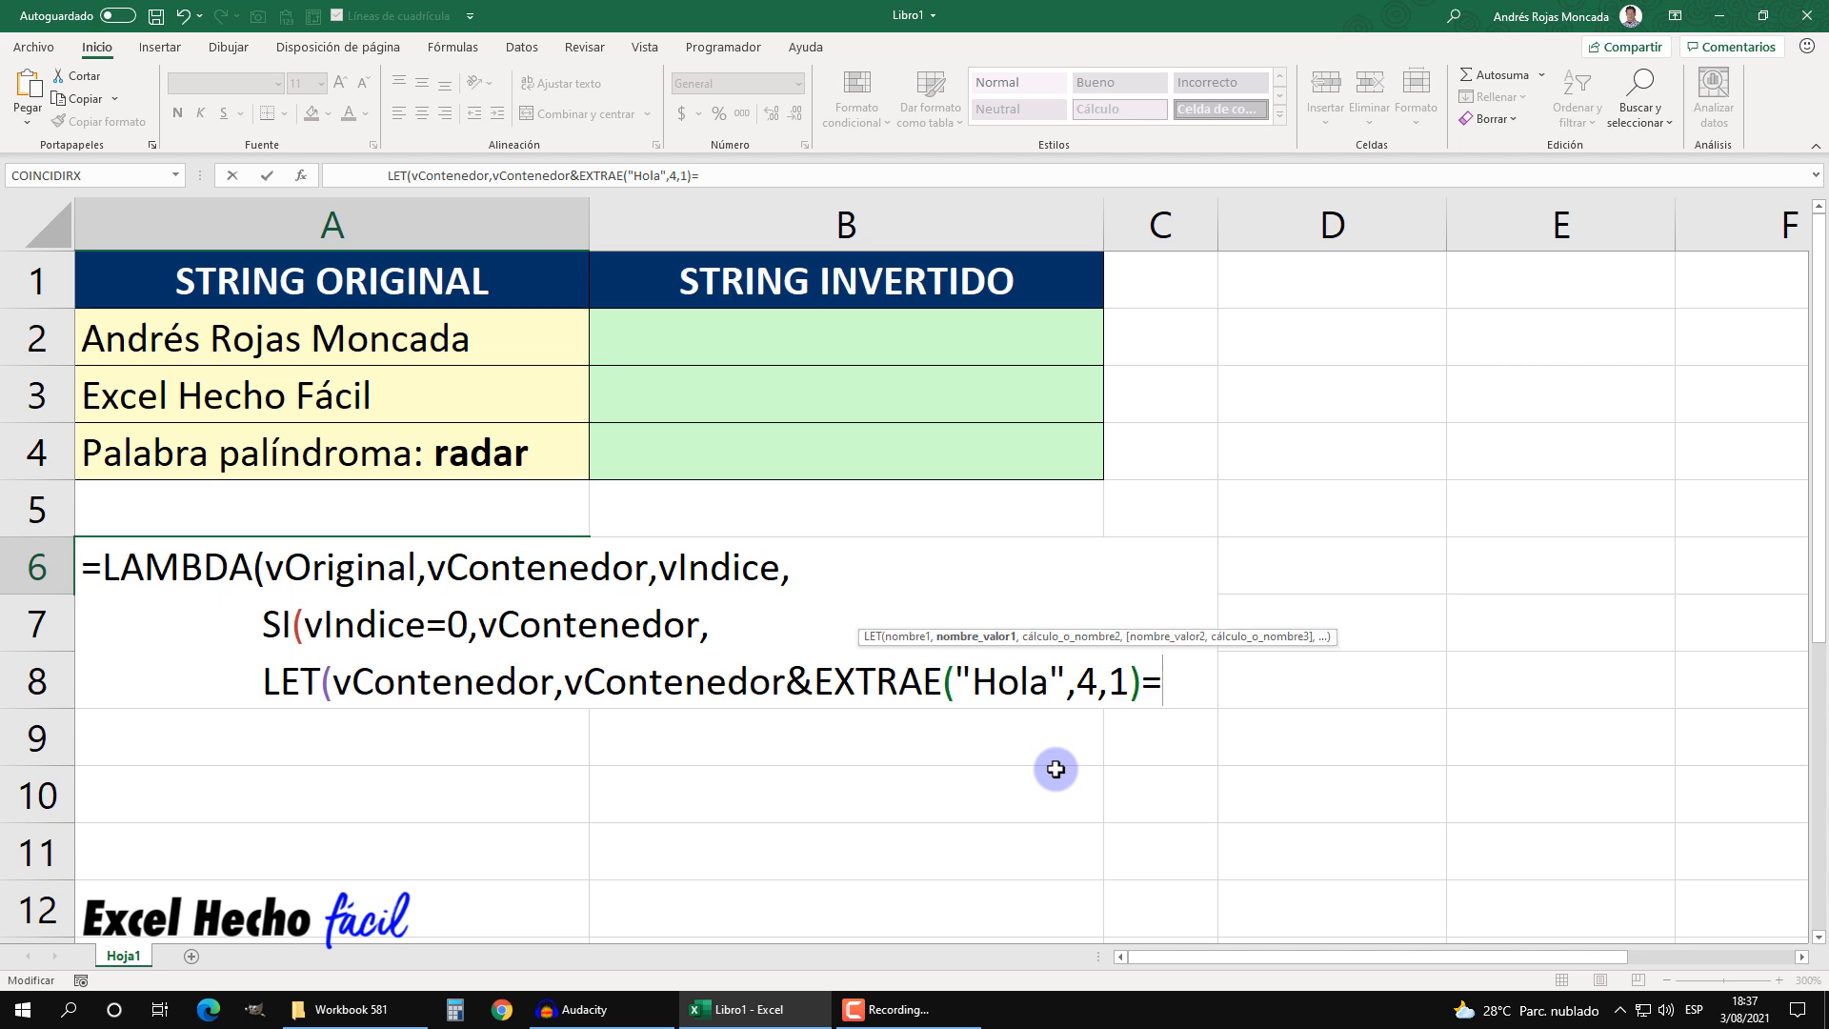
- Evaluate the example EXTRAE function in place within the formula, and undo the evaluation
{"action": "left_click_drag", "start_coordinate": [1178, 683], "coordinate": [817, 682]}
{"action": "key", "text": "F9"}
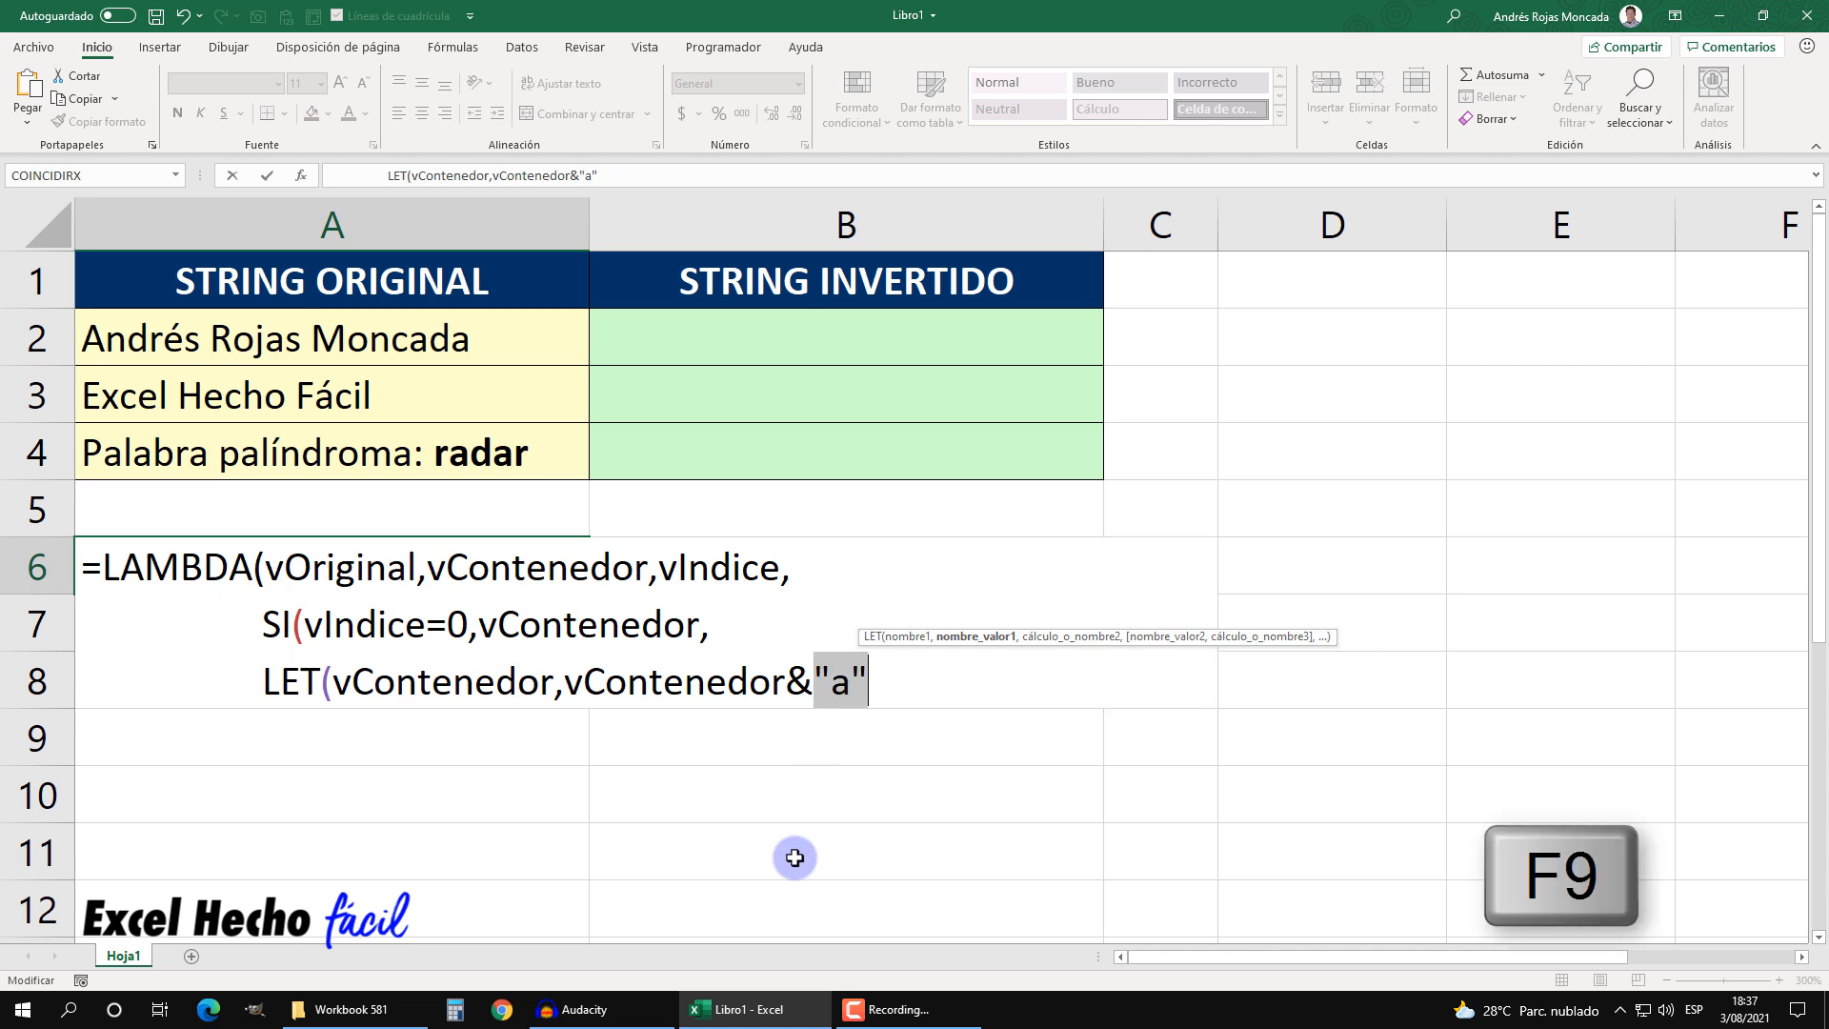
{"action": "key", "text": "ctrl+z"}
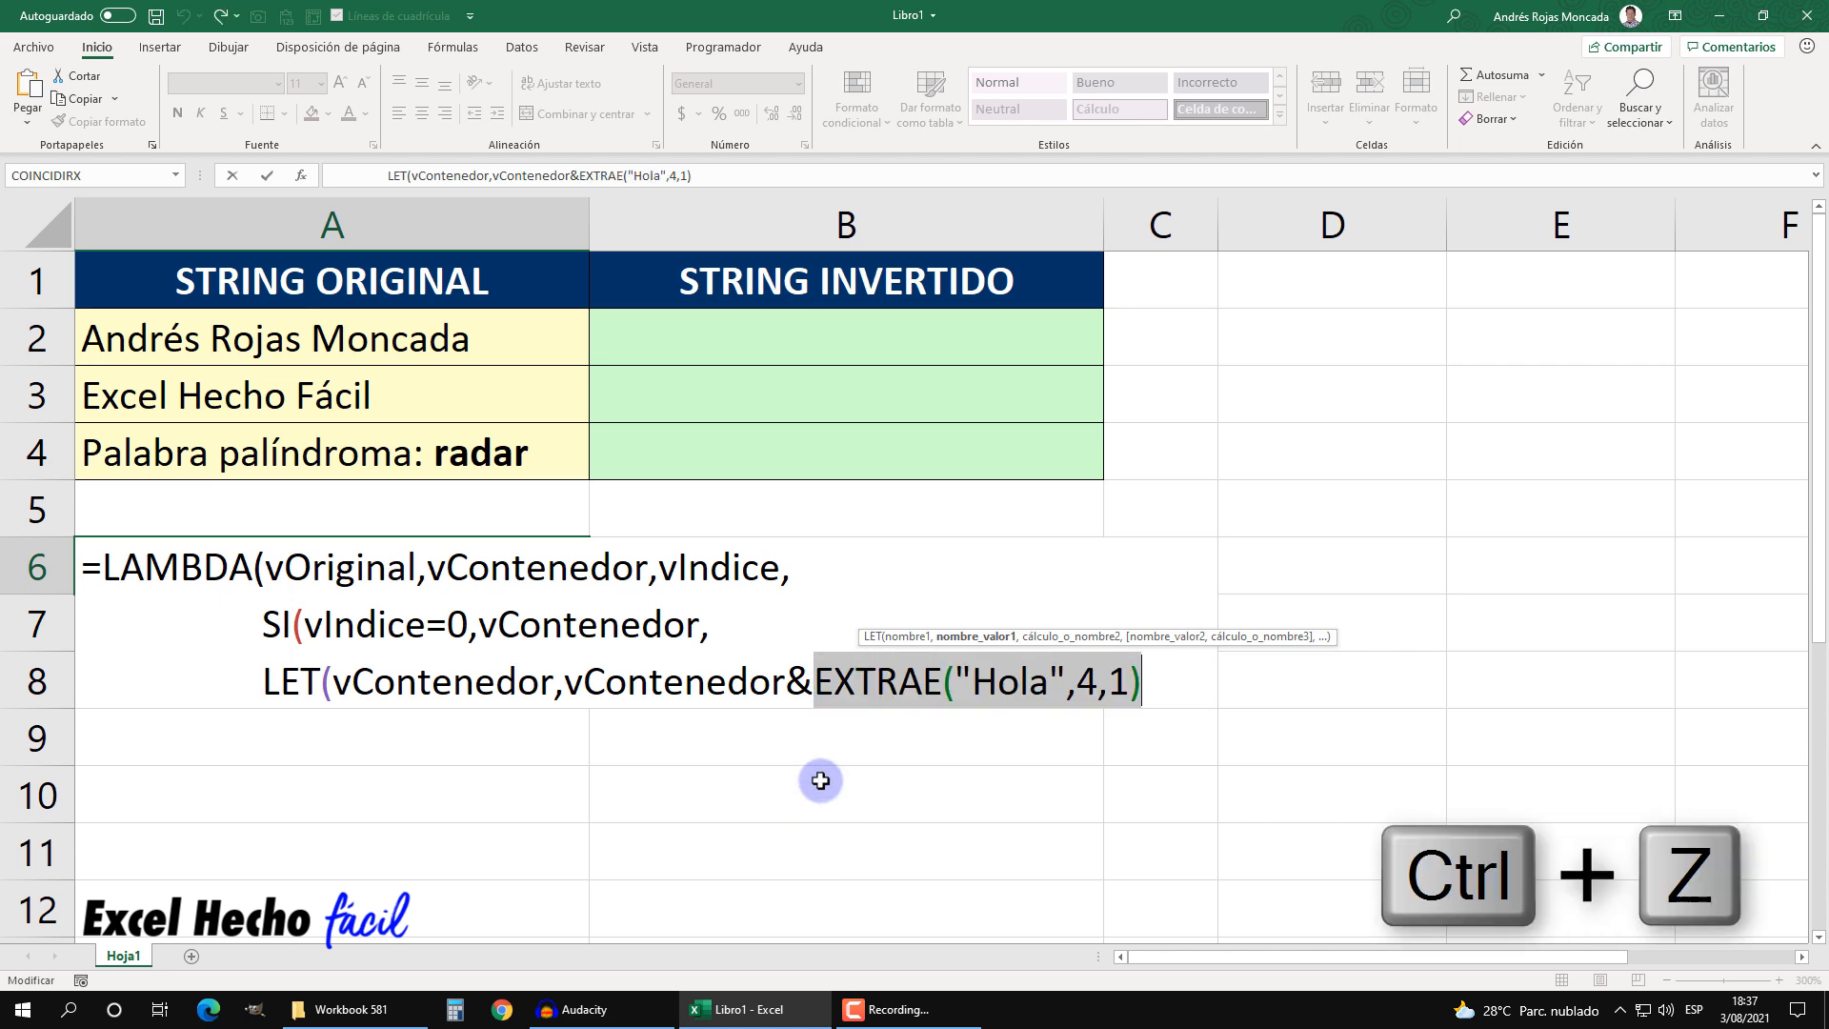
- Change the example EXTRAE's start position to 3, evaluate the function in place, and undo the evaluation
{"action": "left_click", "coordinate": [1086, 678]}
{"action": "key", "text": "BackSpace"}
{"action": "type", "text": "3"}
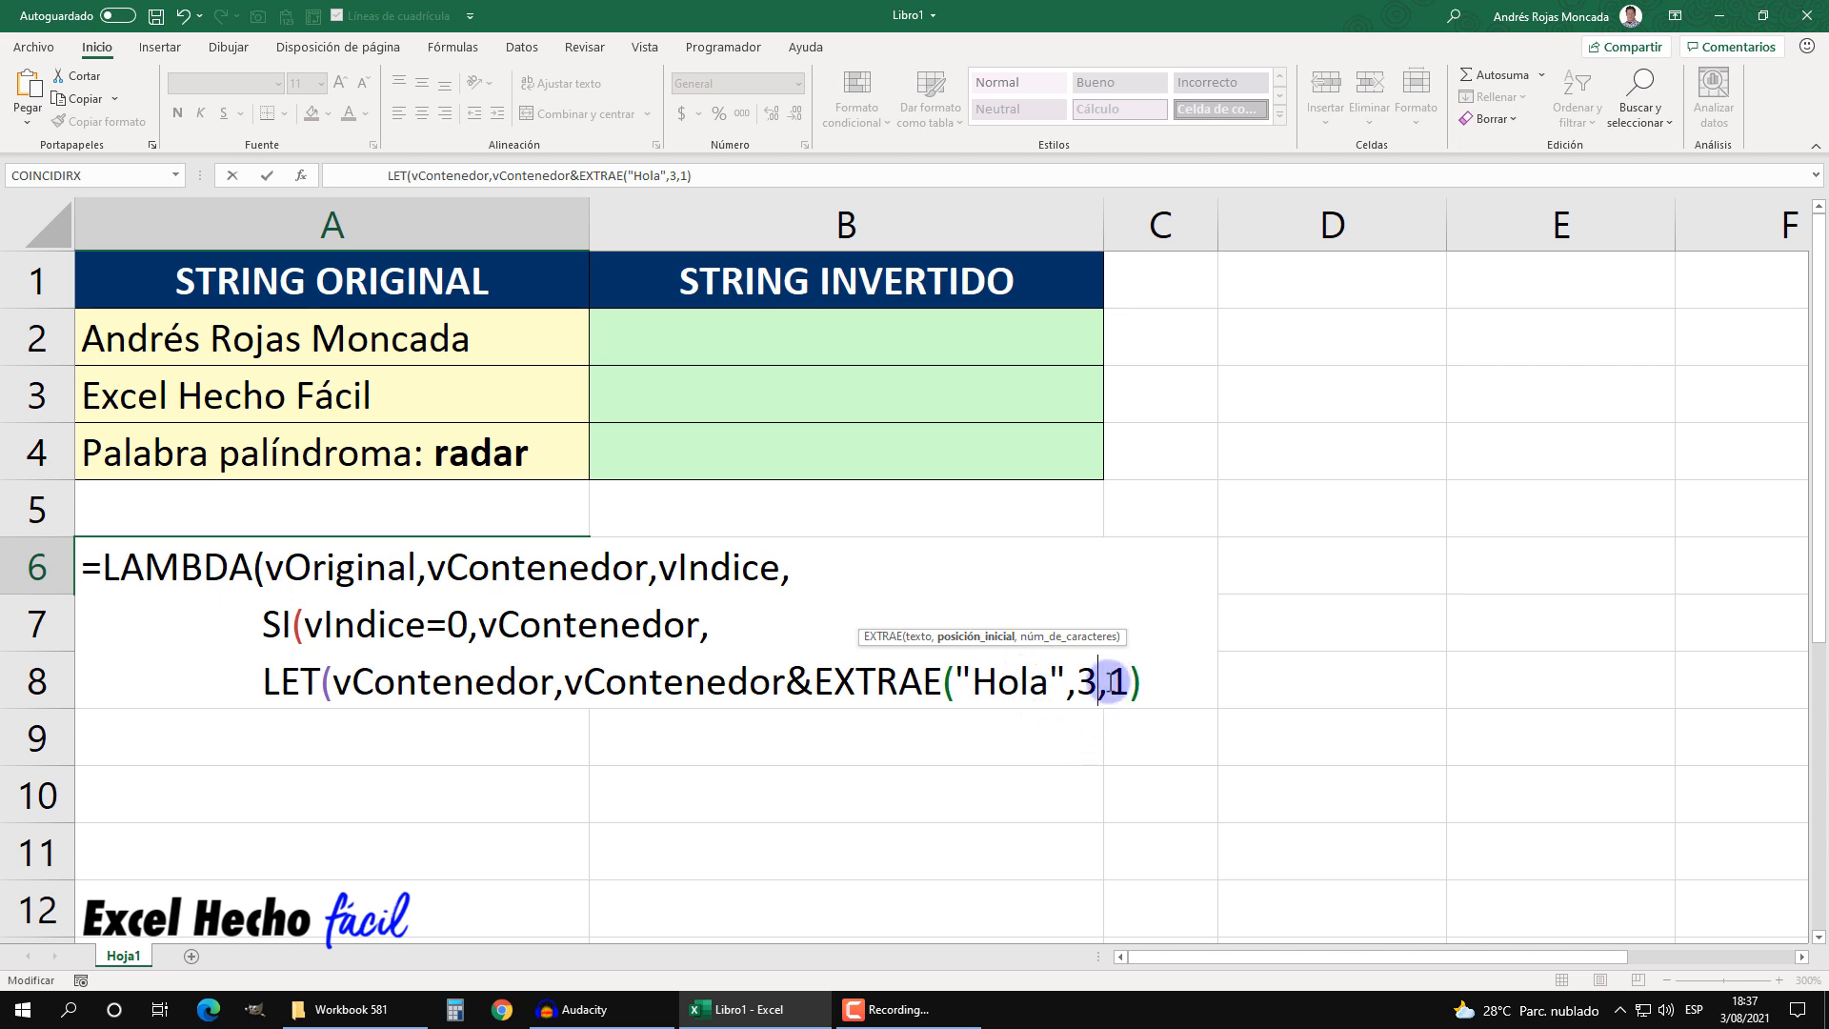
{"action": "left_click", "coordinate": [1144, 683]}
{"action": "left_click_drag", "start_coordinate": [1147, 684], "coordinate": [825, 683]}
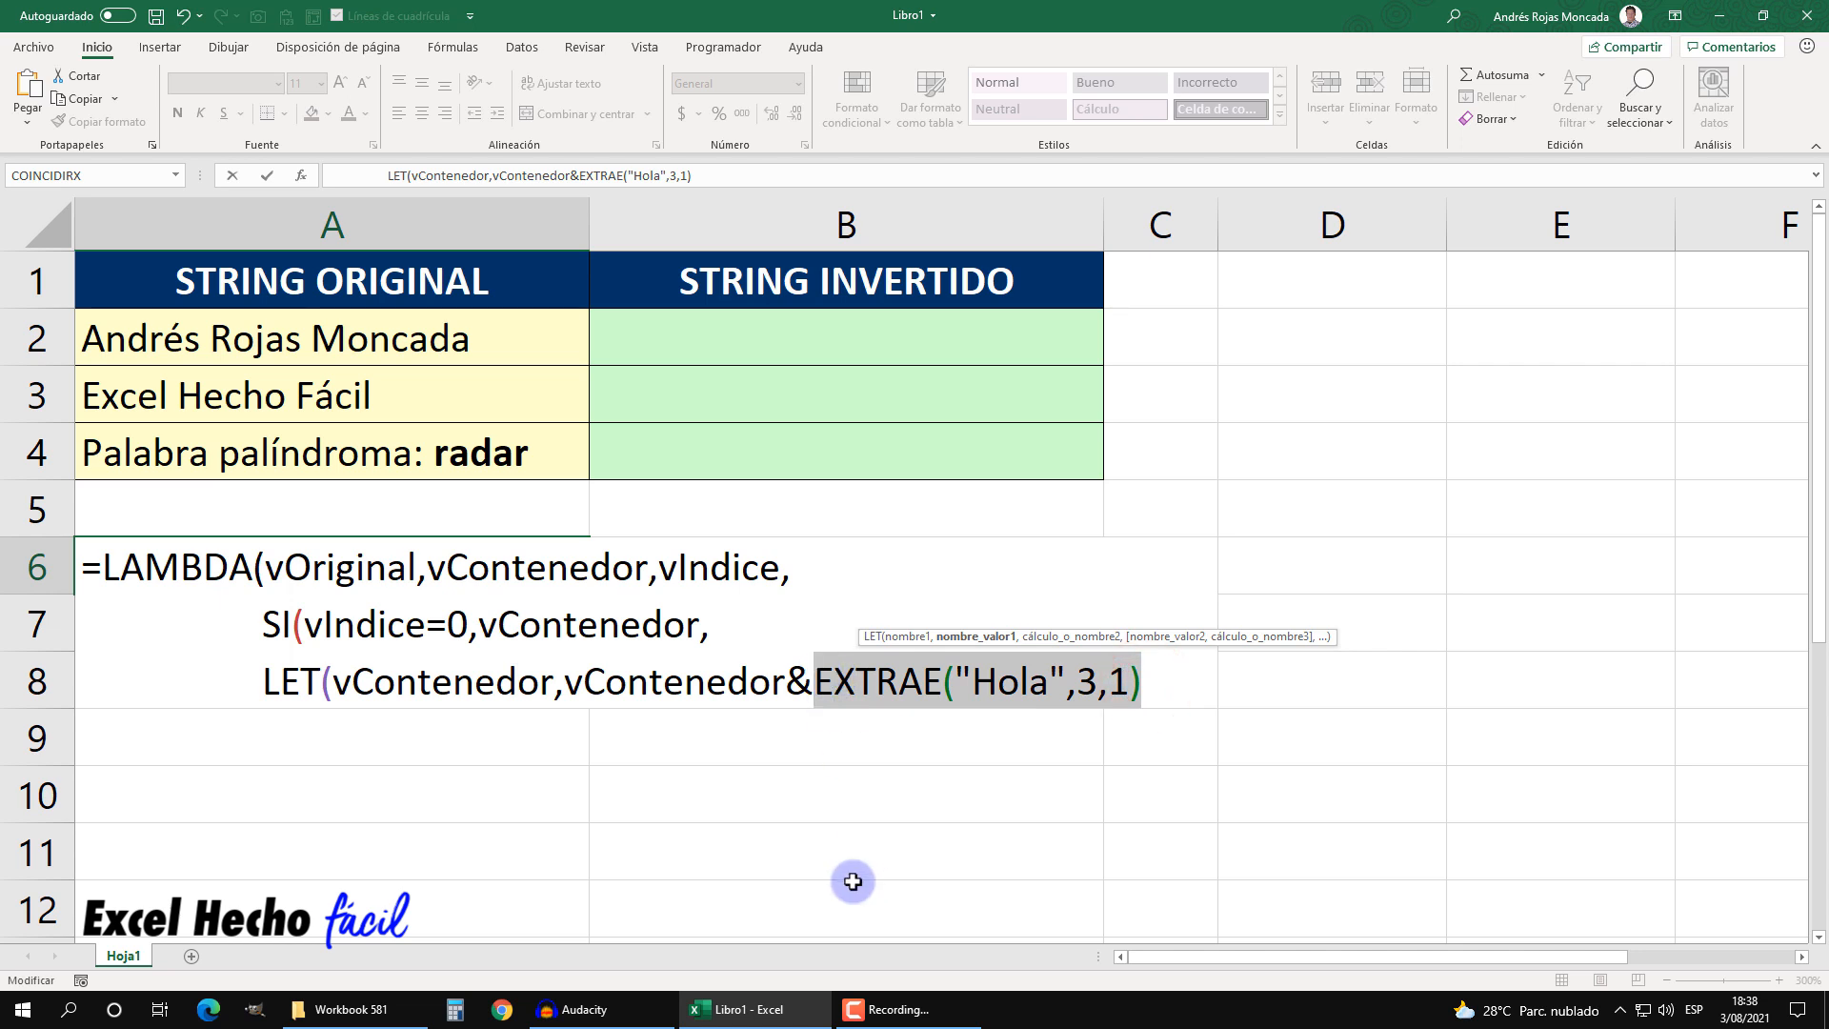
{"action": "key", "text": "F9"}
{"action": "key", "text": "ctrl+z"}
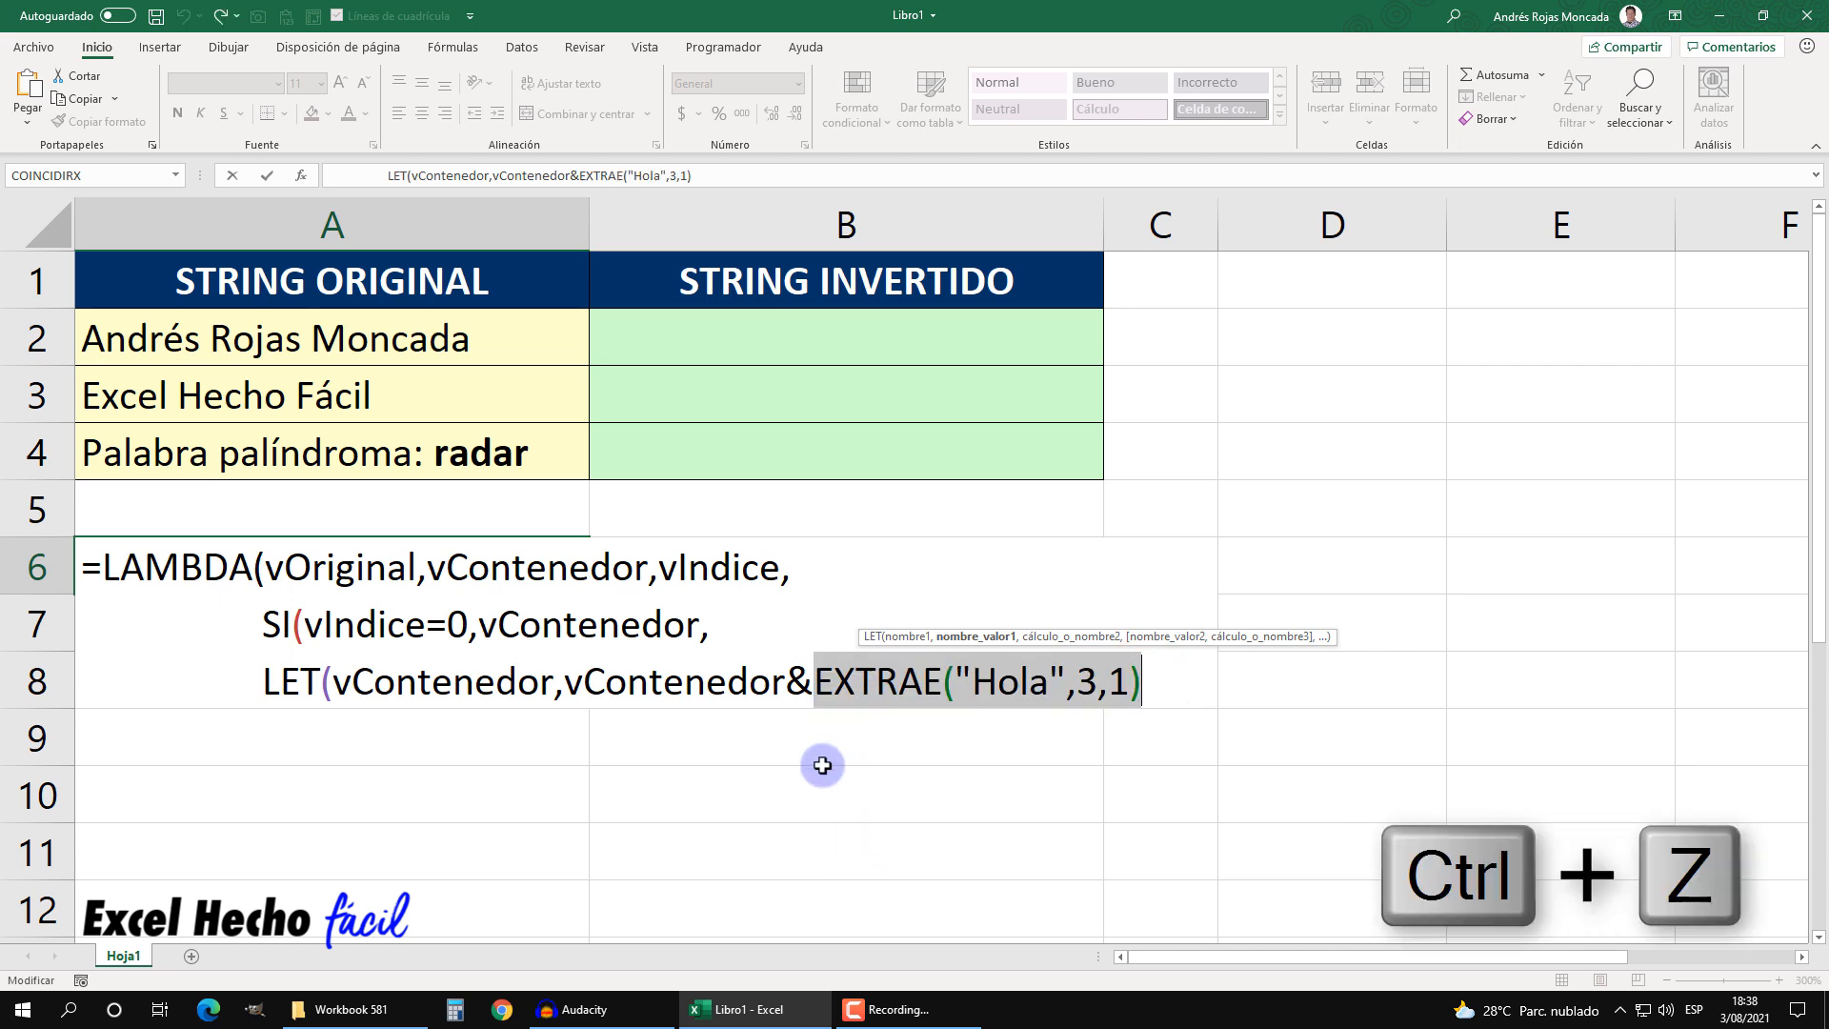
- Delete all the example arguments of EXTRAE, keeping only the function name and its opening parenthesis
{"action": "left_click", "coordinate": [1147, 679]}
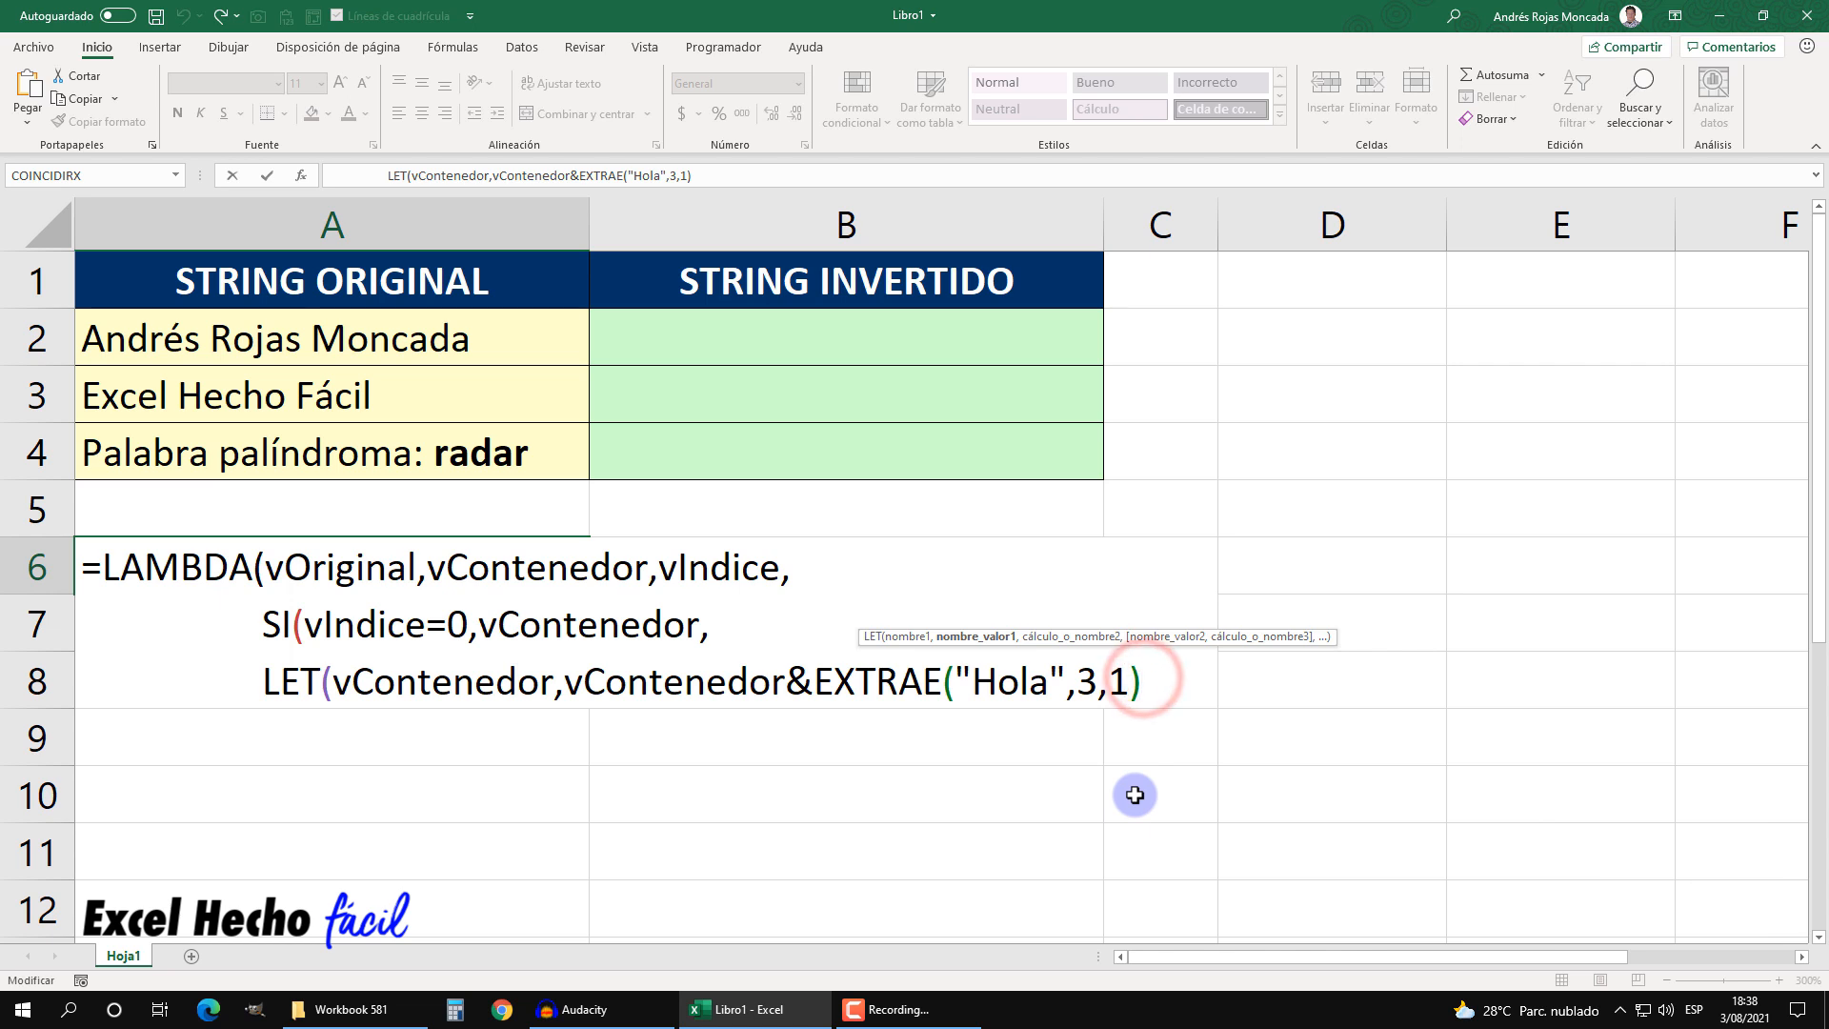
{"action": "key", "text": "BackSpace"}
{"action": "key", "text": "BackSpace"}
{"action": "key", "text": "BackSpace"}
{"action": "key", "text": "BackSpace"}
{"action": "key", "text": "BackSpace"}
{"action": "key", "text": "BackSpace"}
{"action": "key", "text": "BackSpace"}
{"action": "key", "text": "BackSpace"}
{"action": "key", "text": "BackSpace"}
{"action": "key", "text": "BackSpace"}
{"action": "key", "text": "BackSpace"}
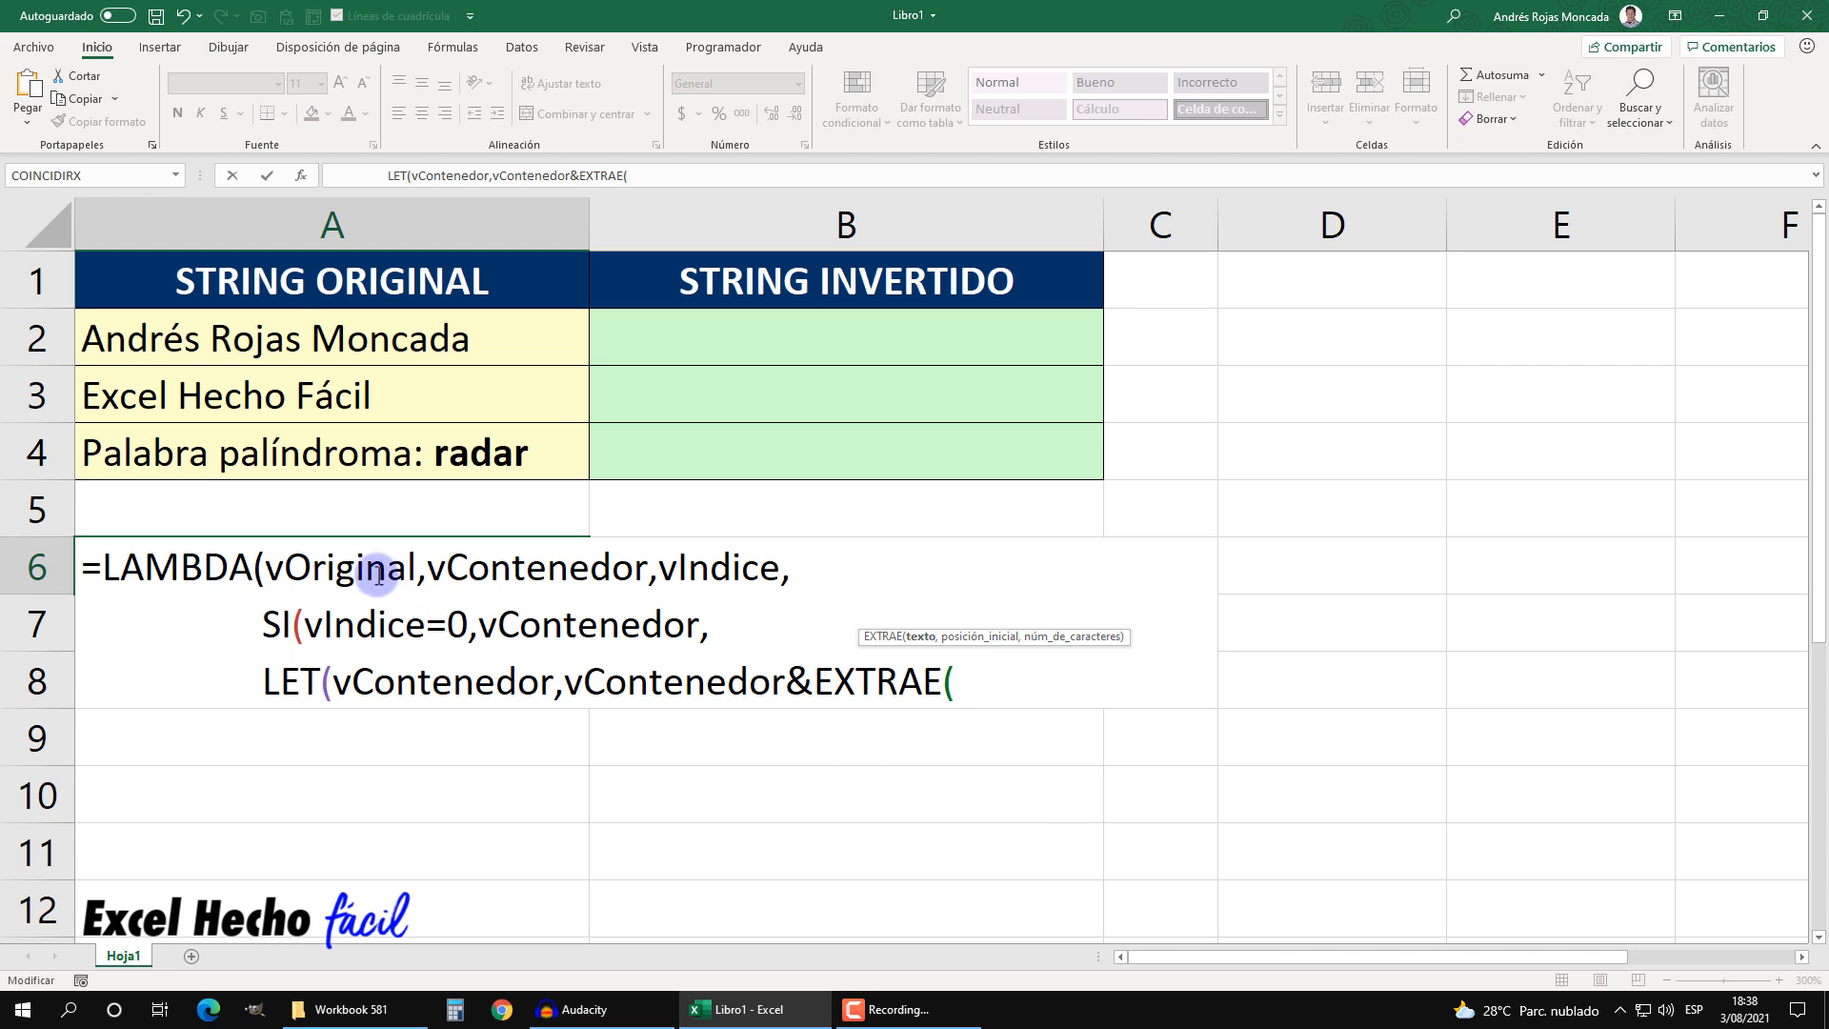
- Complete EXTRAE with vOriginal as text, vIndice as start position and 1 as number of characters, and close its parenthesis
{"action": "type", "text": "vOriginal"}
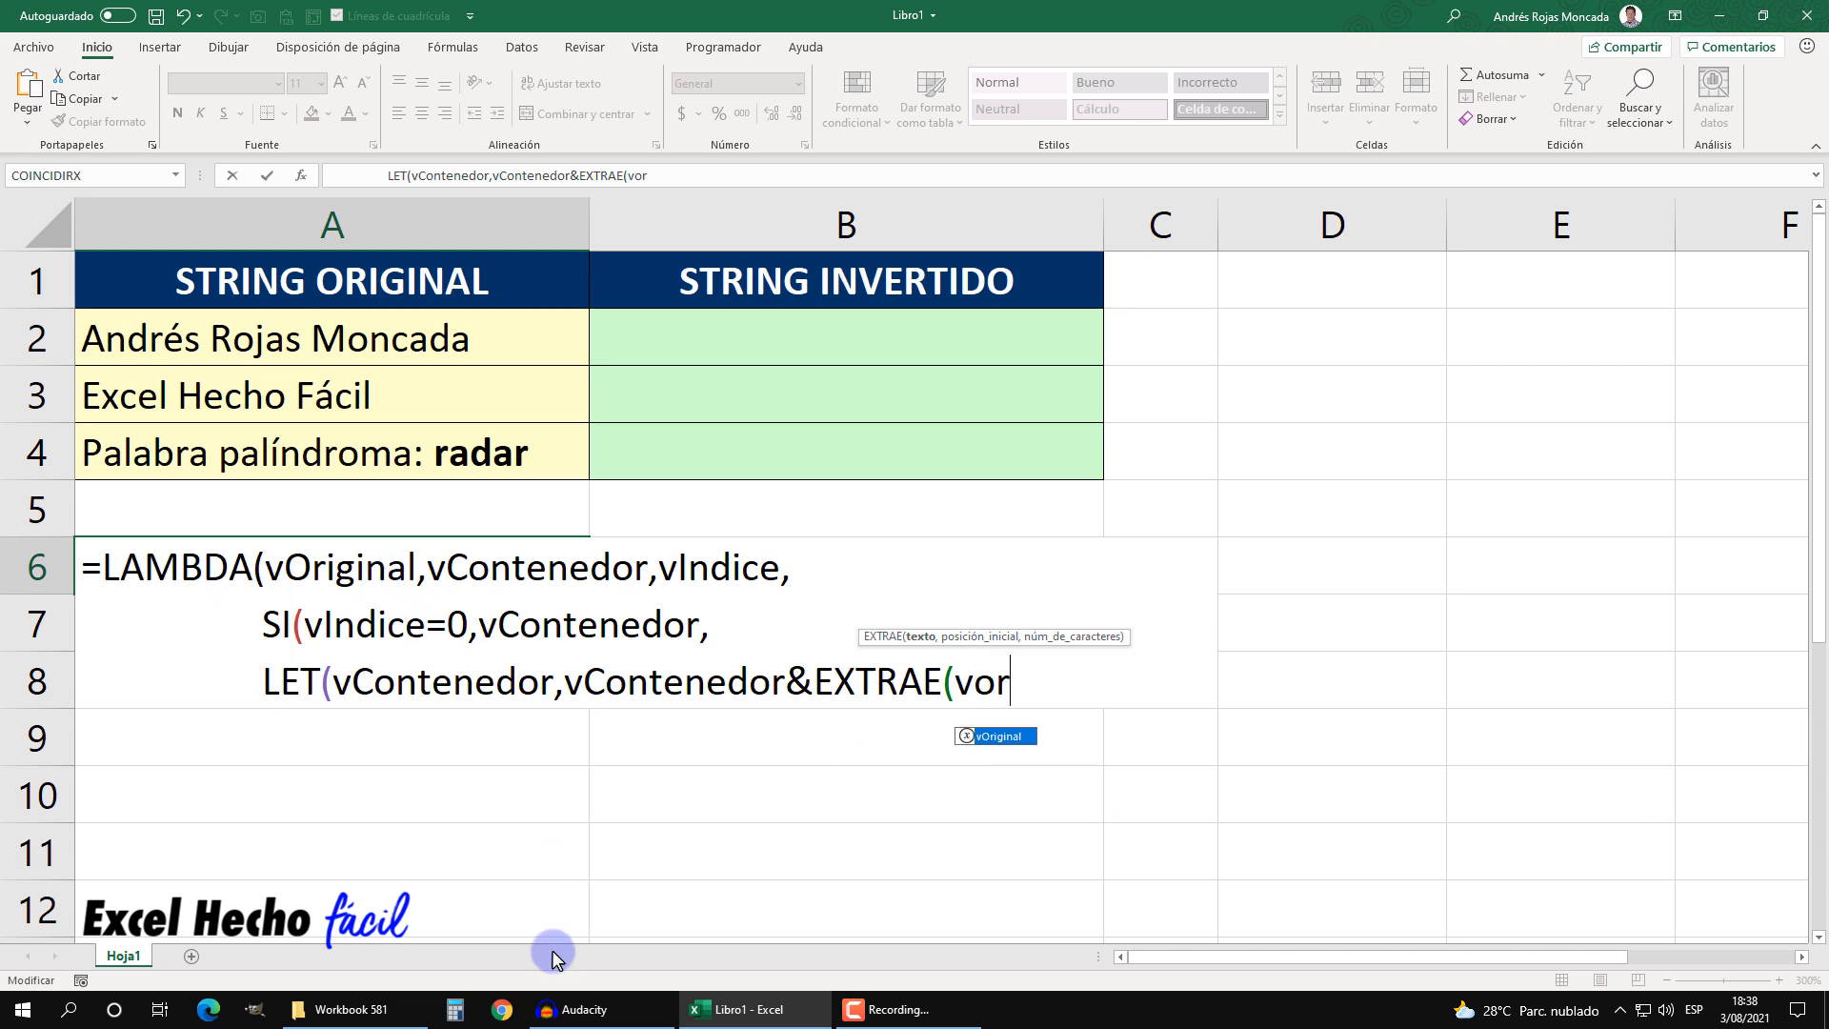
{"action": "type", "text": ","}
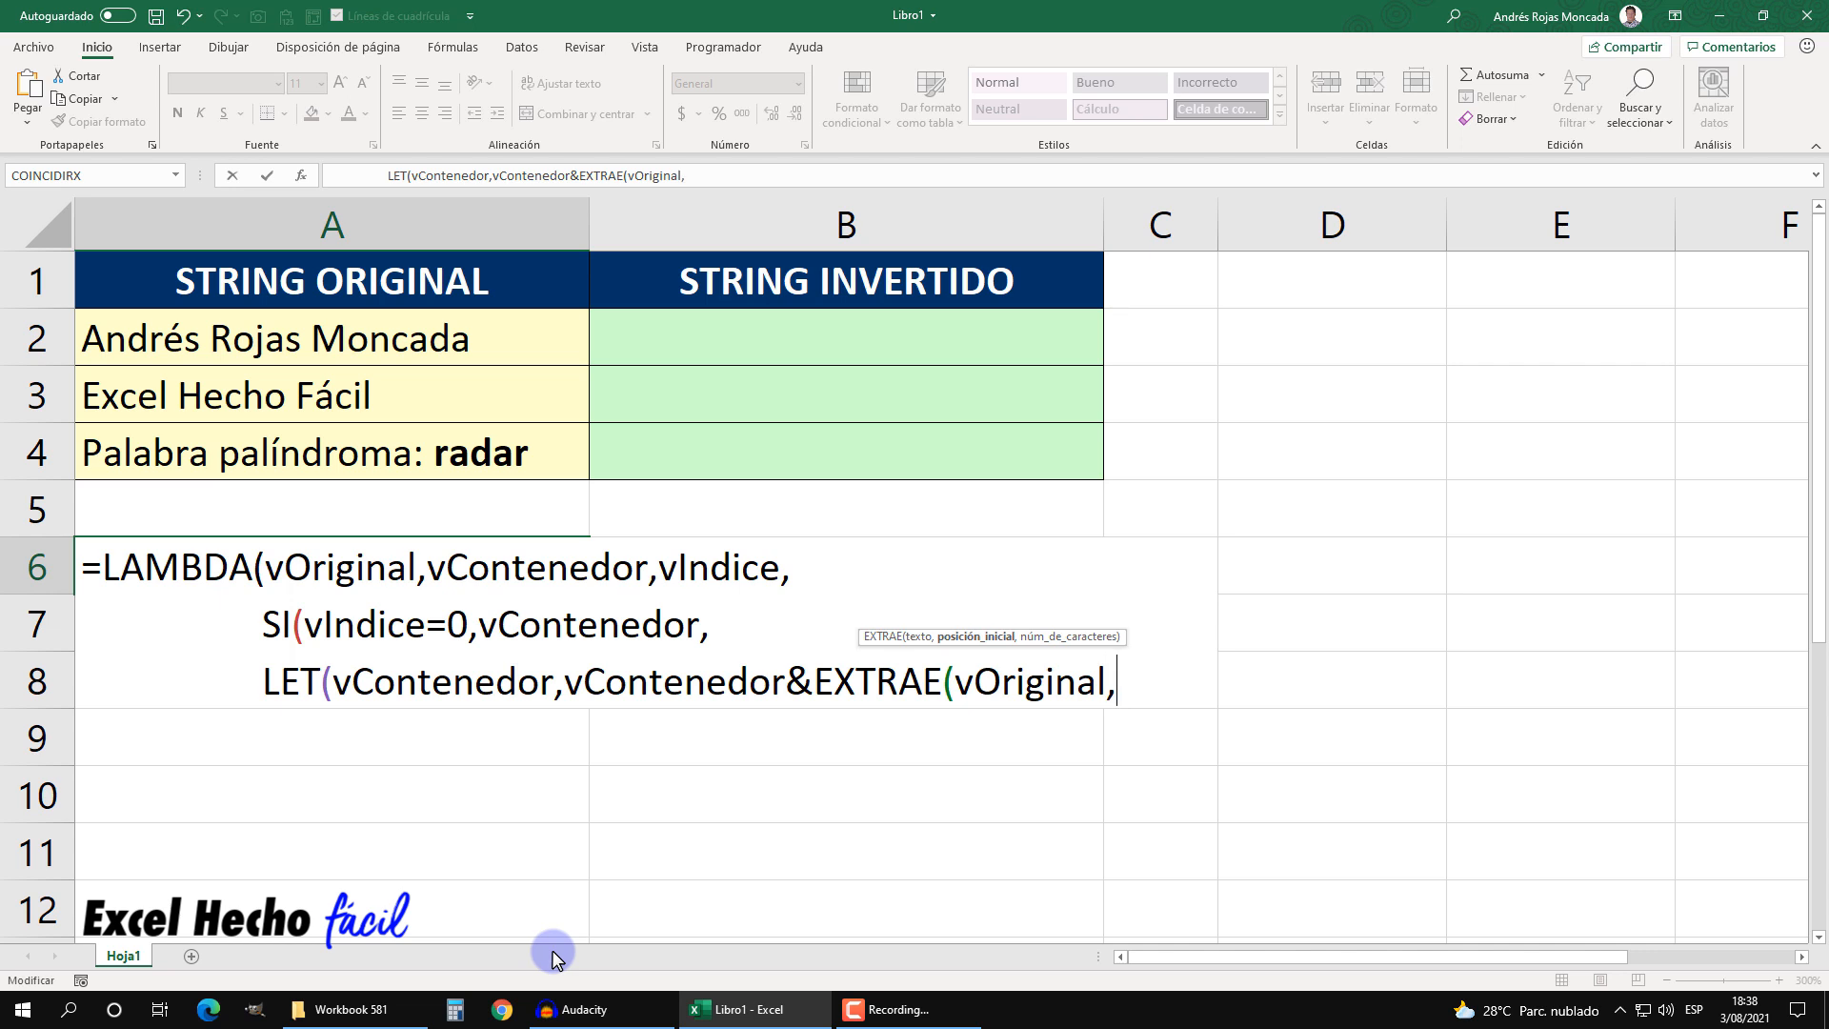
{"action": "type", "text": ","}
{"action": "key", "text": "BackSpace"}
{"action": "type", "text": "vin"}
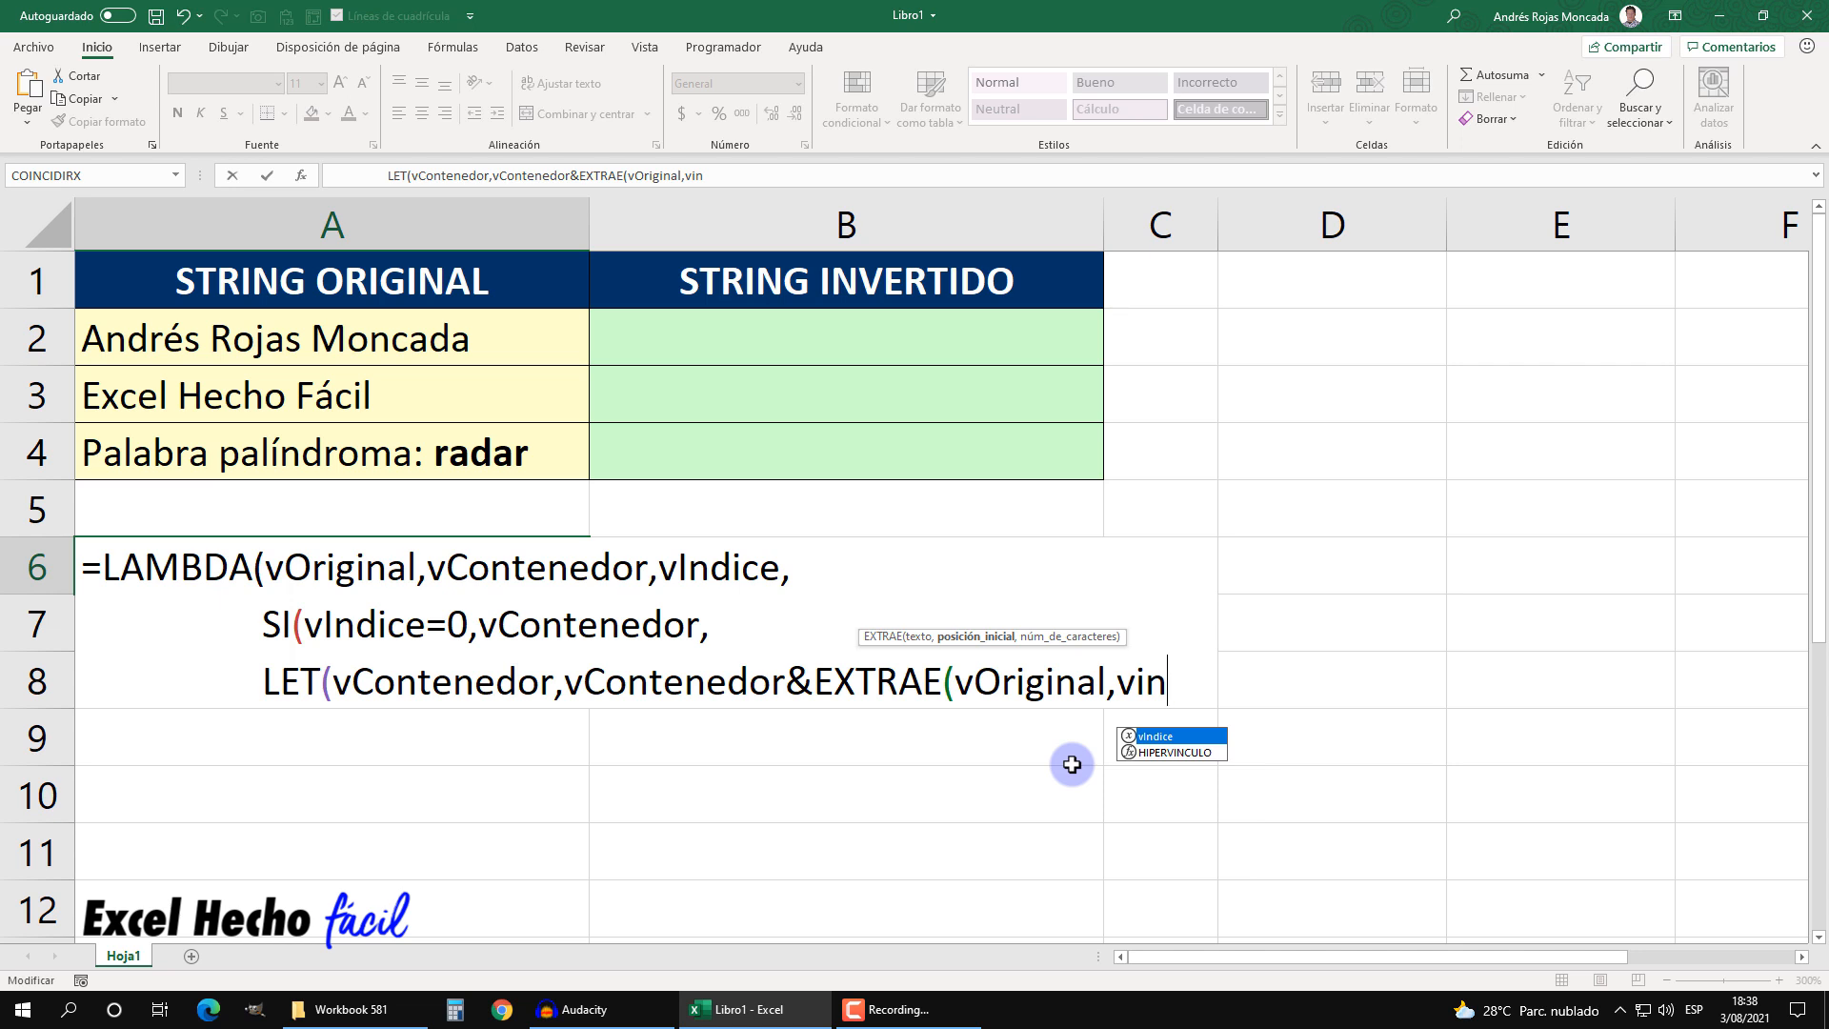
{"action": "key", "text": "Tab"}
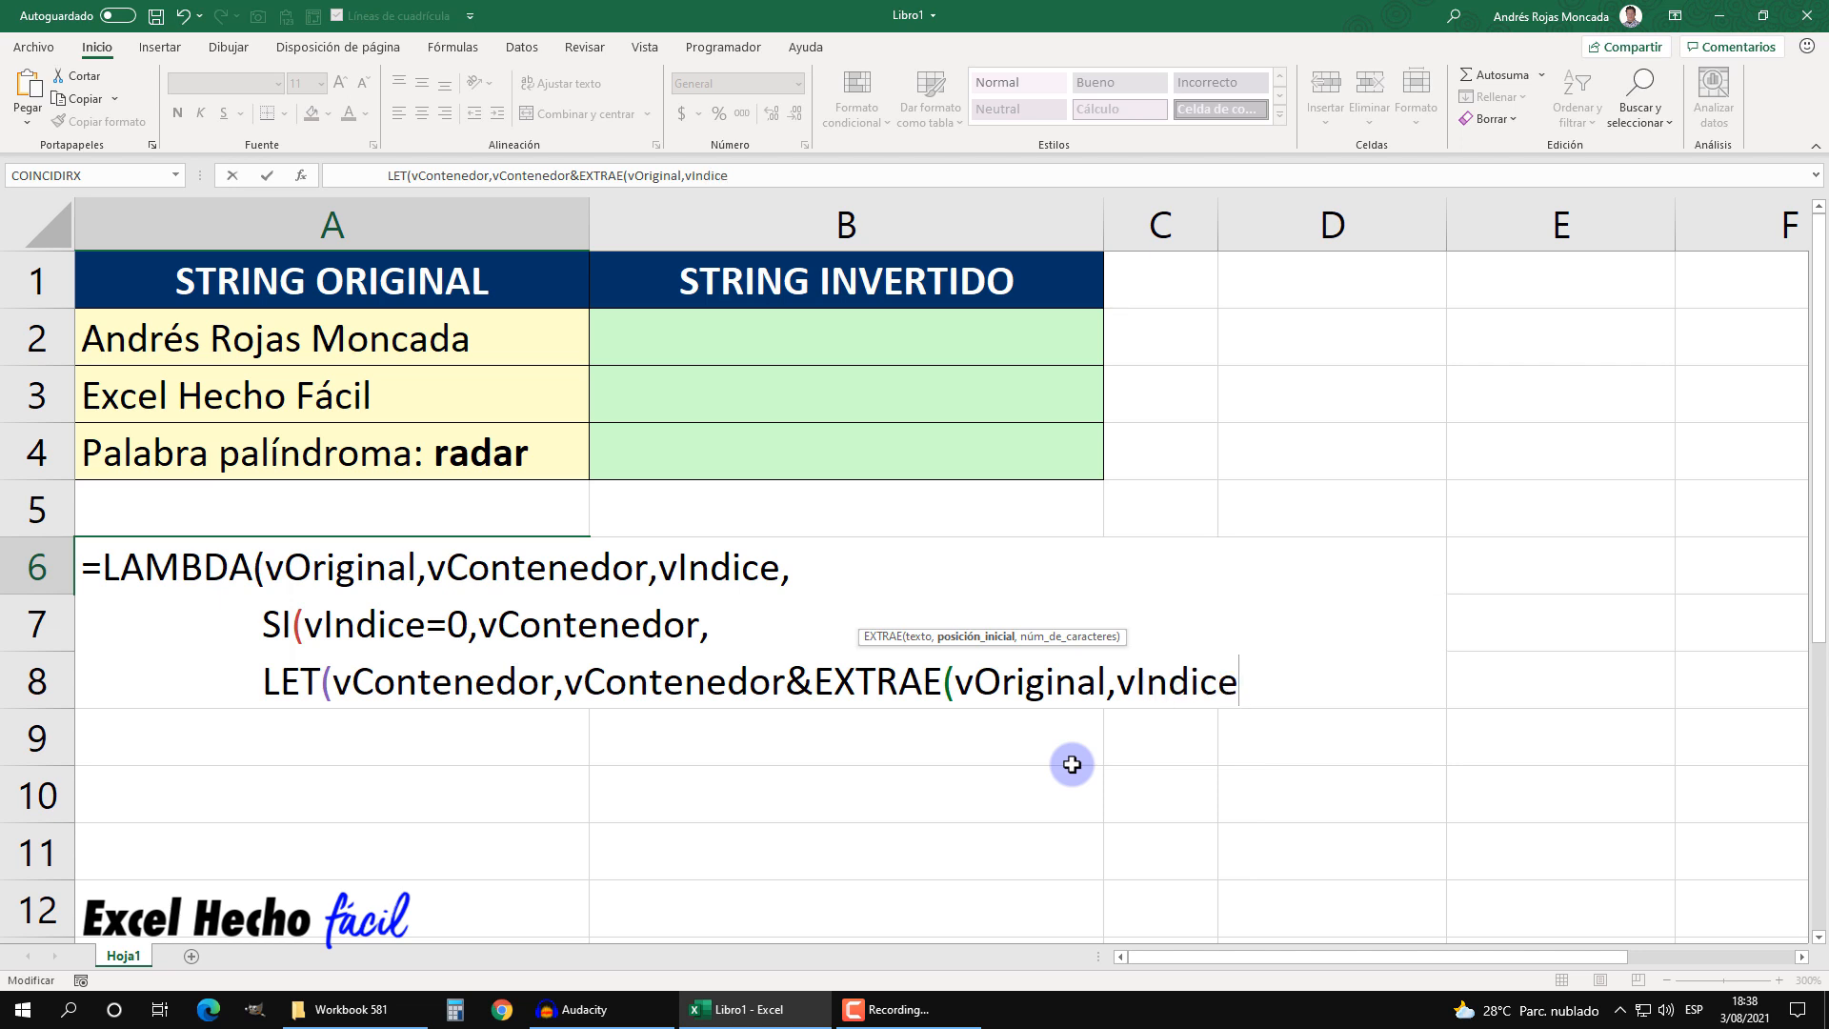
{"action": "type", "text": ",1)"}
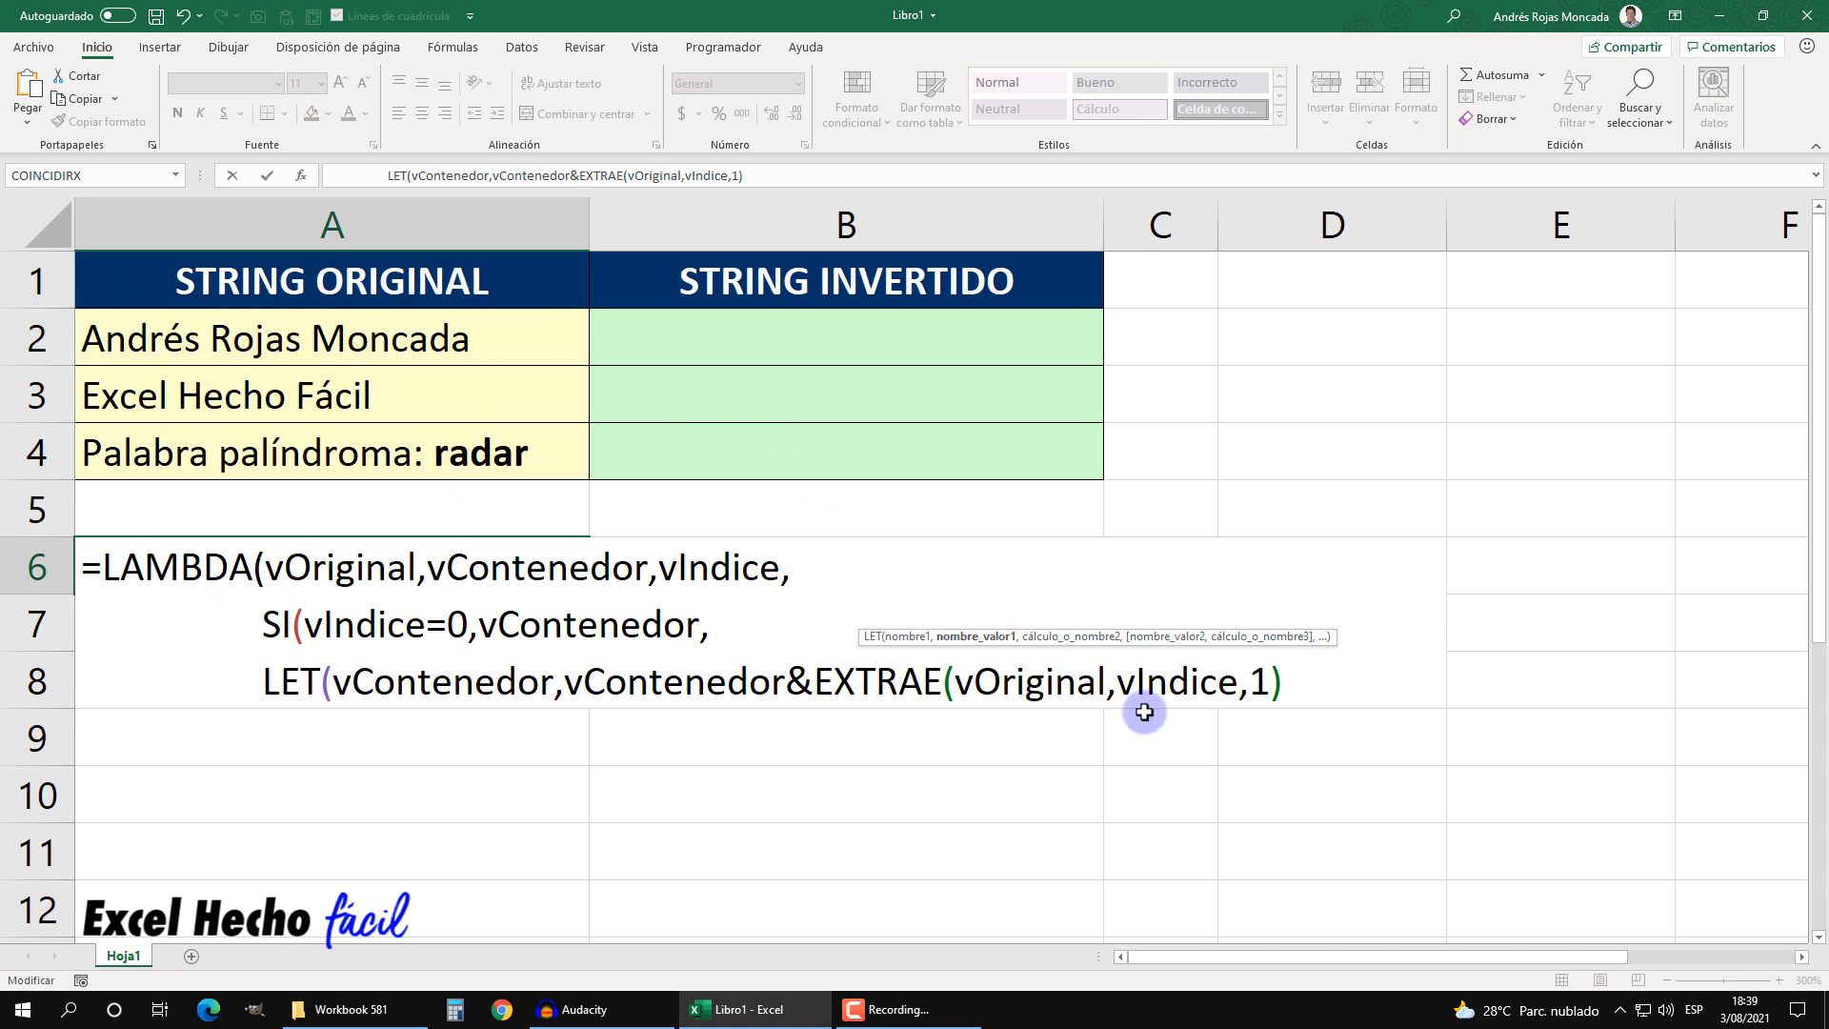
{"action": "left_click_drag", "start_coordinate": [814, 666], "coordinate": [796, 674]}
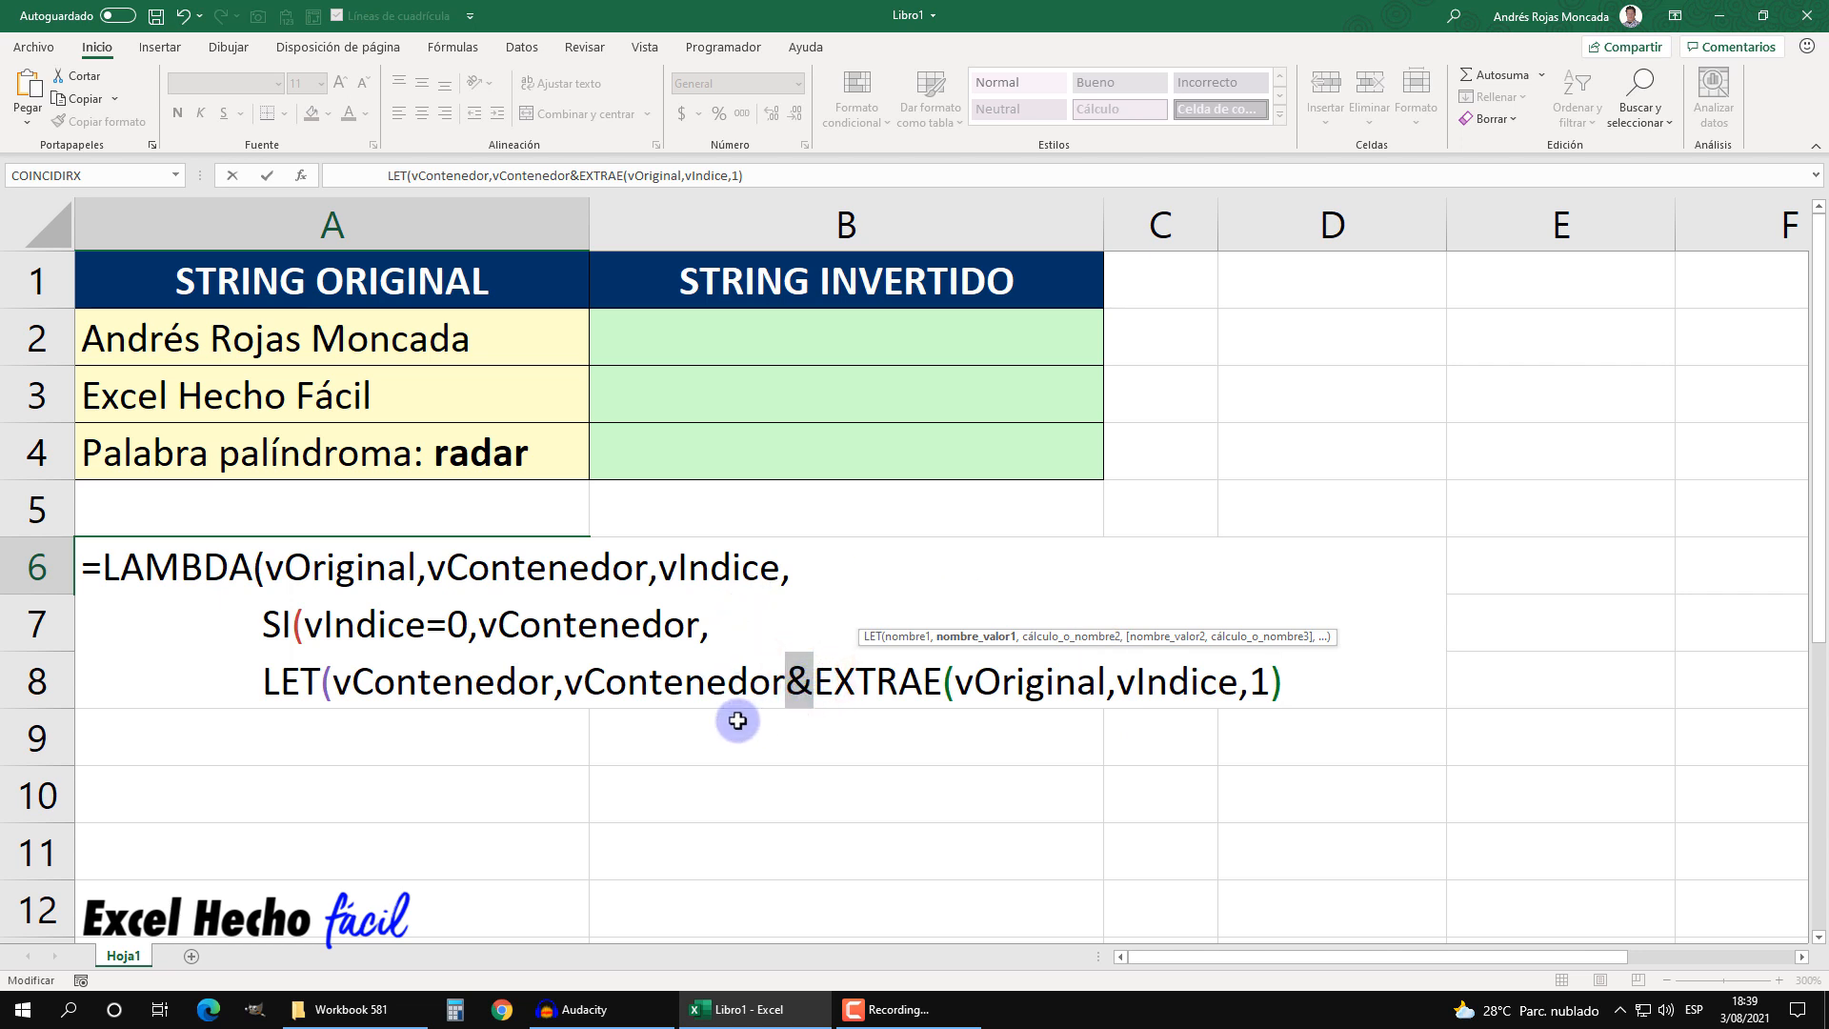
{"action": "left_click_drag", "start_coordinate": [569, 681], "coordinate": [785, 675]}
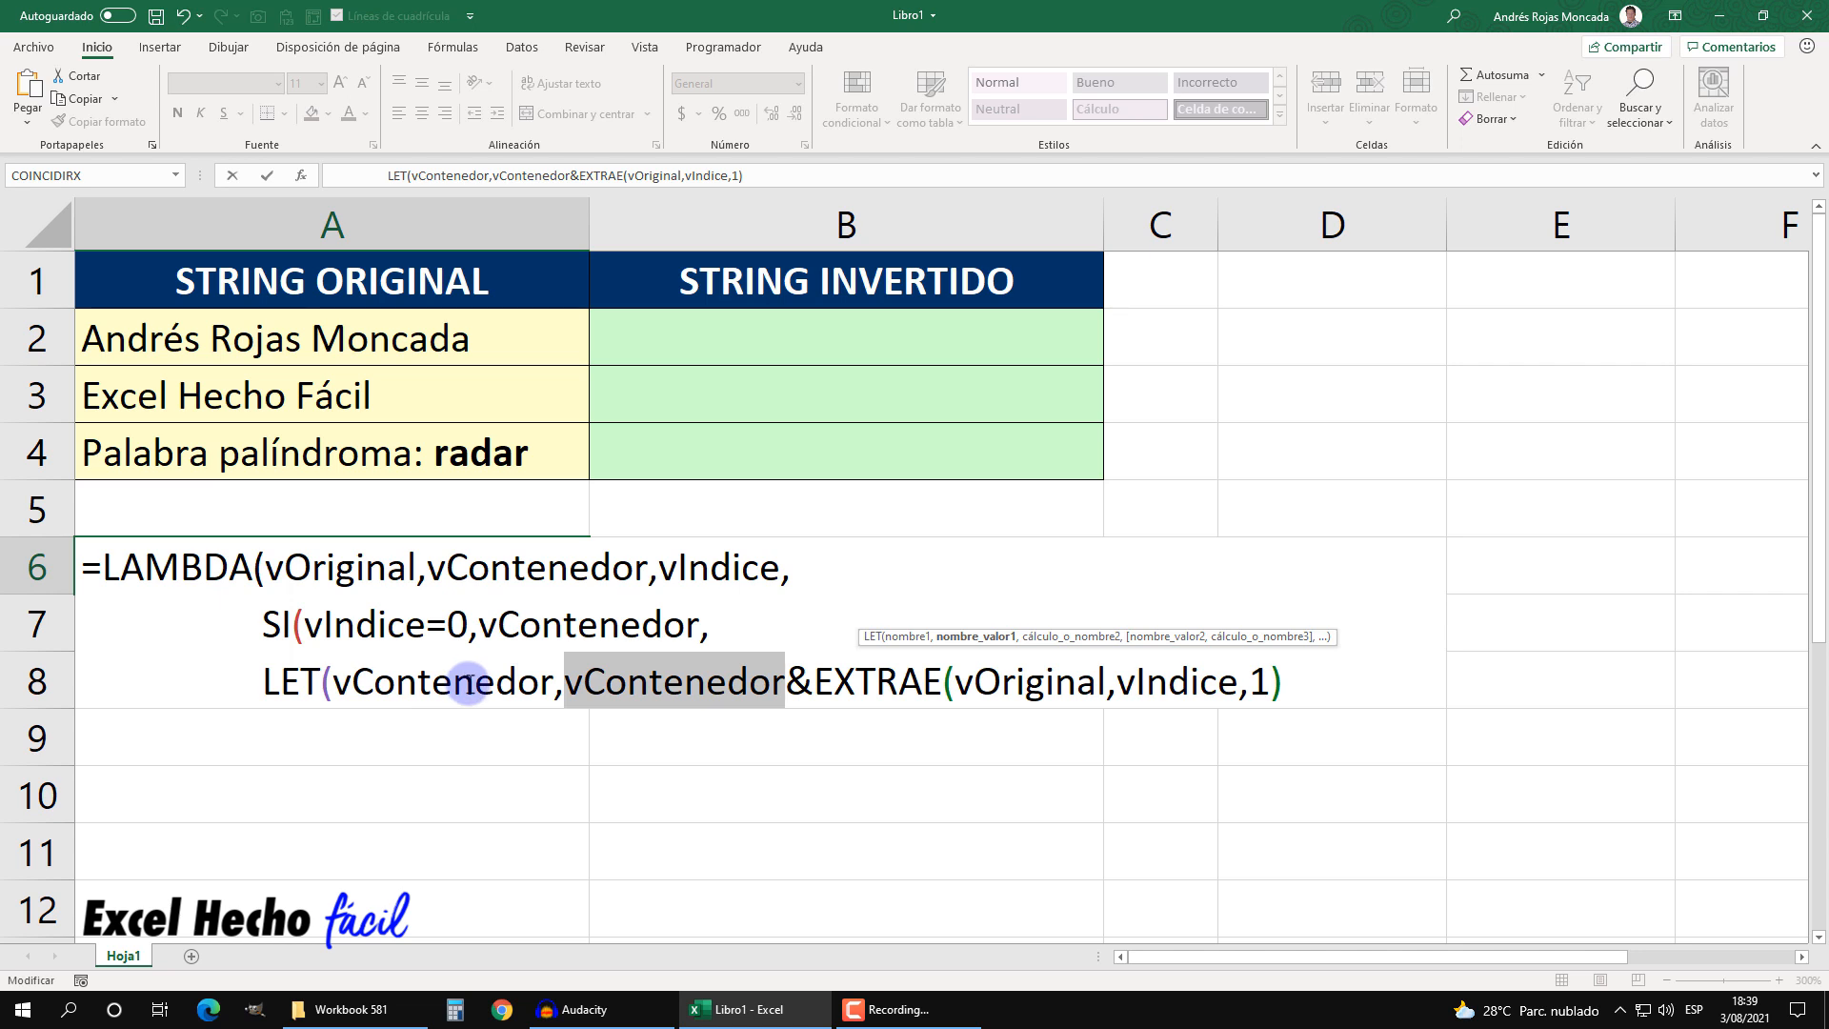
{"action": "left_click_drag", "start_coordinate": [562, 681], "coordinate": [1282, 678]}
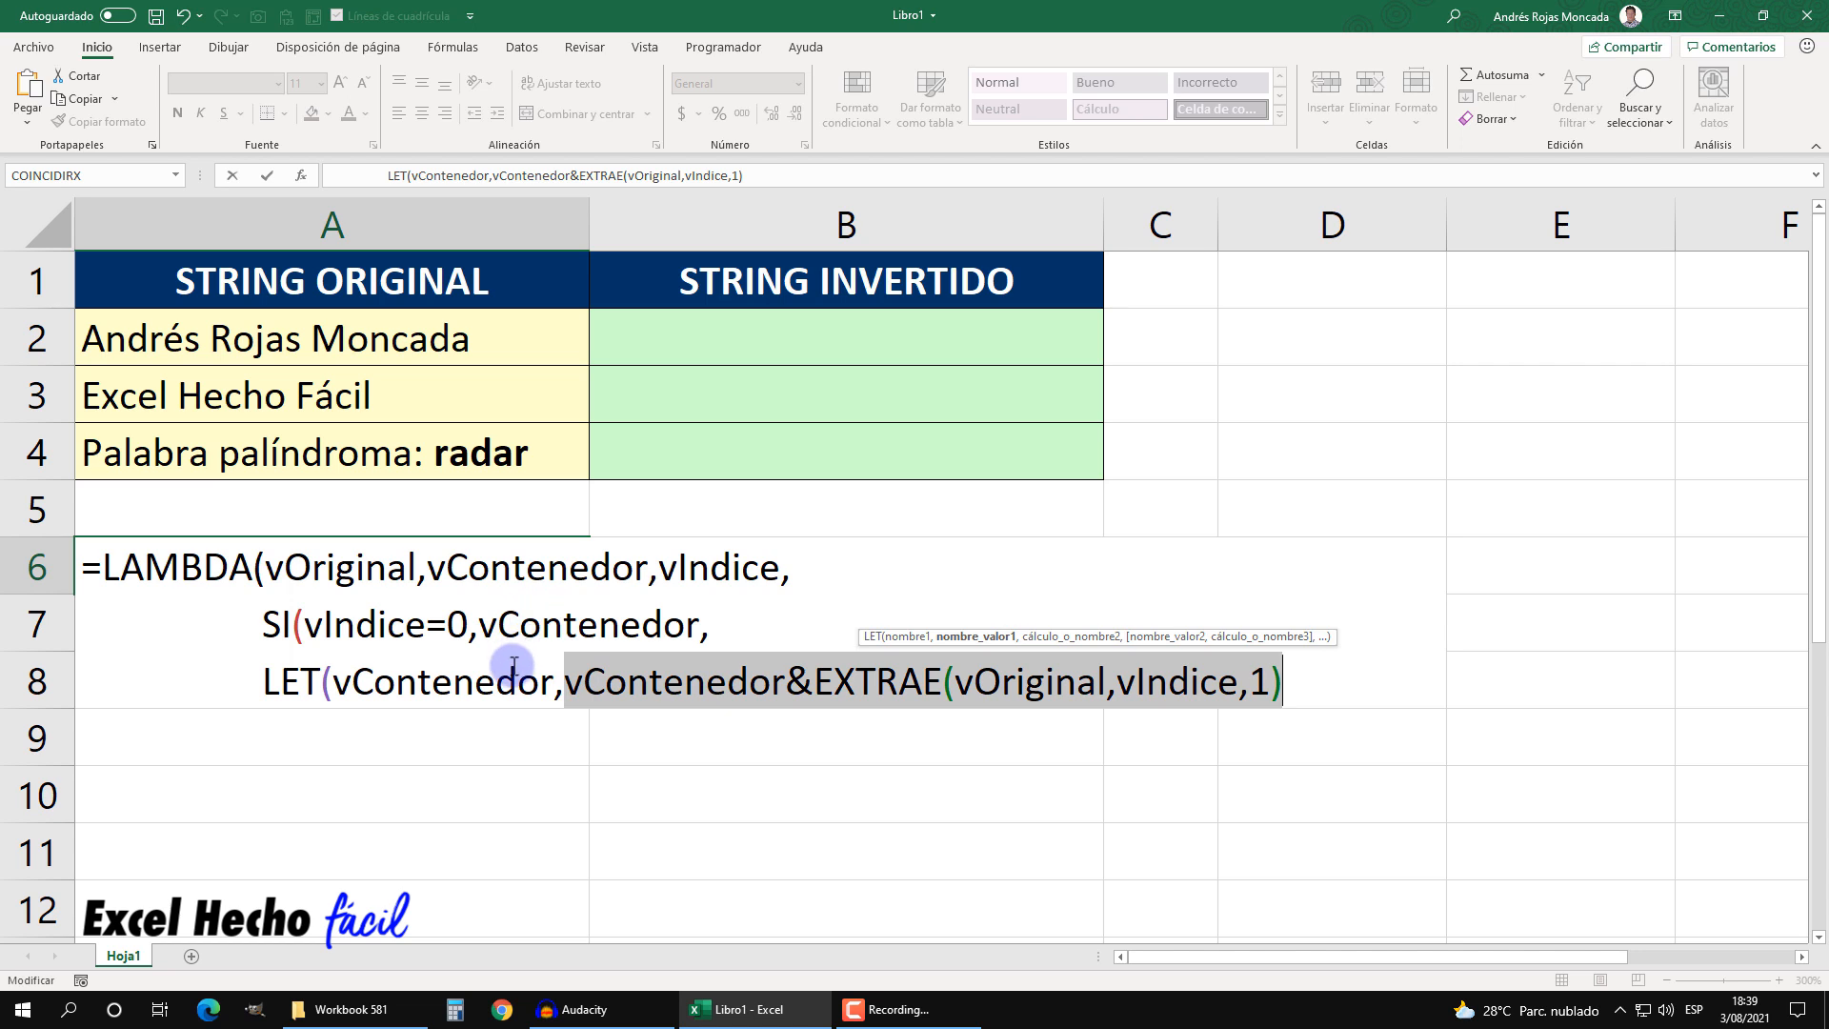
{"action": "left_click", "coordinate": [514, 667]}
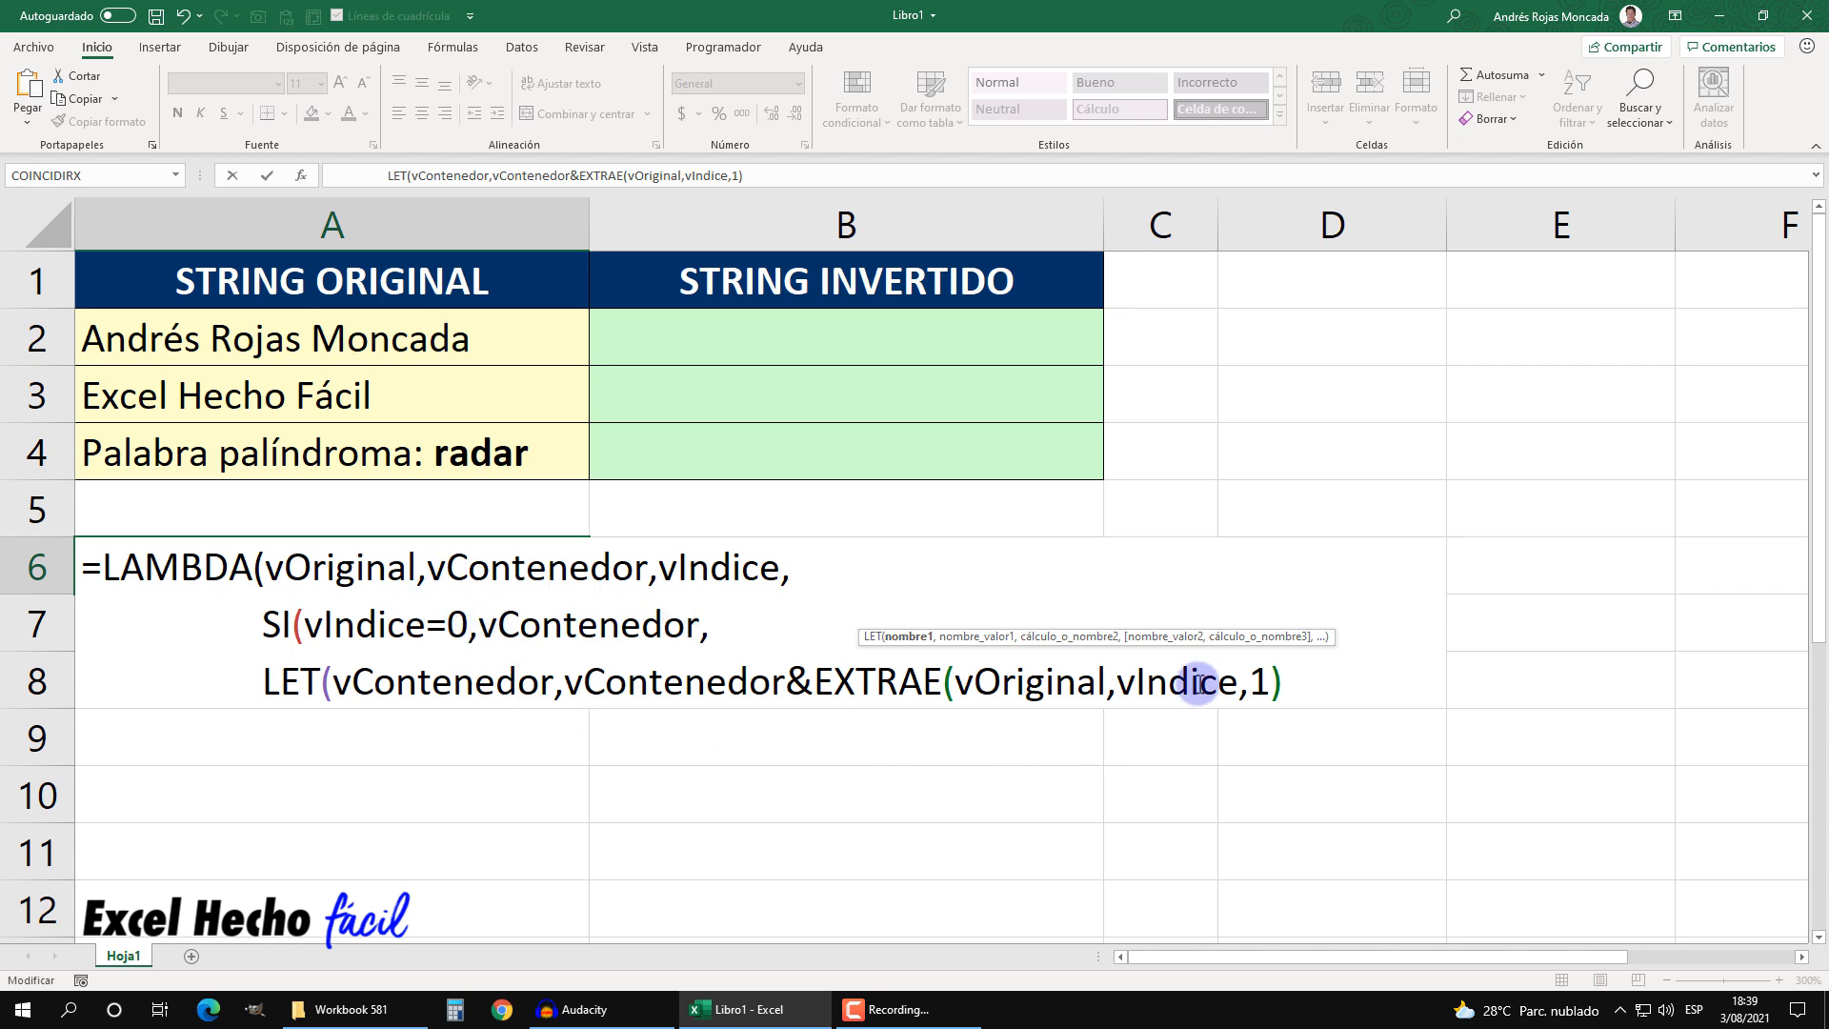
- After the EXTRAE function, add a comma and a new line defining LET's second name vIndice as vIndice-1, followed by a comma
{"action": "left_click", "coordinate": [1307, 683]}
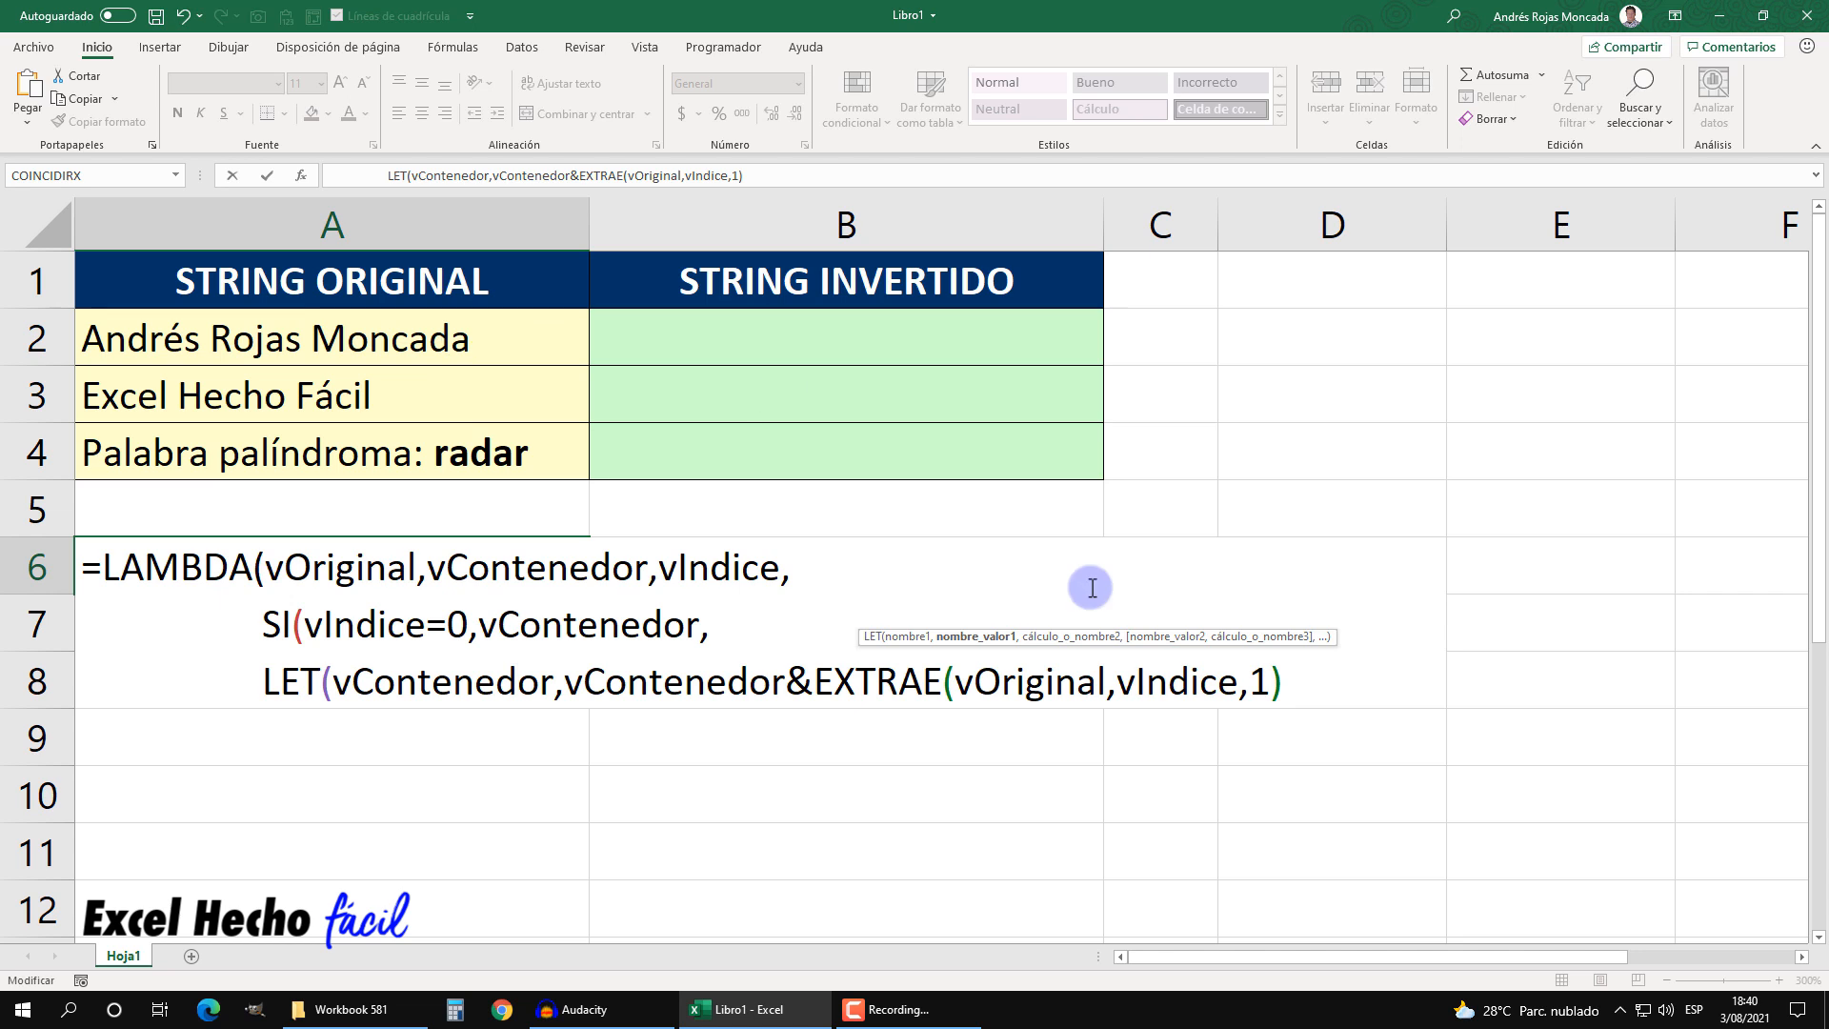
{"action": "type", "text": ","}
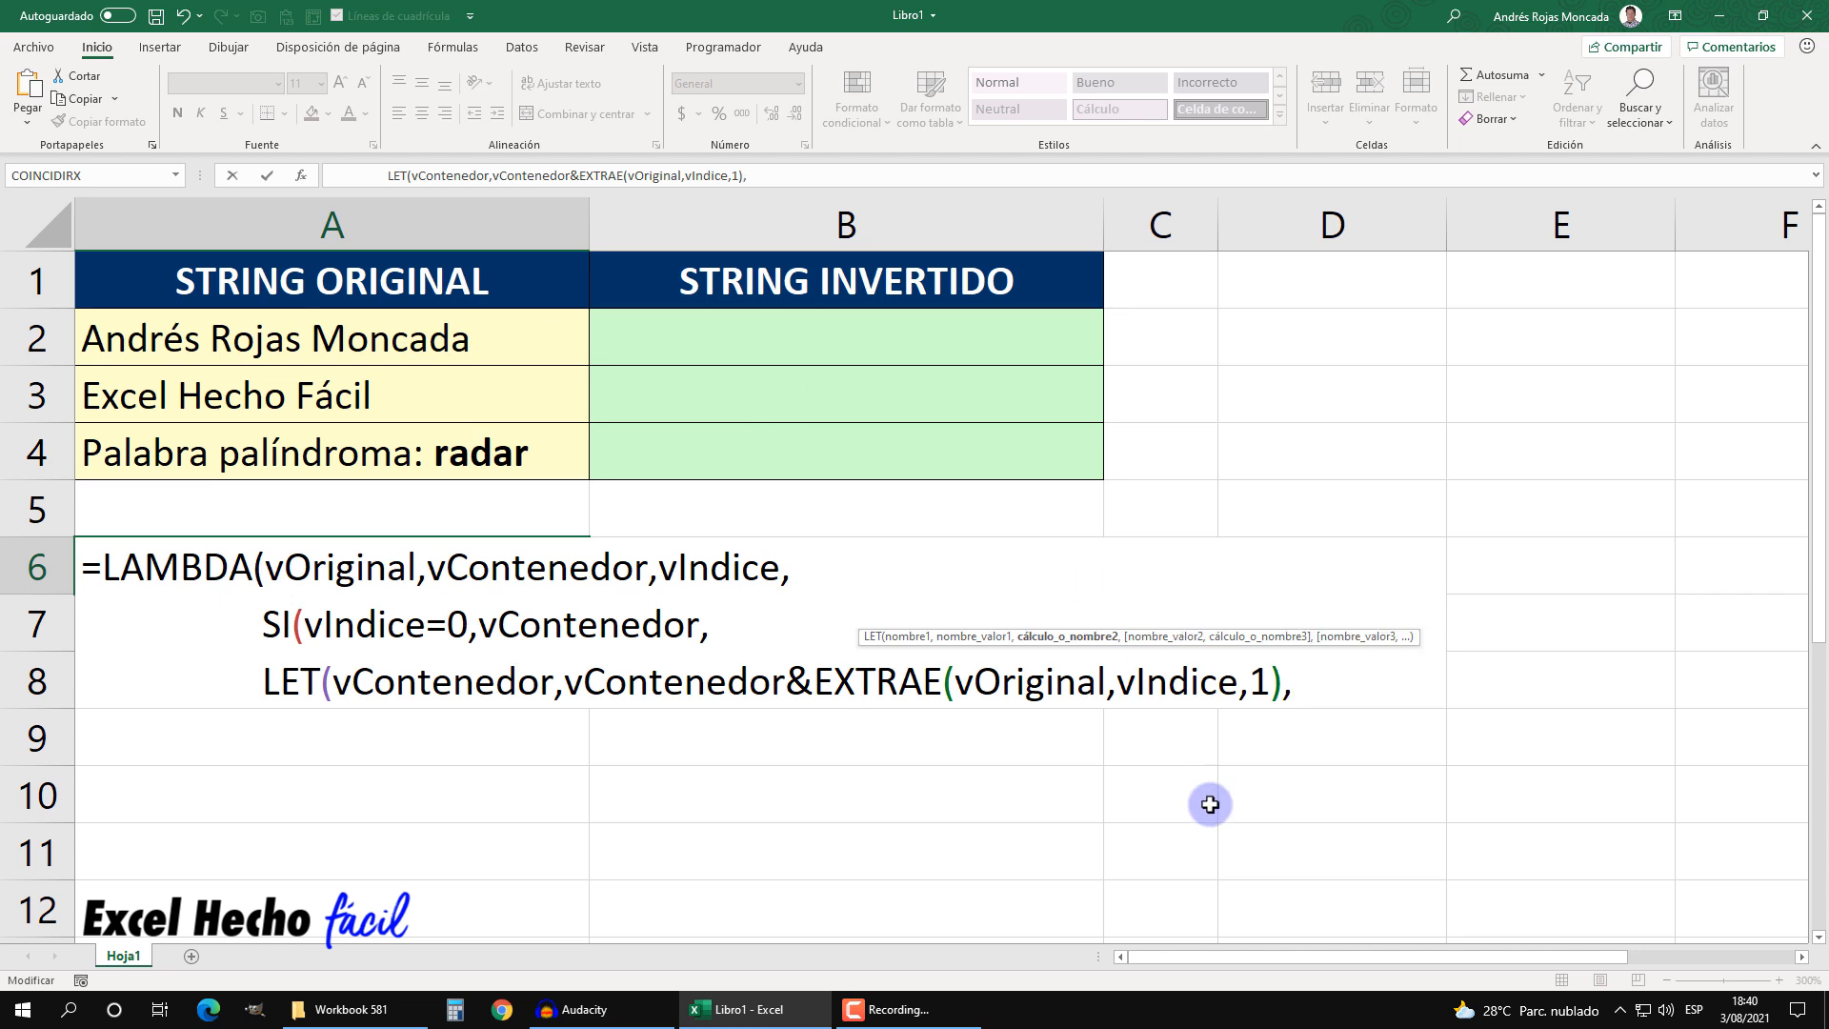
{"action": "key", "text": "alt+Return"}
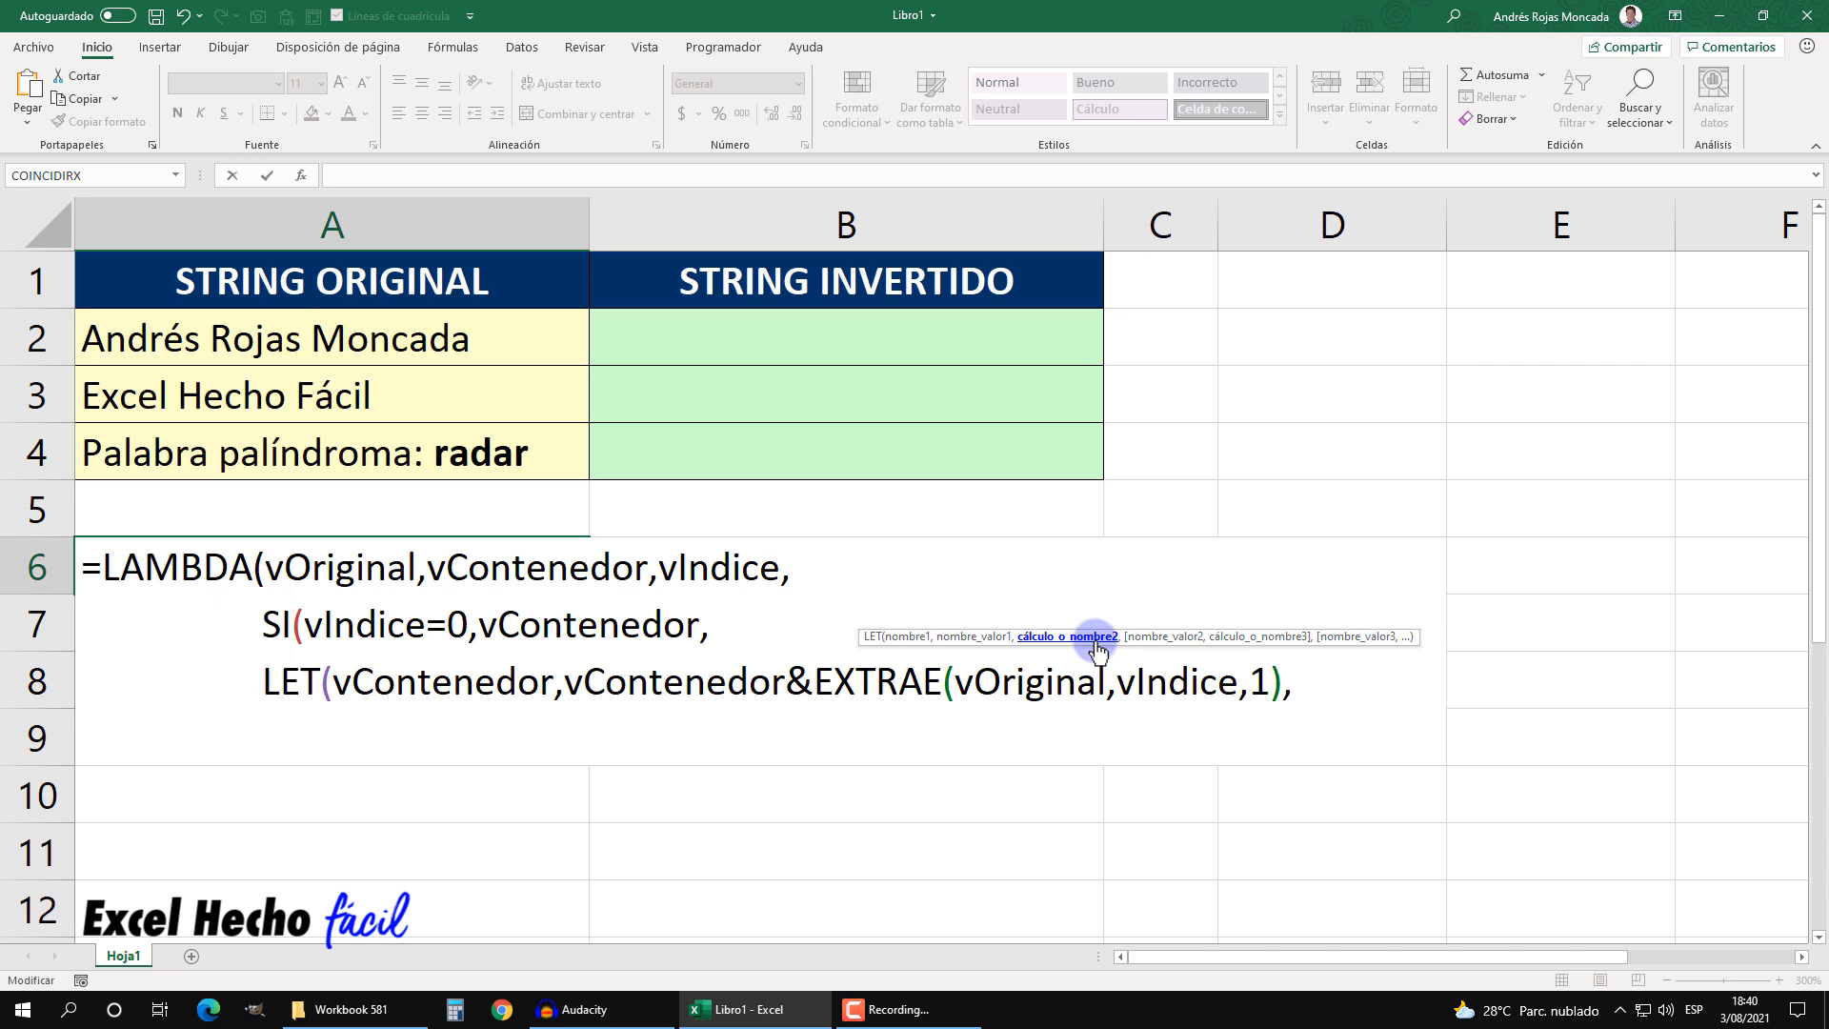
{"action": "type", "text": "vin"}
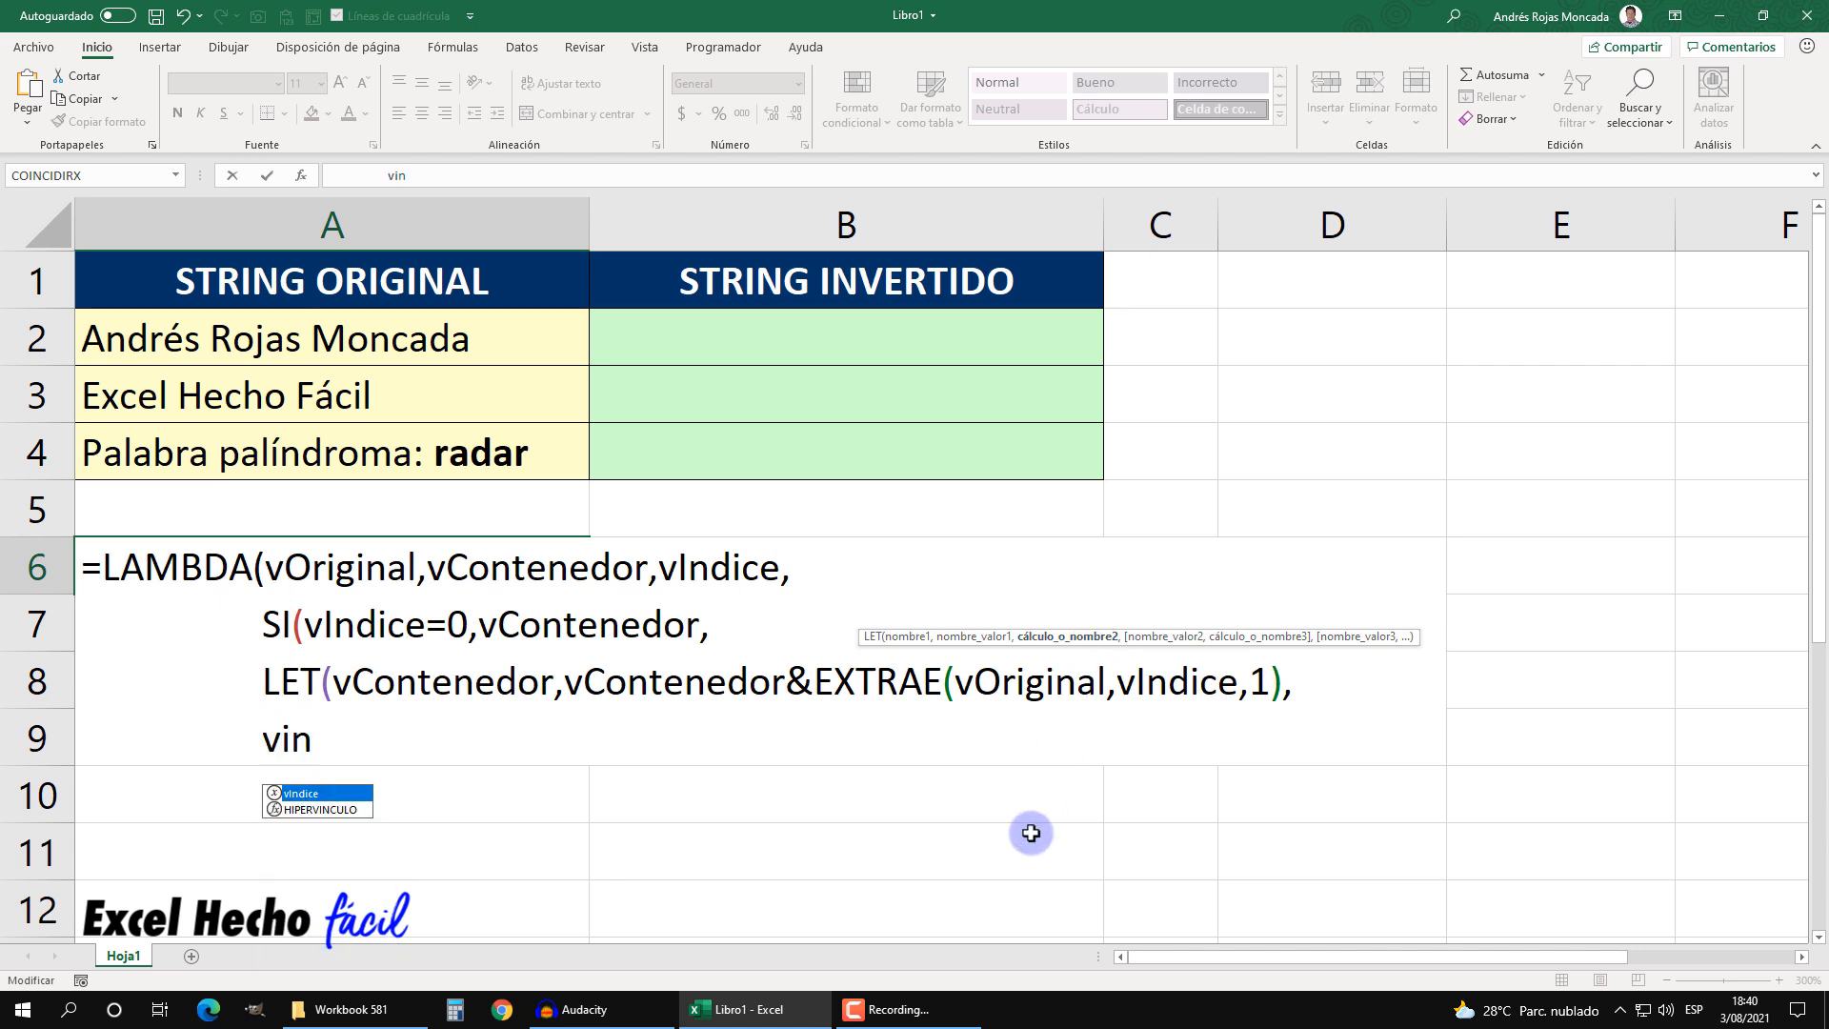
{"action": "key", "text": "Tab"}
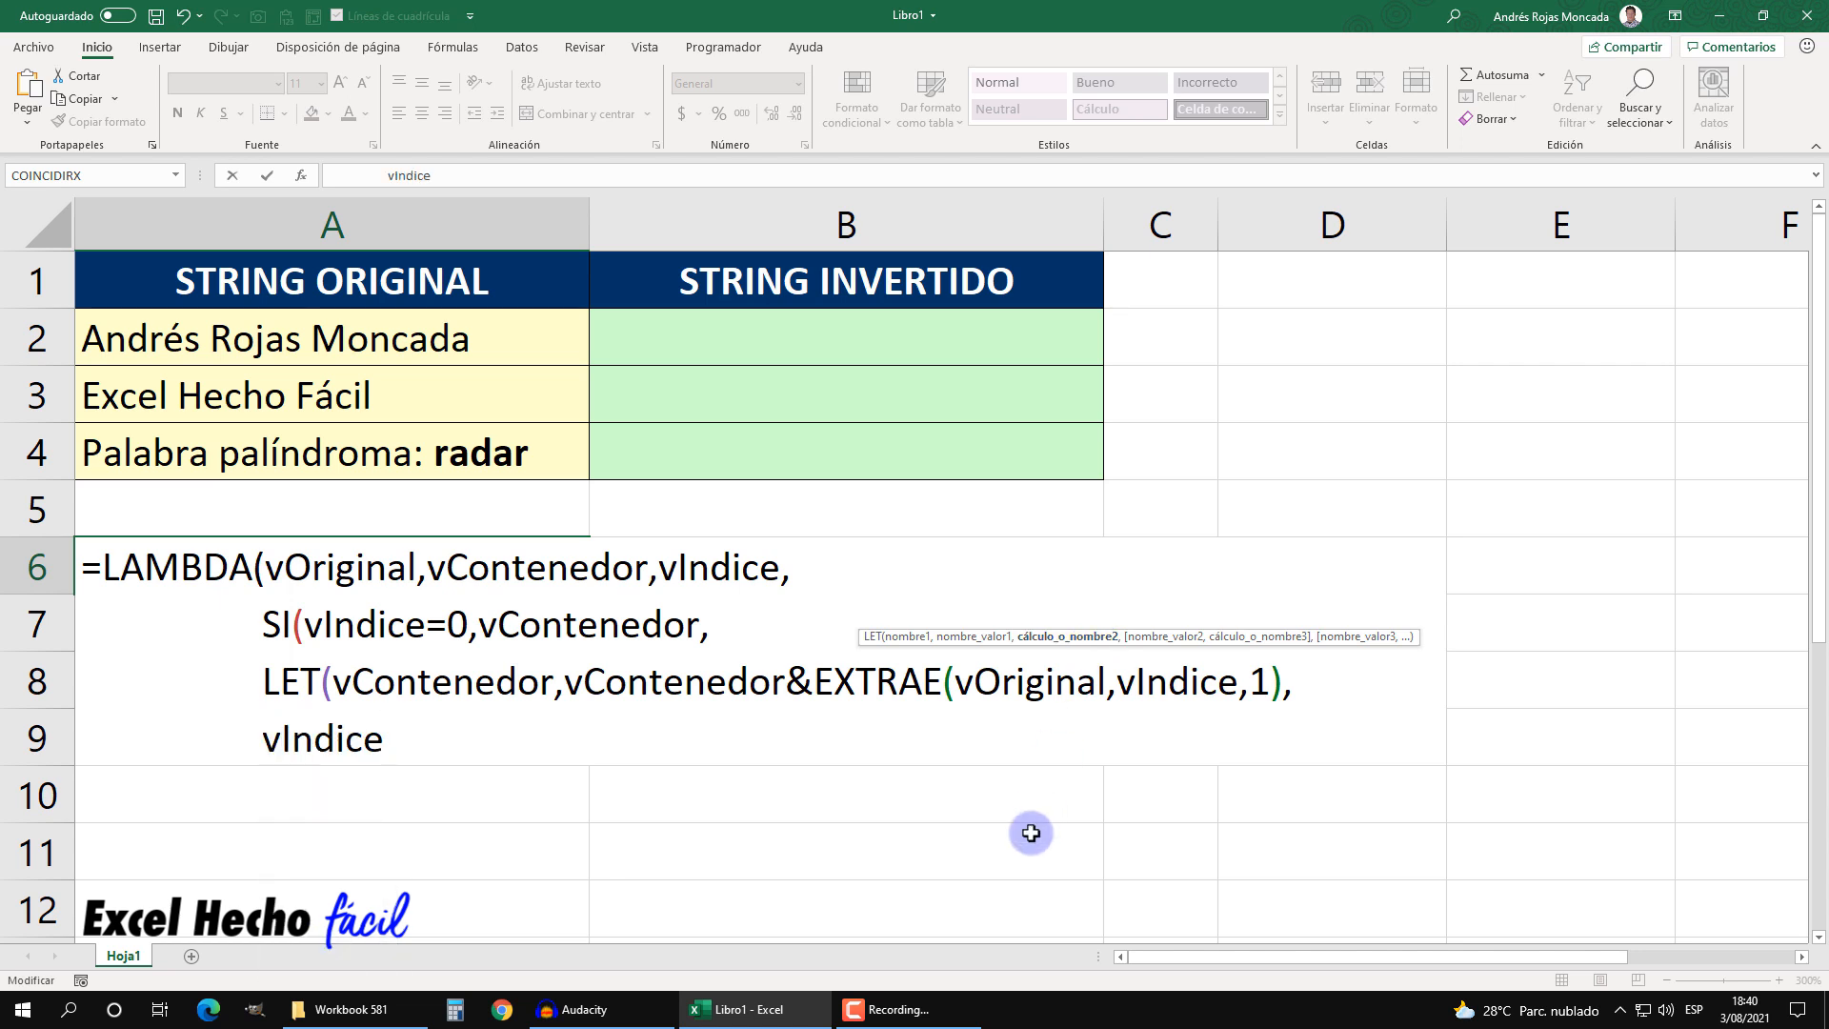
{"action": "type", "text": ","}
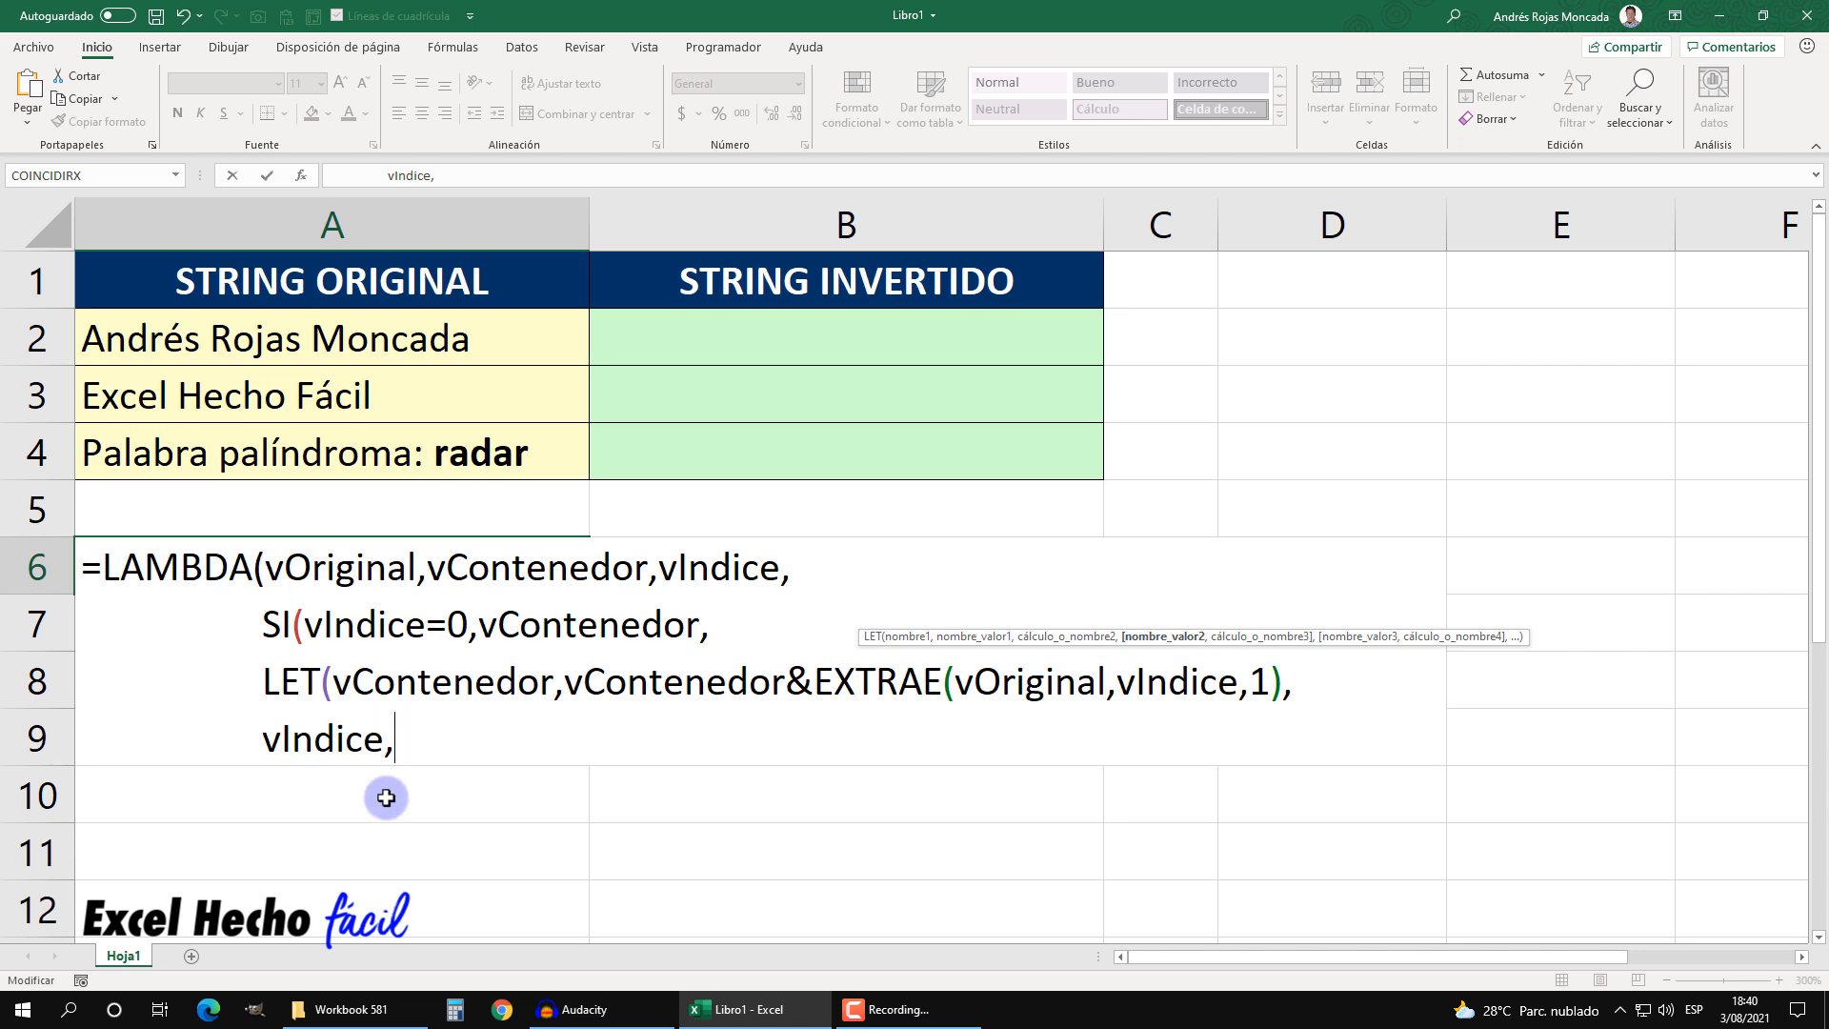
{"action": "type", "text": "vin"}
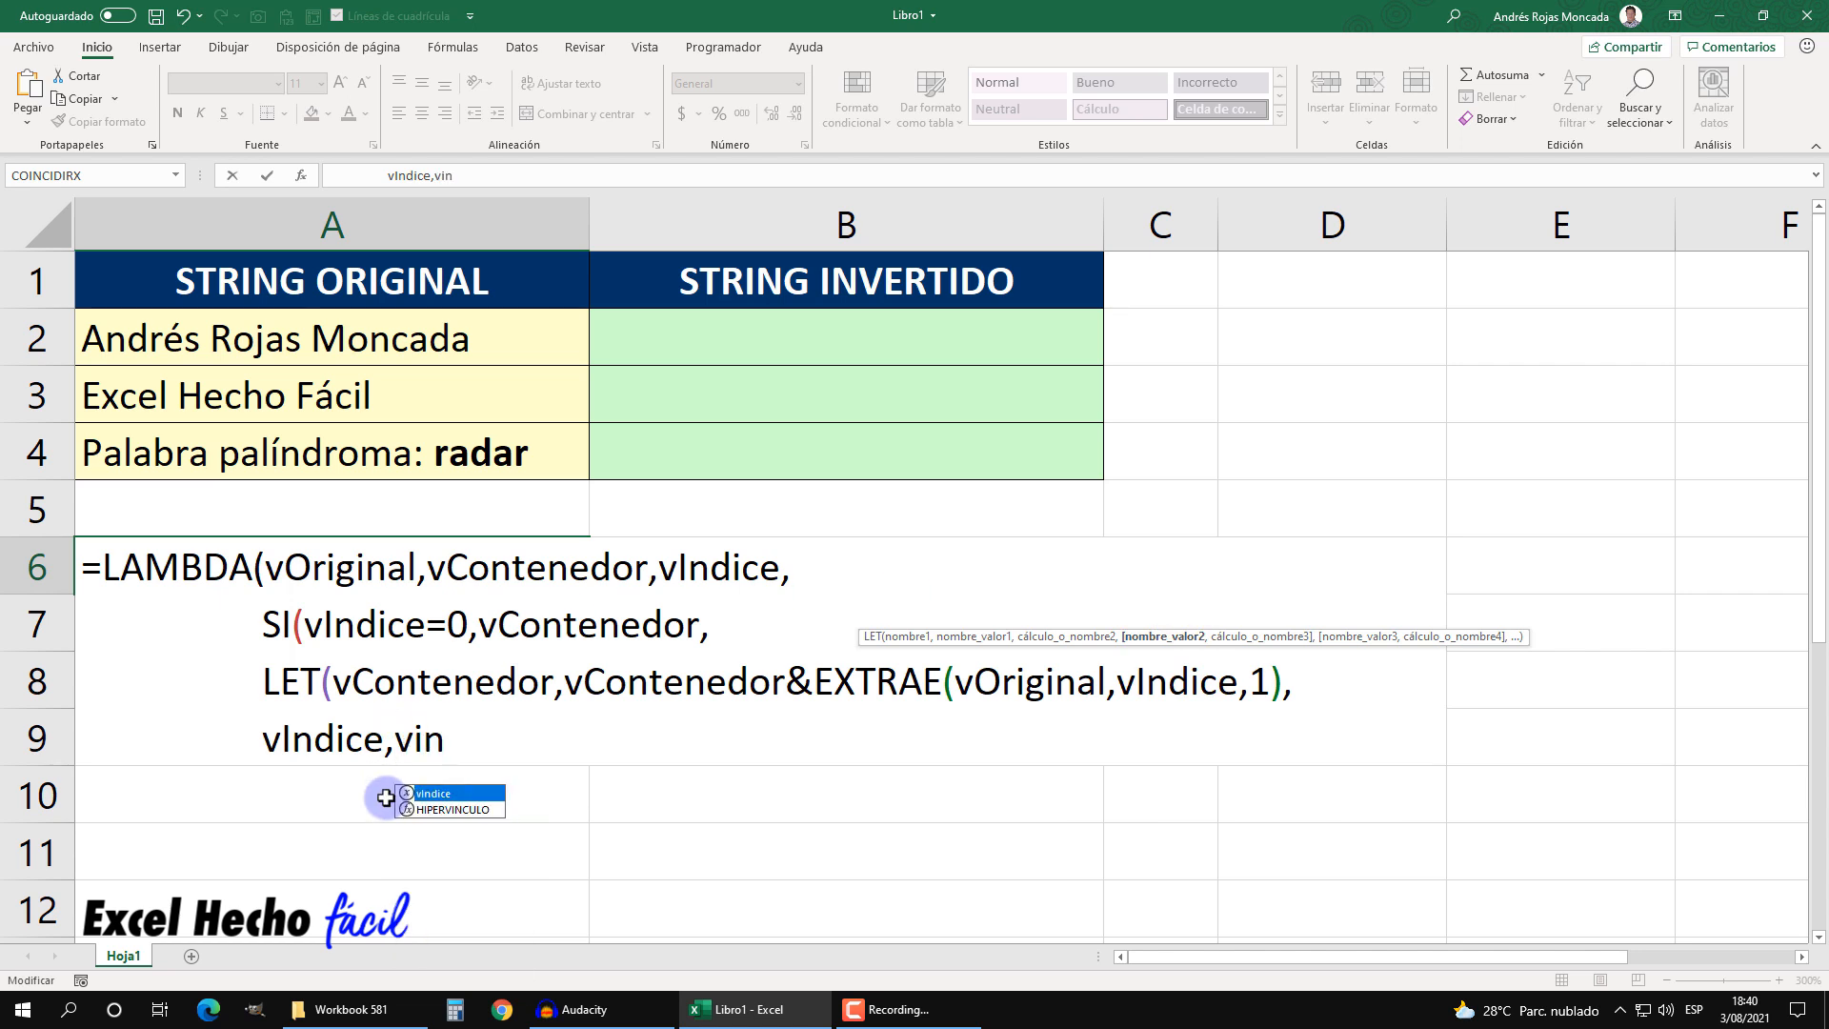
{"action": "key", "text": "Tab"}
{"action": "type", "text": "-1"}
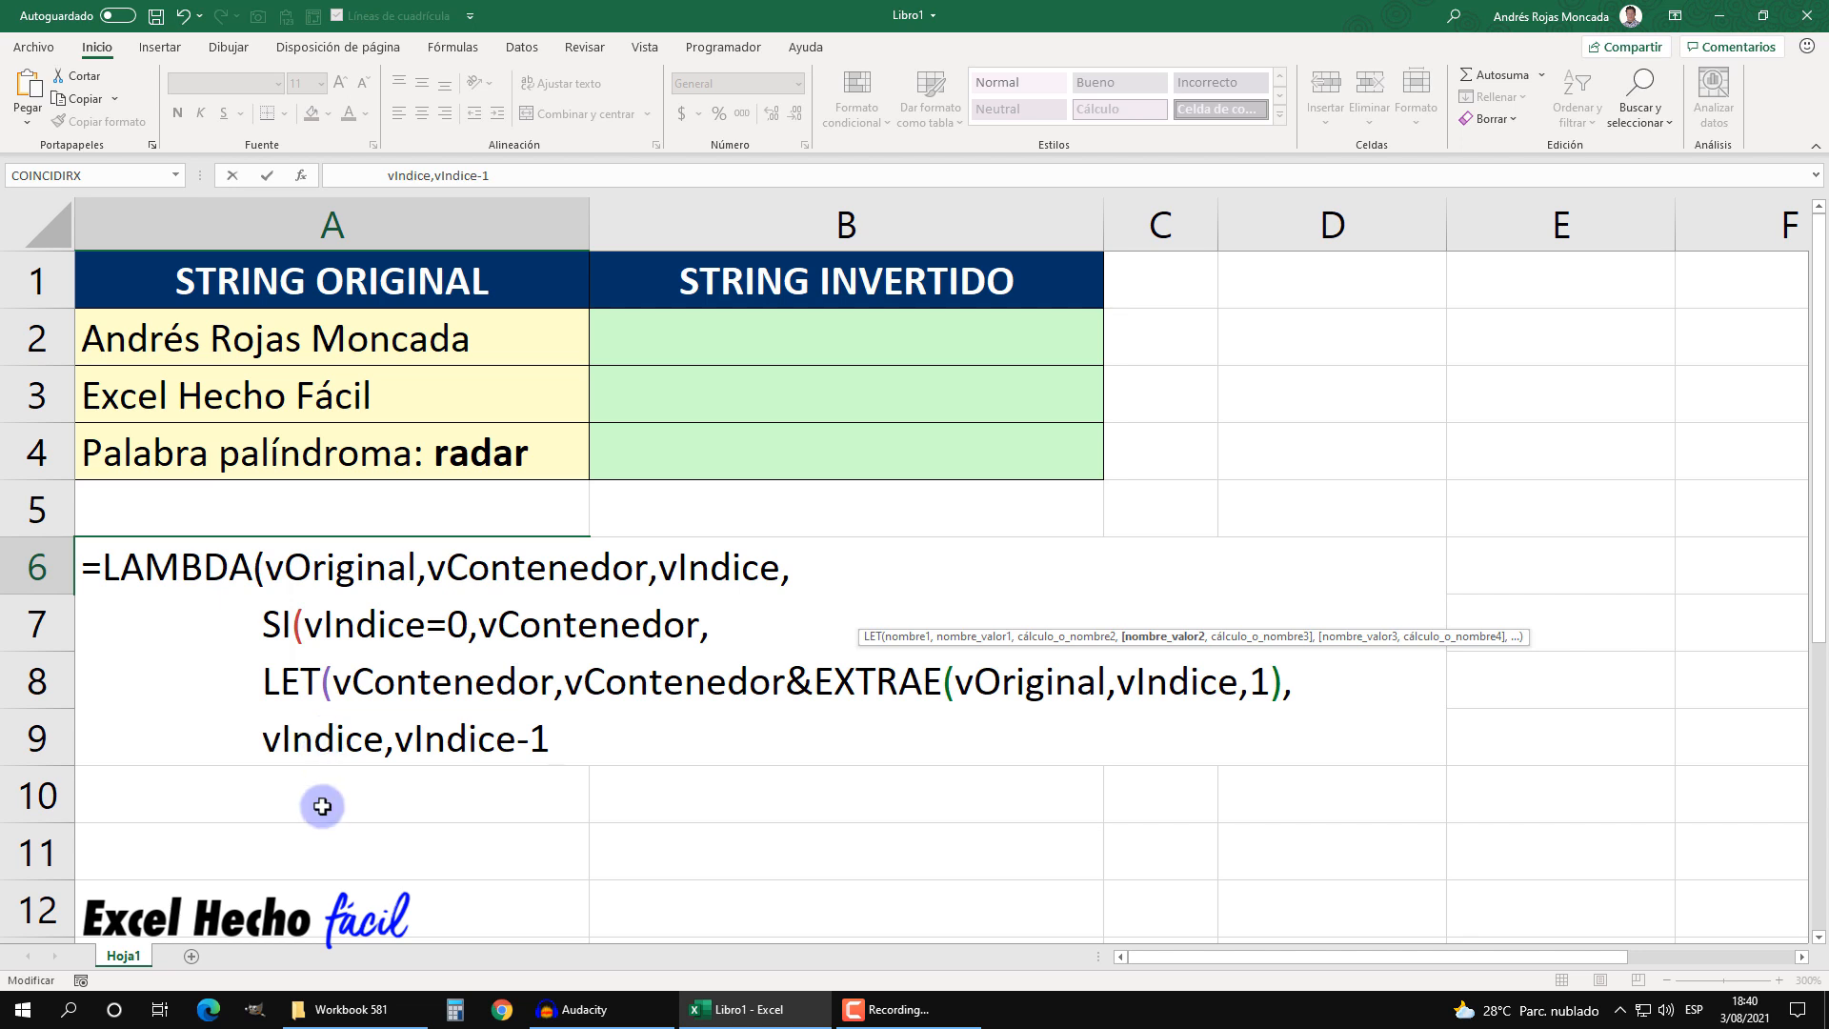
{"action": "type", "text": ","}
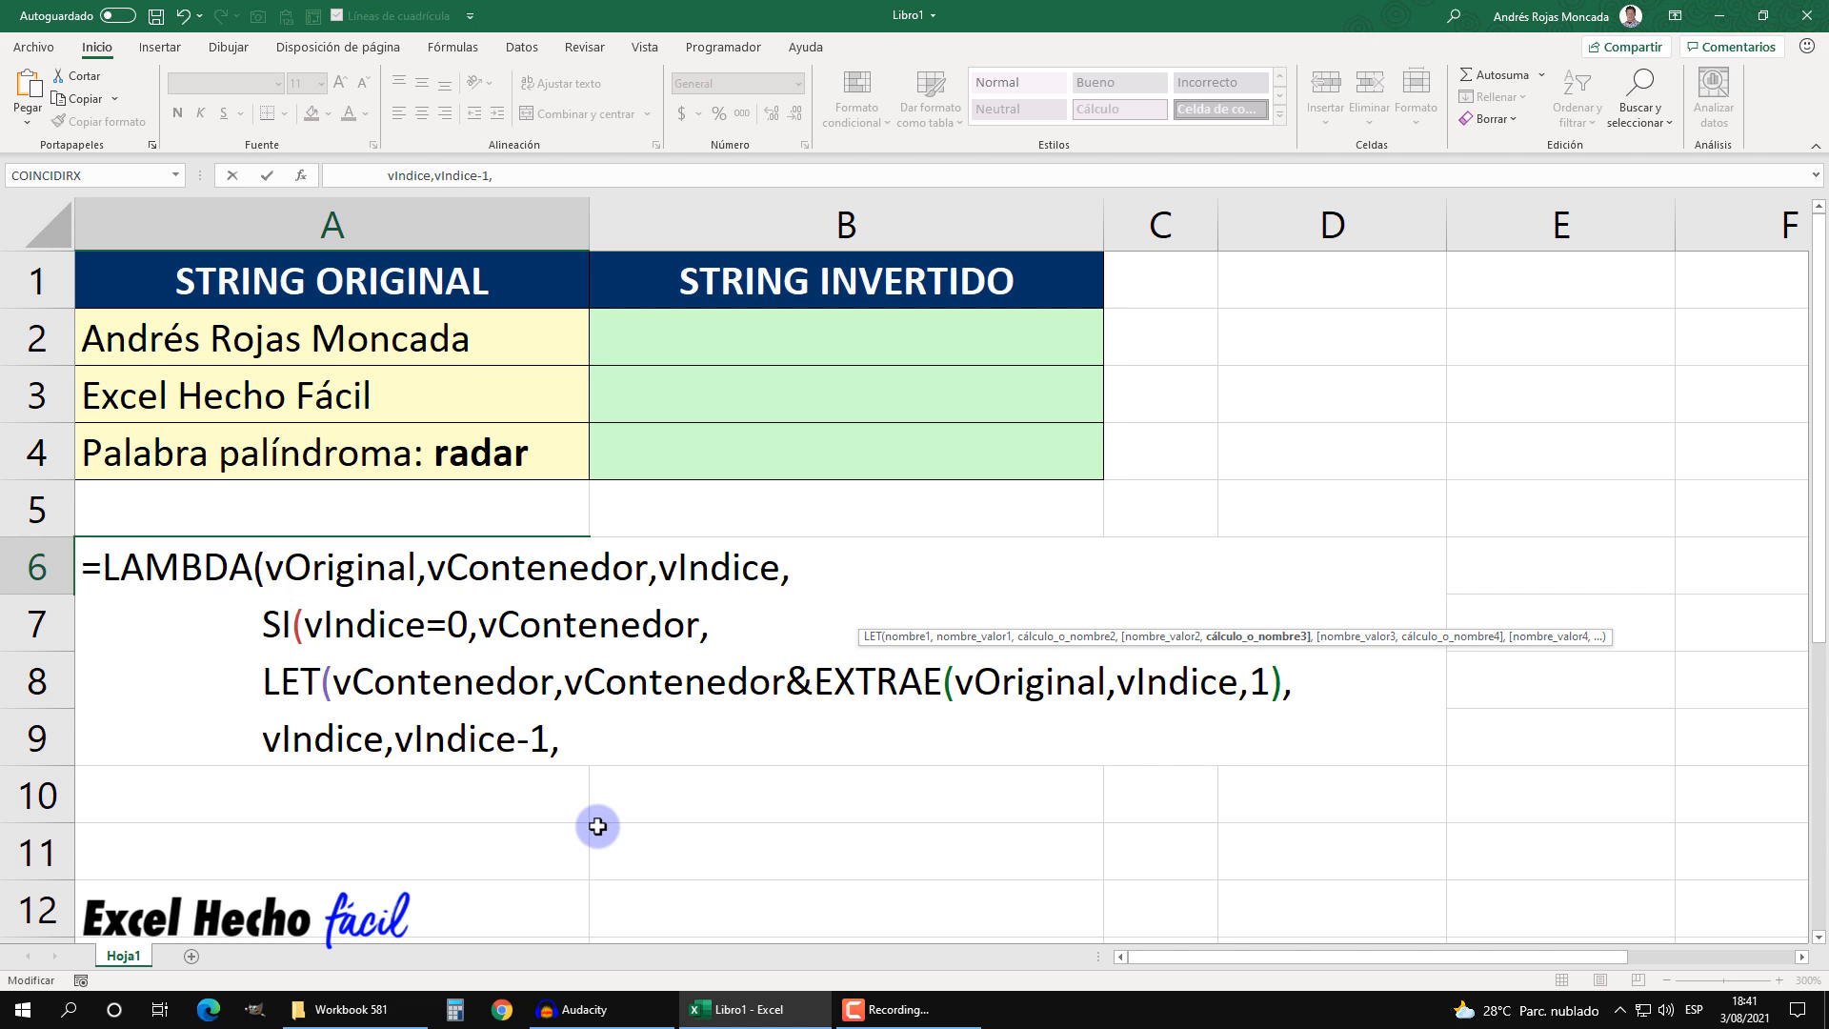
- As LET's final calculation, add the recursive call NucleoInvertir(vOriginal,vContenedor,vIndice), including its closing parenthesis
{"action": "type", "text": "Nu"}
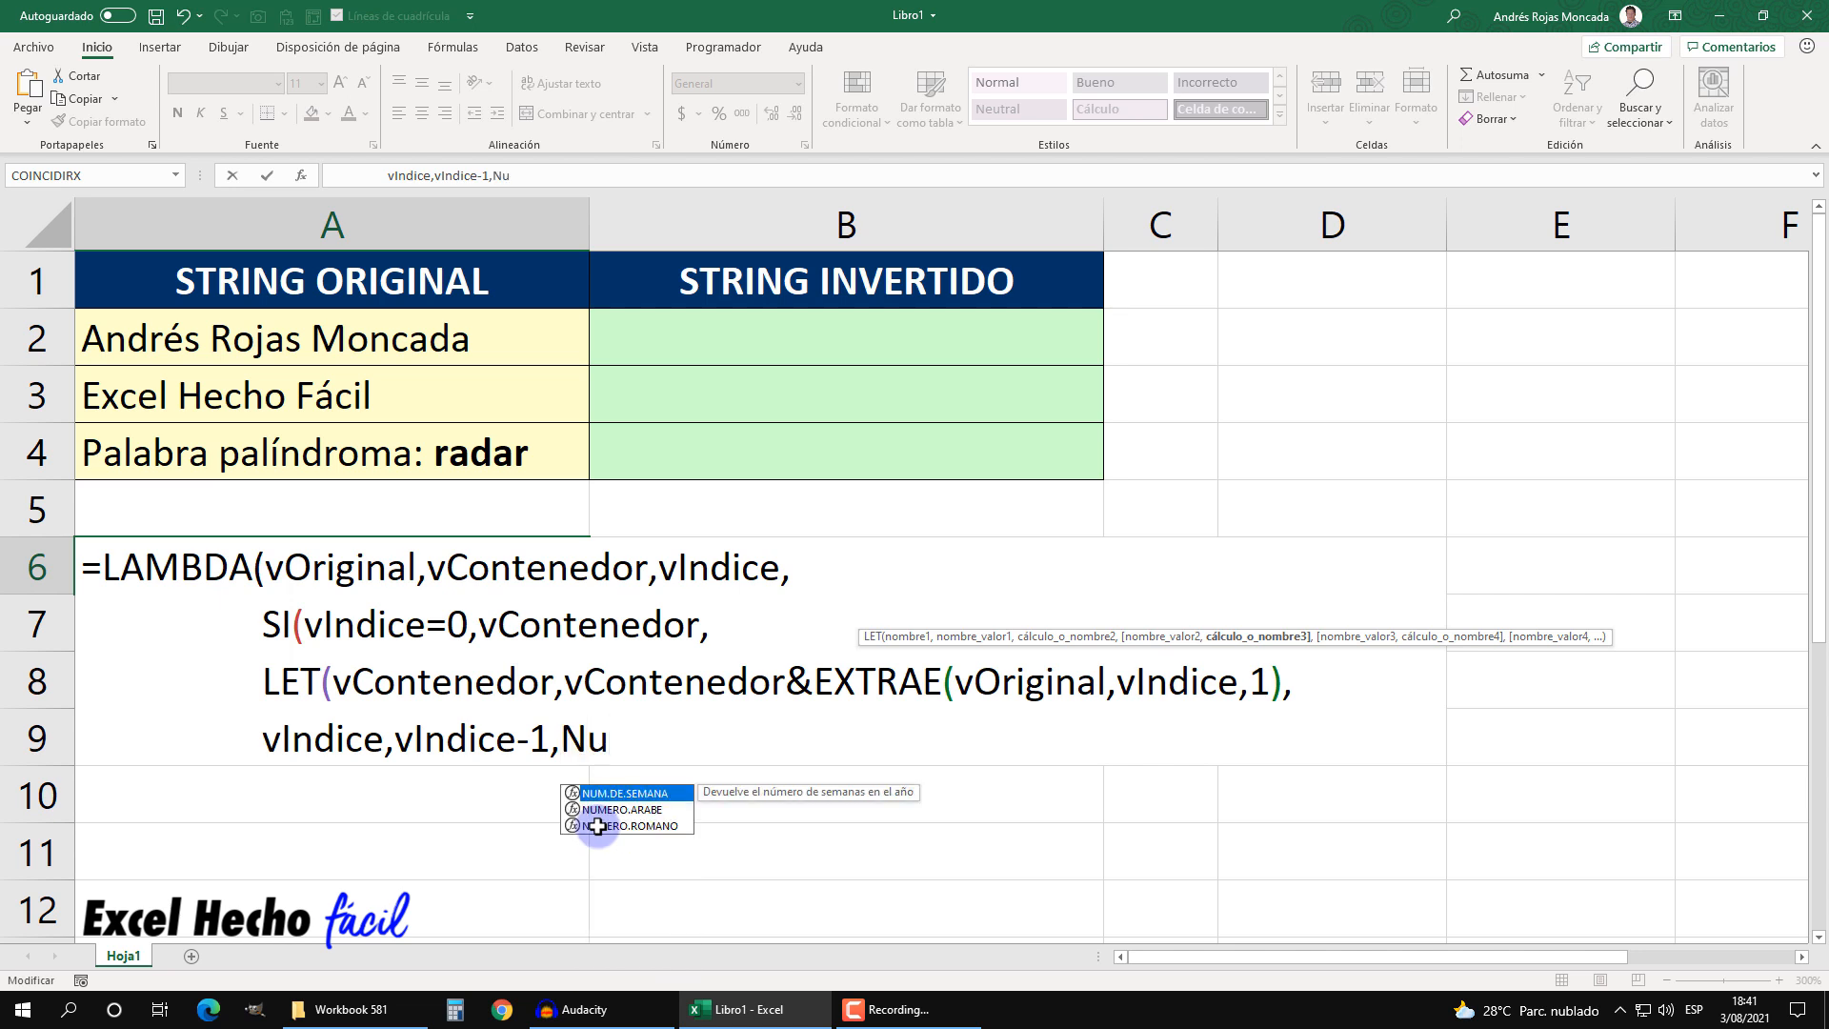
{"action": "type", "text": "cleoInvertir"}
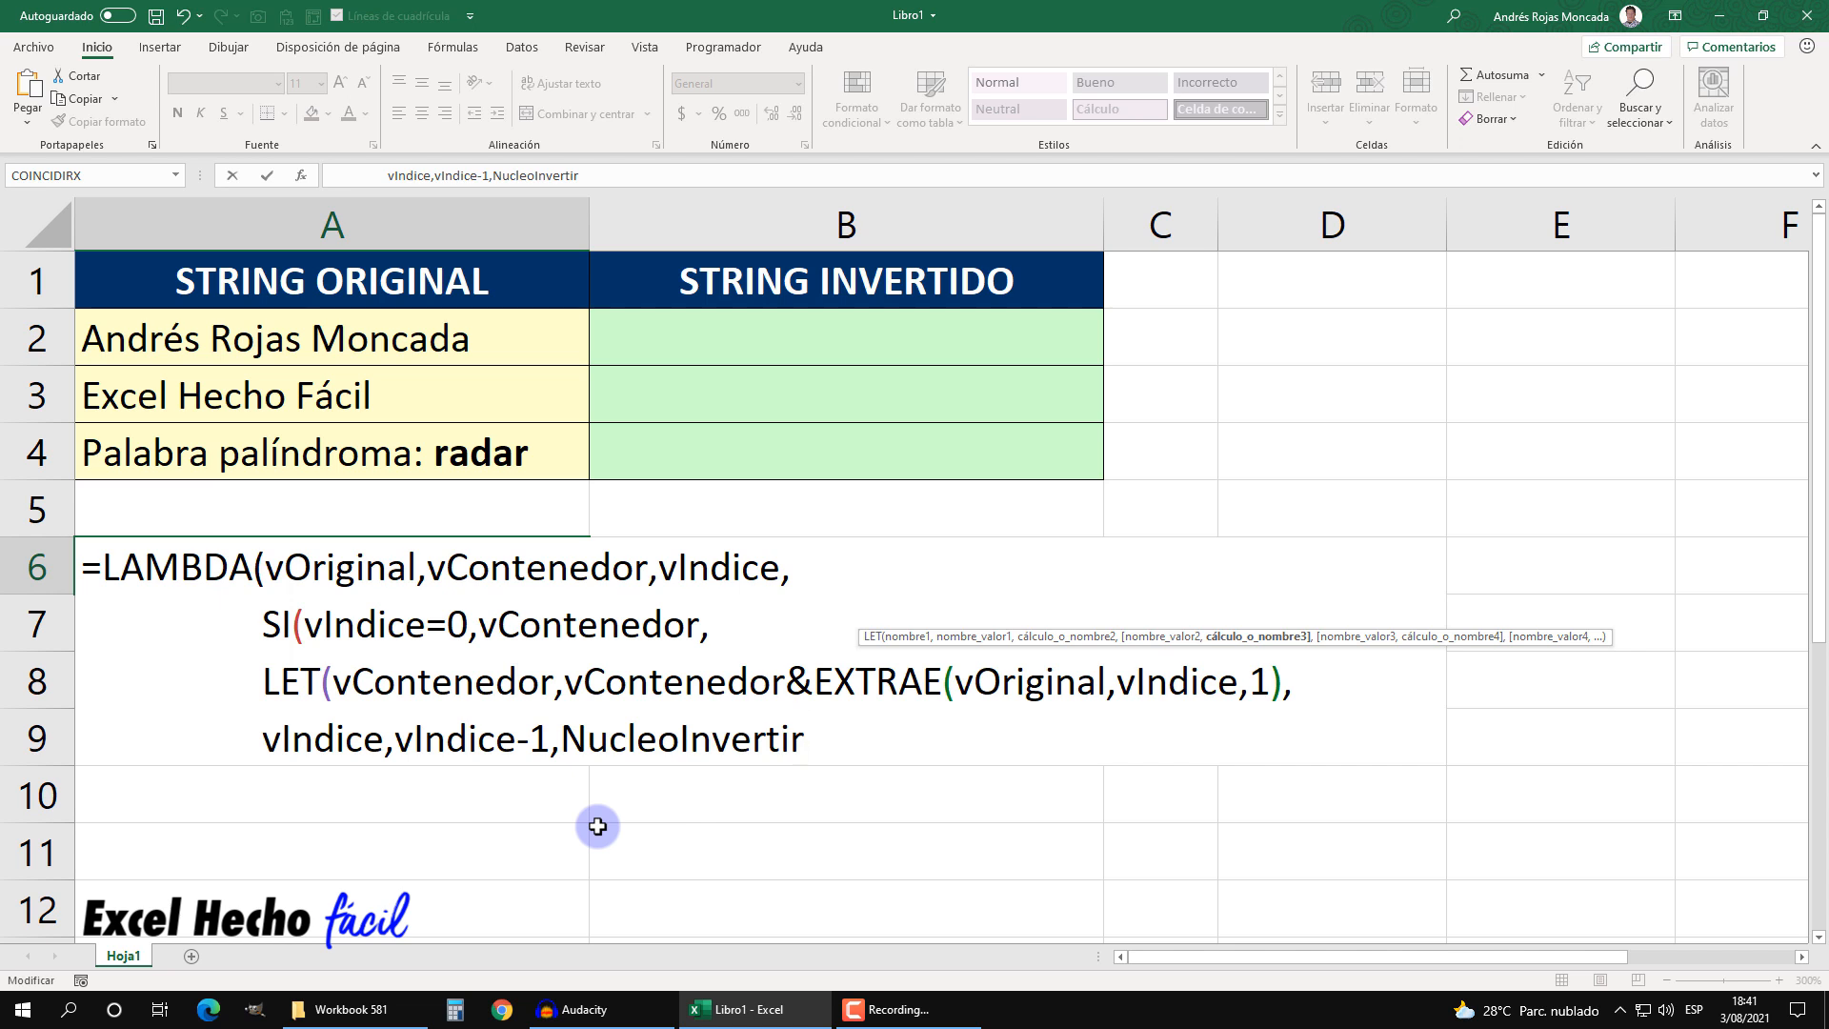
{"action": "type", "text": "("}
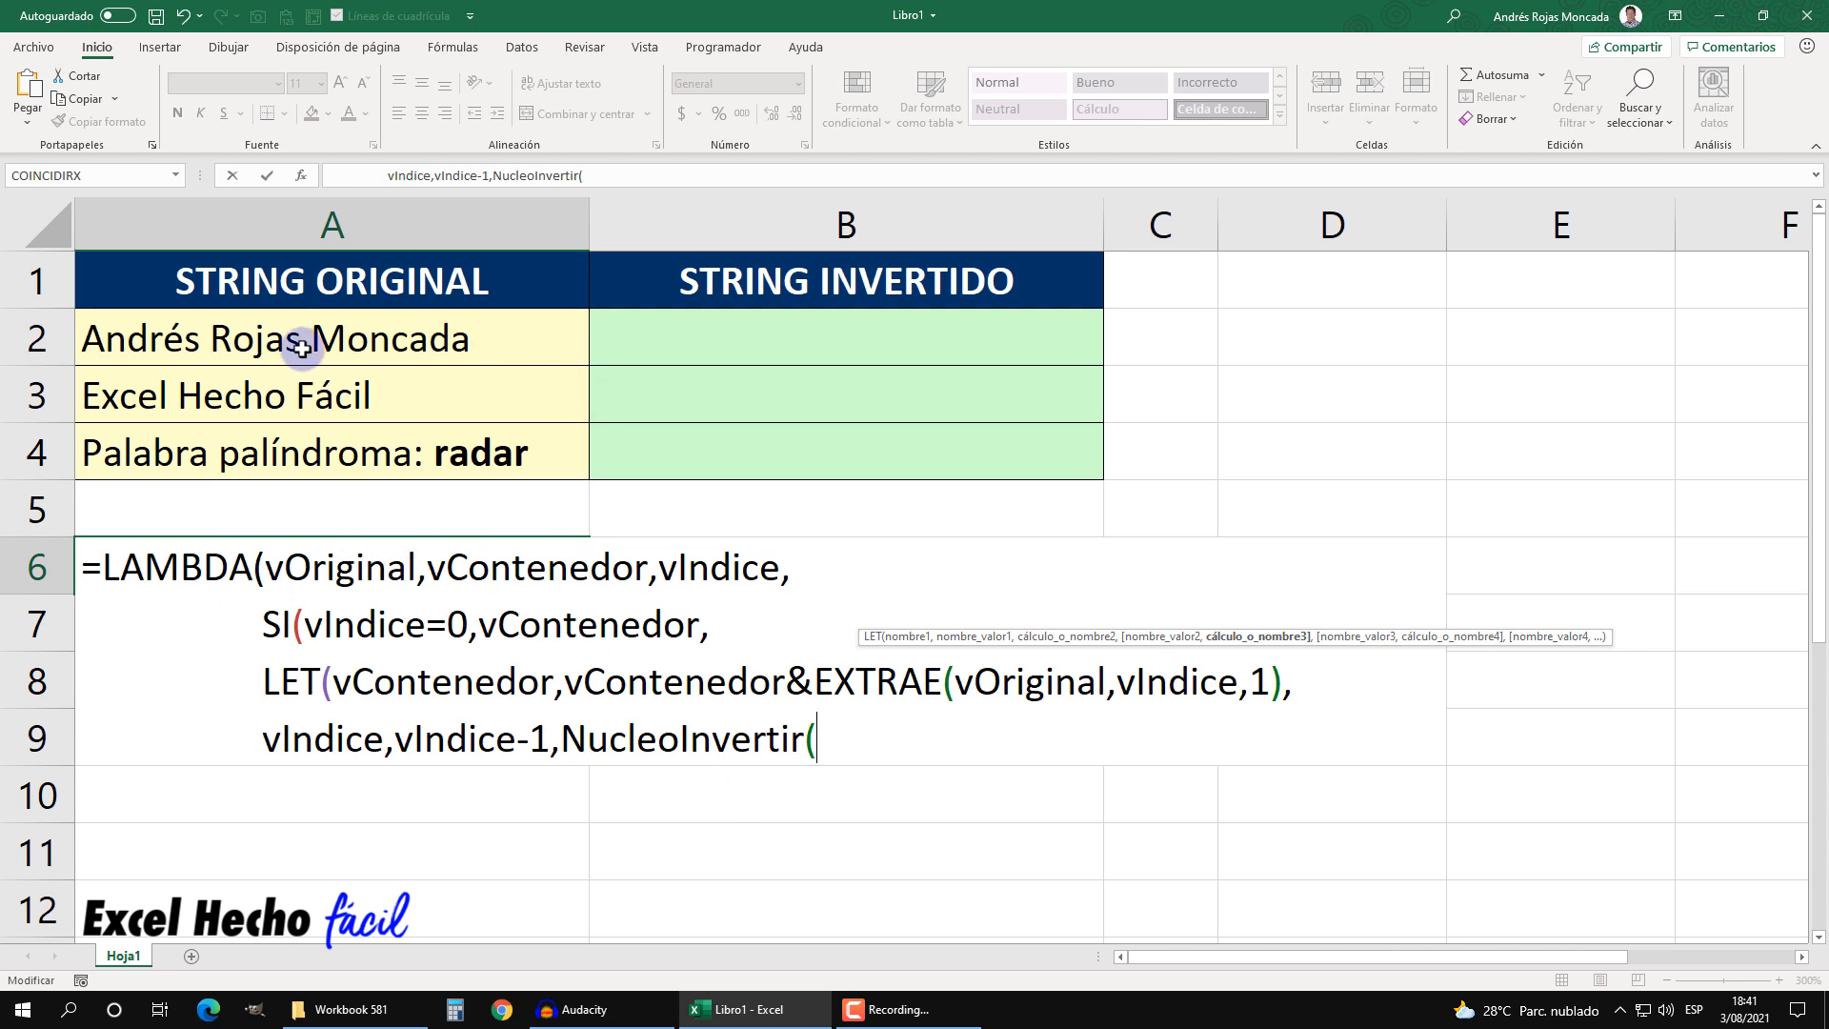
{"action": "type", "text": "vor"}
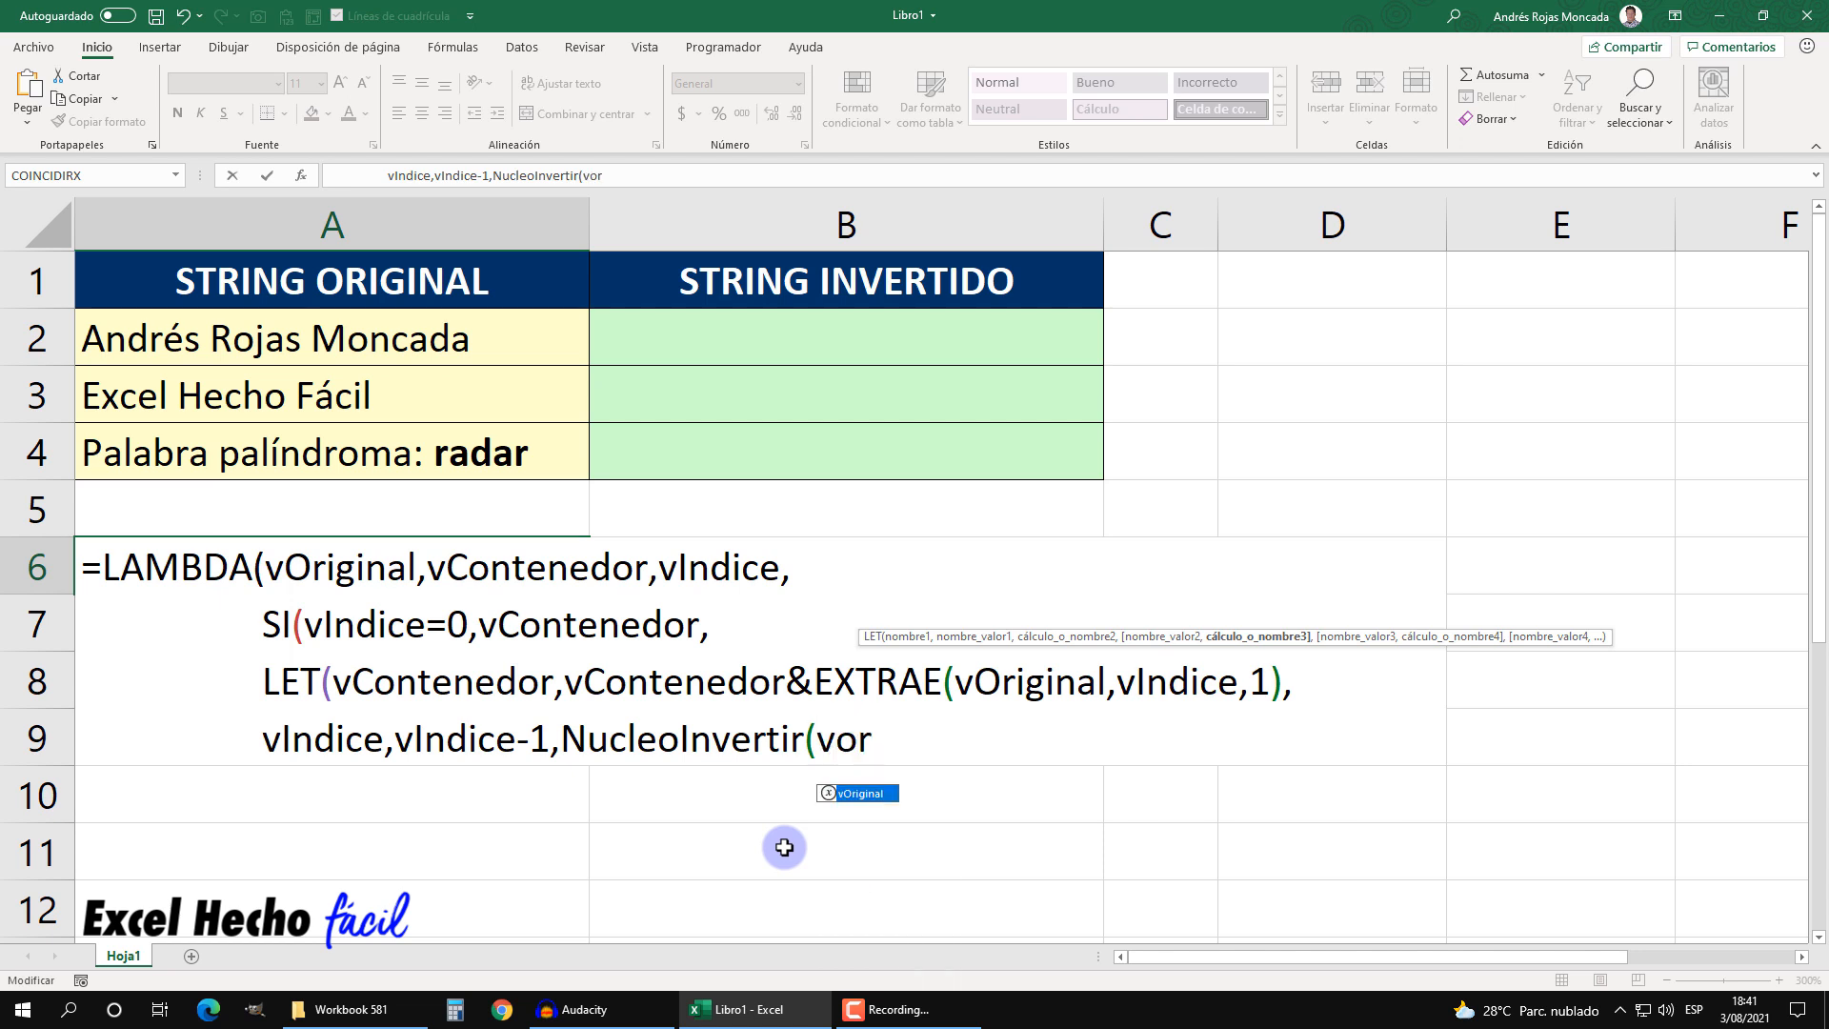
{"action": "key", "text": "Tab"}
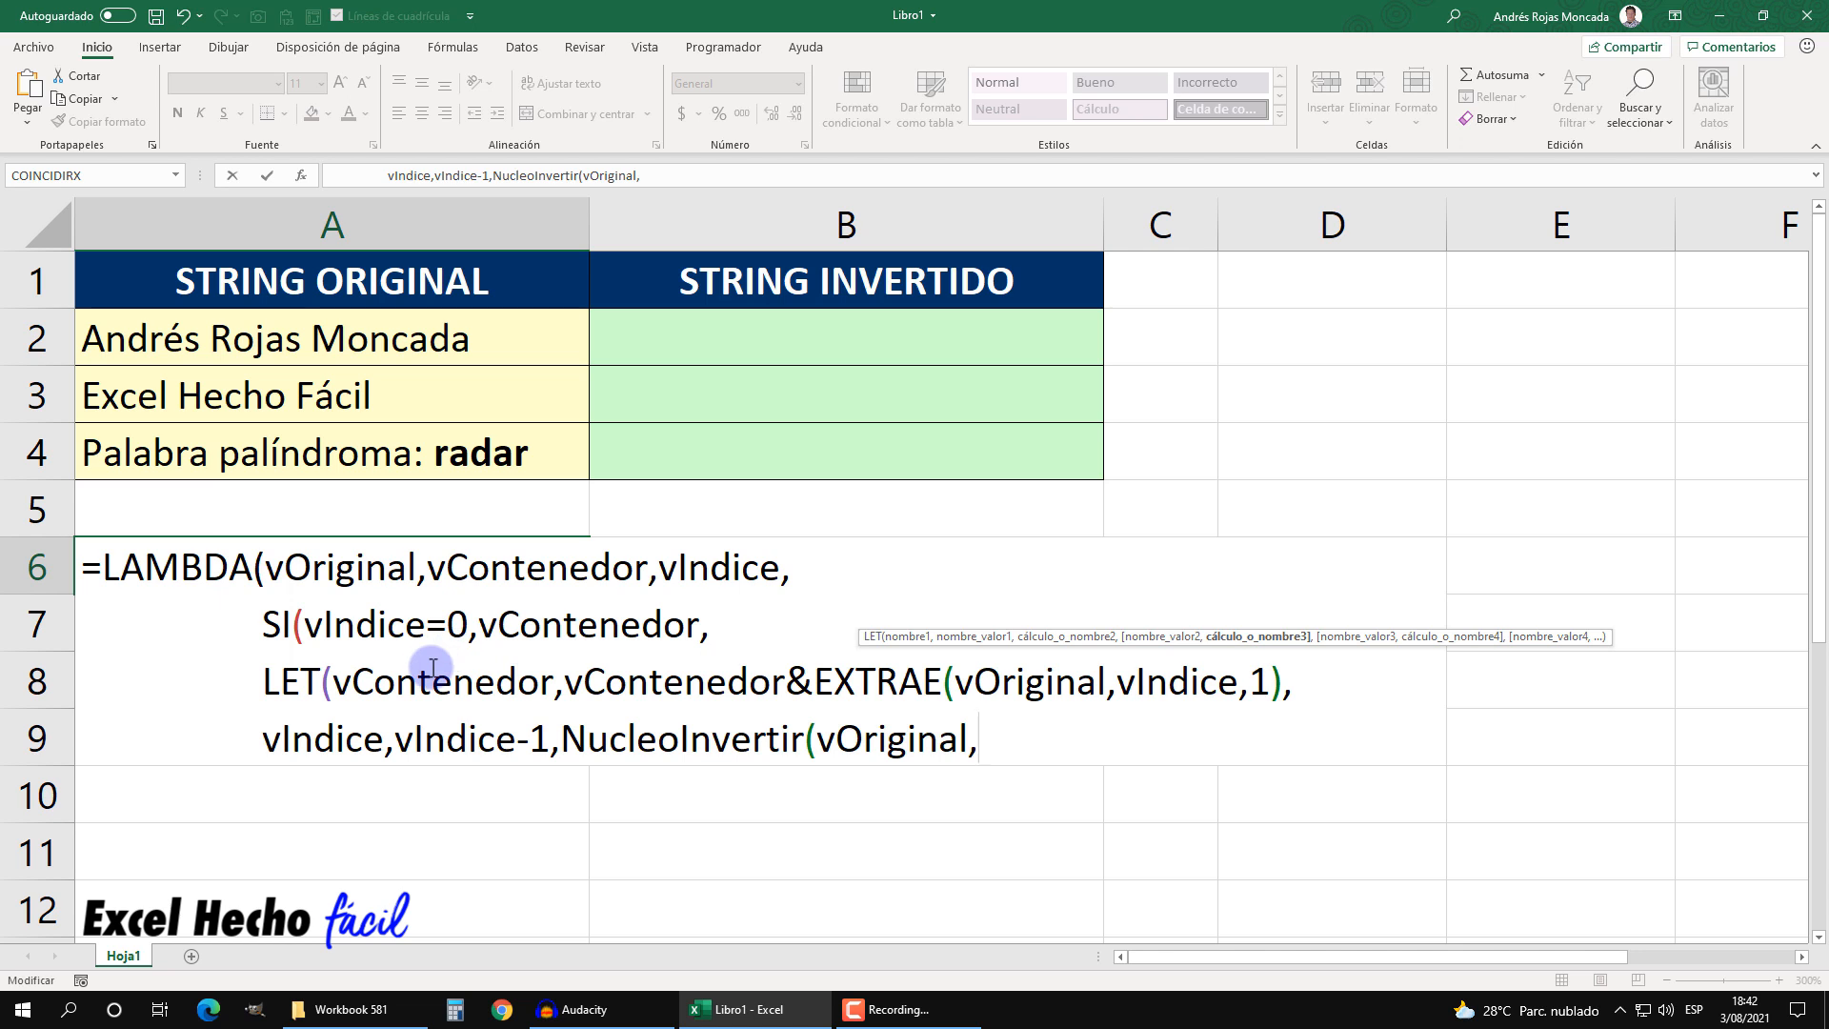
{"action": "type", "text": "vcon"}
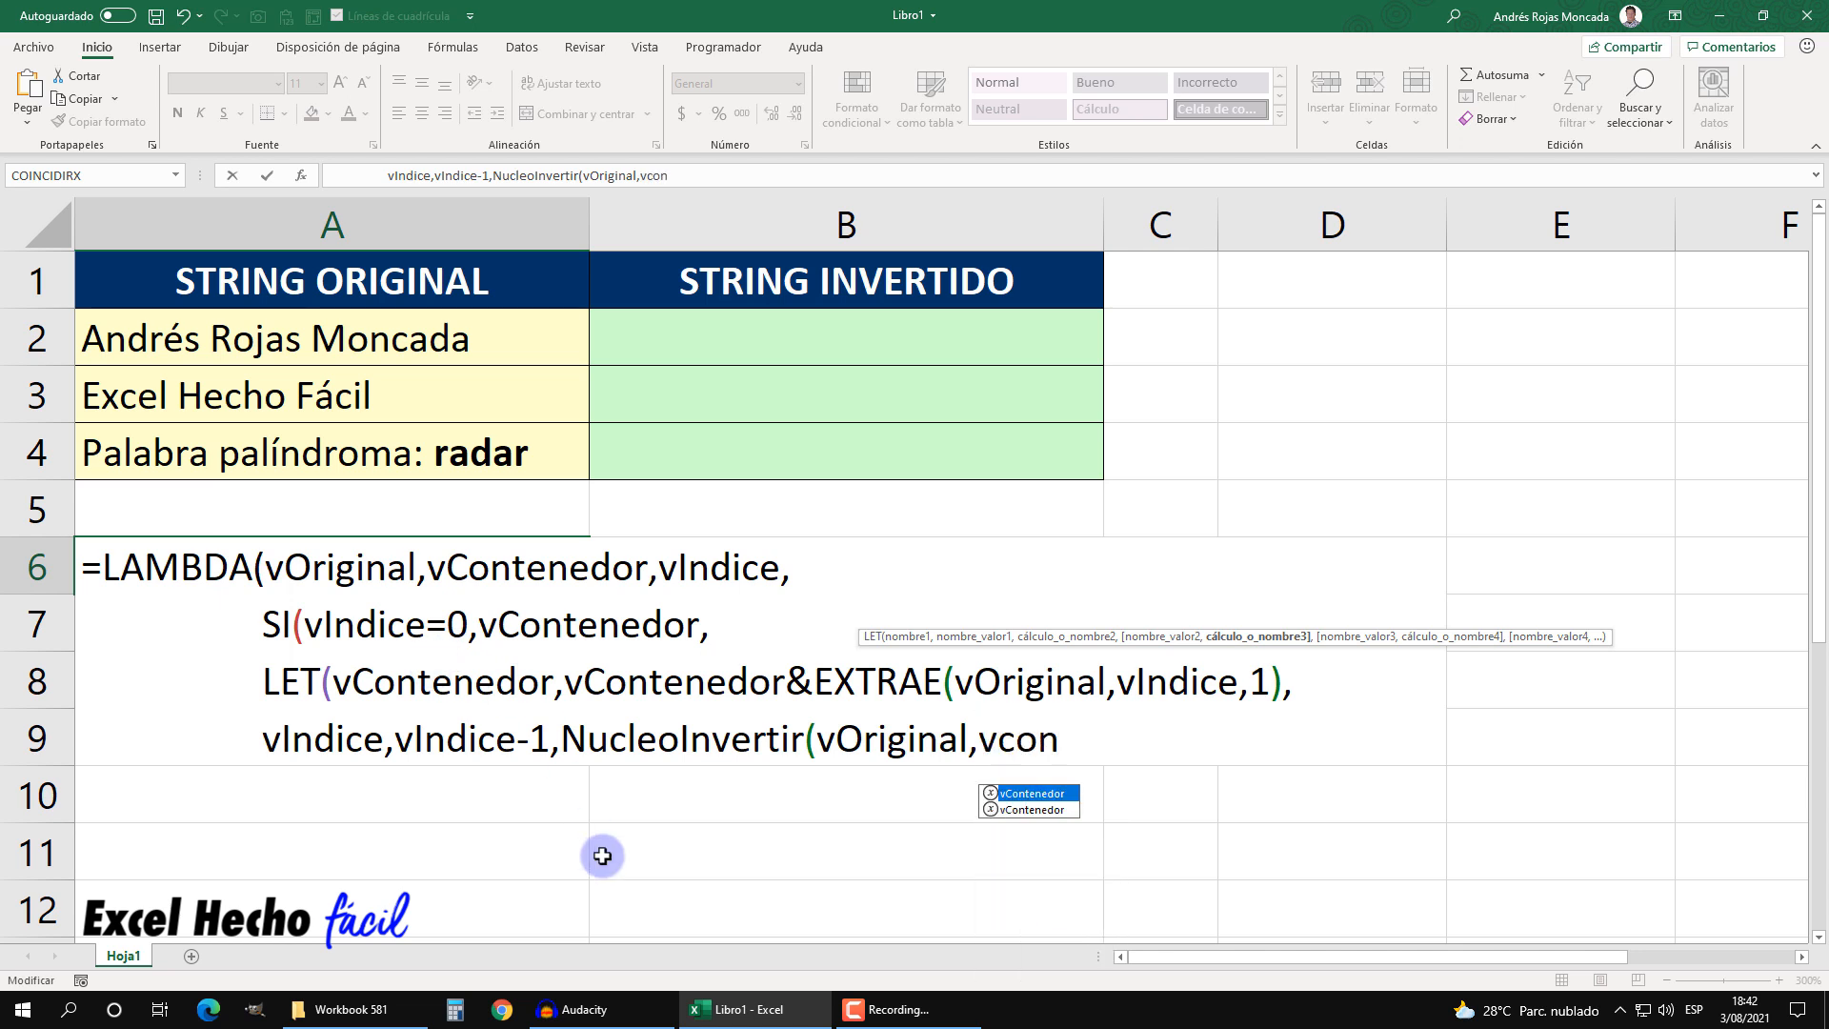
{"action": "key", "text": "Tab"}
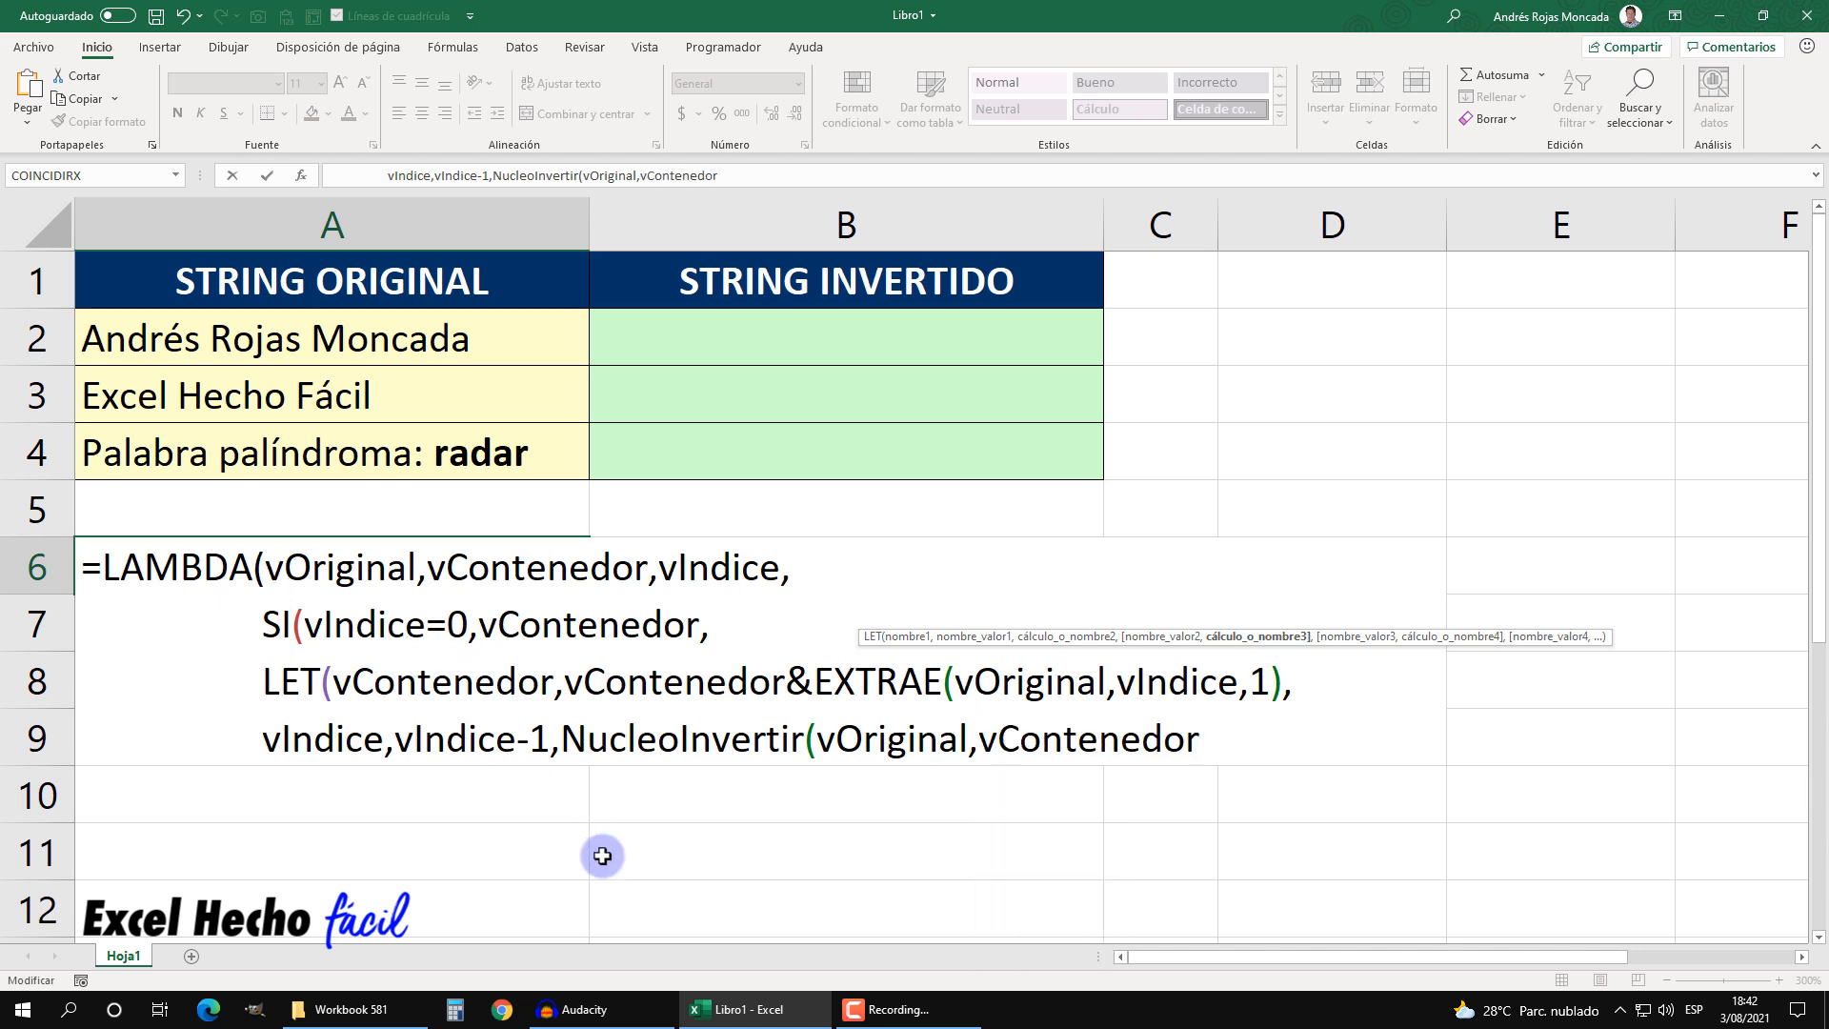
{"action": "type", "text": ","}
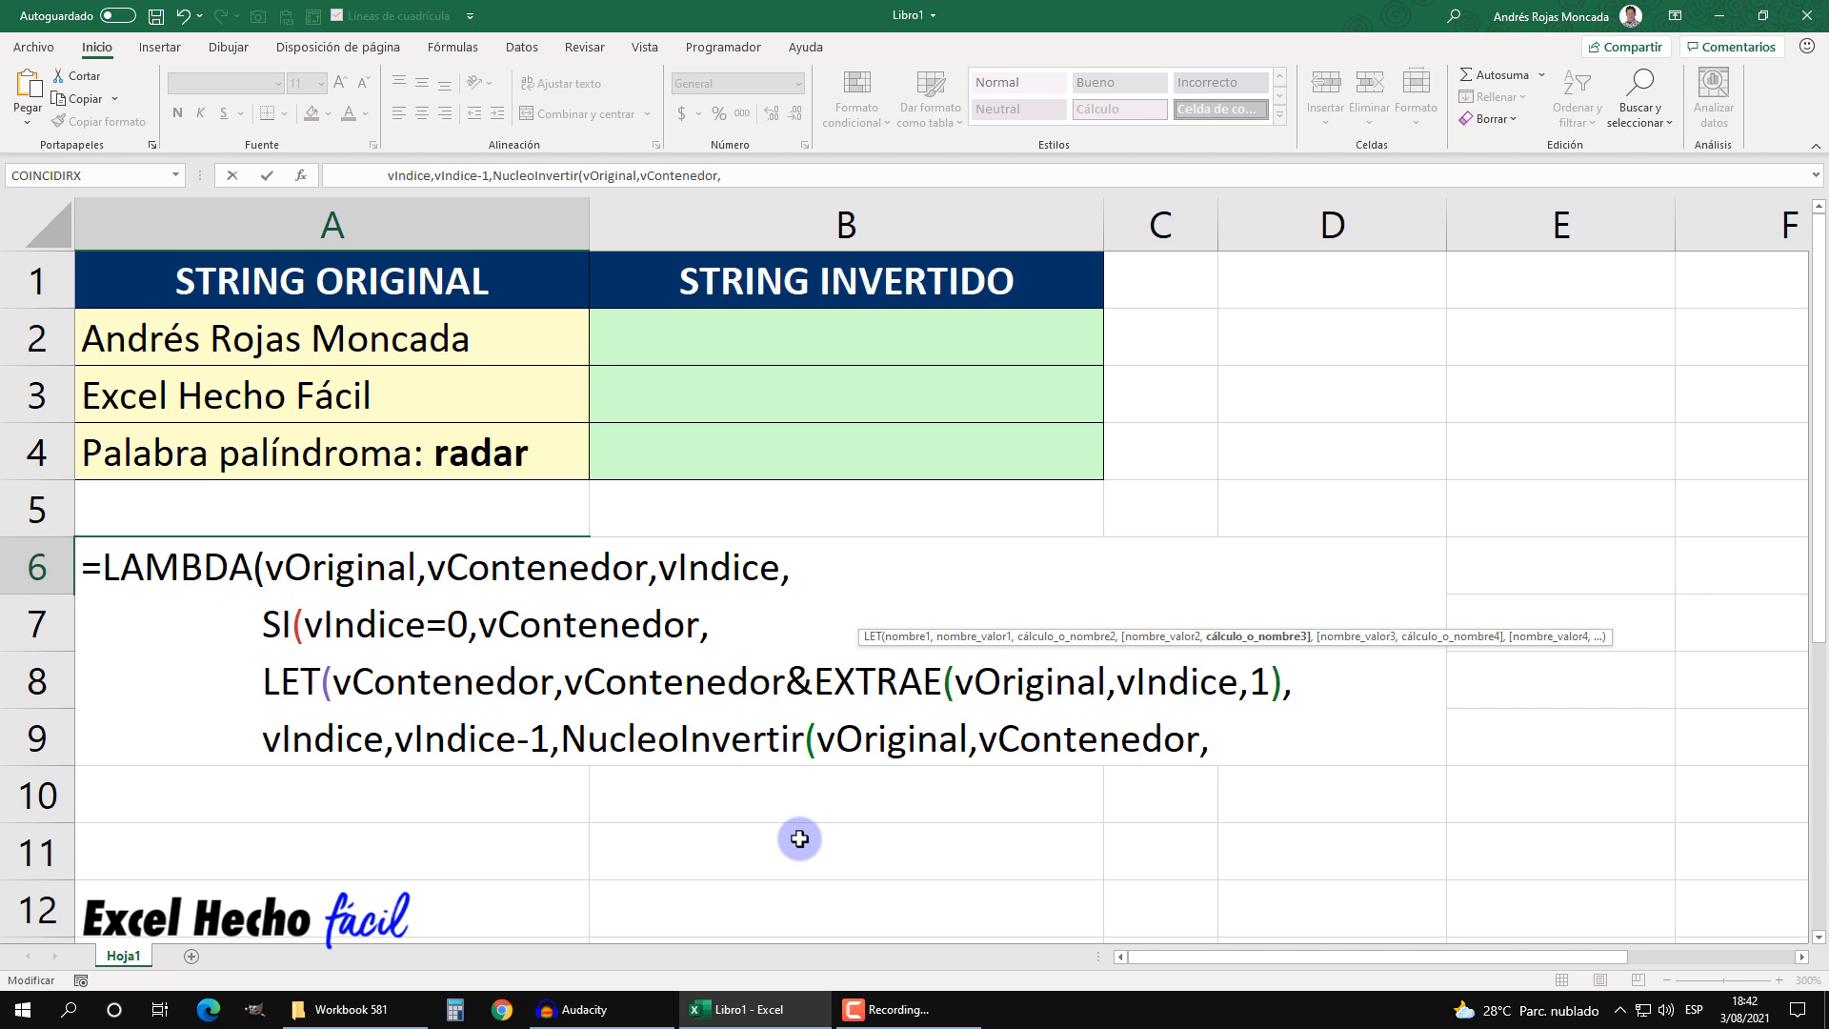
{"action": "type", "text": "vin"}
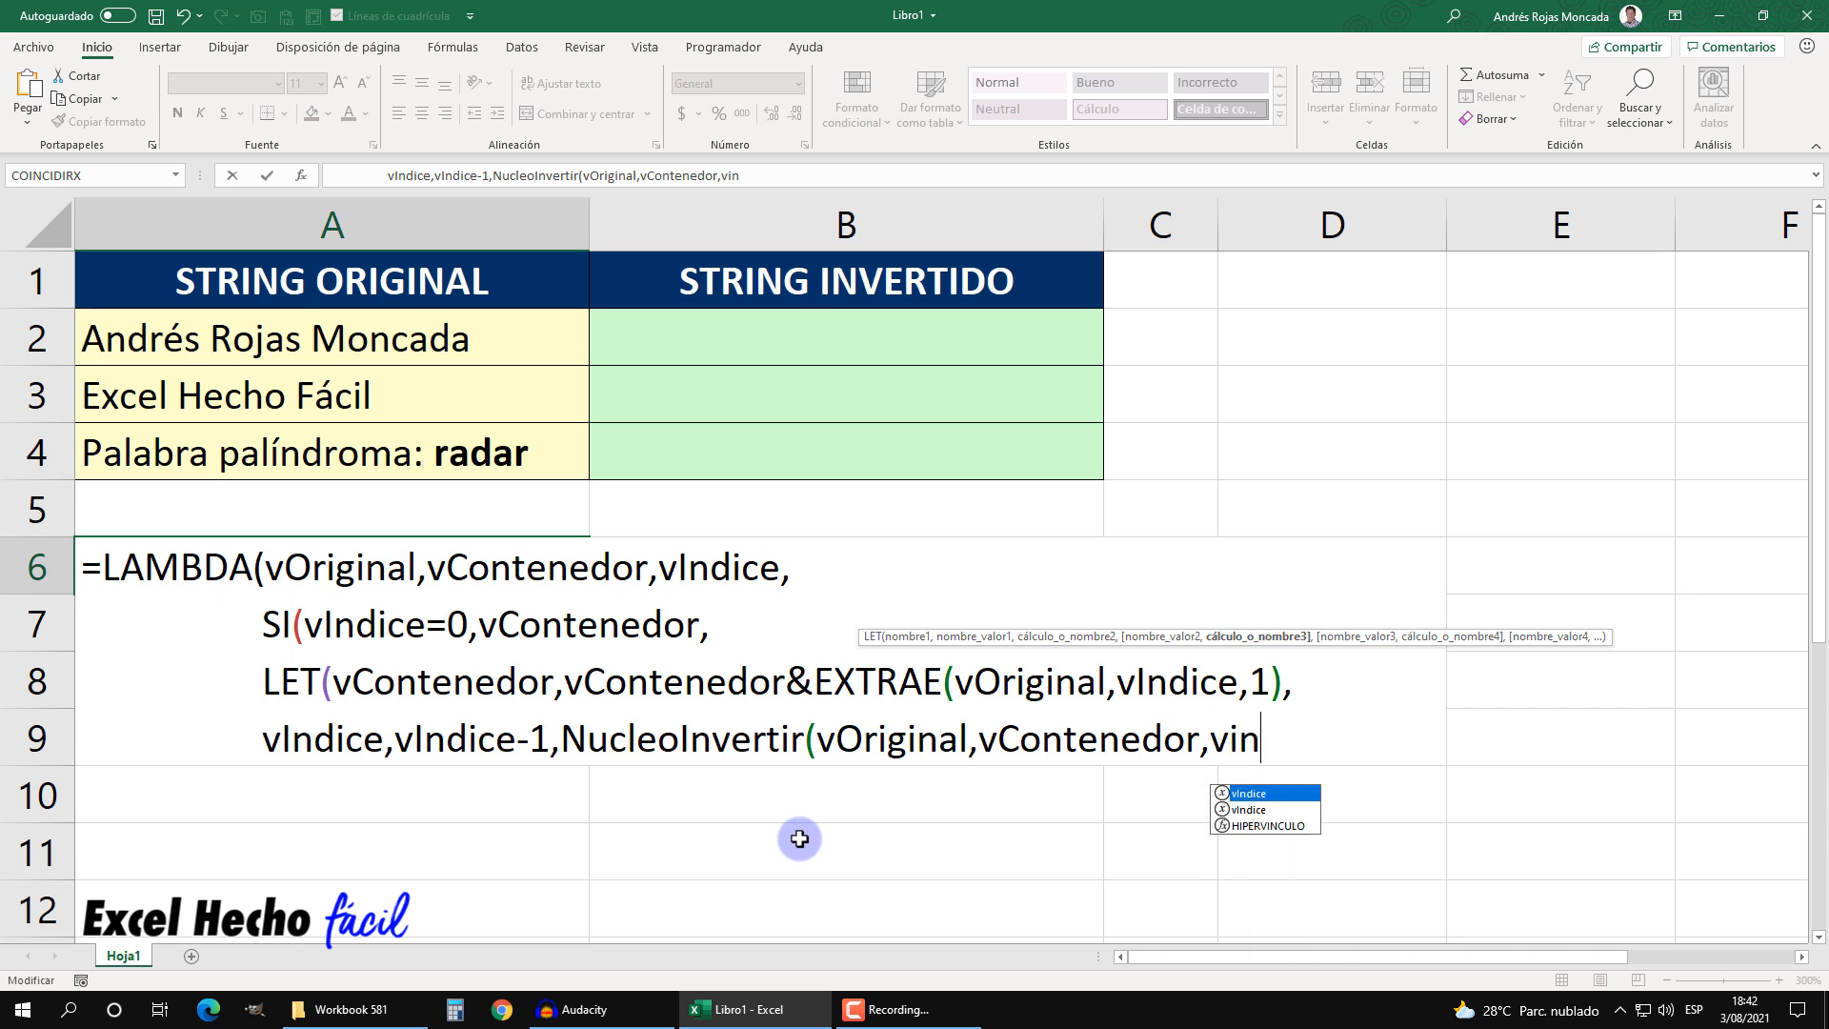
{"action": "key", "text": "Tab"}
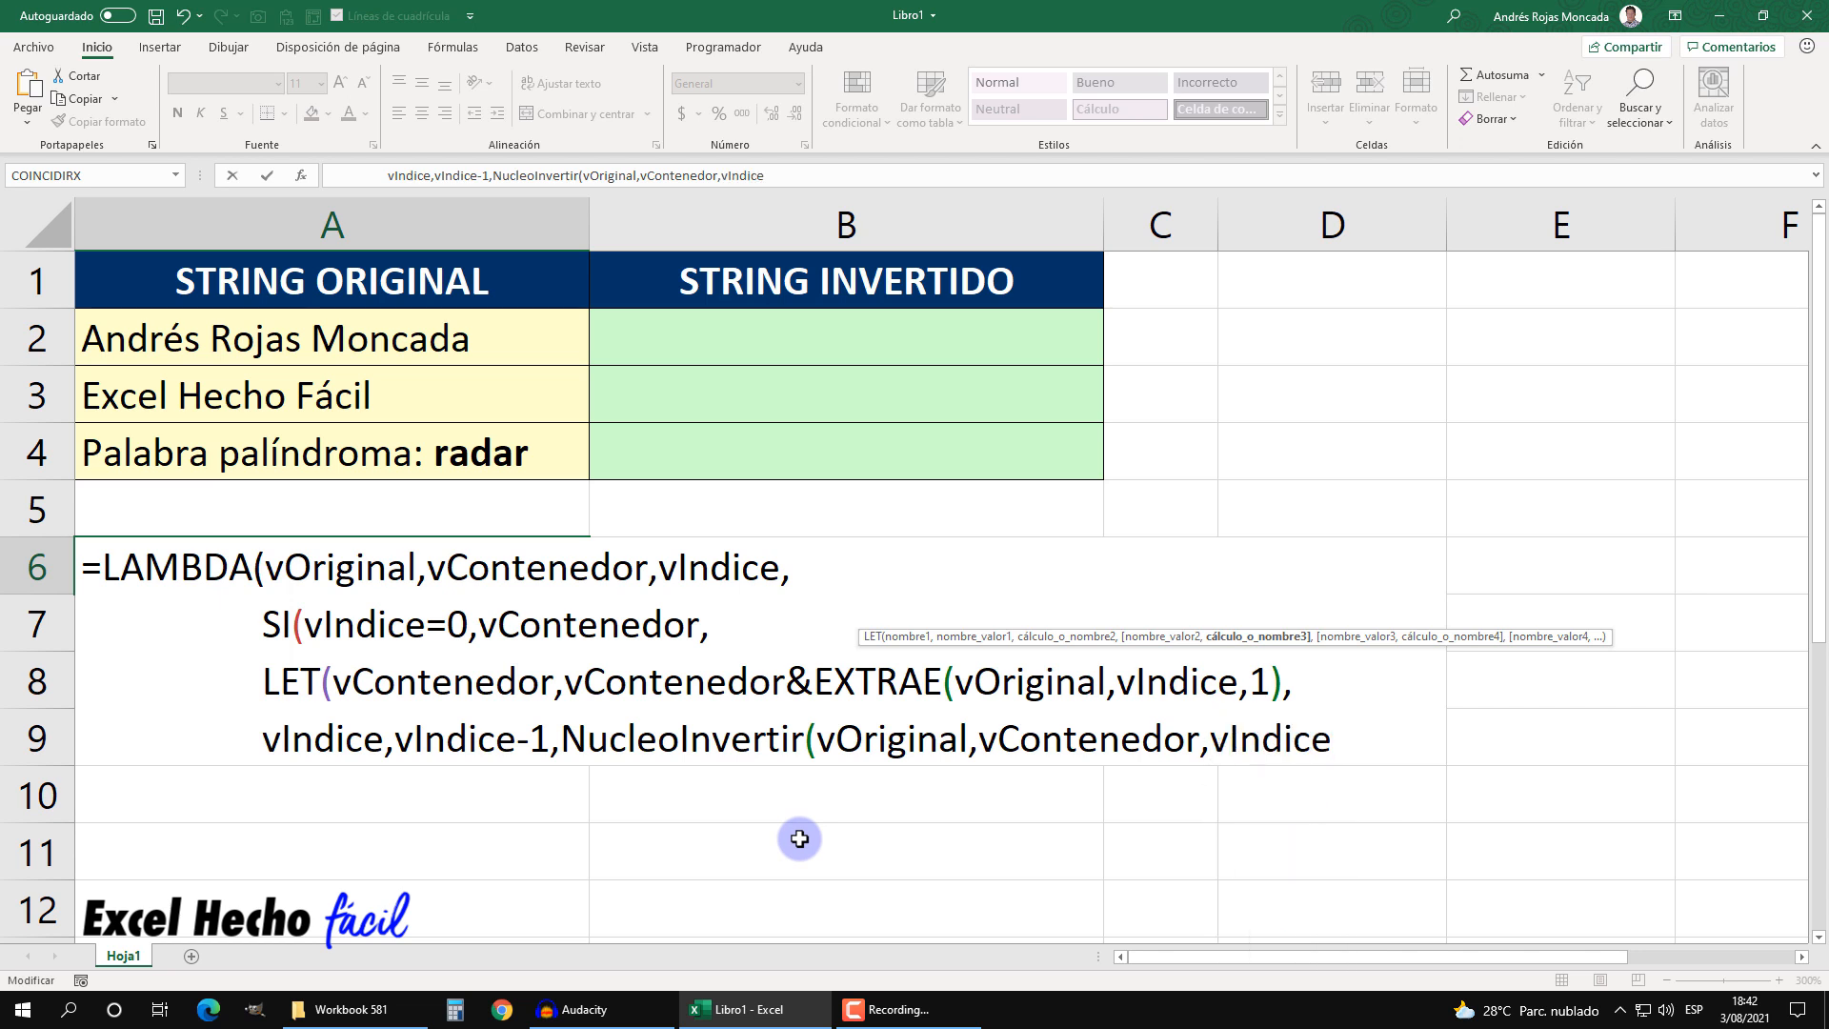
{"action": "type", "text": ")"}
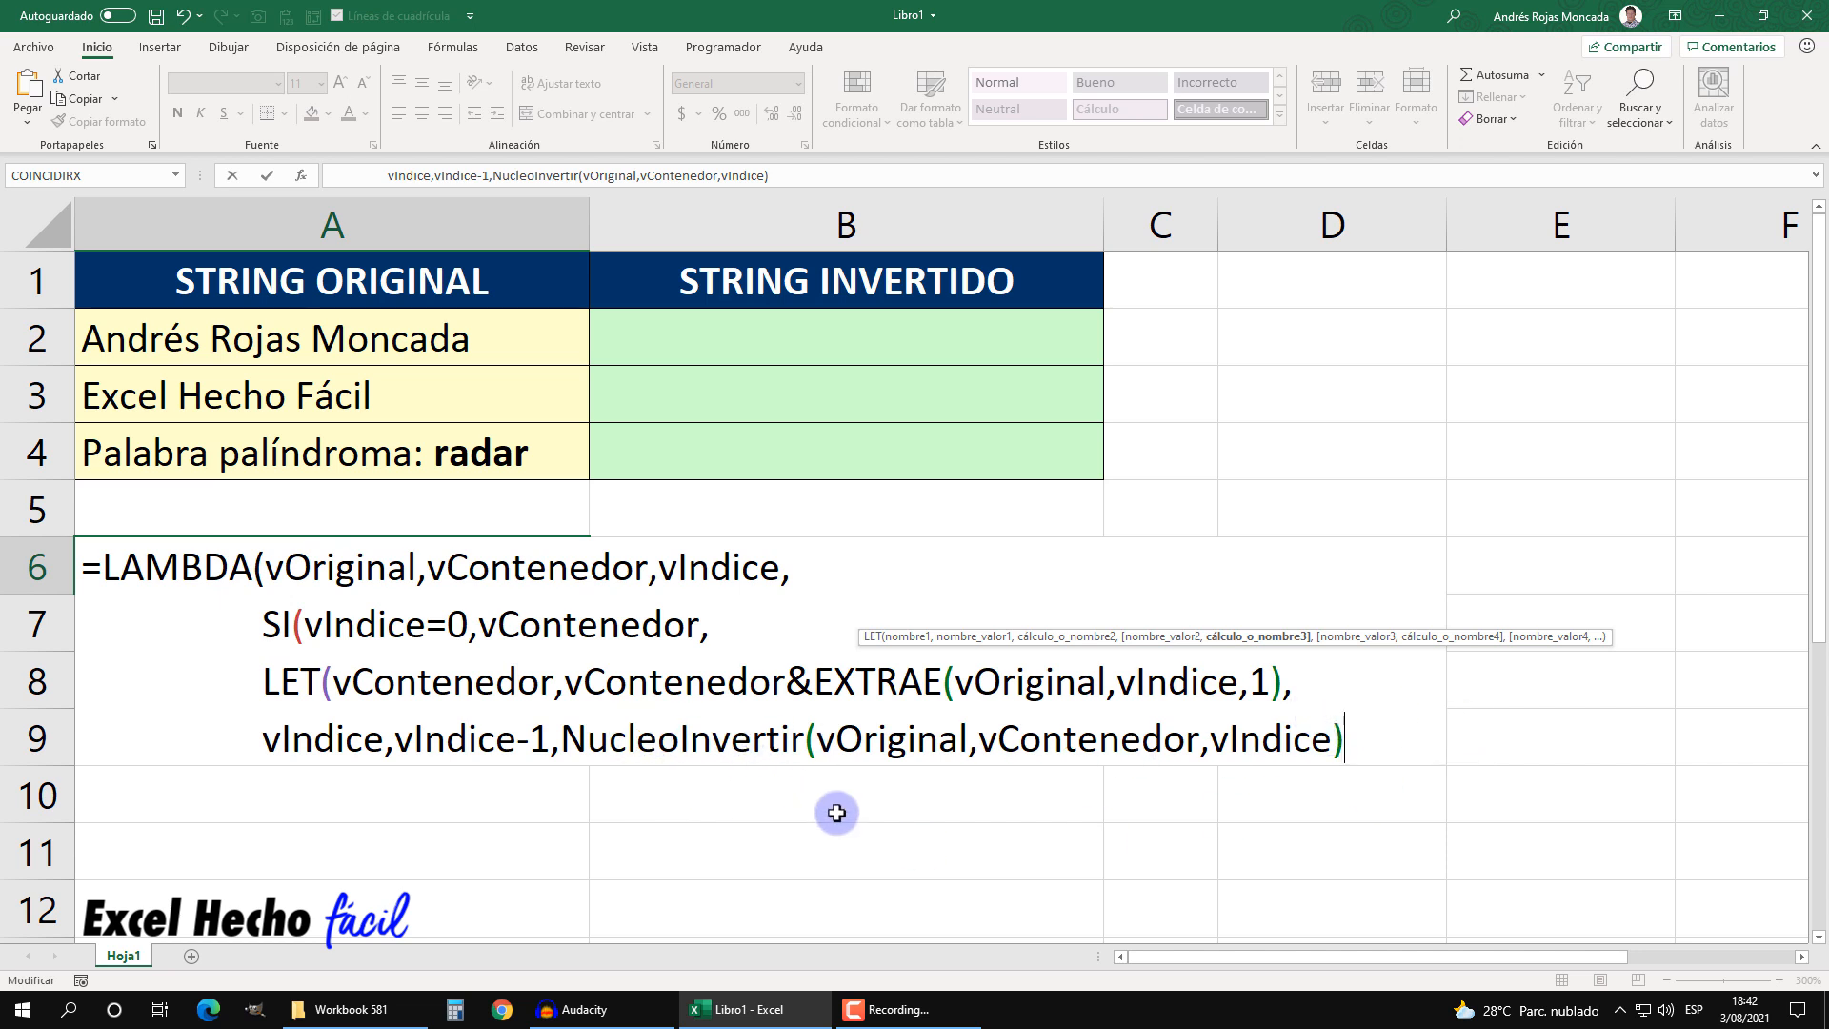
- Close the parentheses of the LET, SI and LAMBDA functions at the end of the formula
{"action": "type", "text": ")"}
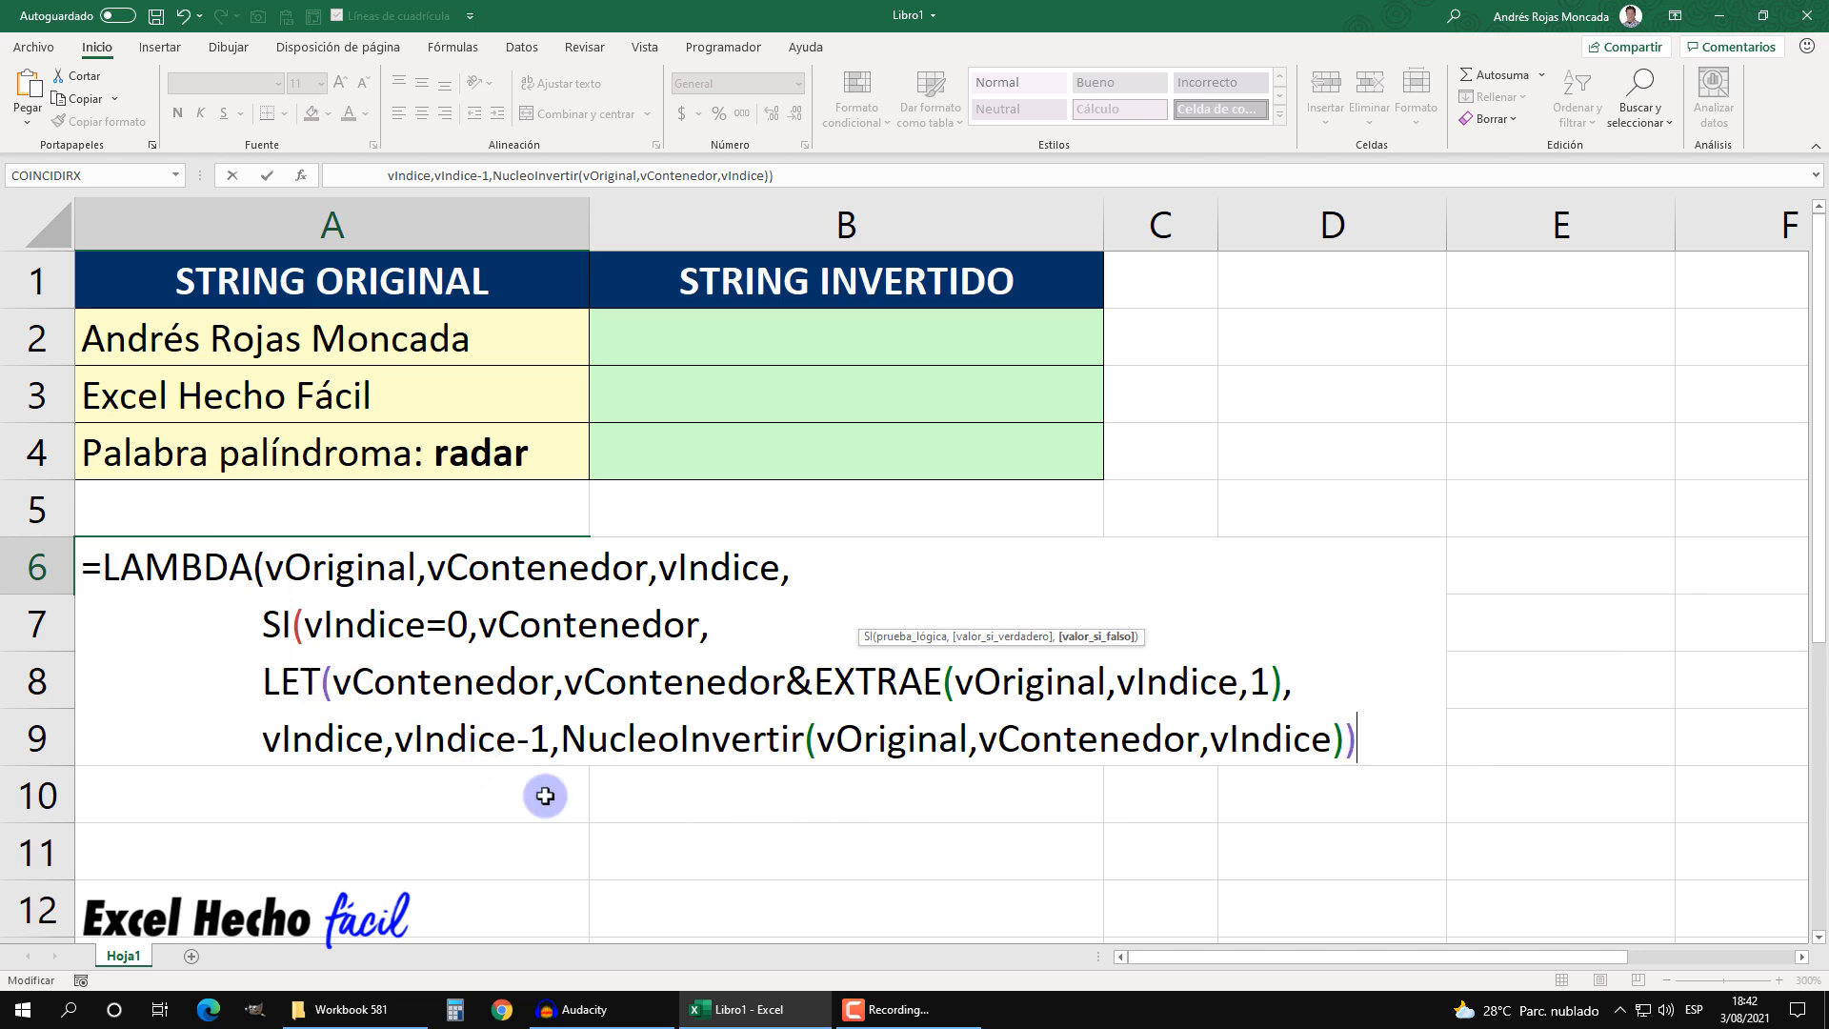
{"action": "type", "text": ")"}
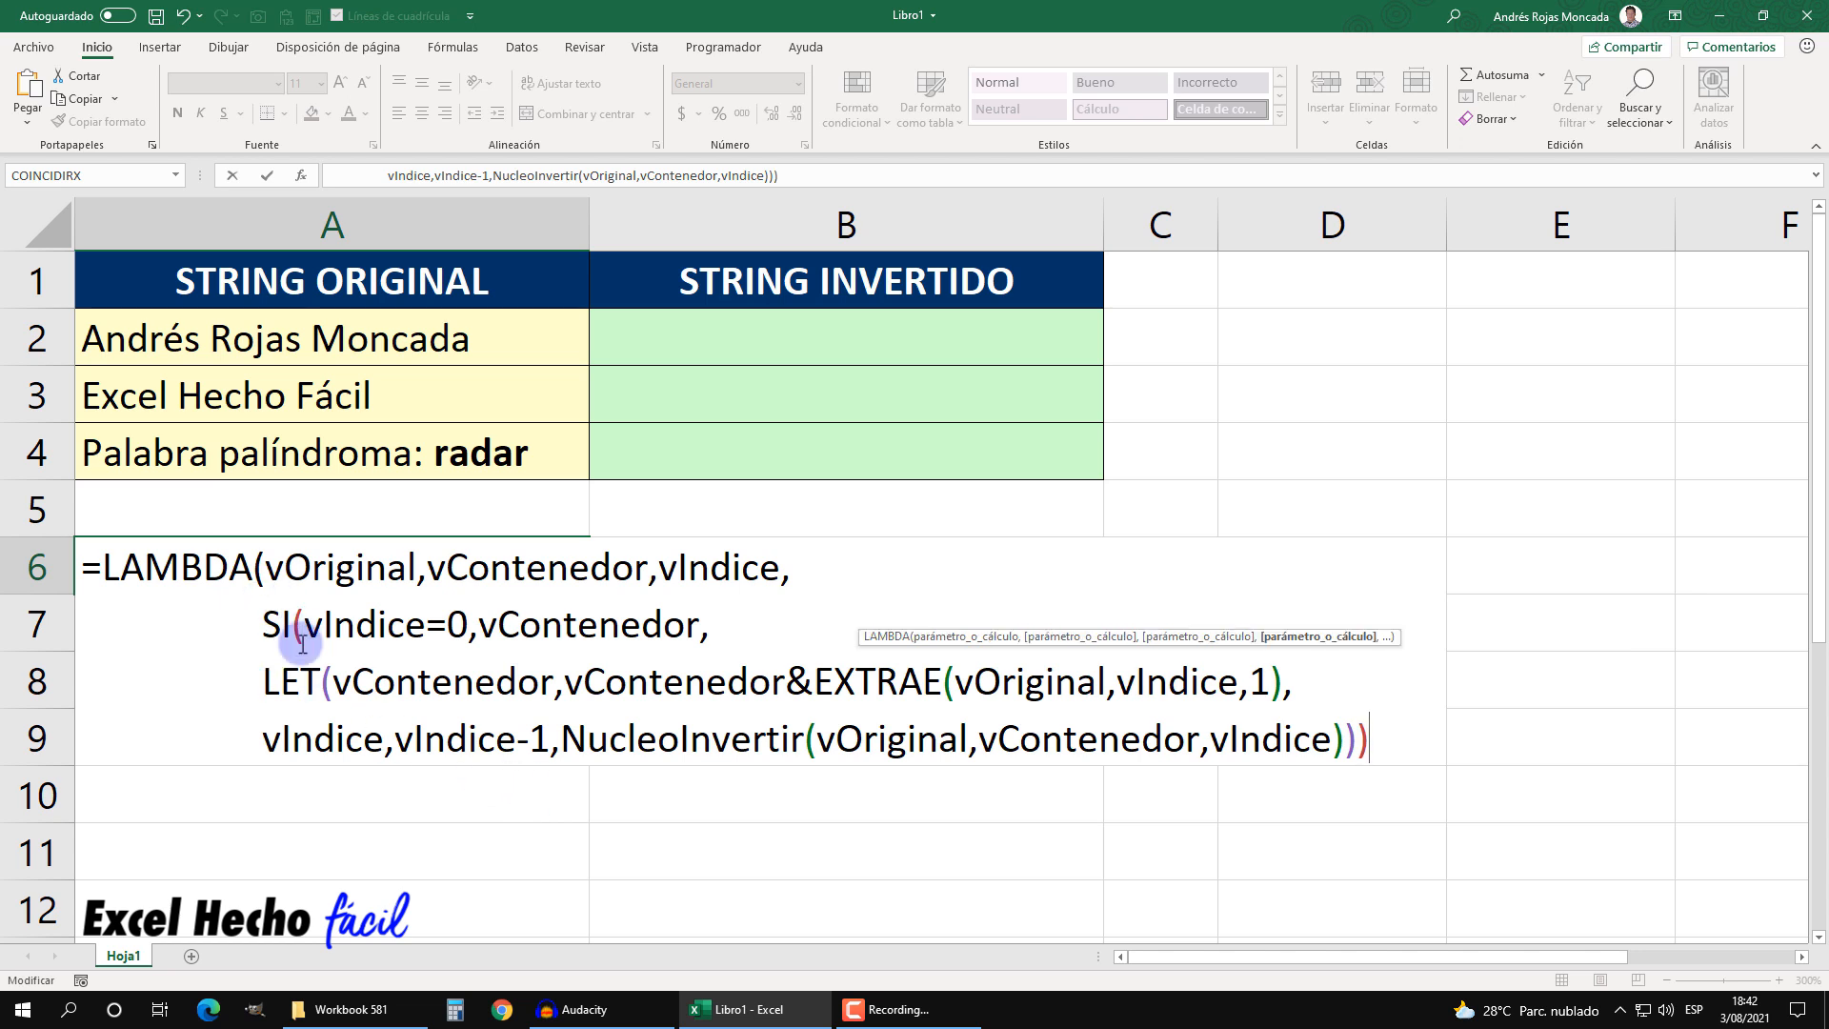
{"action": "type", "text": ")"}
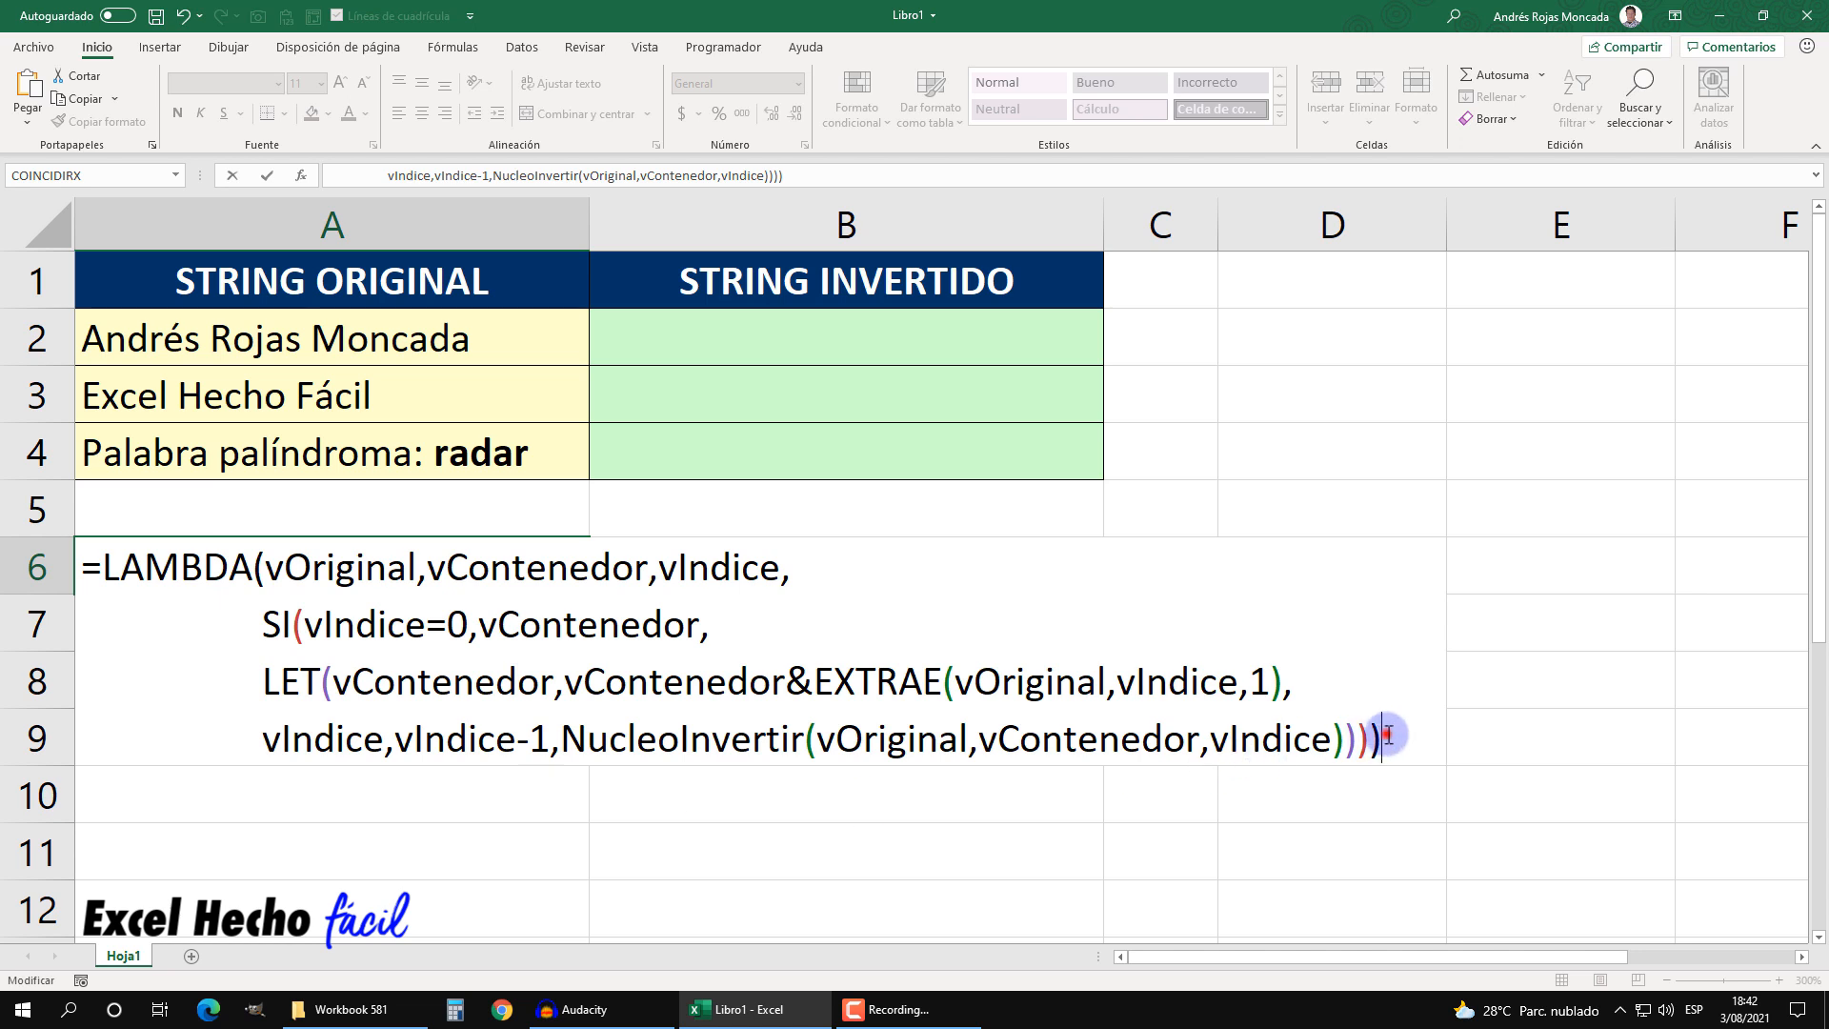
- Copy the text of the whole LAMBDA formula and enter the formula in cell A6
{"action": "left_click_drag", "start_coordinate": [1381, 738], "coordinate": [86, 564]}
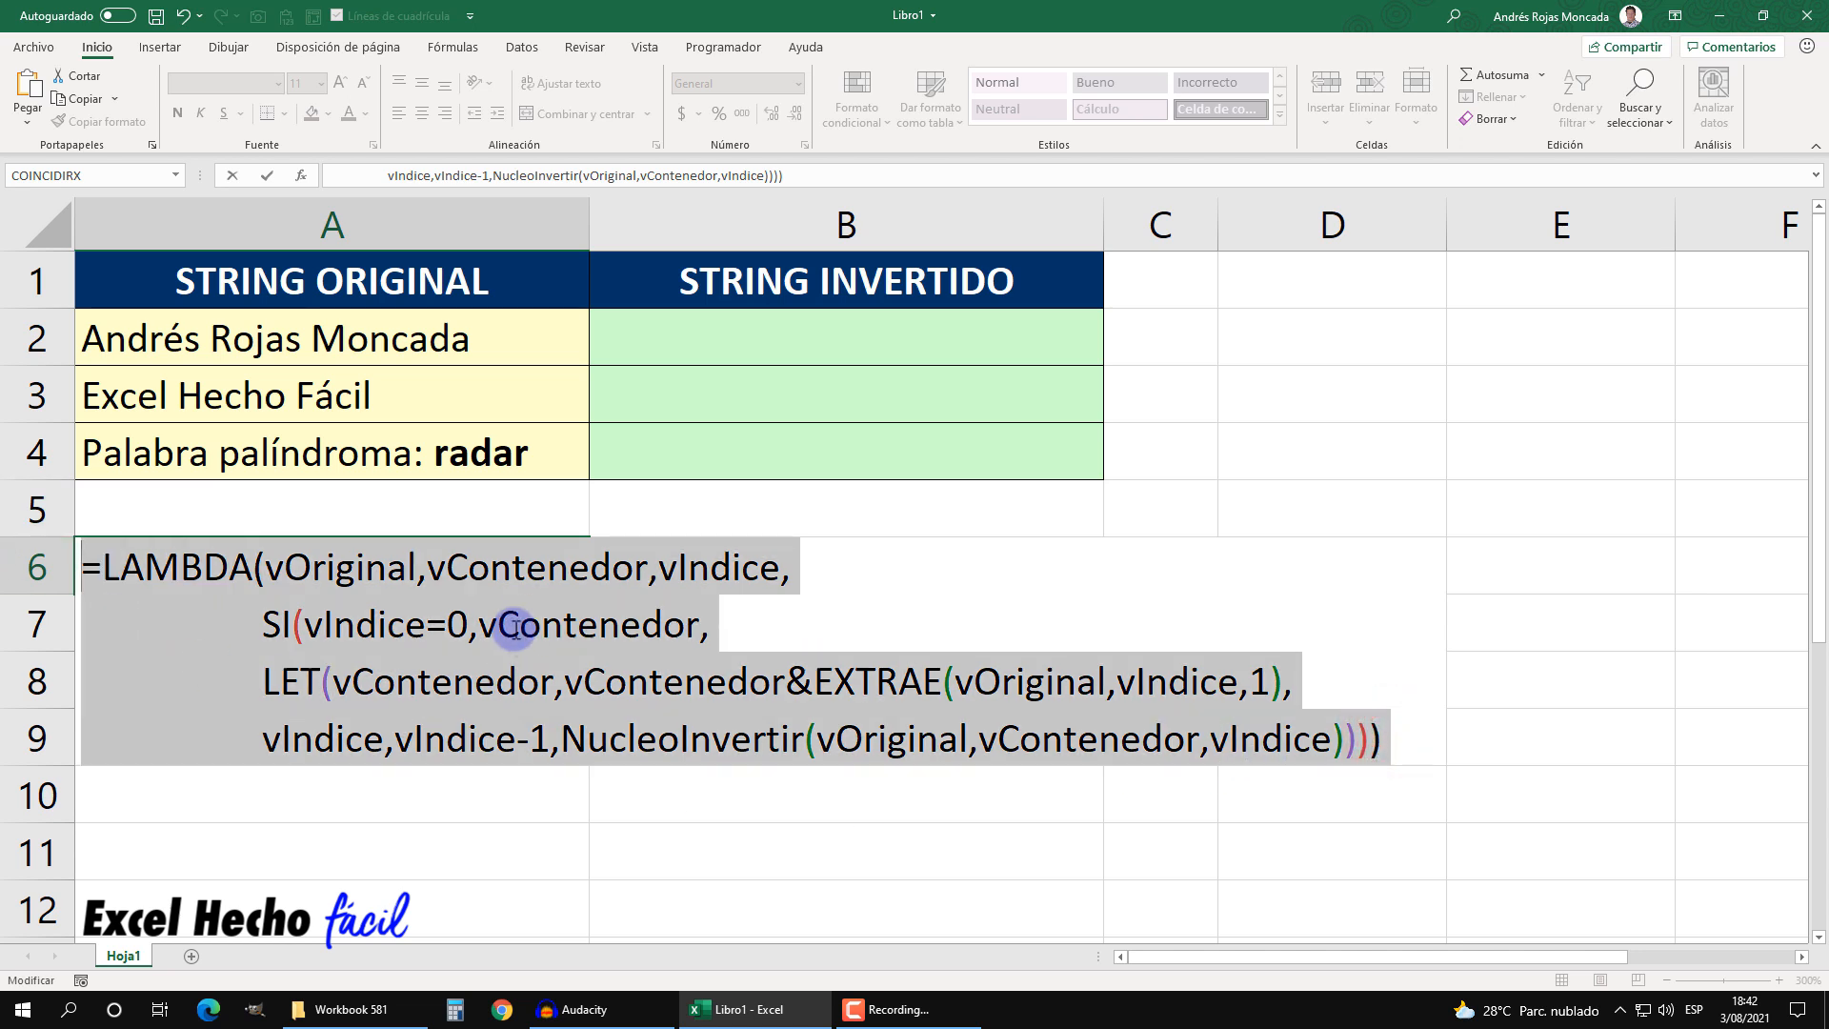
{"action": "key", "text": "ctrl+c"}
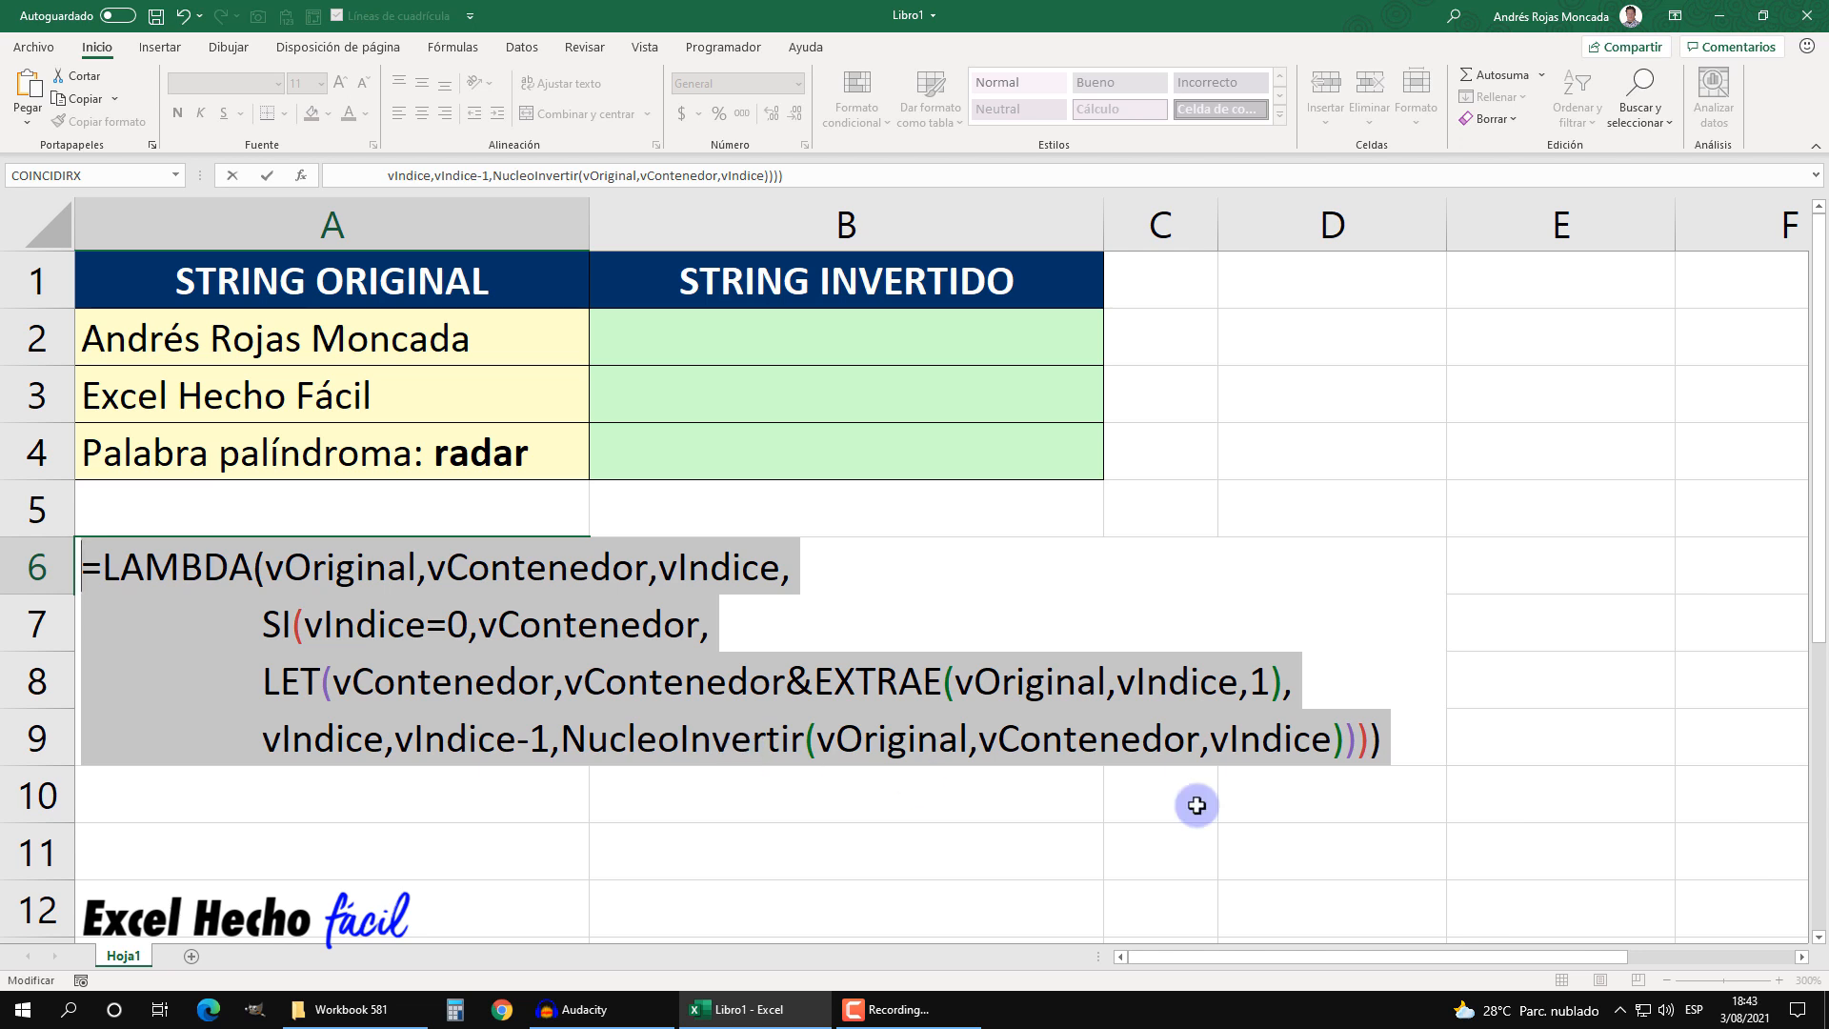
{"action": "left_click", "coordinate": [1395, 739]}
{"action": "key", "text": "Return"}
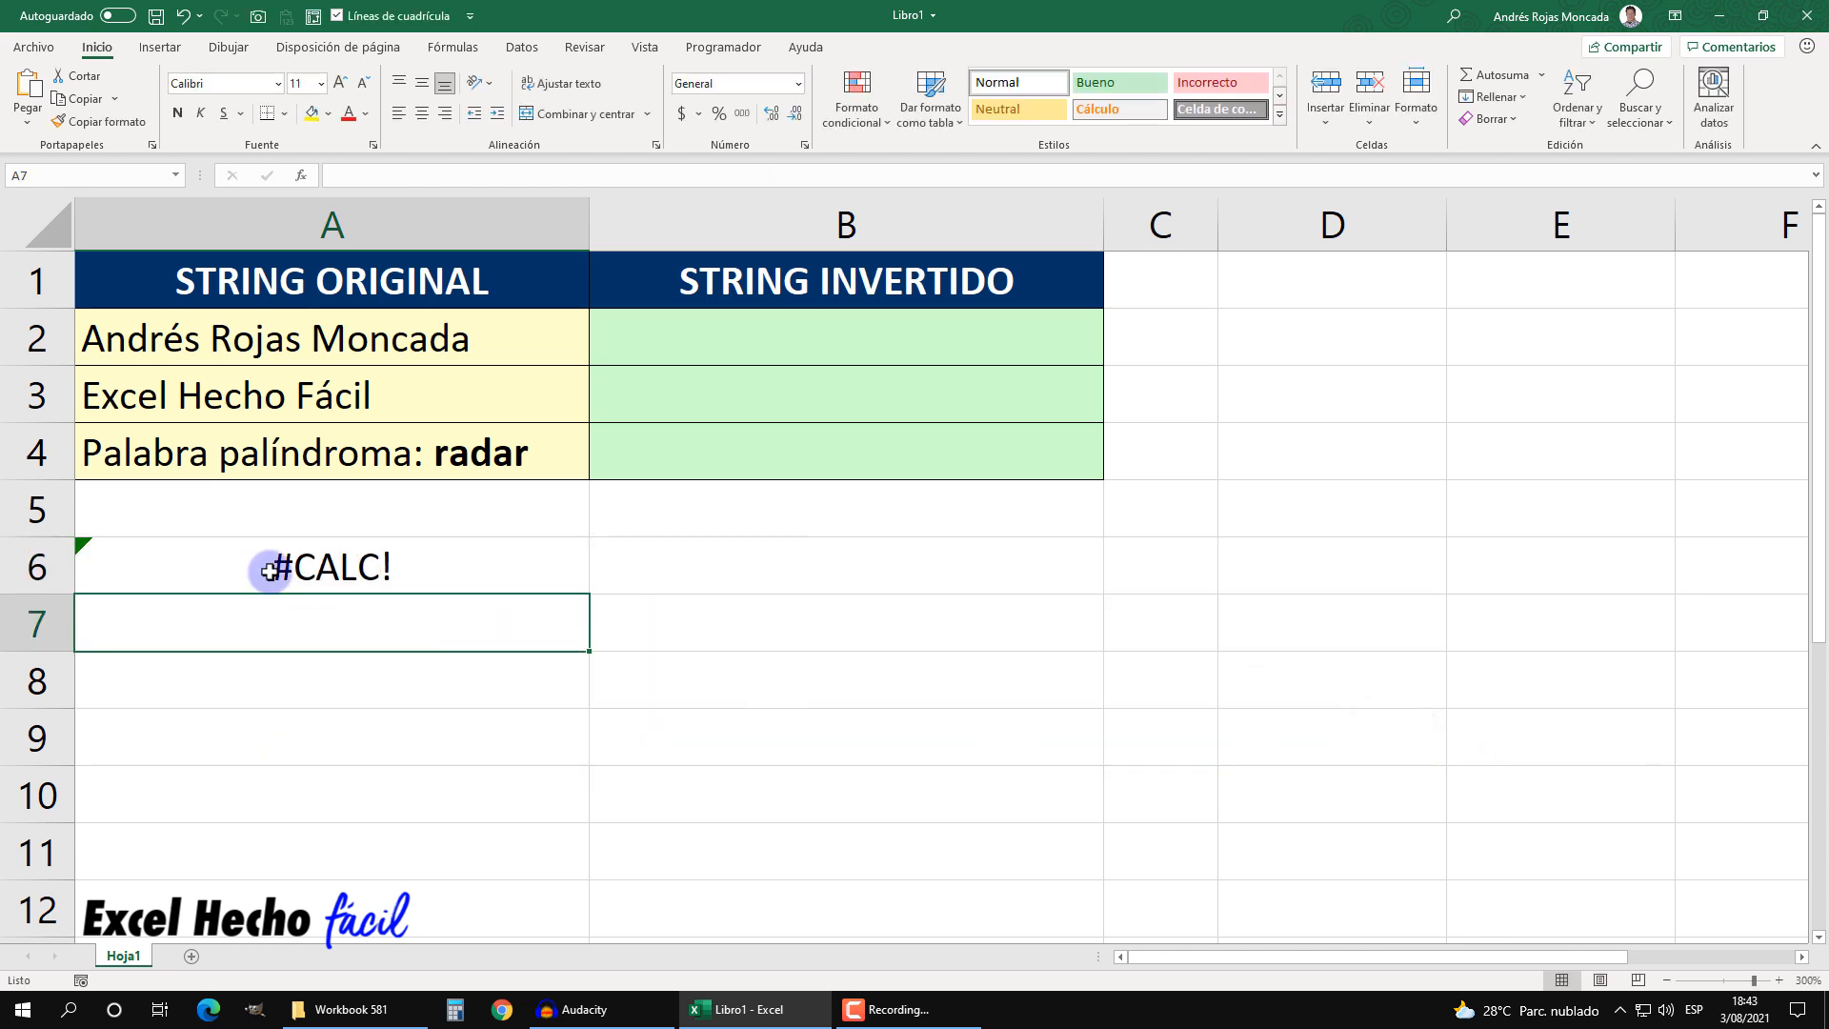
- Define the workbook-scoped name NucleoInvertir with the copied LAMBDA formula as its reference, and check it in the list of defined names
{"action": "left_click", "coordinate": [459, 50]}
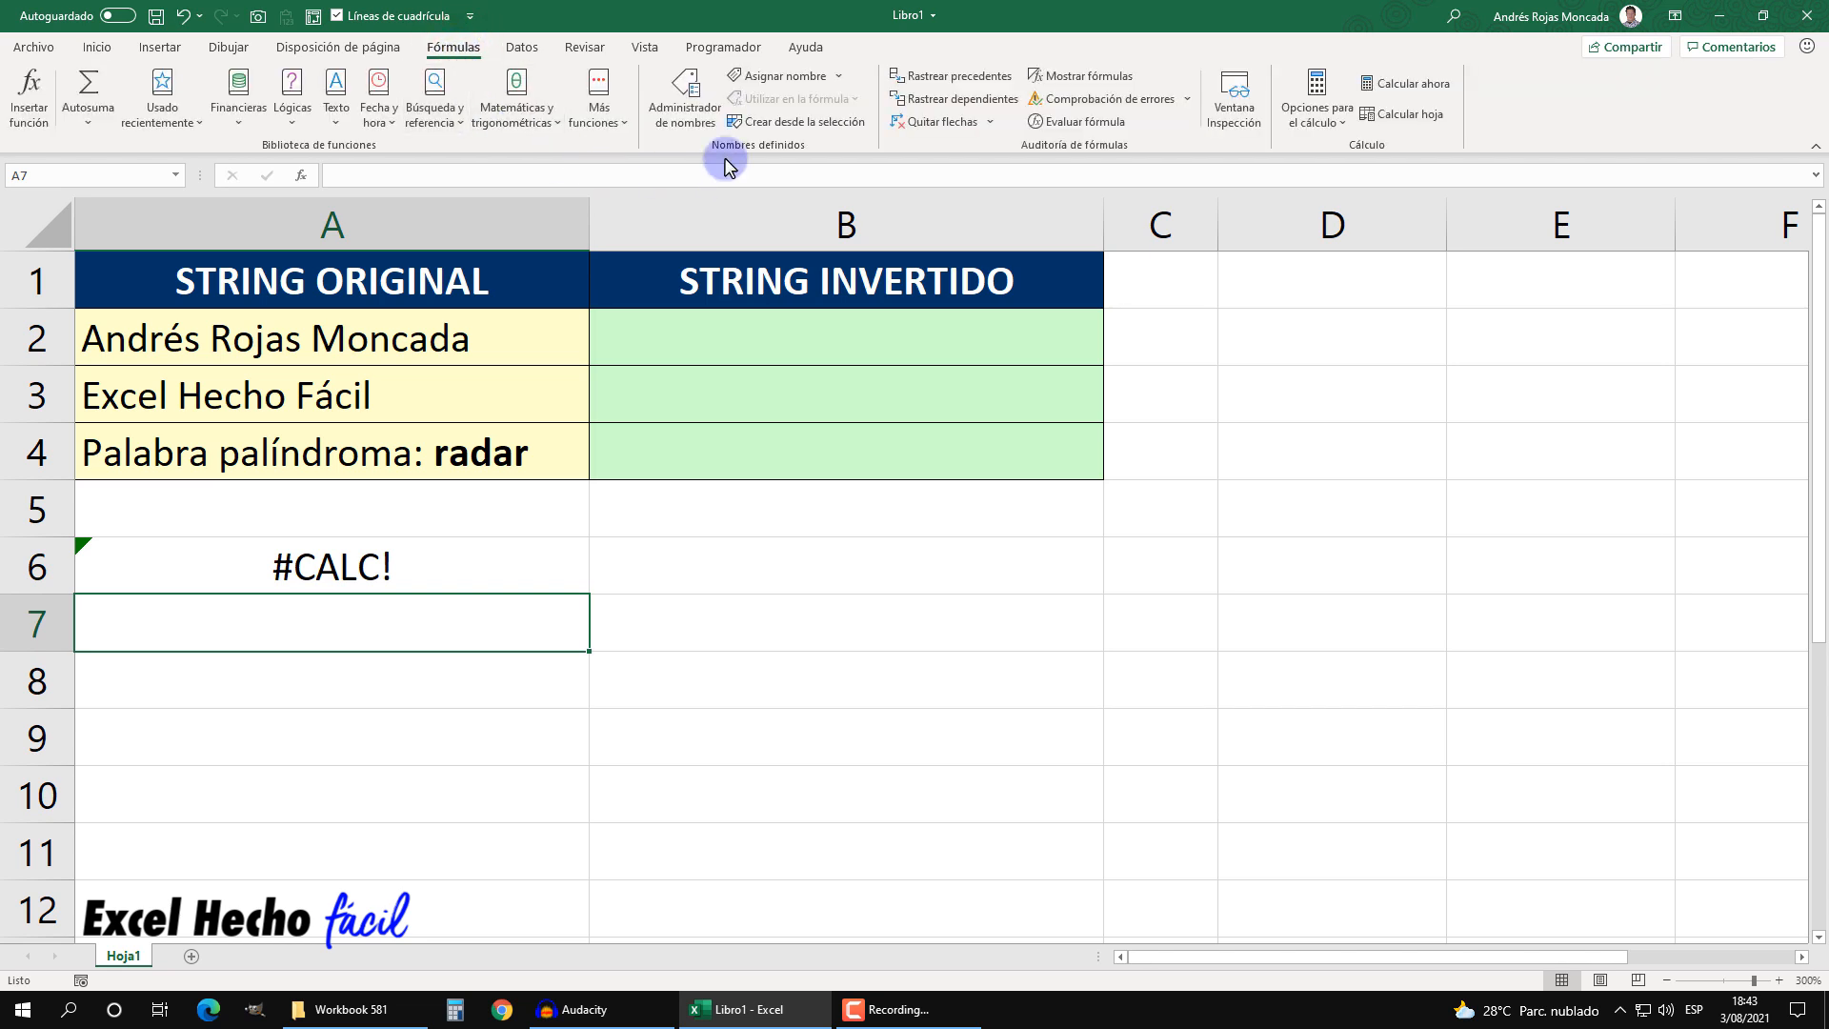
{"action": "left_click", "coordinate": [785, 76]}
{"action": "left_click_drag", "start_coordinate": [277, 363], "coordinate": [734, 352]}
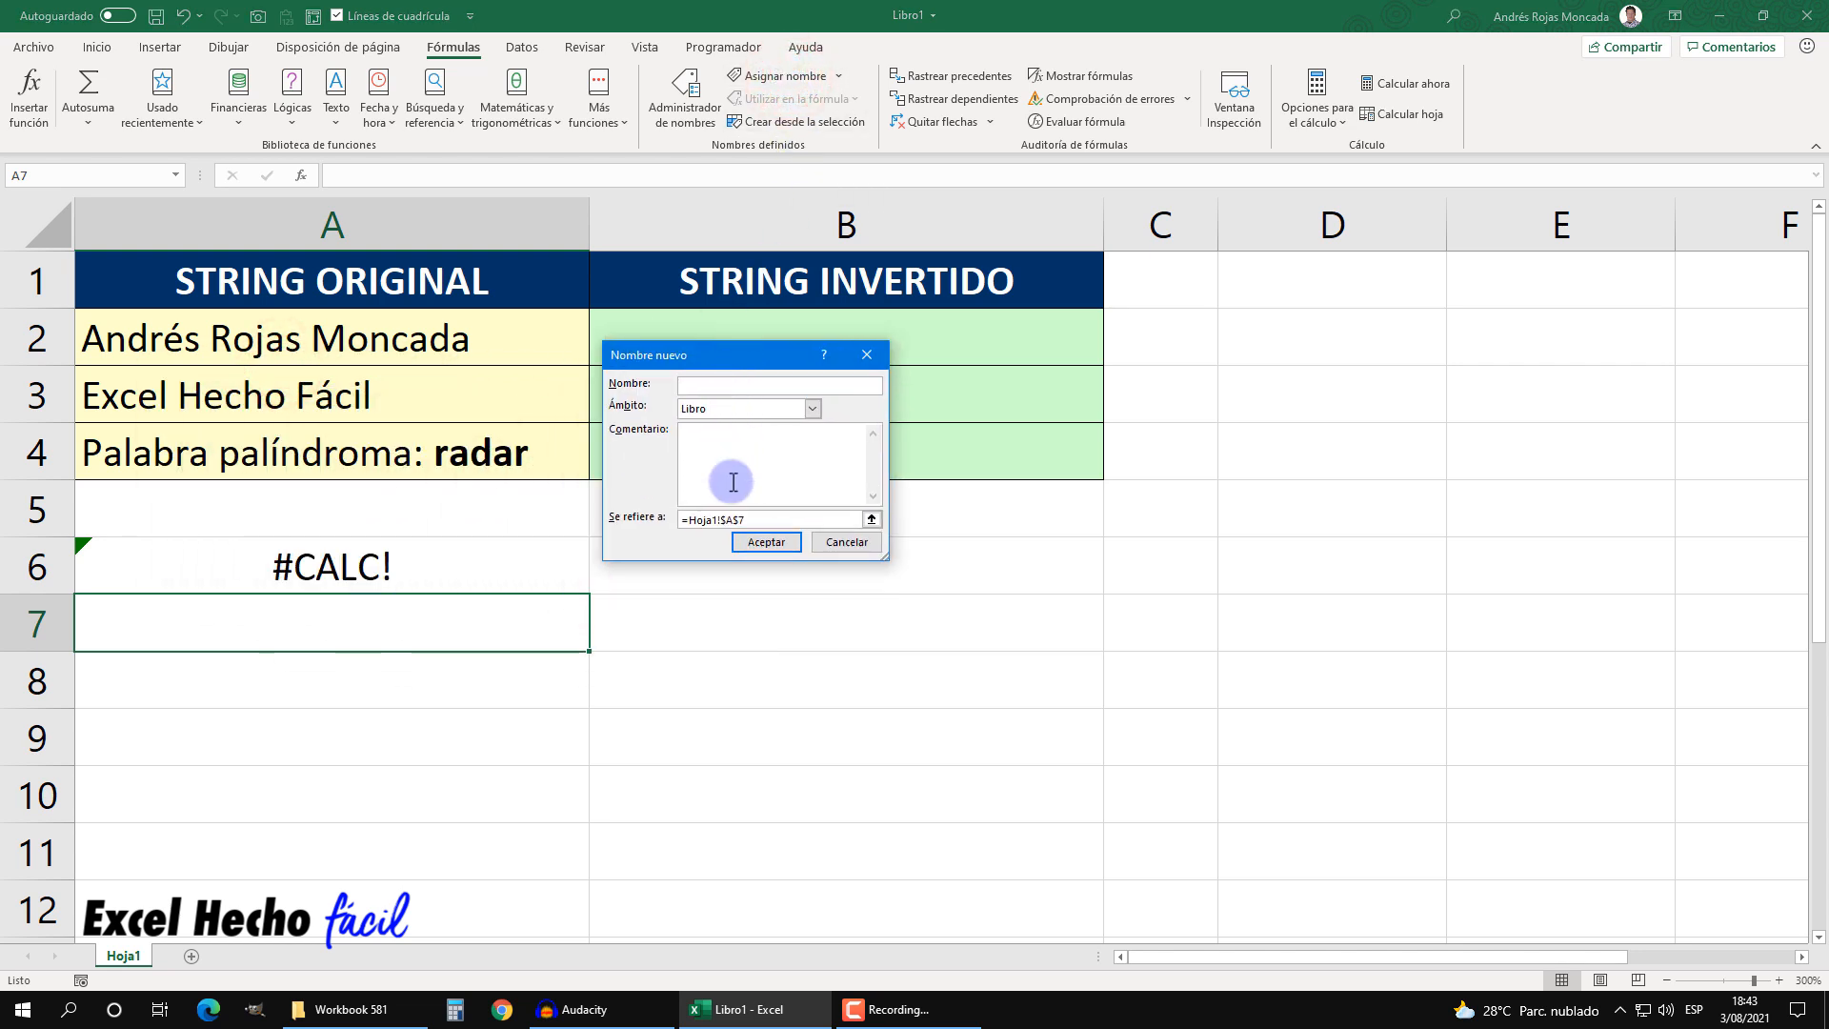
{"action": "type", "text": "NucleoInvertir"}
{"action": "left_click", "coordinate": [748, 519]}
{"action": "key", "text": "ctrl+v"}
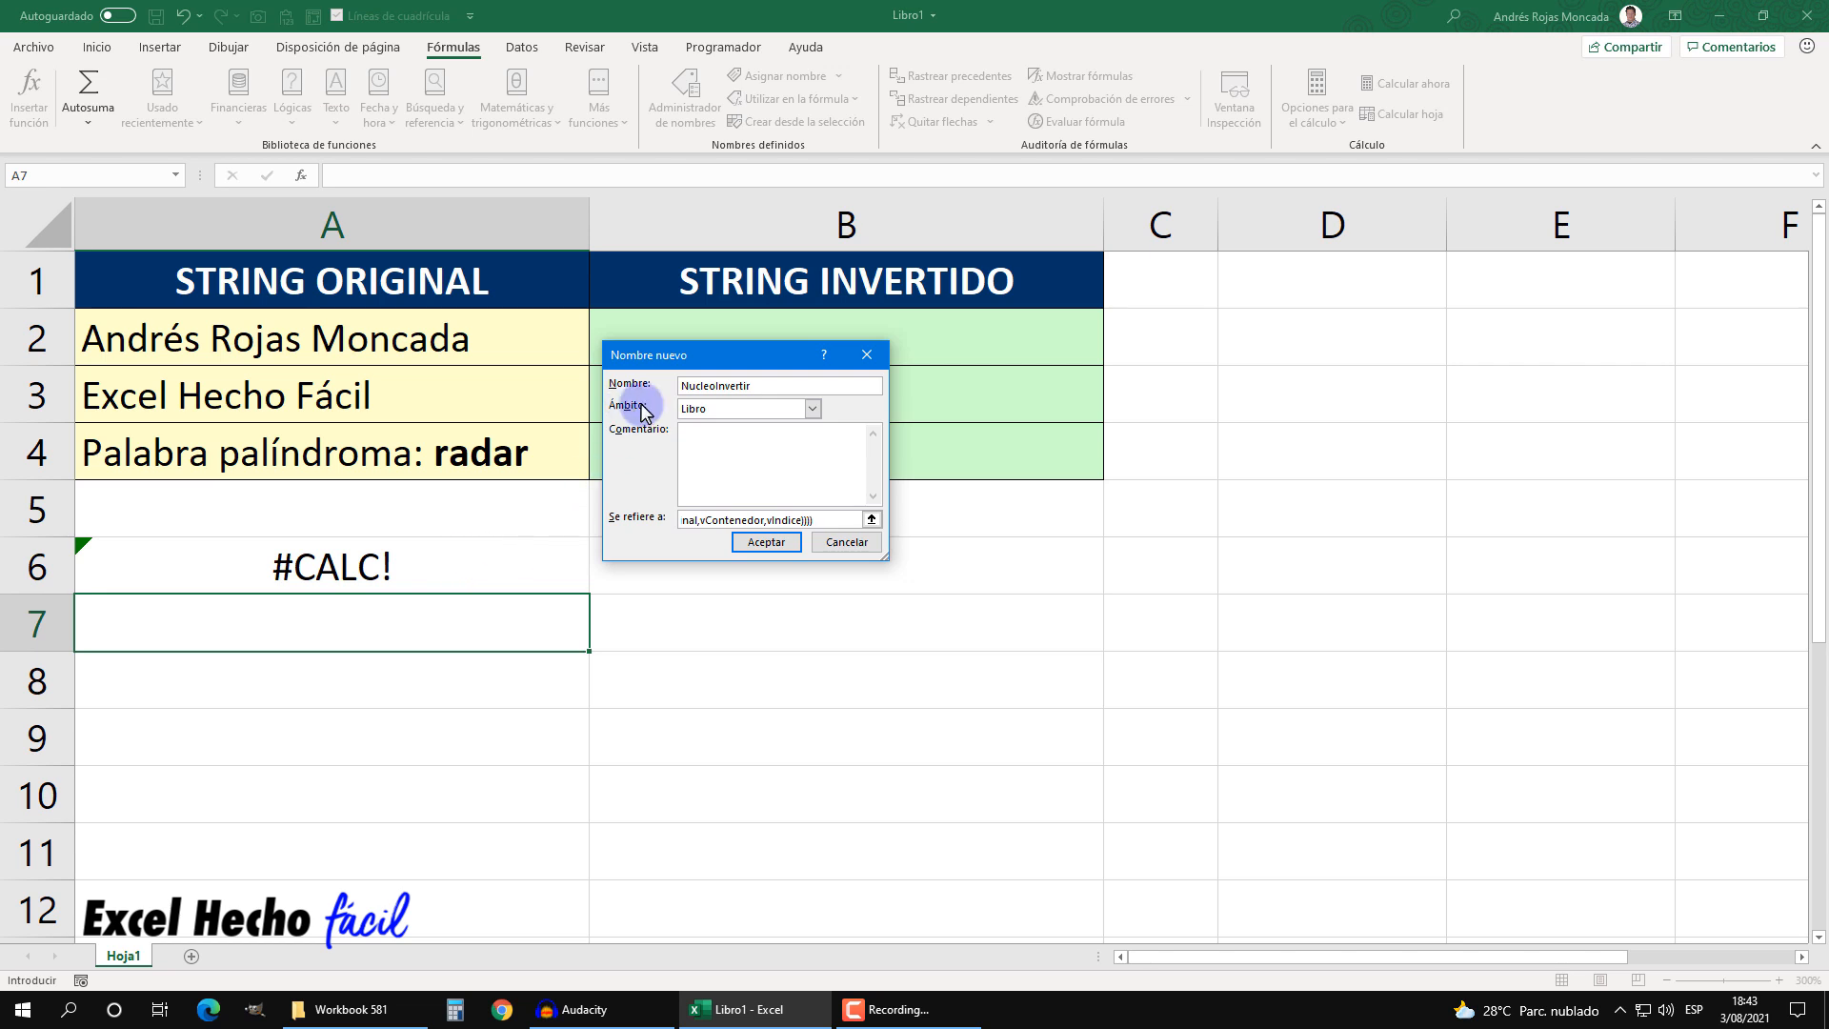
{"action": "left_click", "coordinate": [749, 545]}
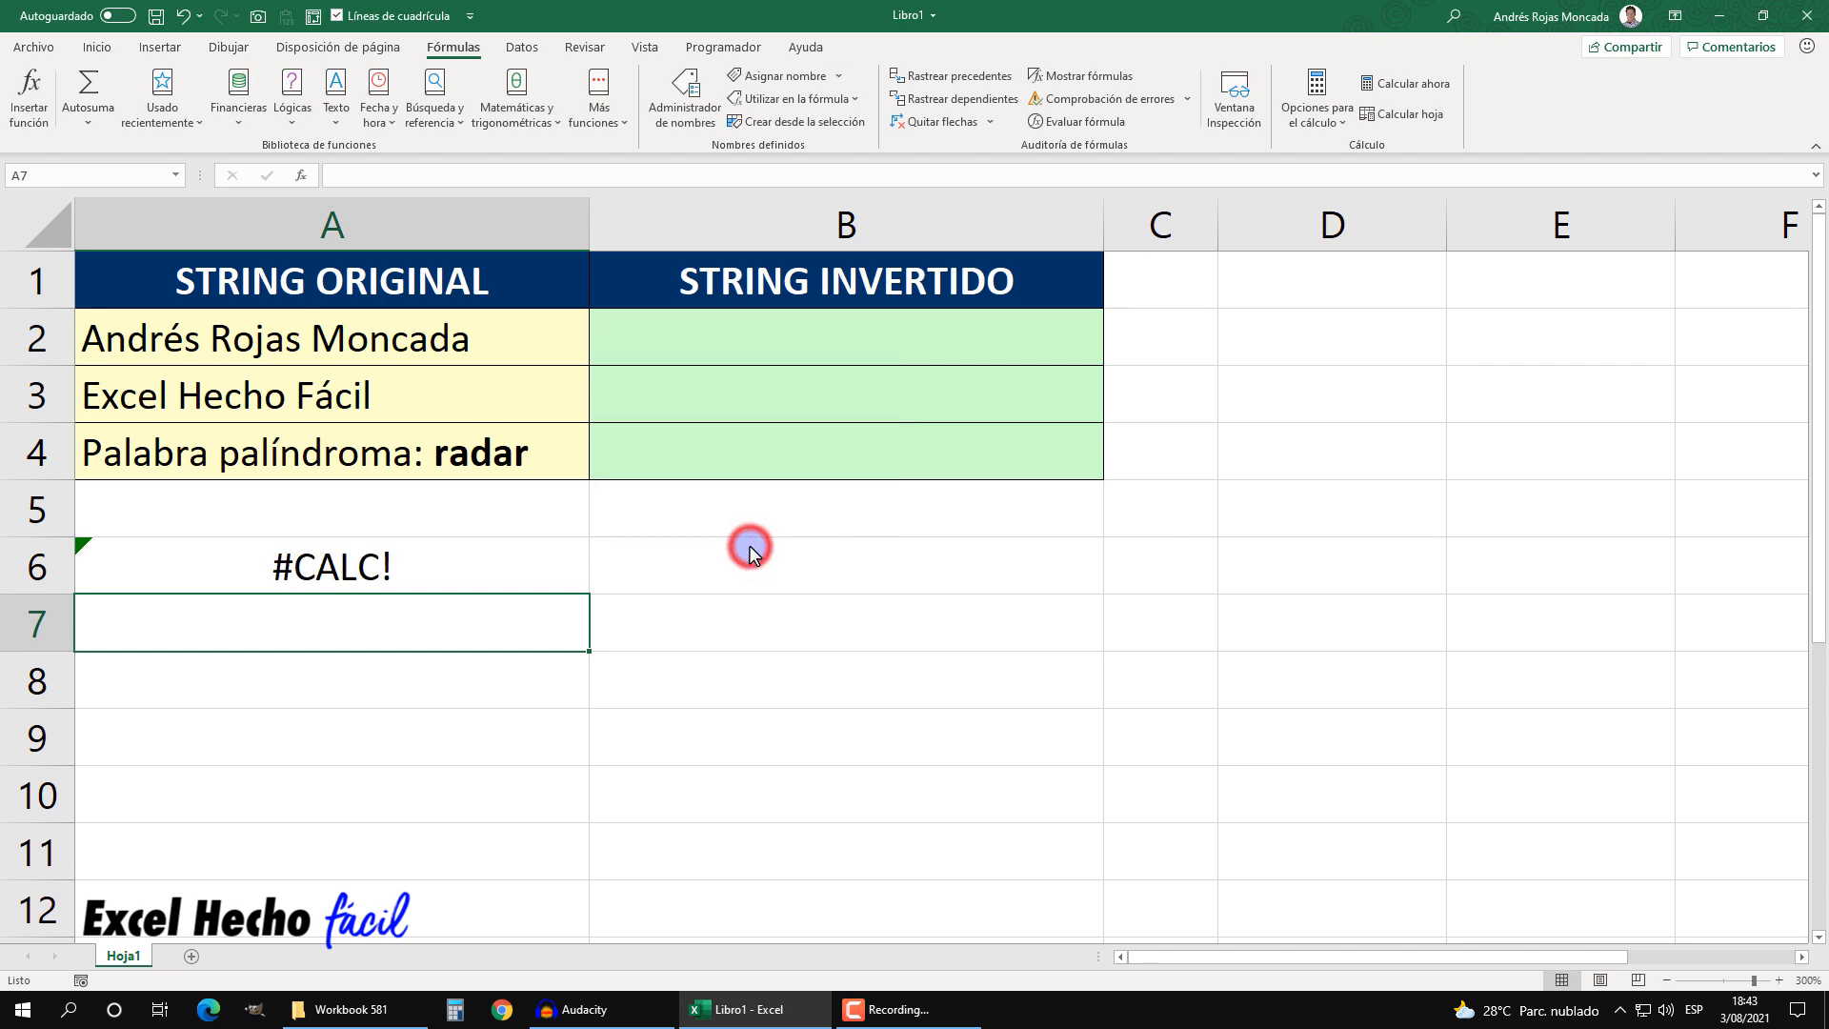
{"action": "left_click", "coordinate": [688, 90]}
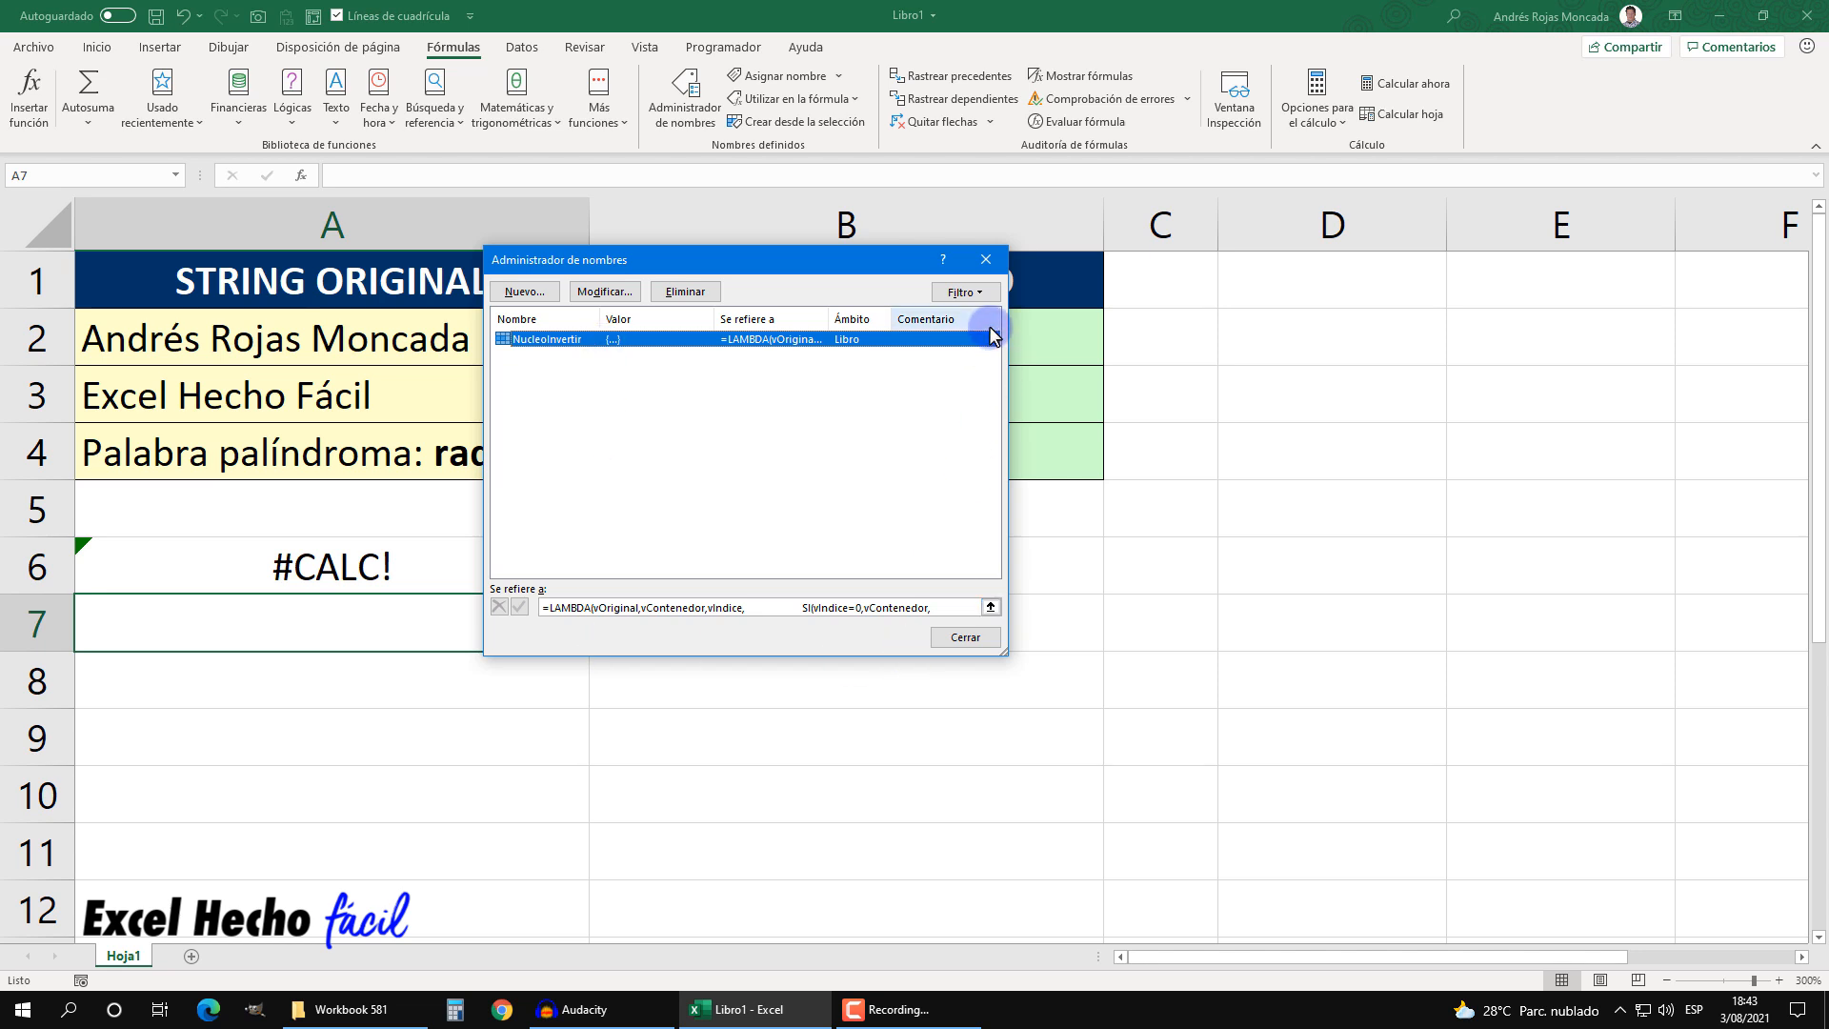
{"action": "key", "text": "Escape"}
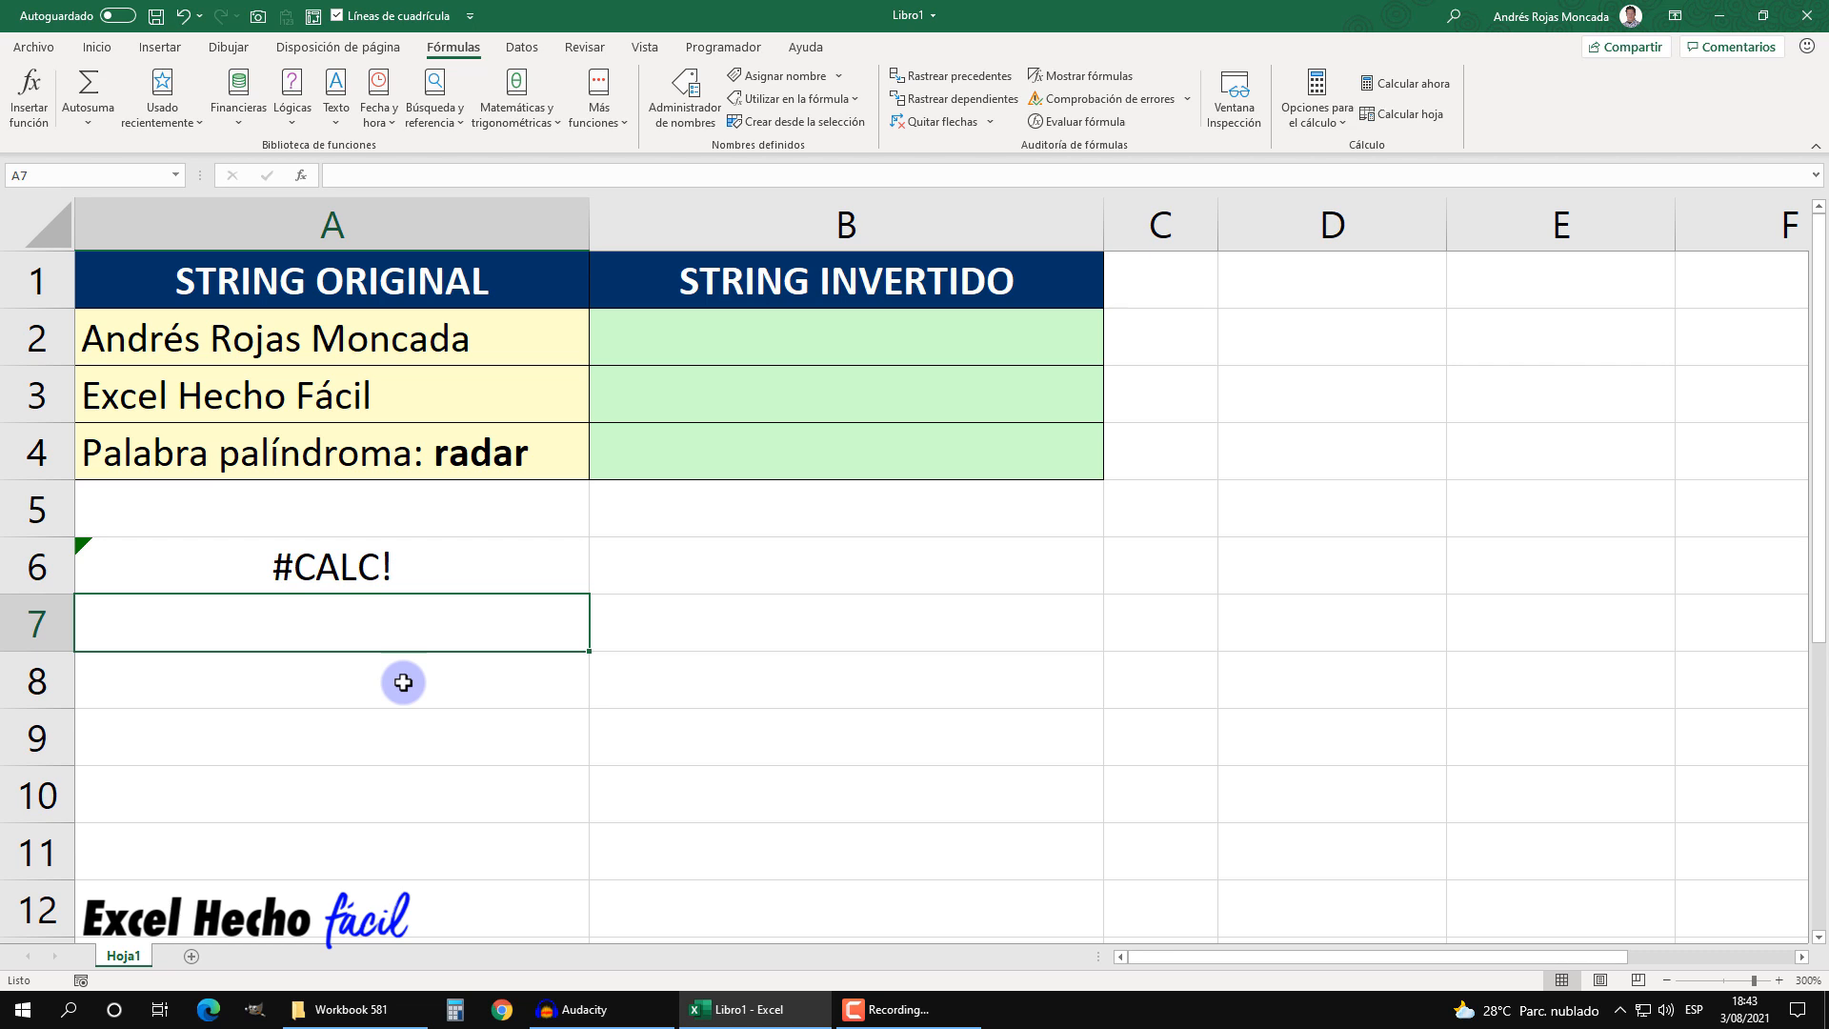
- Start a LAMBDA formula in cell A7 with the parameter vTexto, followed by a comma and an indented new line
{"action": "type", "text": "=lam"}
{"action": "key", "text": "Tab"}
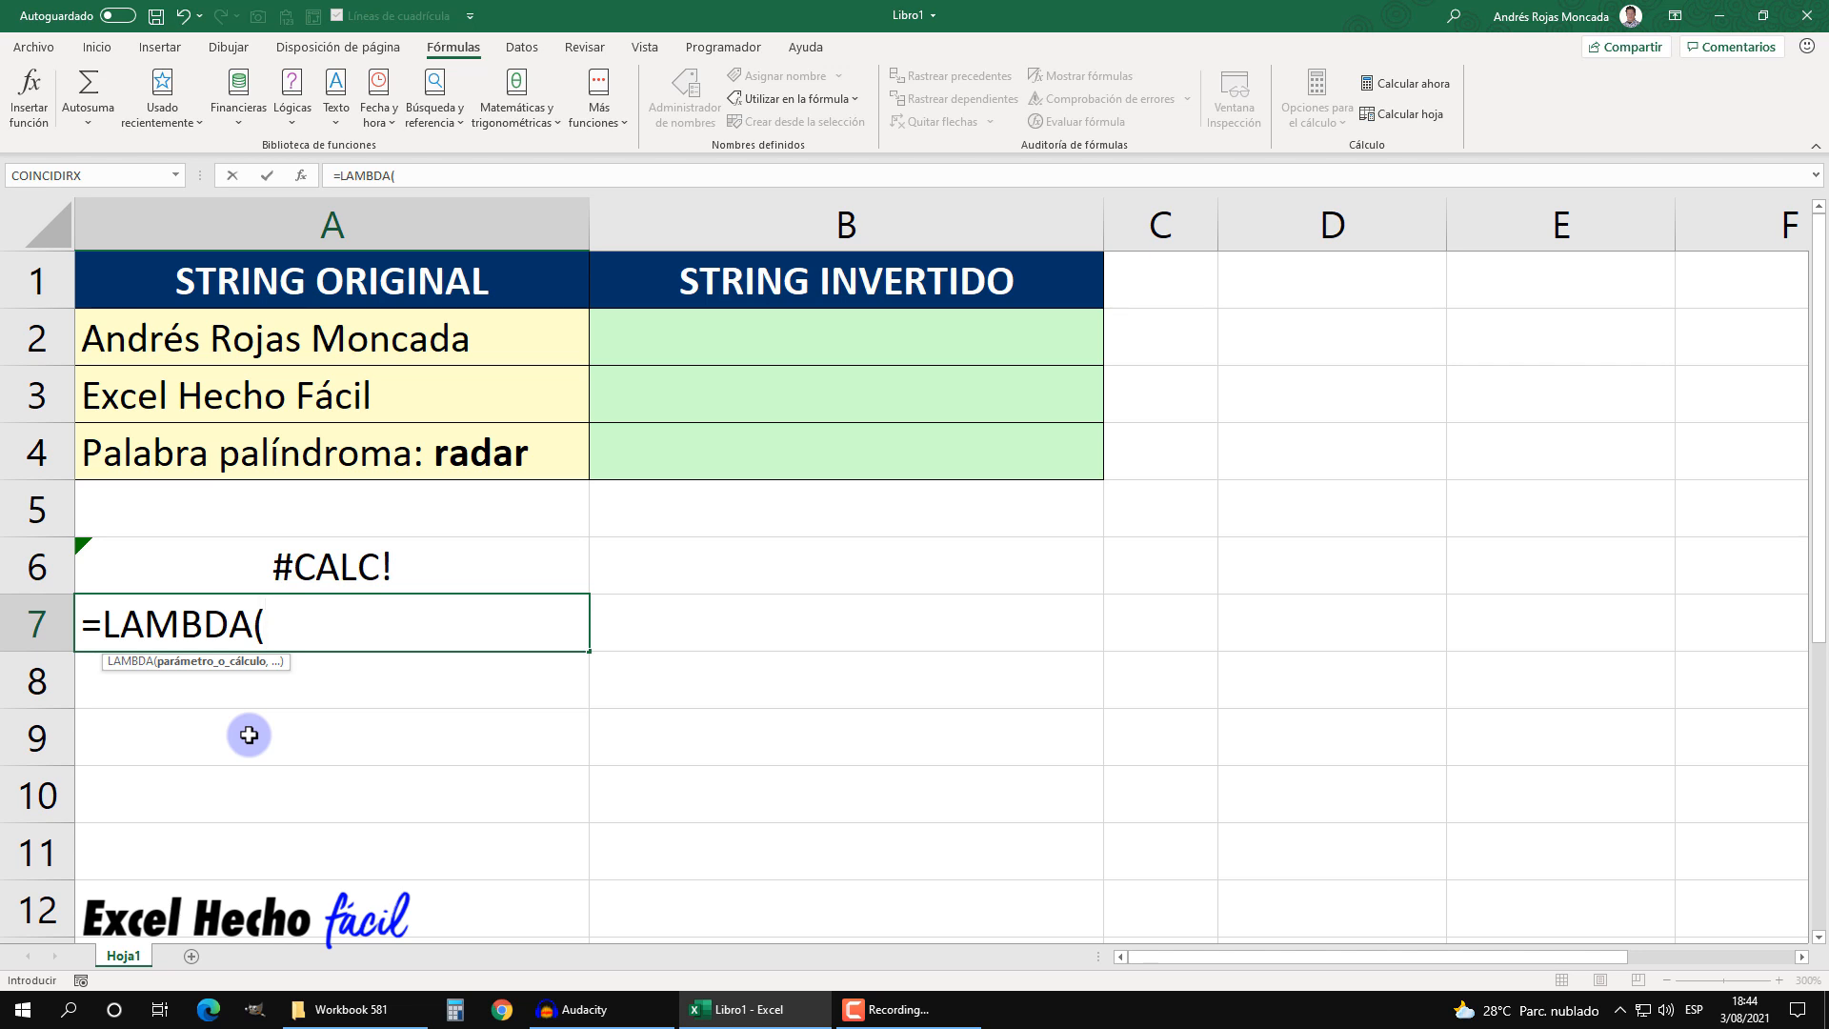
{"action": "type", "text": "vTextio"}
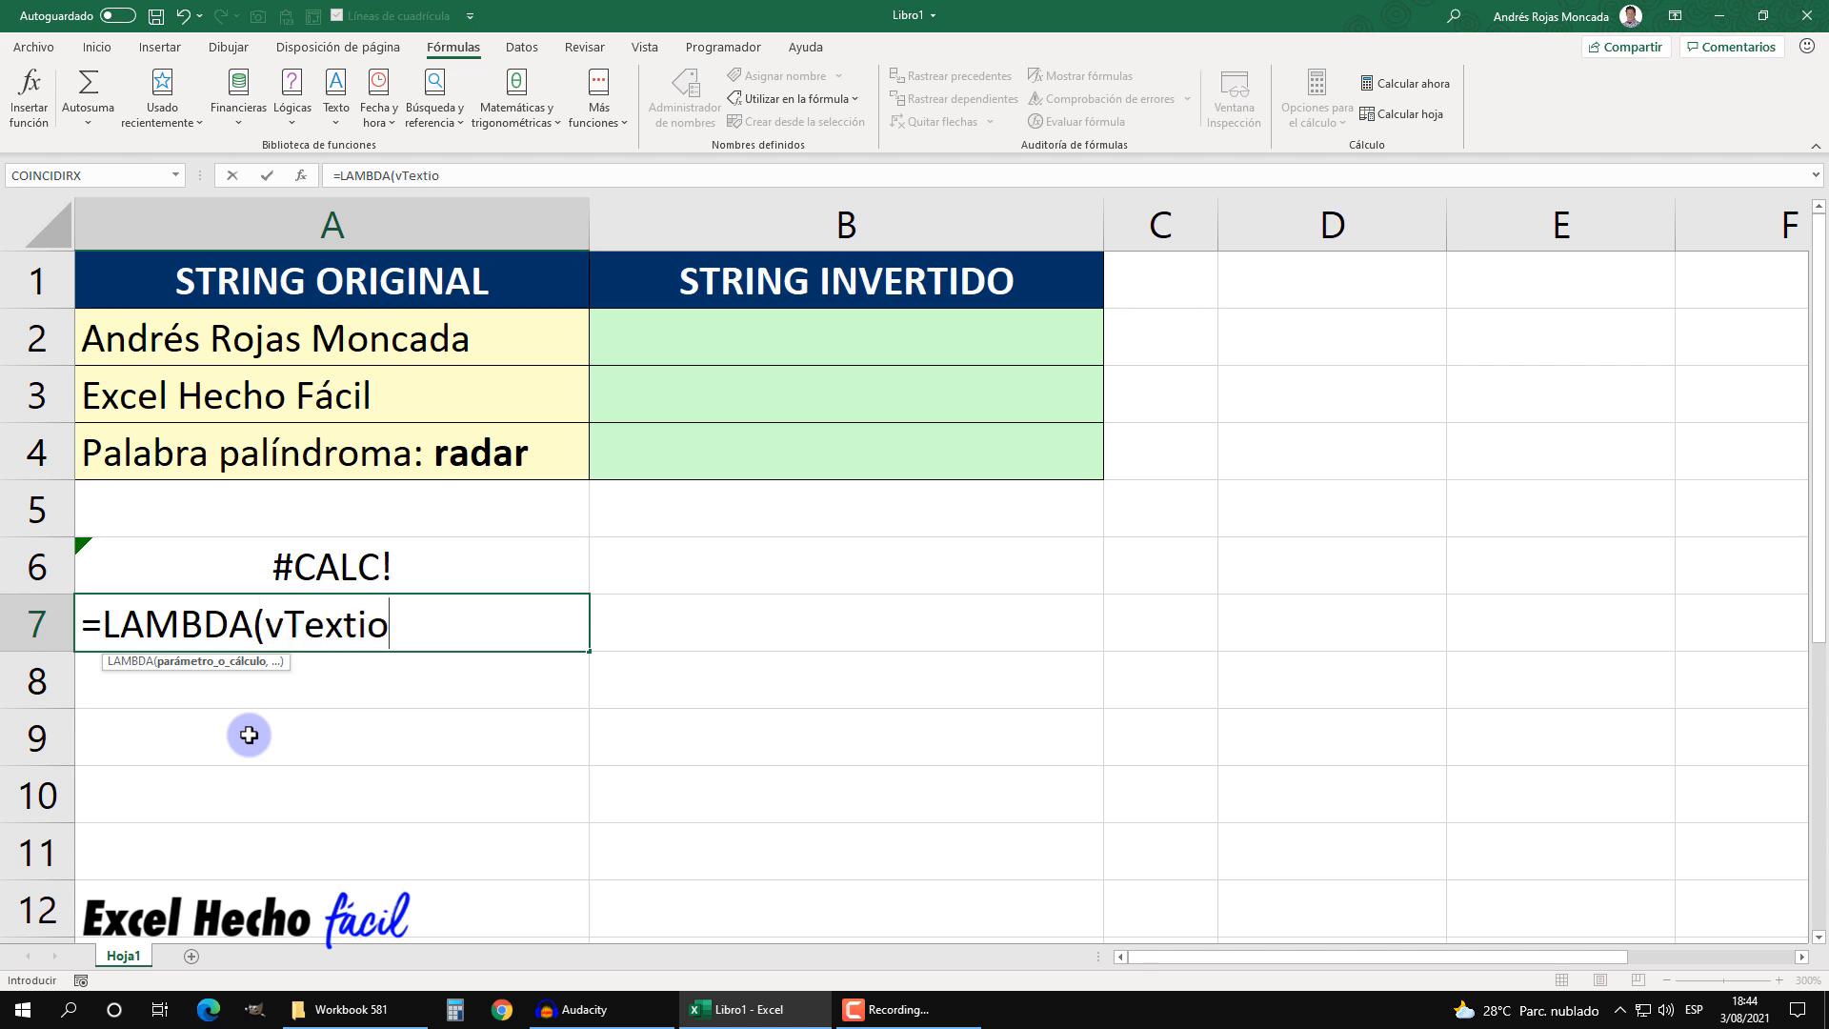
{"action": "key", "text": "BackSpace"}
{"action": "key", "text": "BackSpace"}
{"action": "type", "text": "o"}
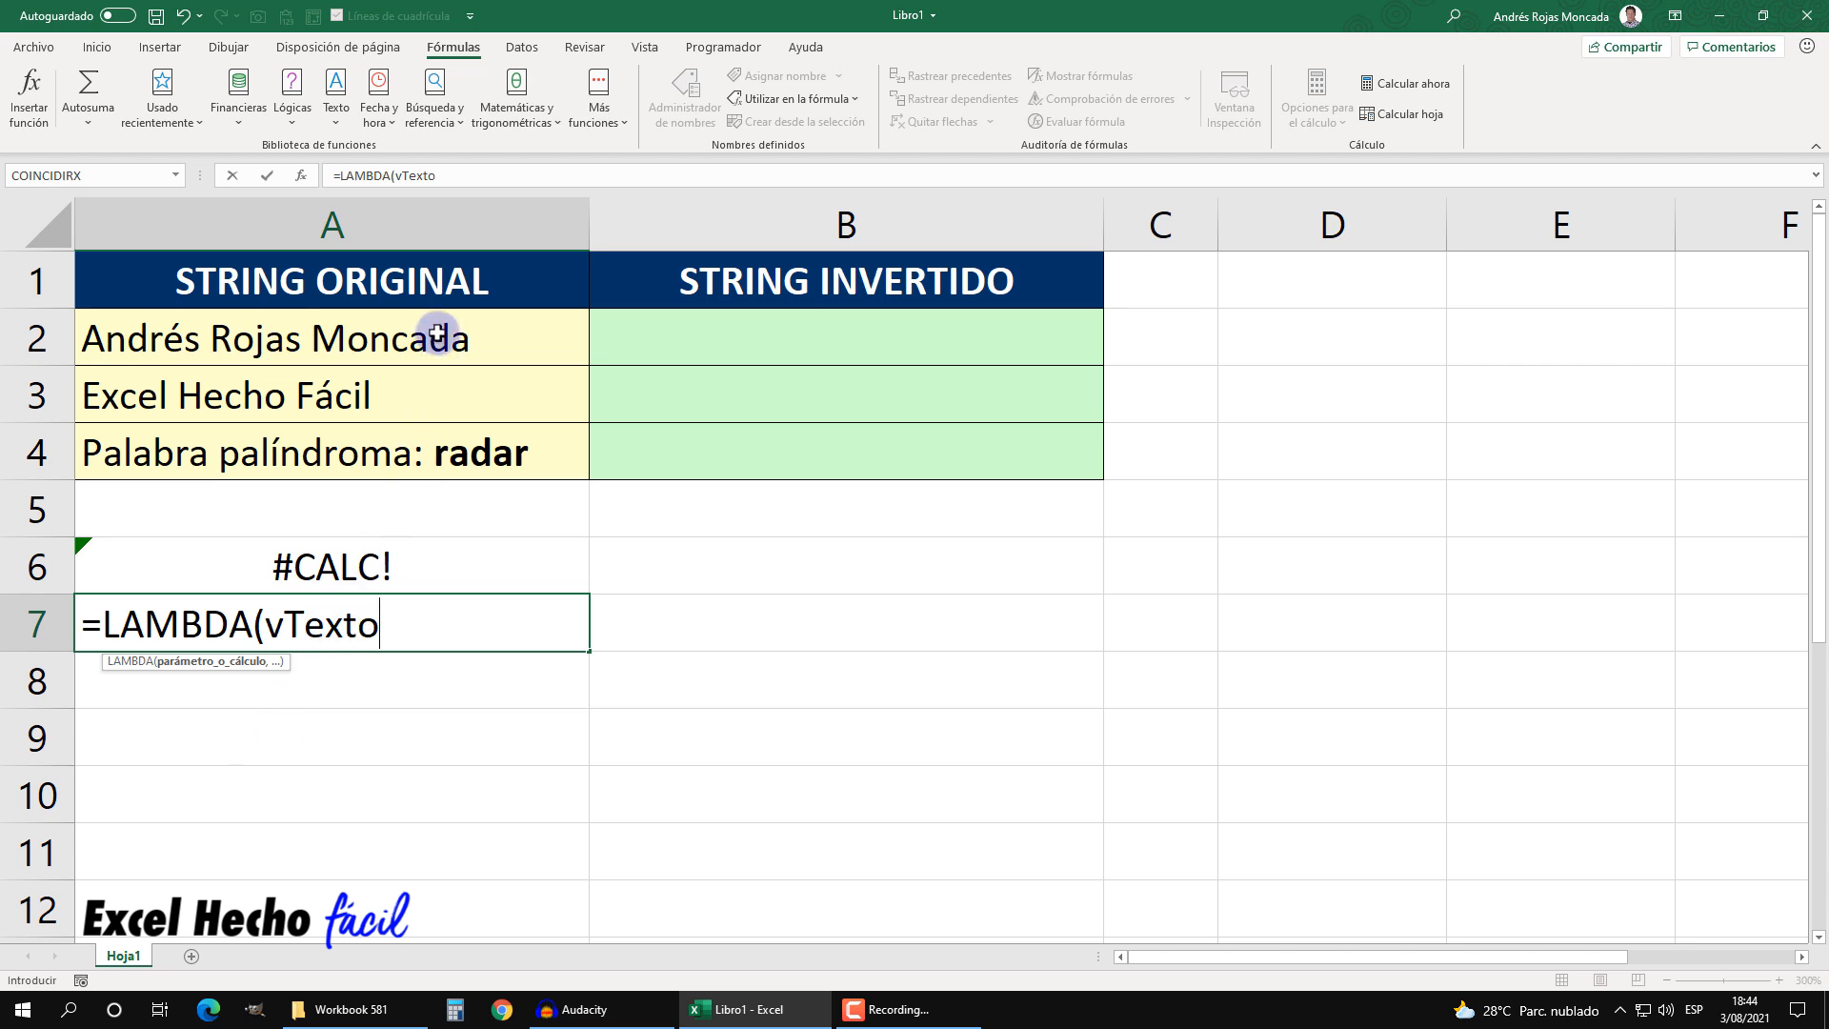
{"action": "type", "text": ","}
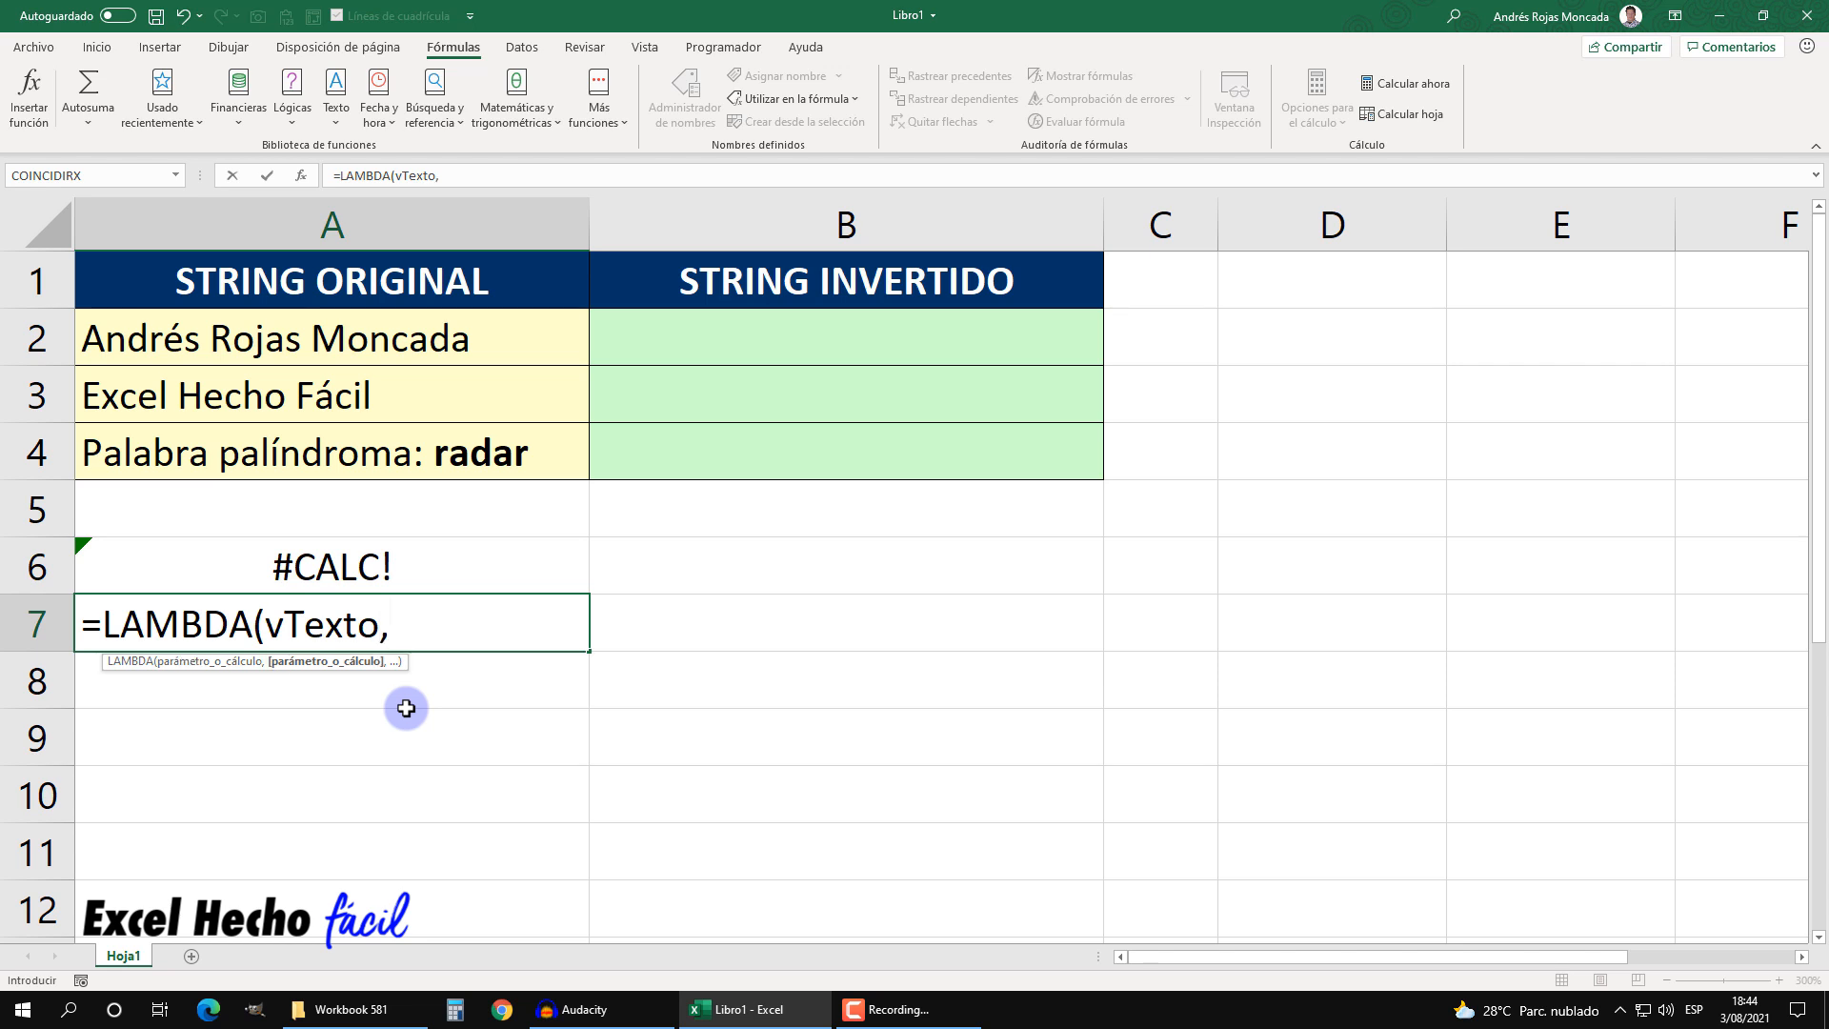
{"action": "key", "text": "alt+Return"}
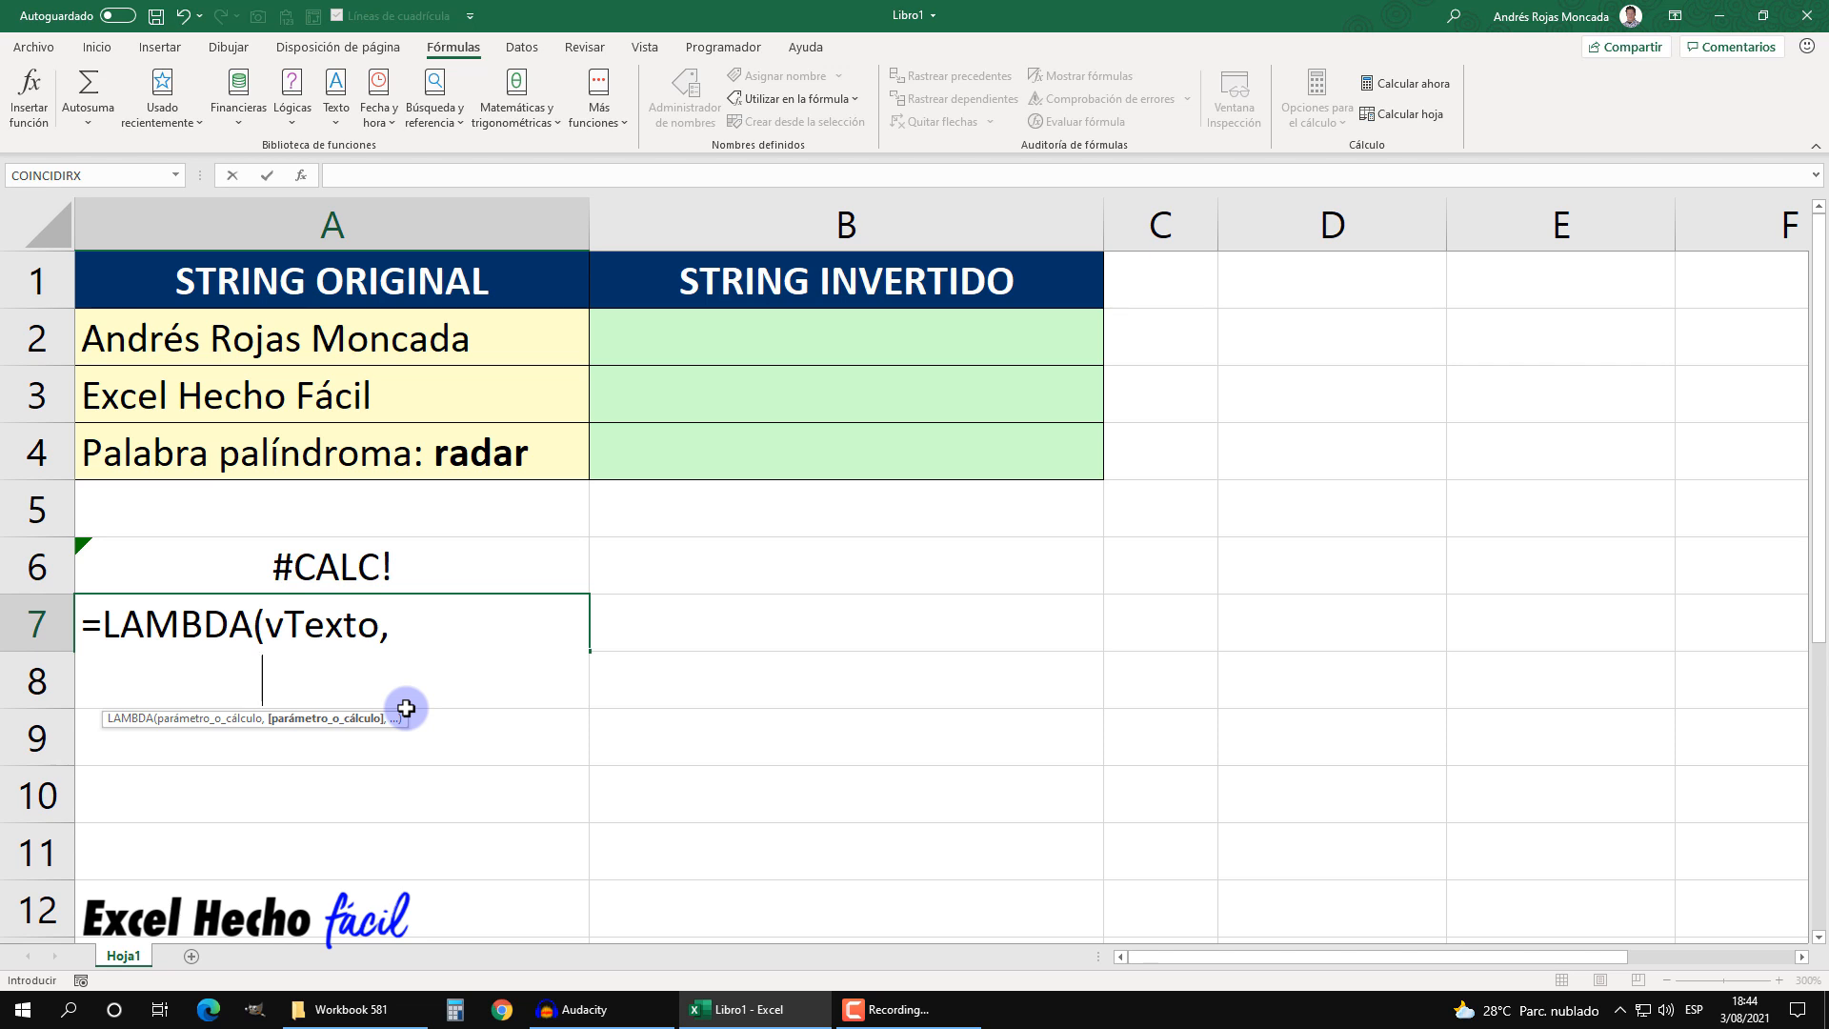
- Insert the NucleoInvertir function with its opening parenthesis as the calculation of the LAMBDA in A7
{"action": "type", "text": "nu"}
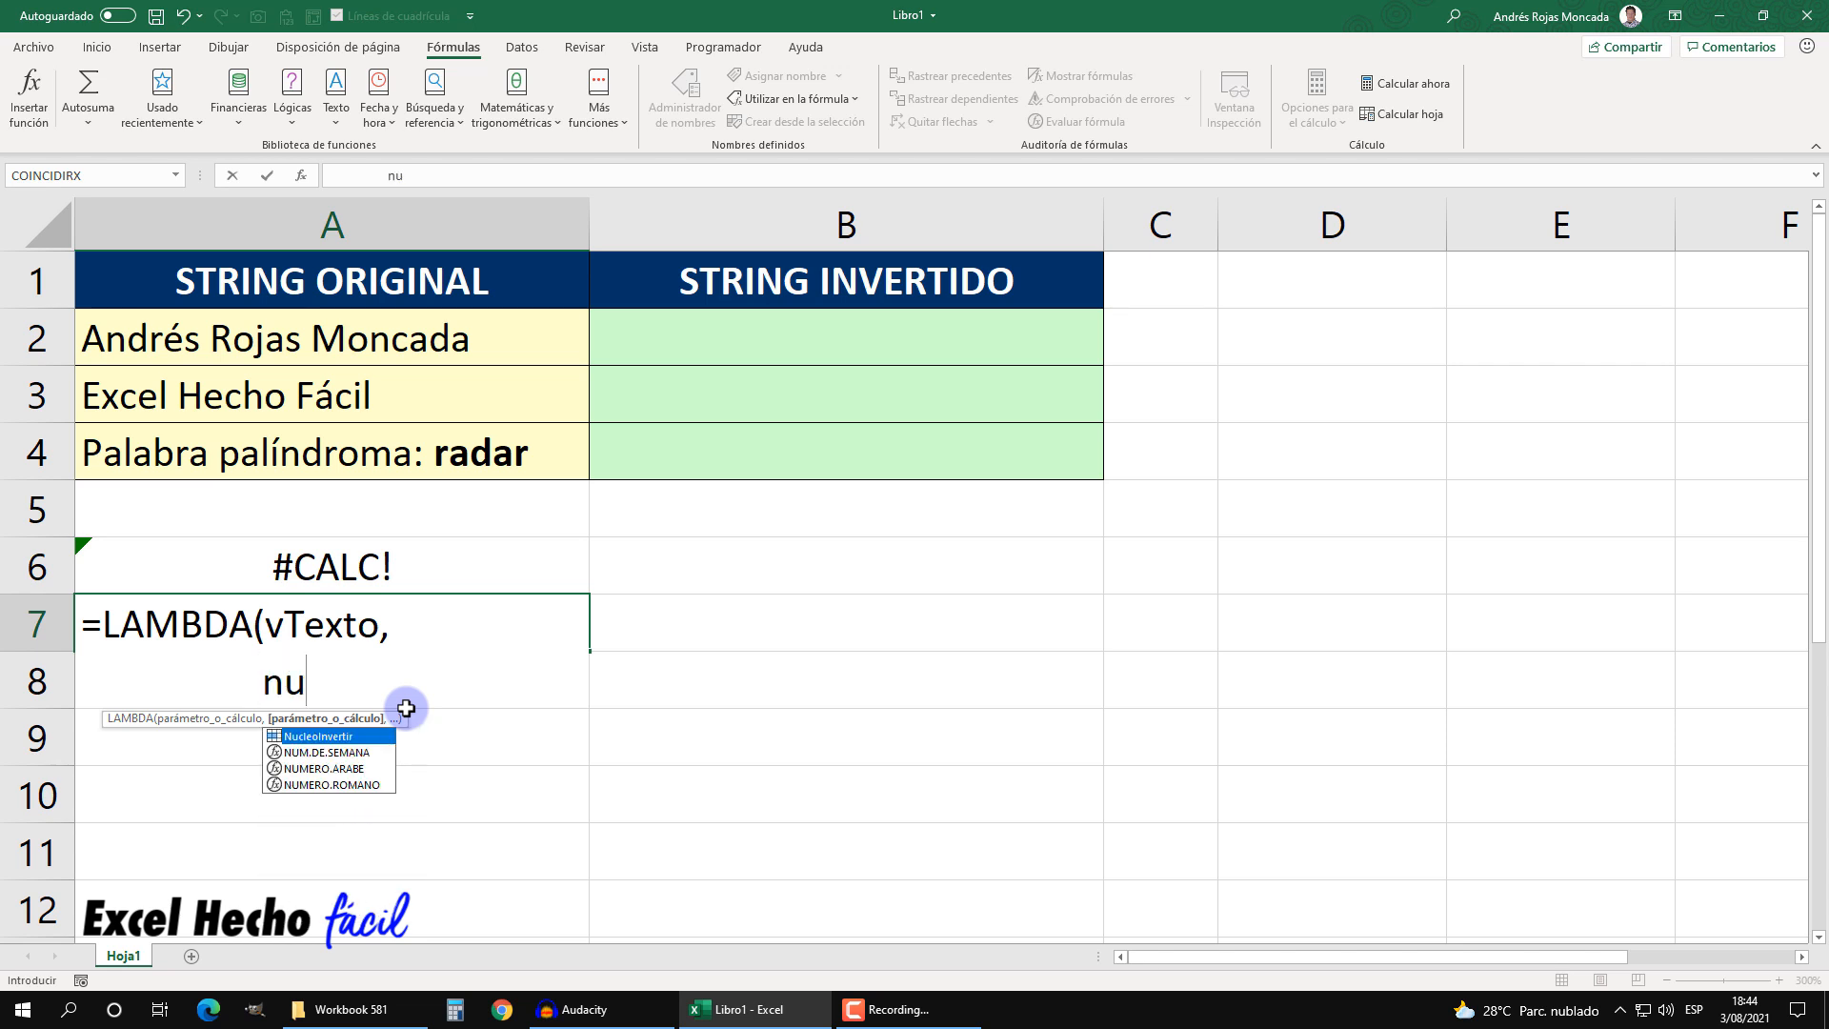
{"action": "key", "text": "Tab"}
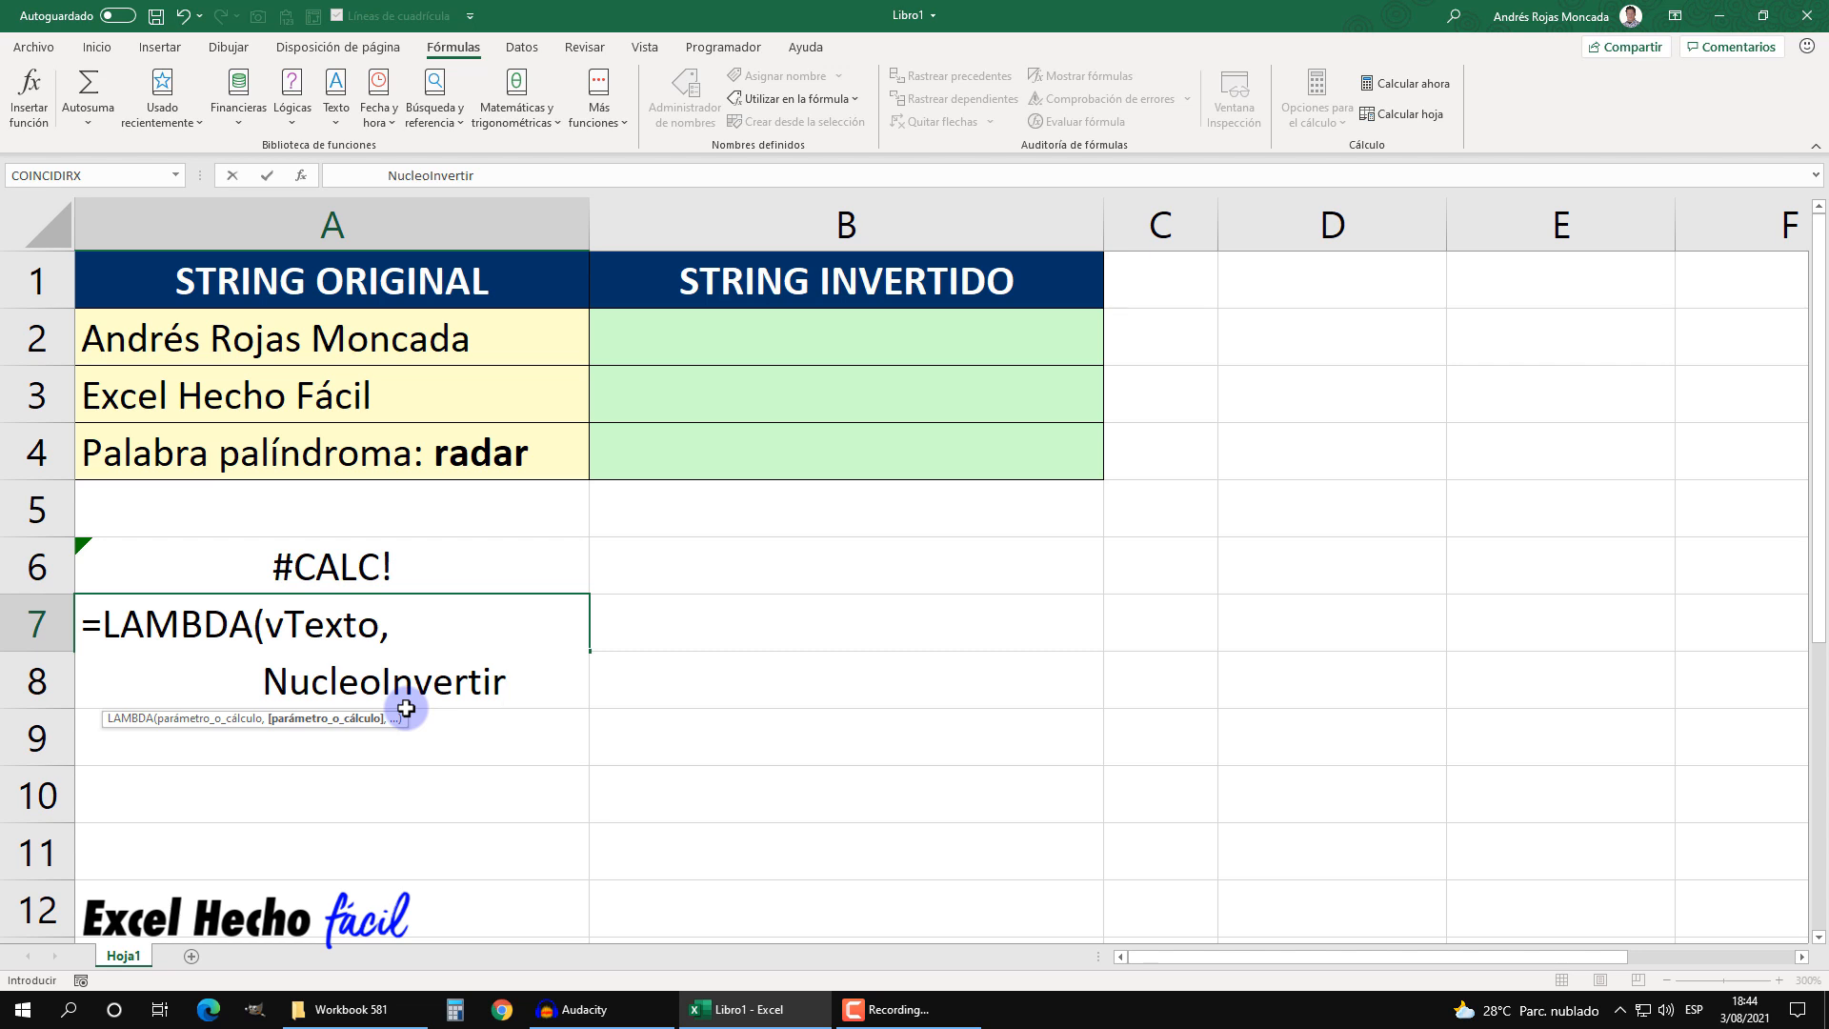
{"action": "key", "text": "BackSpace"}
{"action": "key", "text": "BackSpace"}
{"action": "key", "text": "BackSpace"}
{"action": "key", "text": "BackSpace"}
{"action": "key", "text": "BackSpace"}
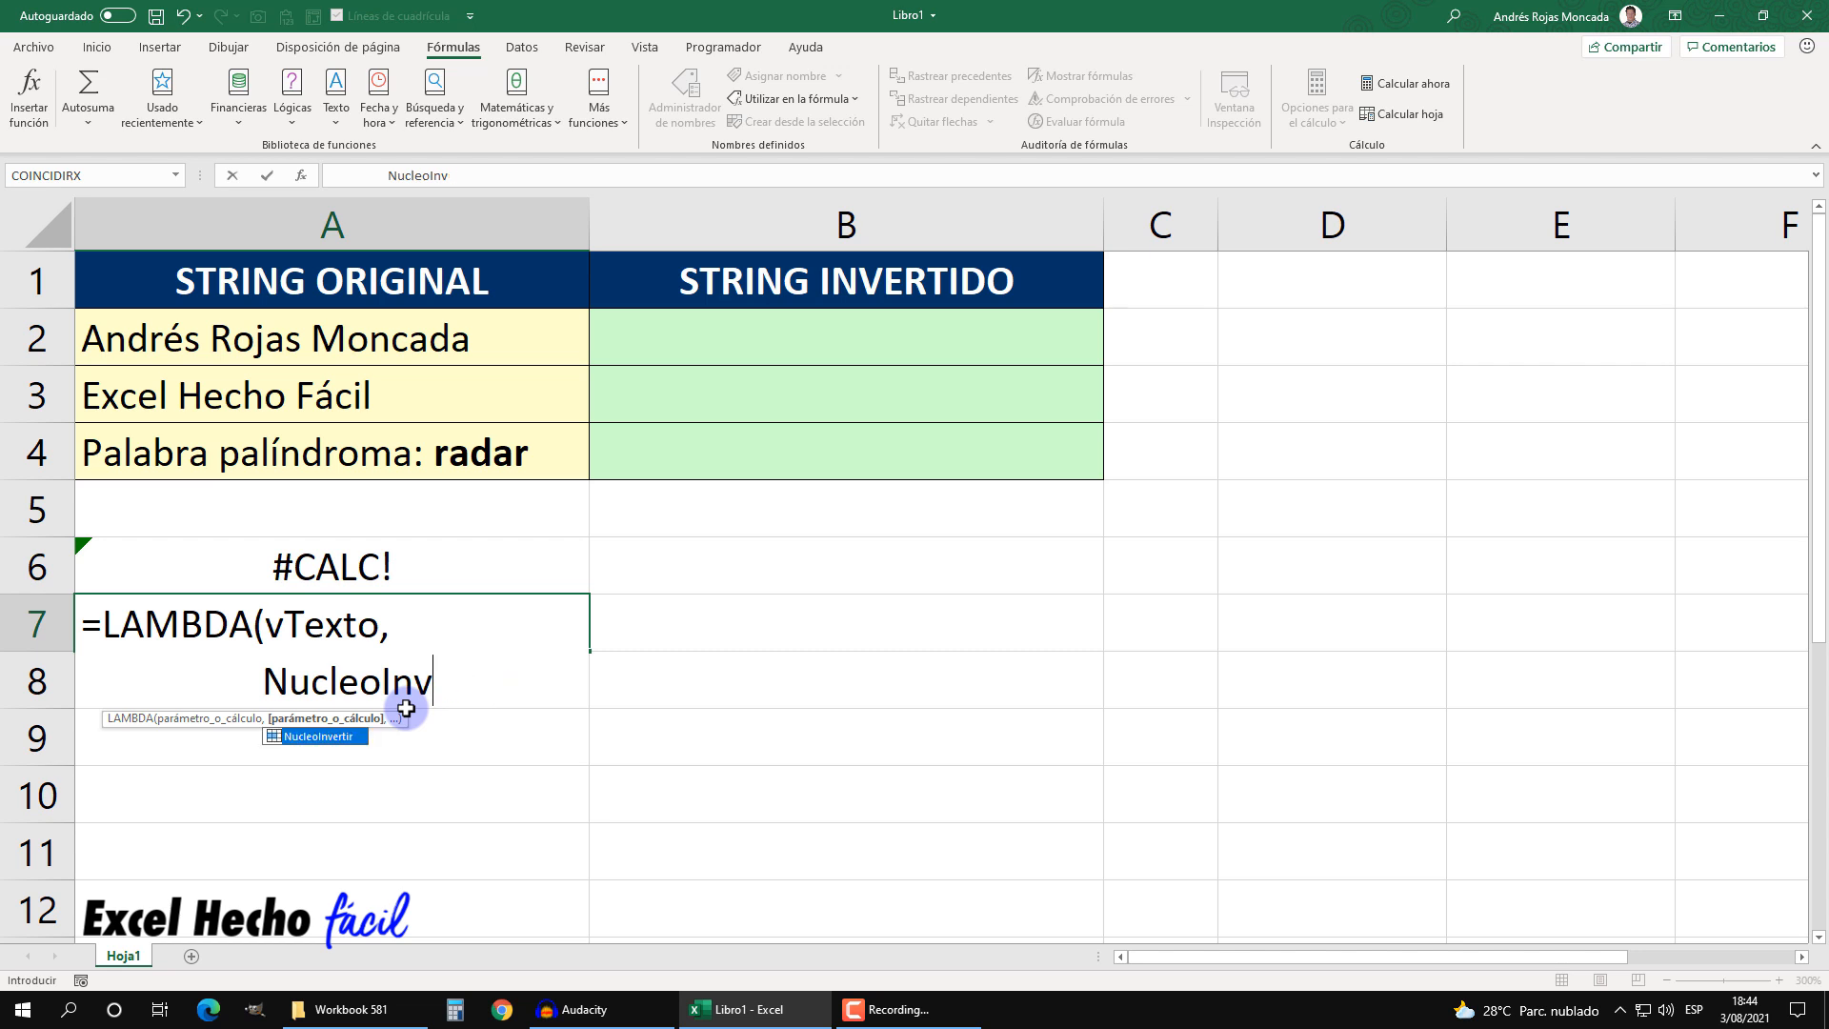
{"action": "double_click", "coordinate": [344, 737]}
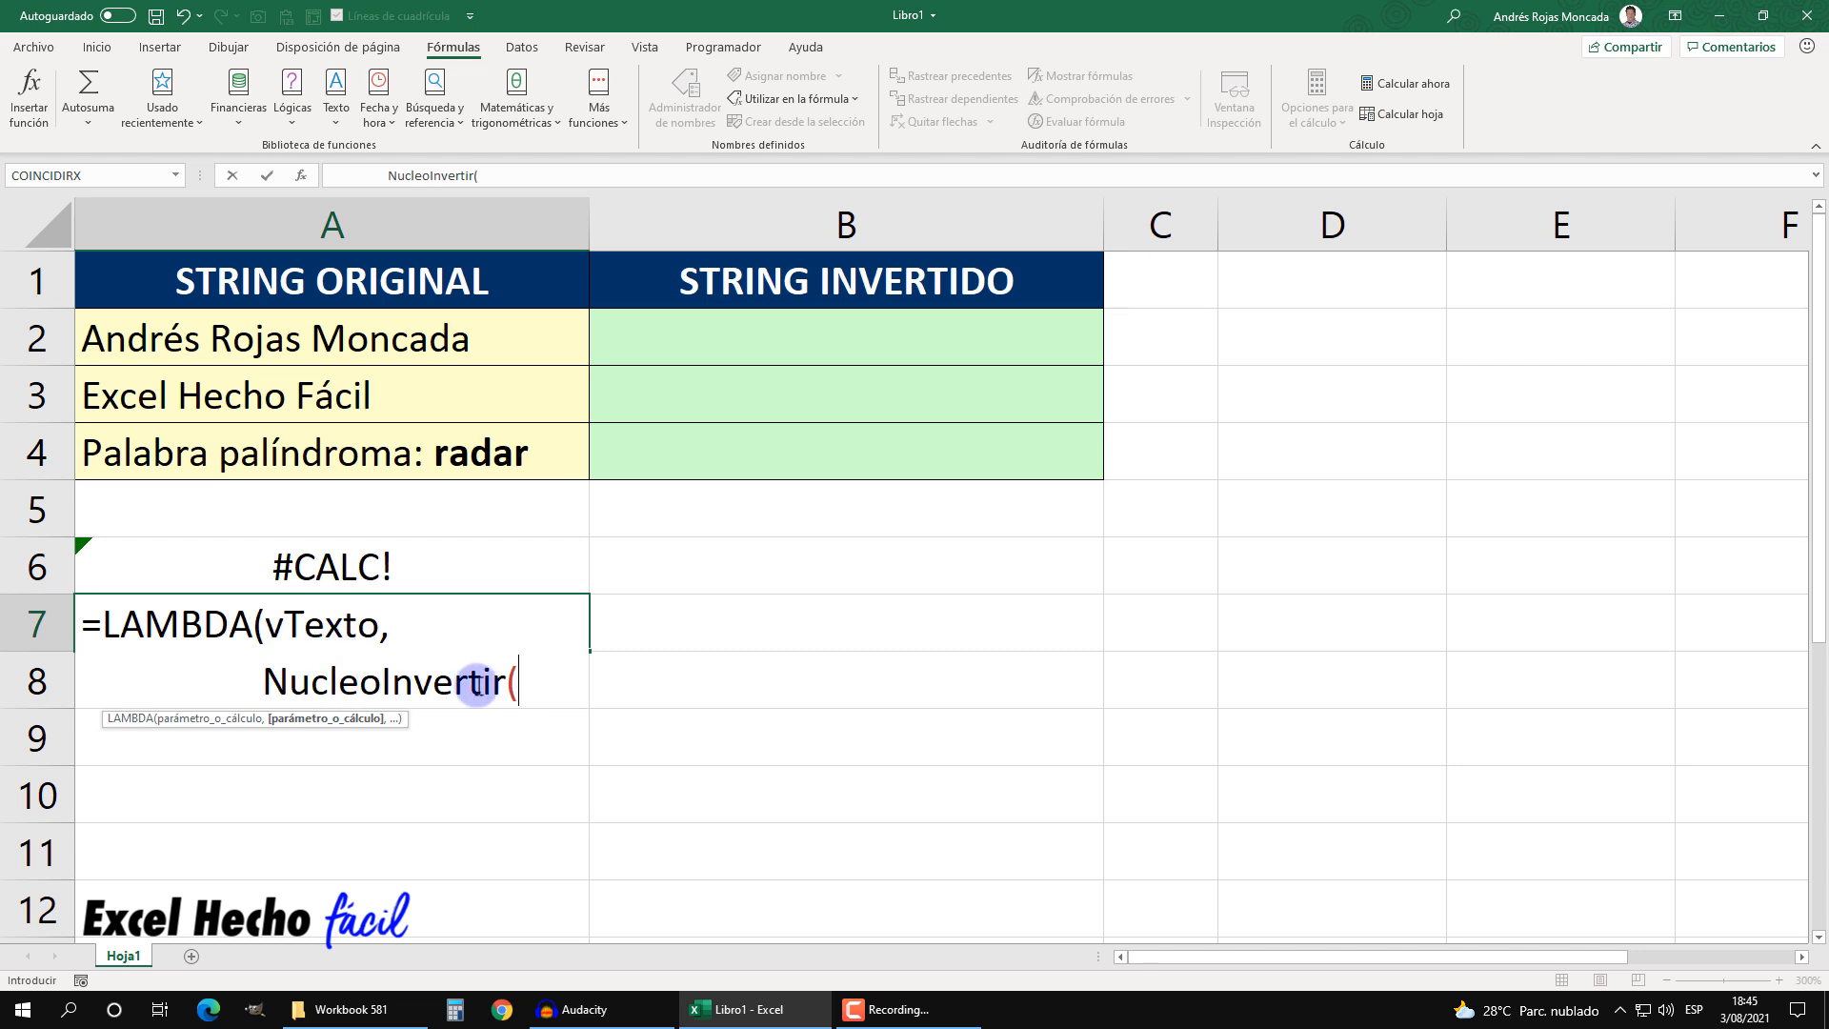
- Supply NucleoInvertir with the arguments vTexto, an empty string "" and LARGO(vTexto), and close all parentheses of the LAMBDA in A7
{"action": "type", "text": "vte"}
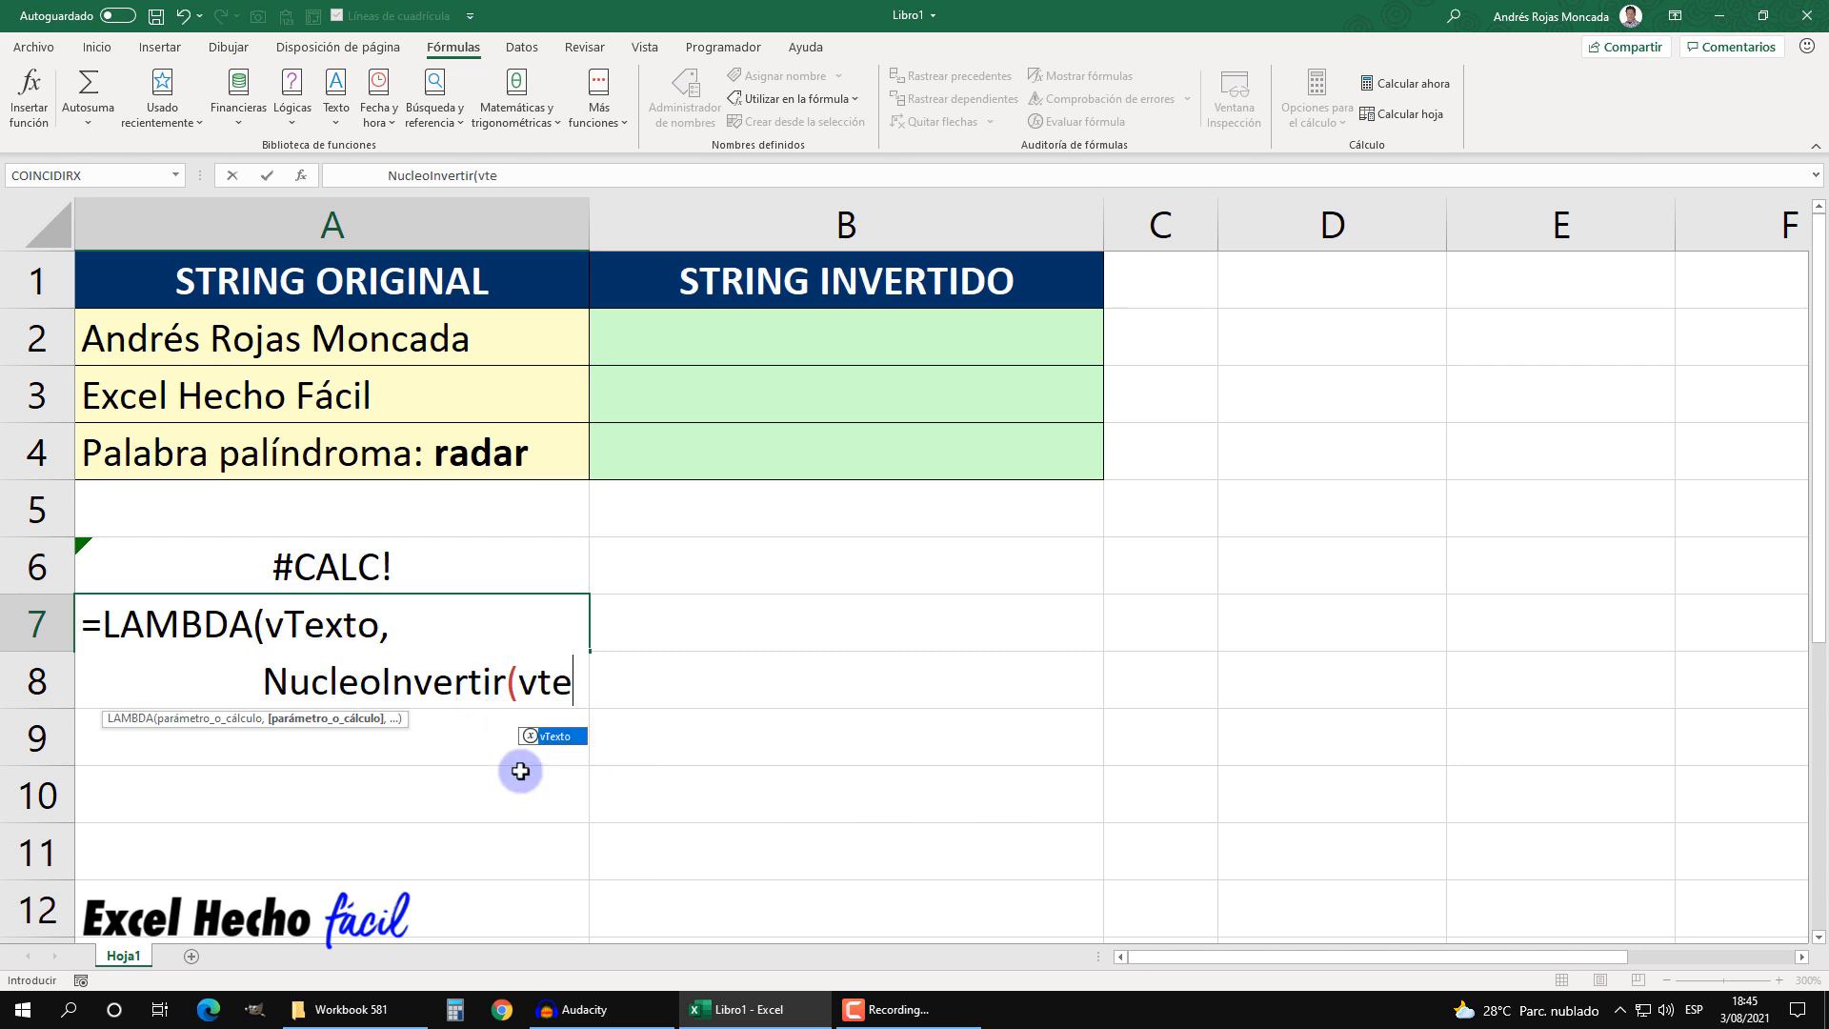
{"action": "key", "text": "Tab"}
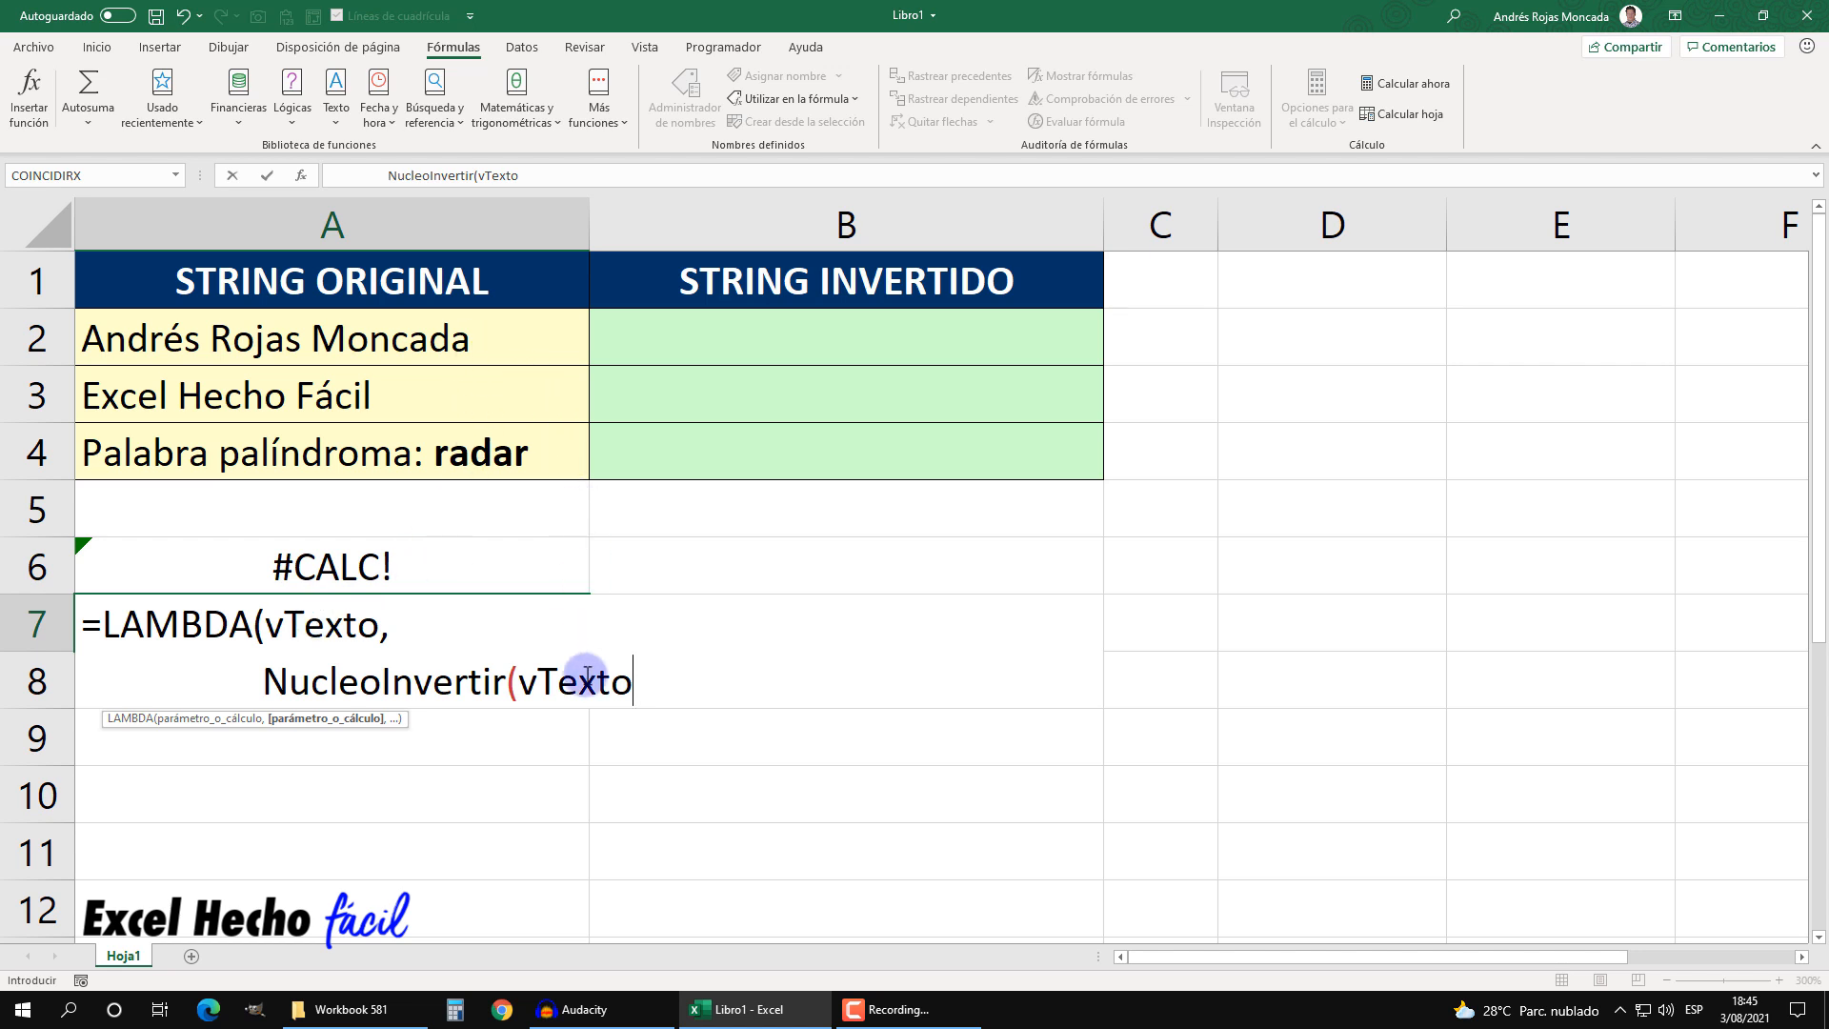
{"action": "type", "text": ",\"\""}
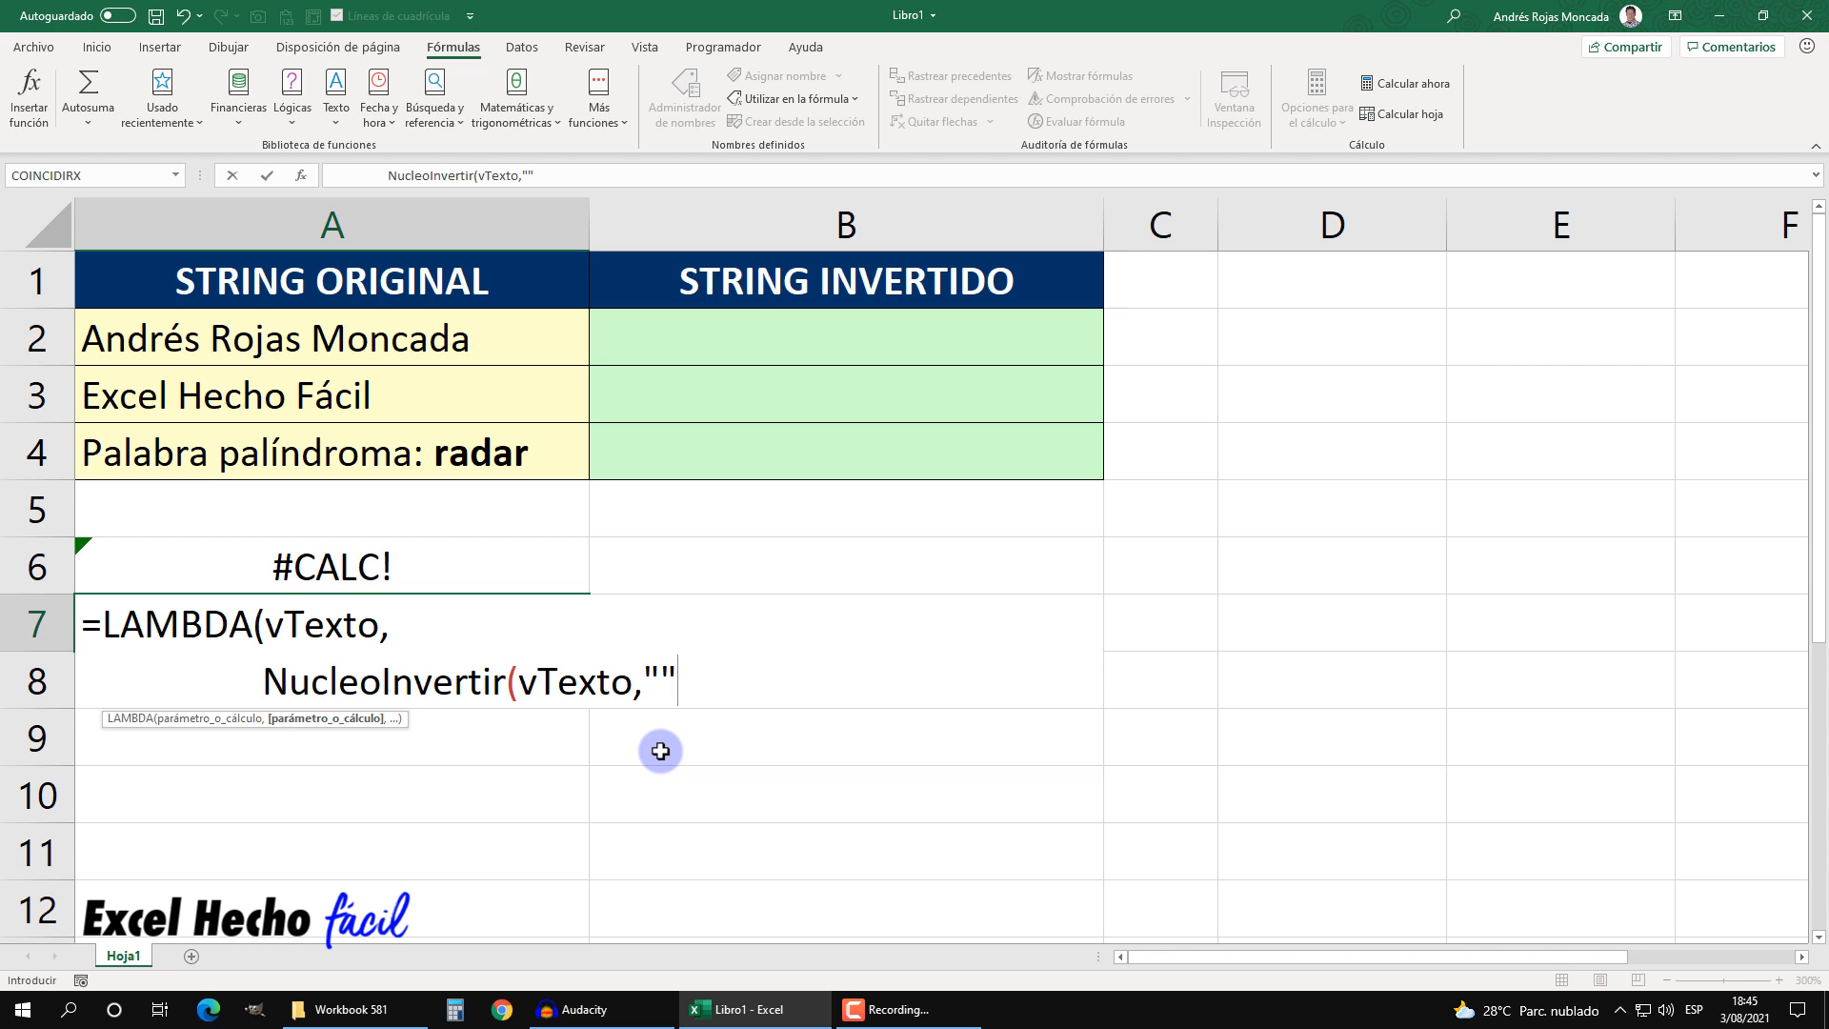
{"action": "type", "text": ","}
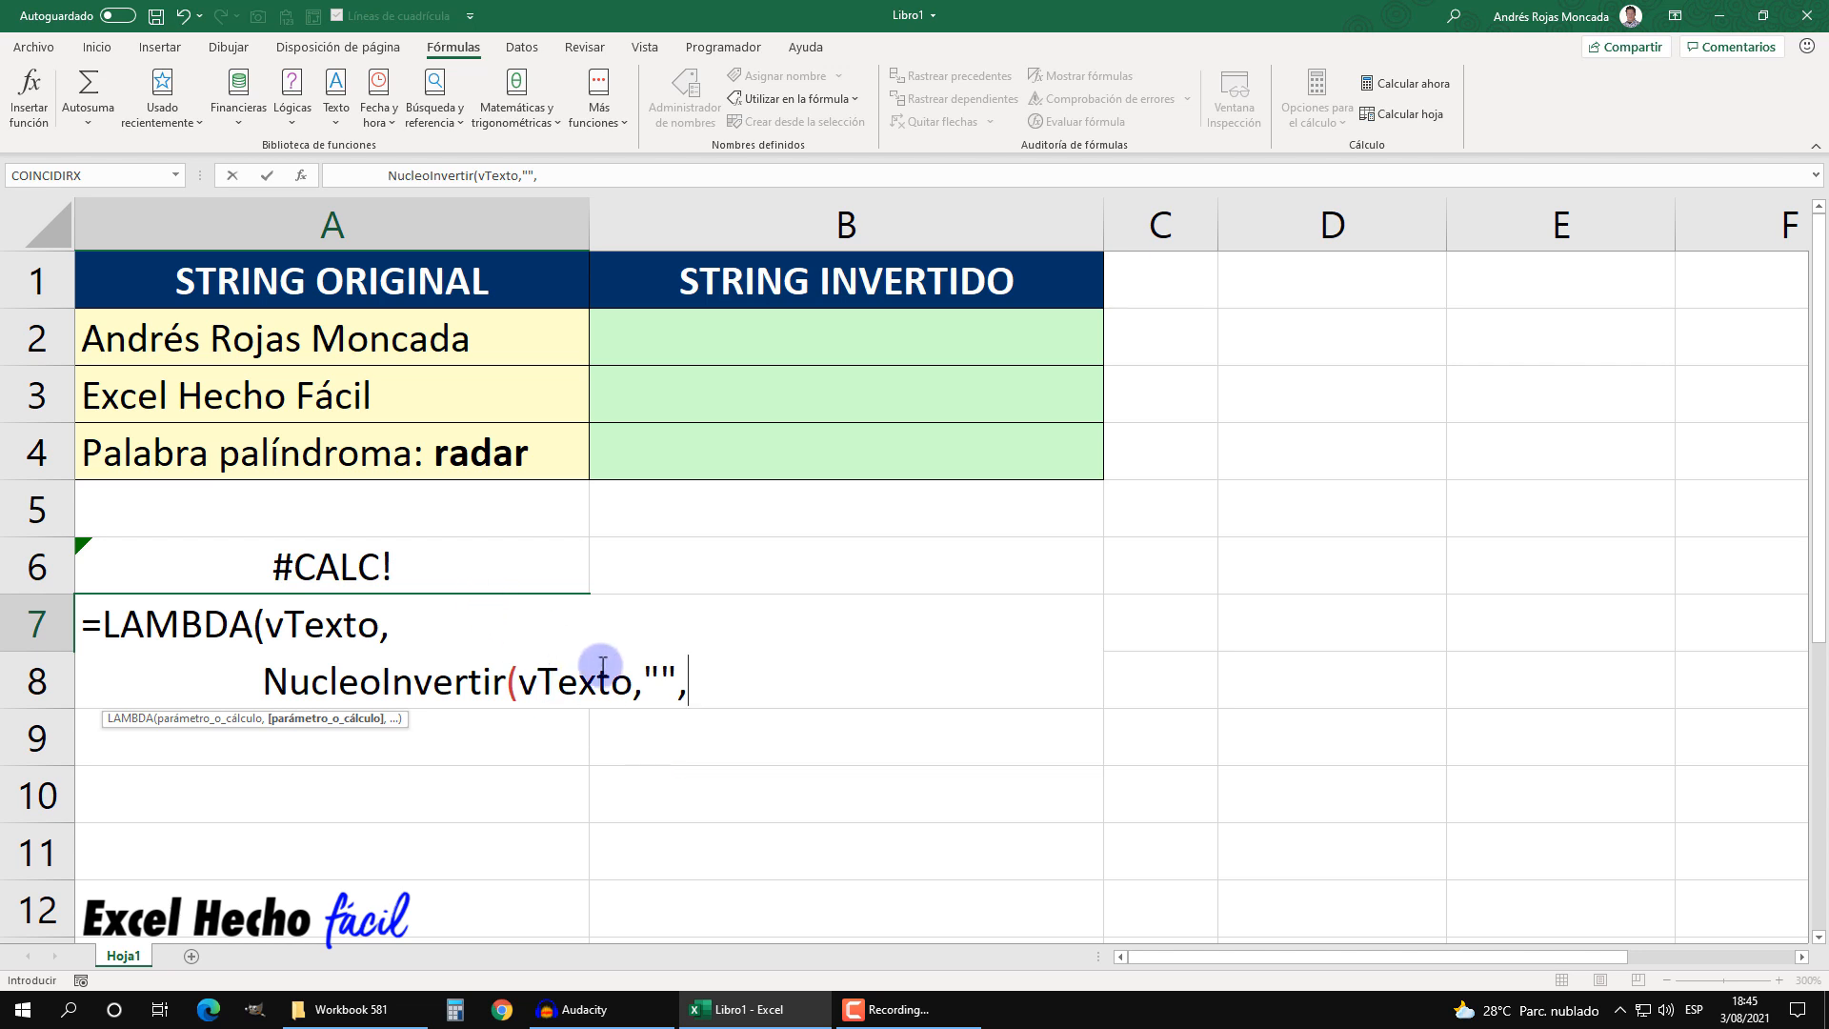
{"action": "type", "text": "lar"}
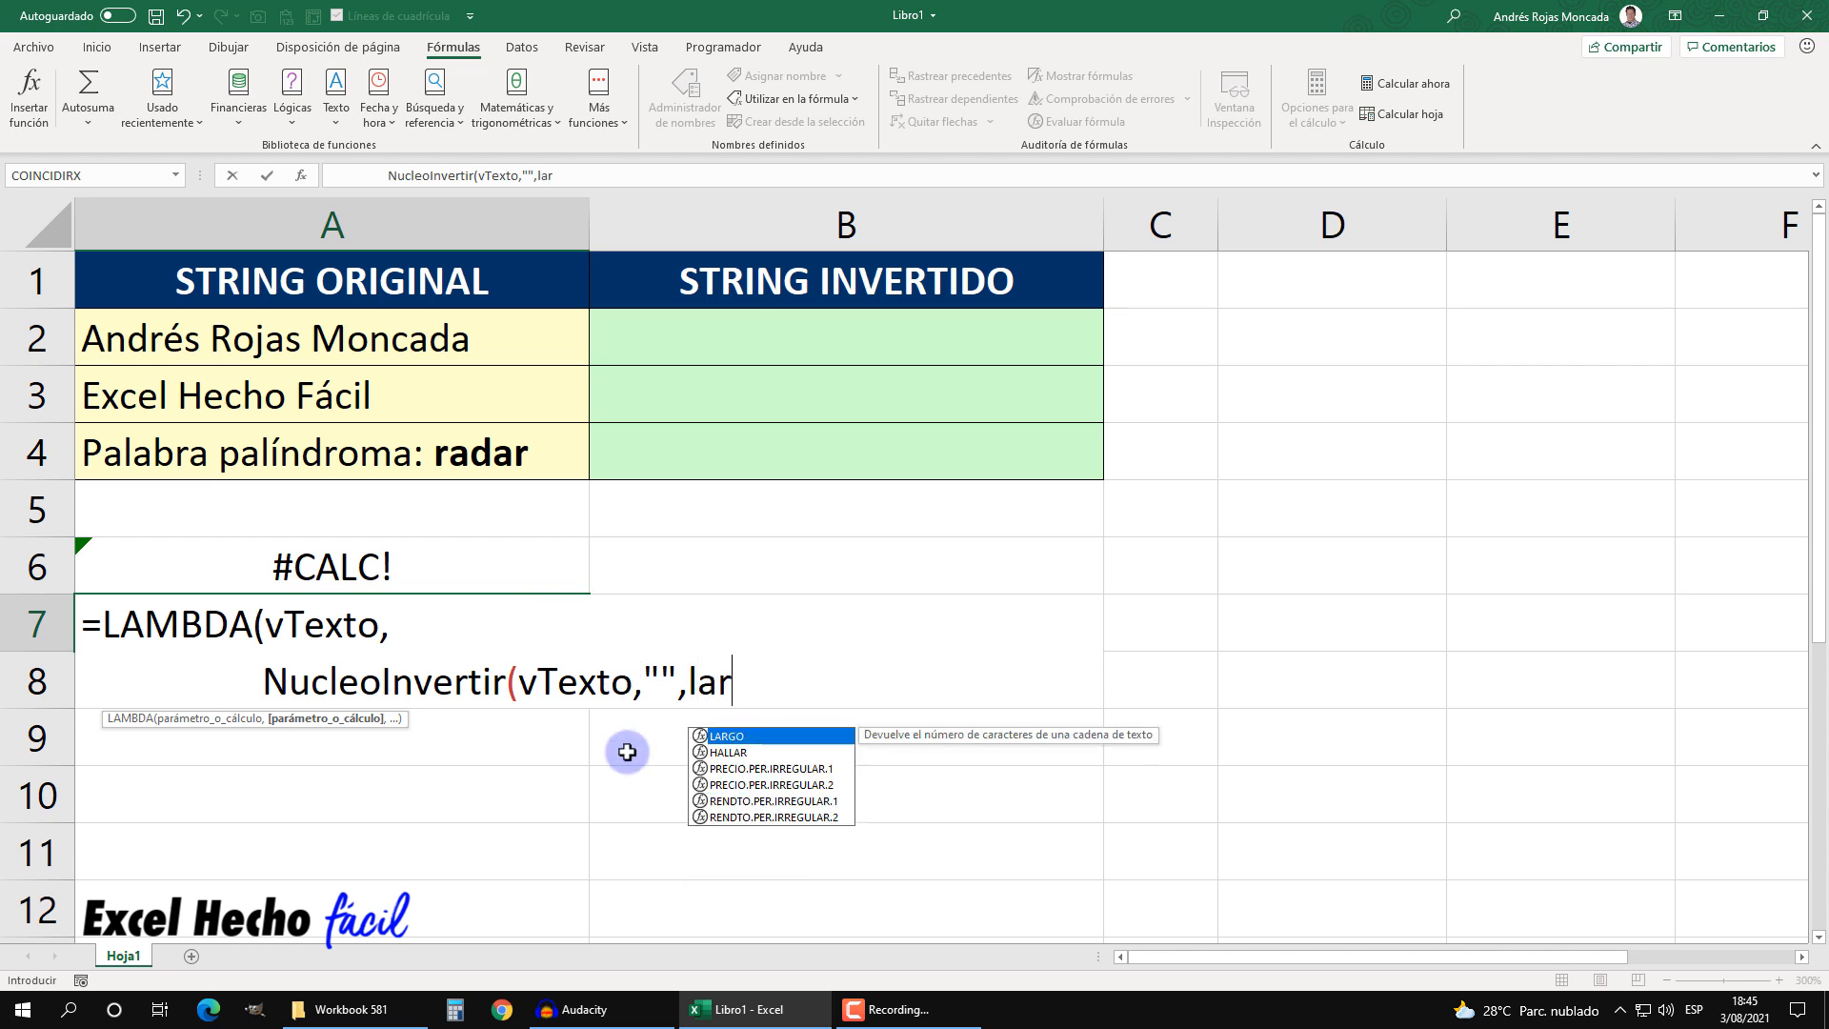
{"action": "key", "text": "Tab"}
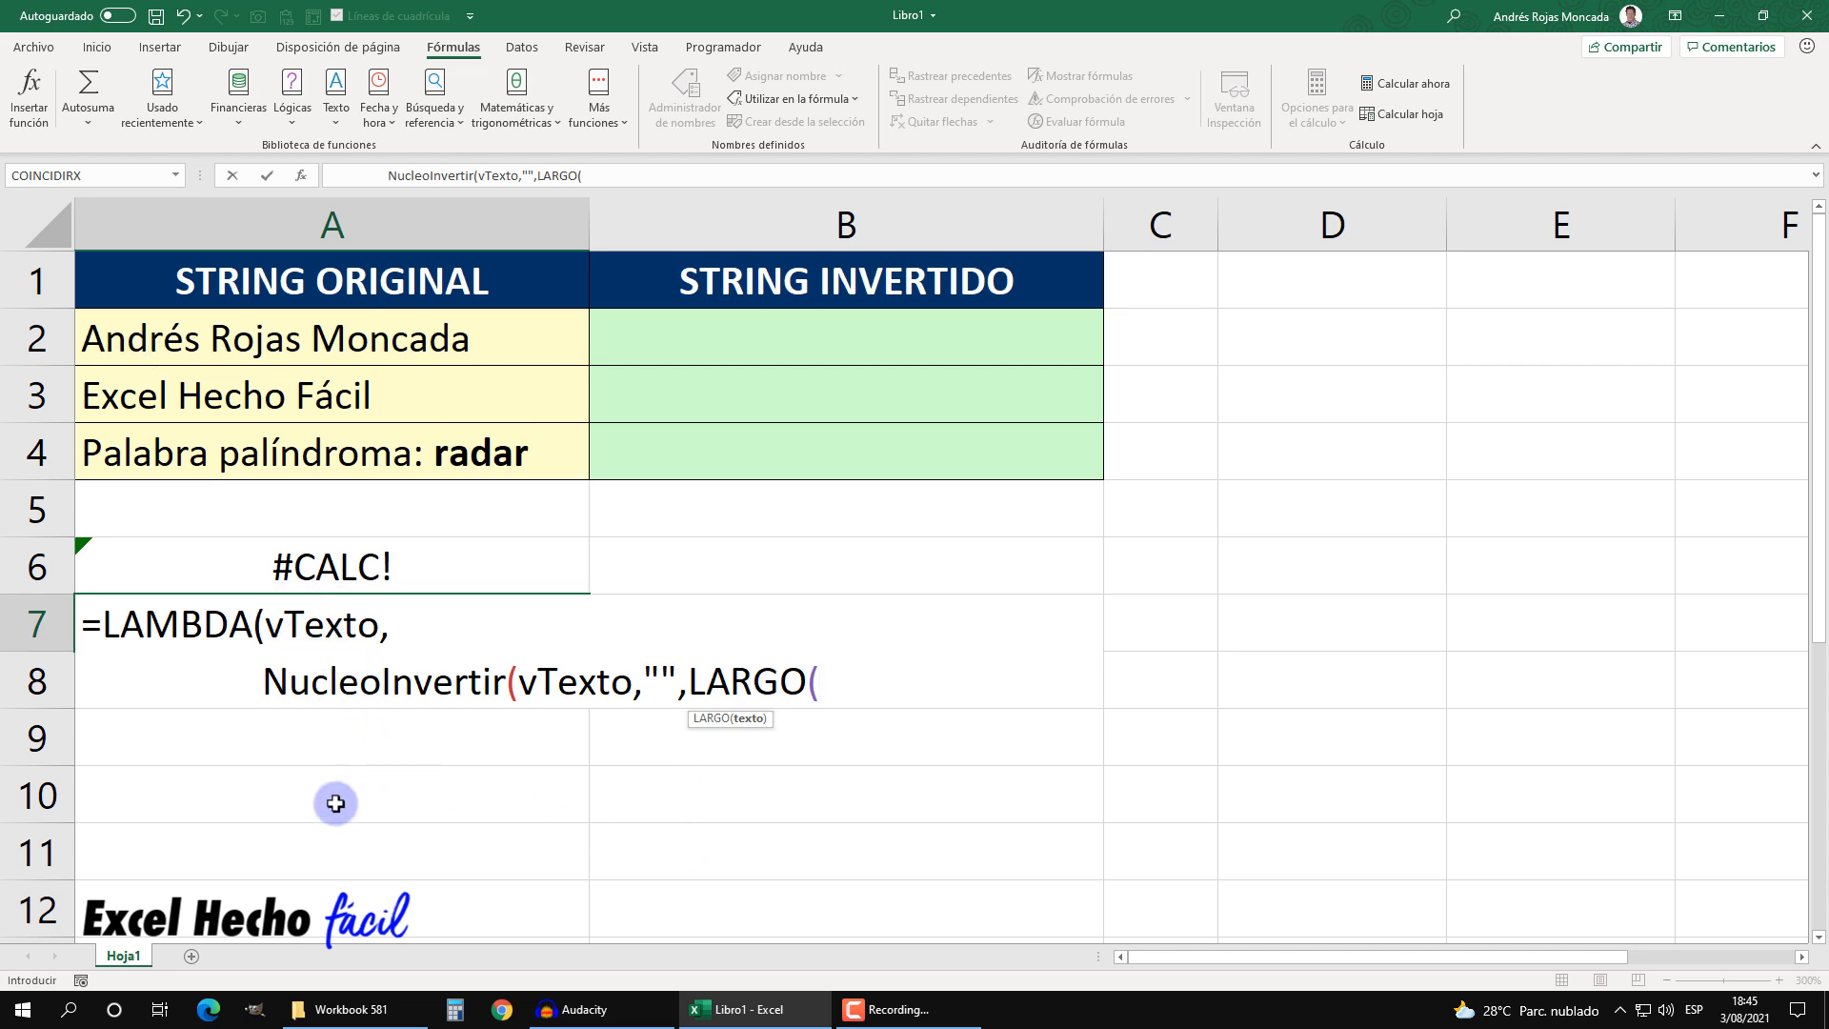
{"action": "type", "text": "vte"}
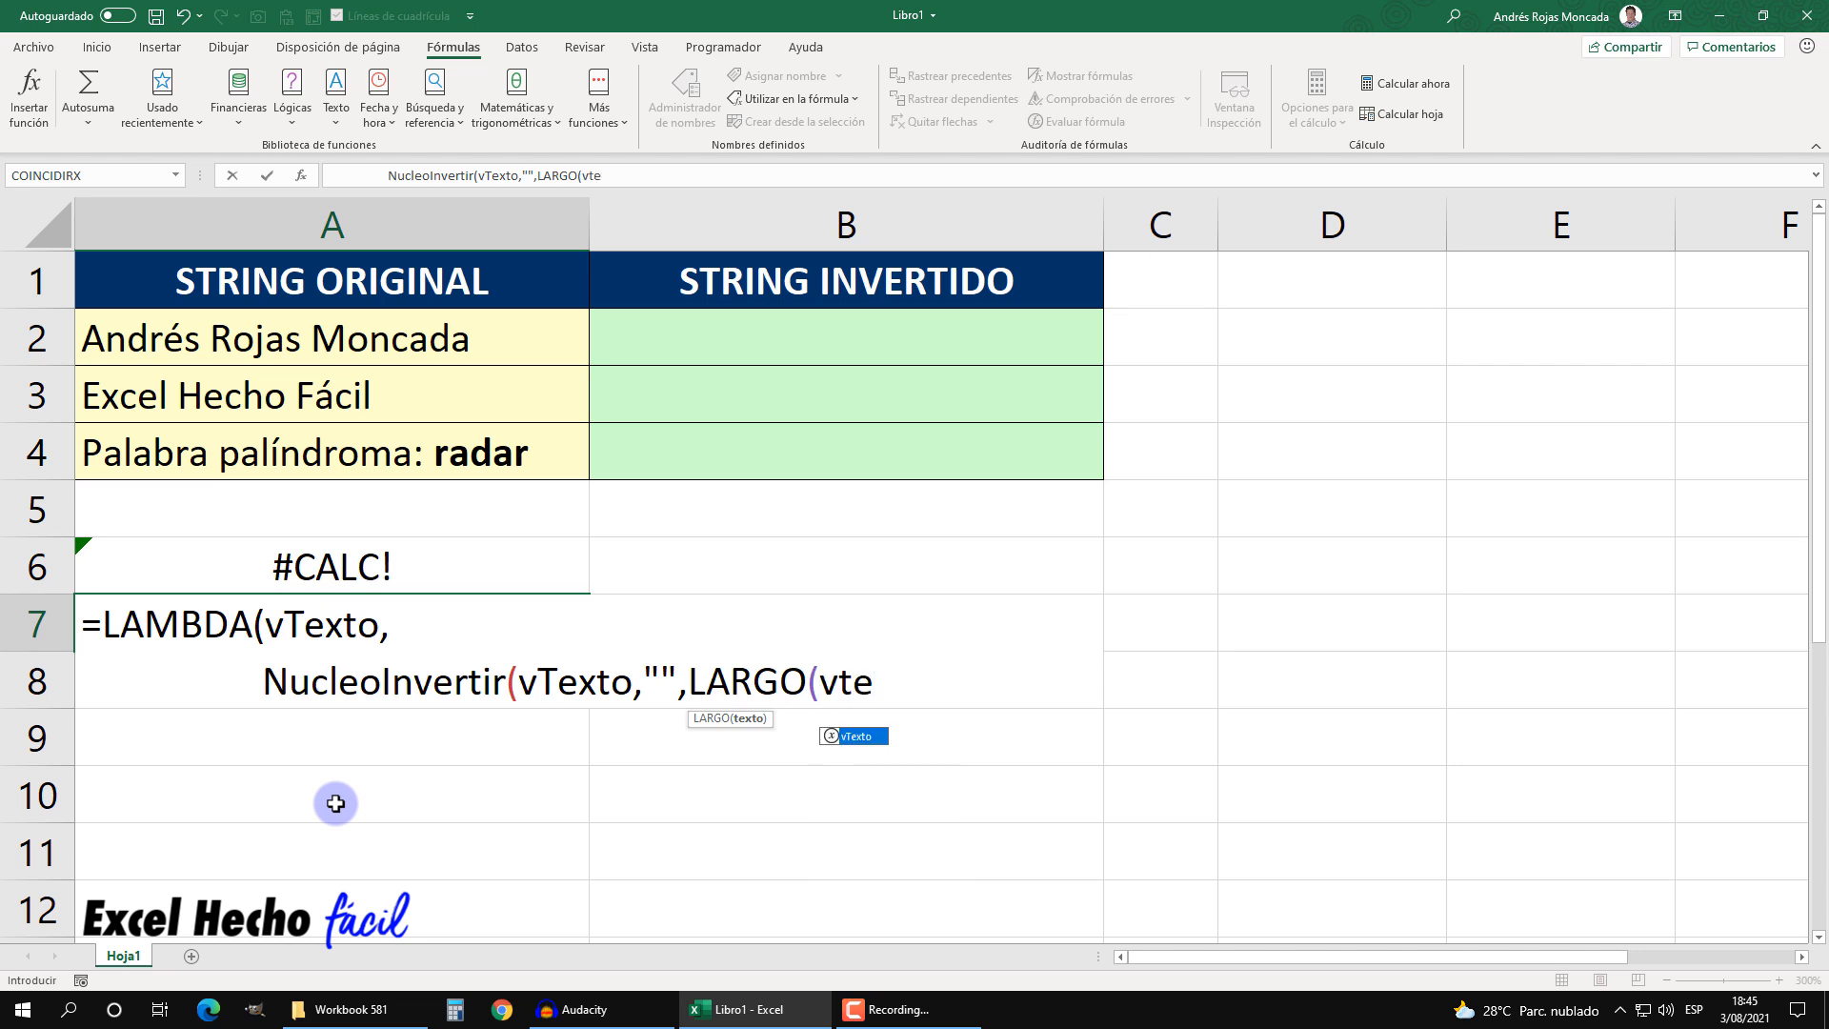
{"action": "key", "text": "Tab"}
{"action": "type", "text": ")))"}
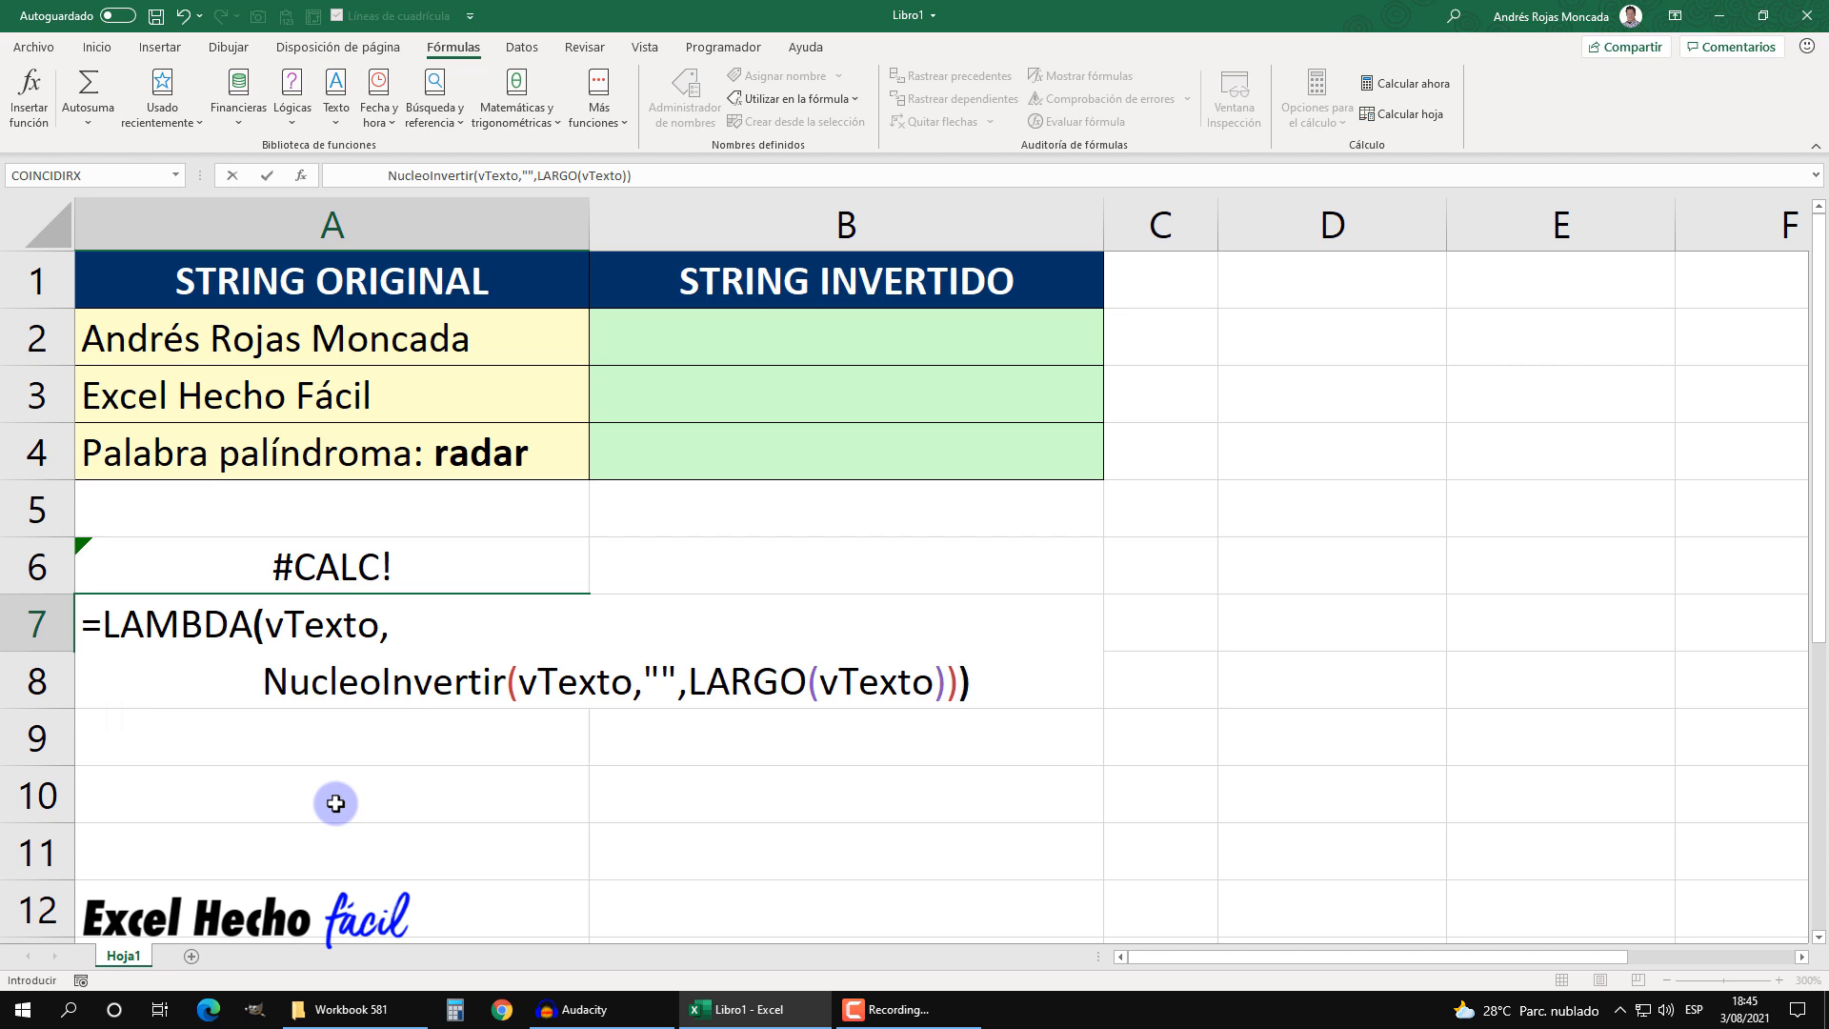
- Copy the text of the complete vTexto LAMBDA formula and enter the formula in cell A7
{"action": "left_click", "coordinate": [1024, 683]}
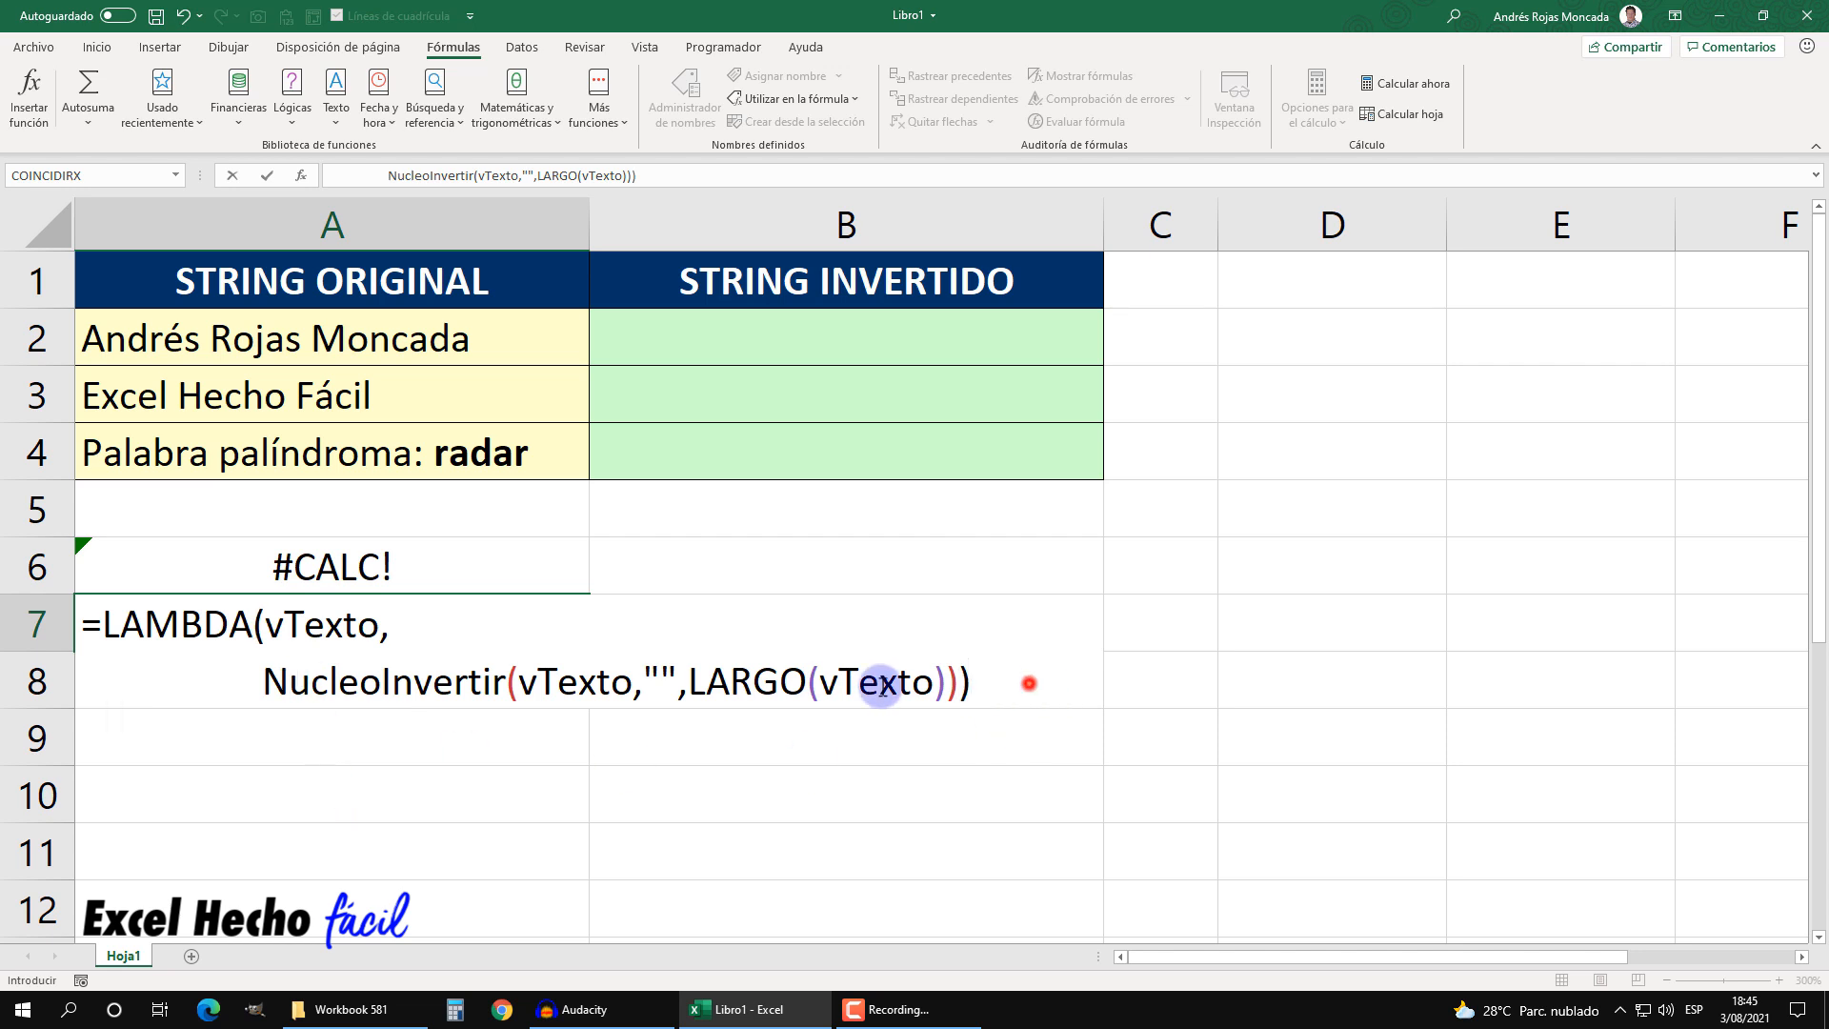
{"action": "key", "text": "ctrl+shift+Home"}
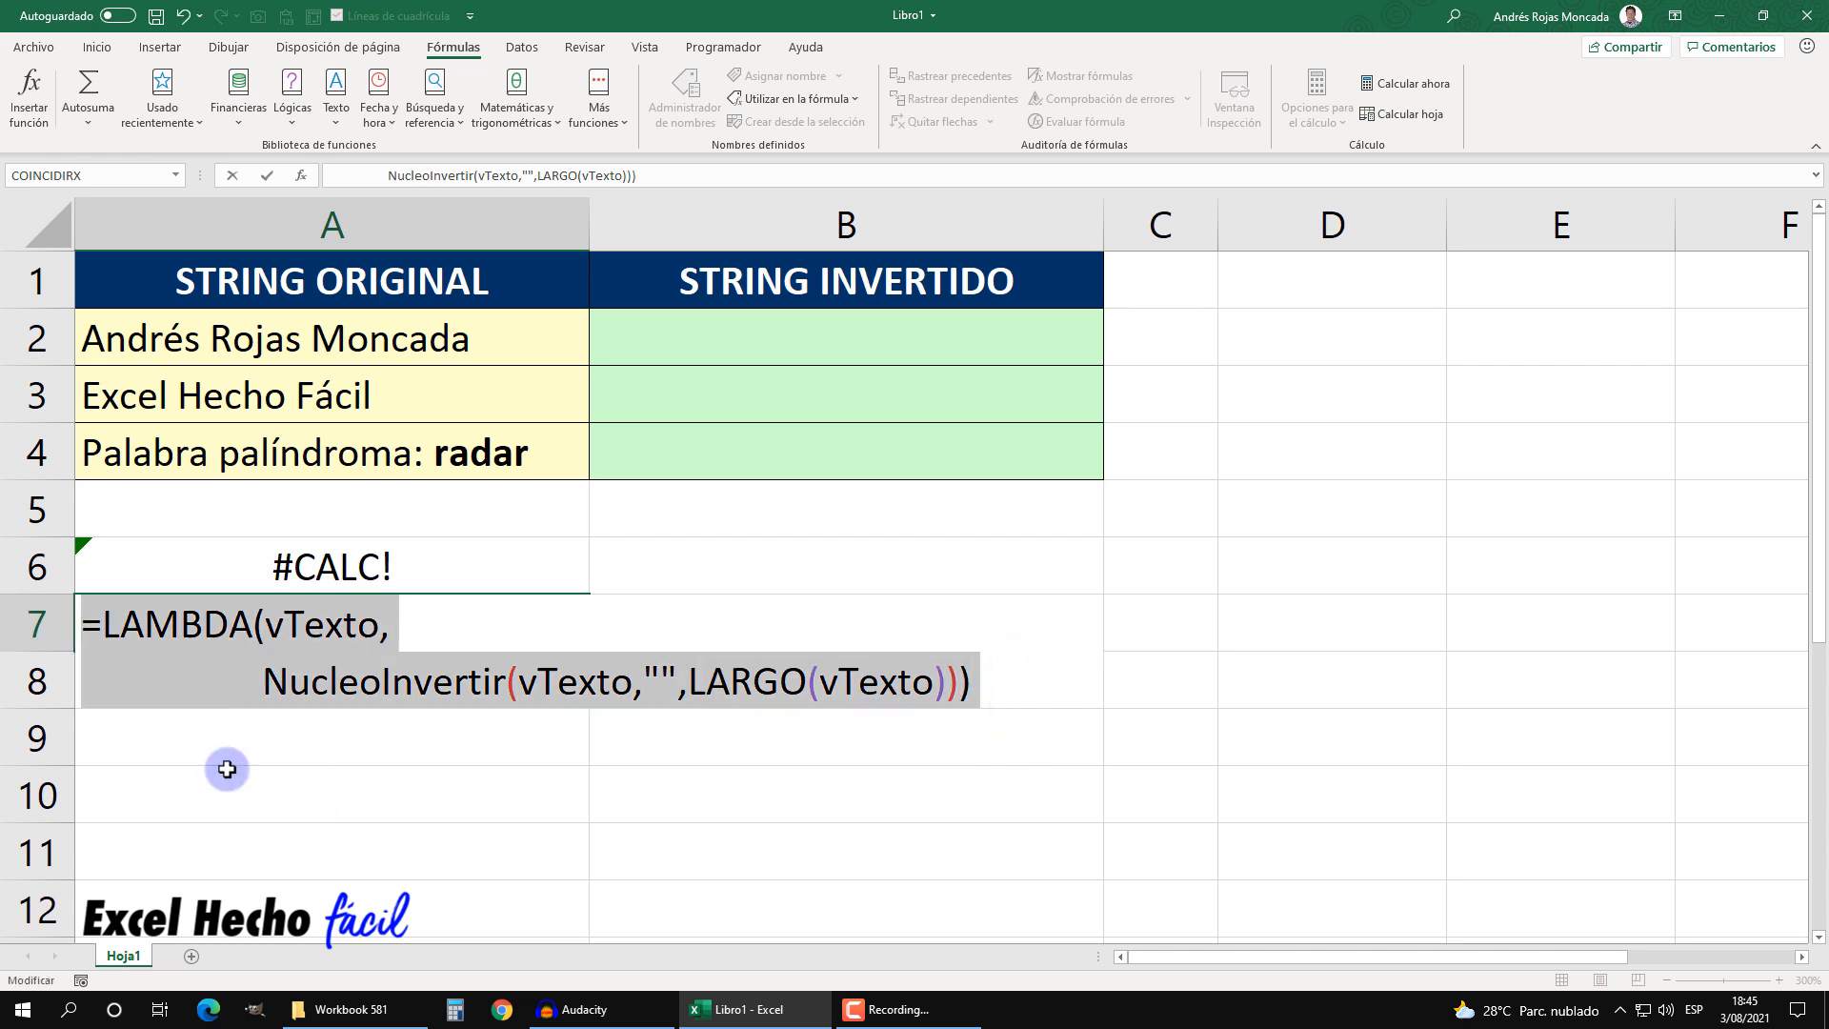
{"action": "key", "text": "ctrl+c"}
{"action": "left_click", "coordinate": [1042, 666]}
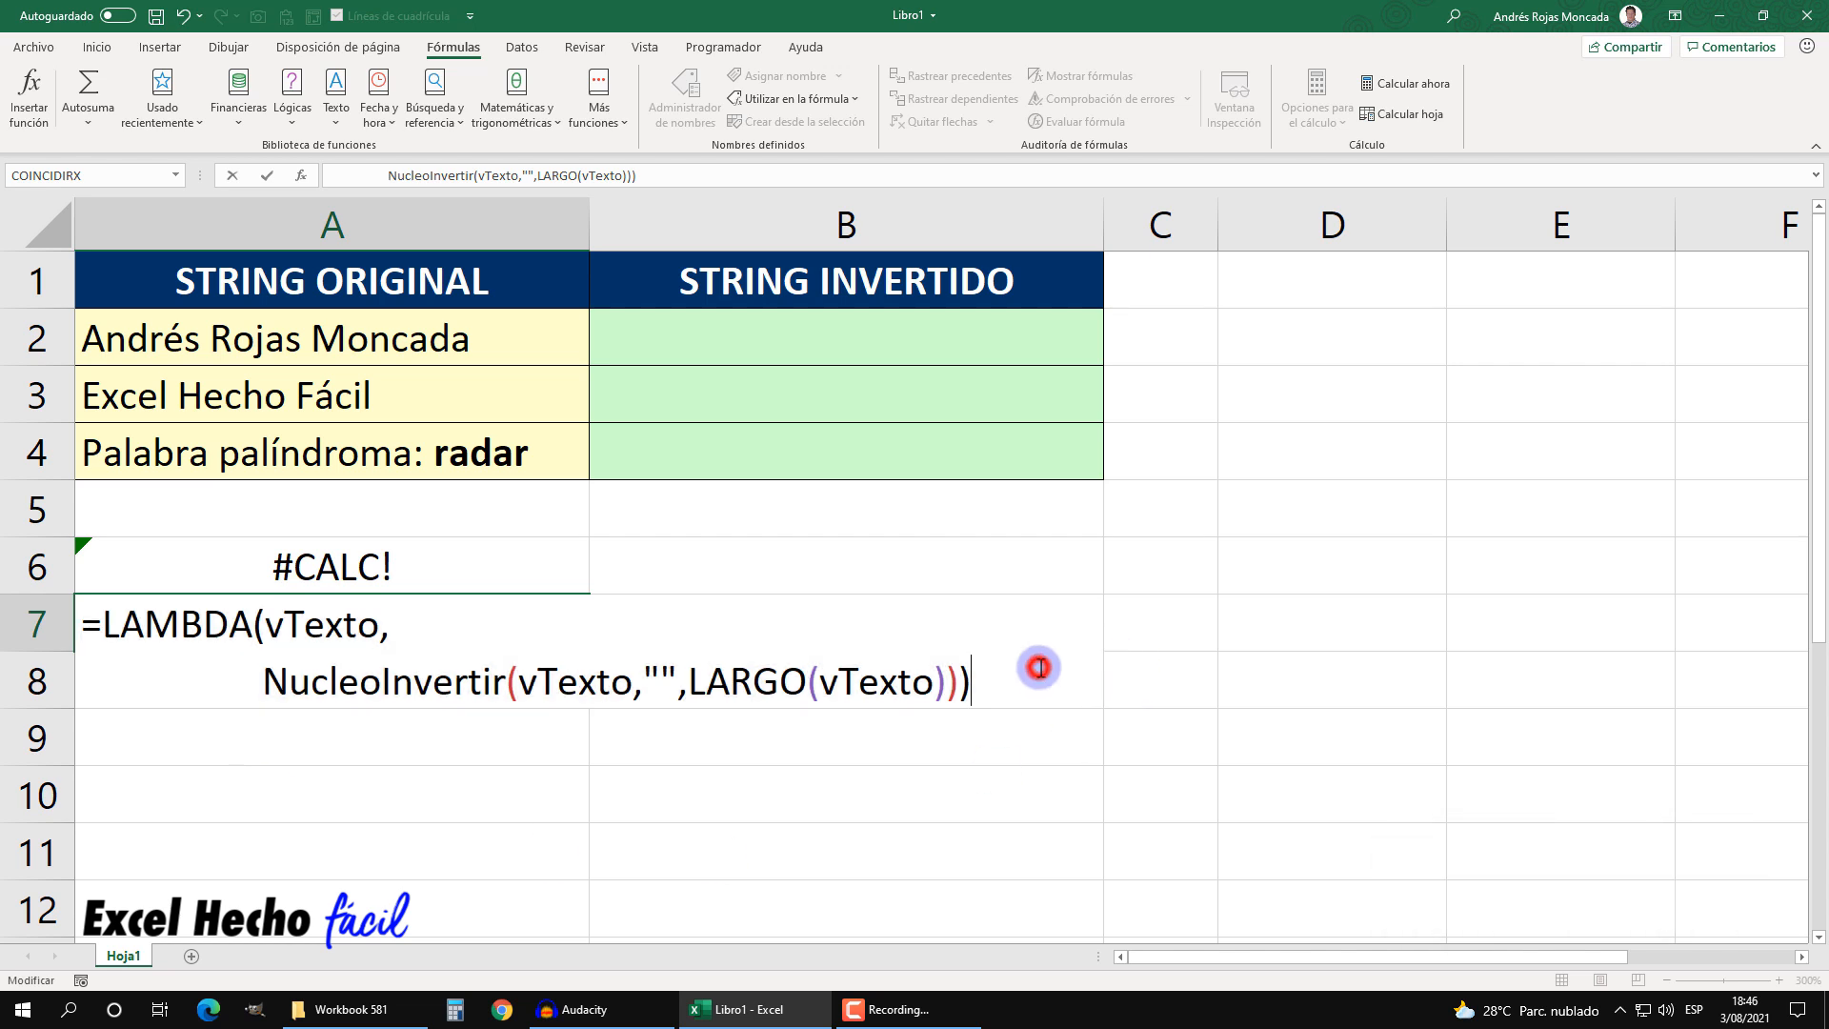
{"action": "key", "text": "Return"}
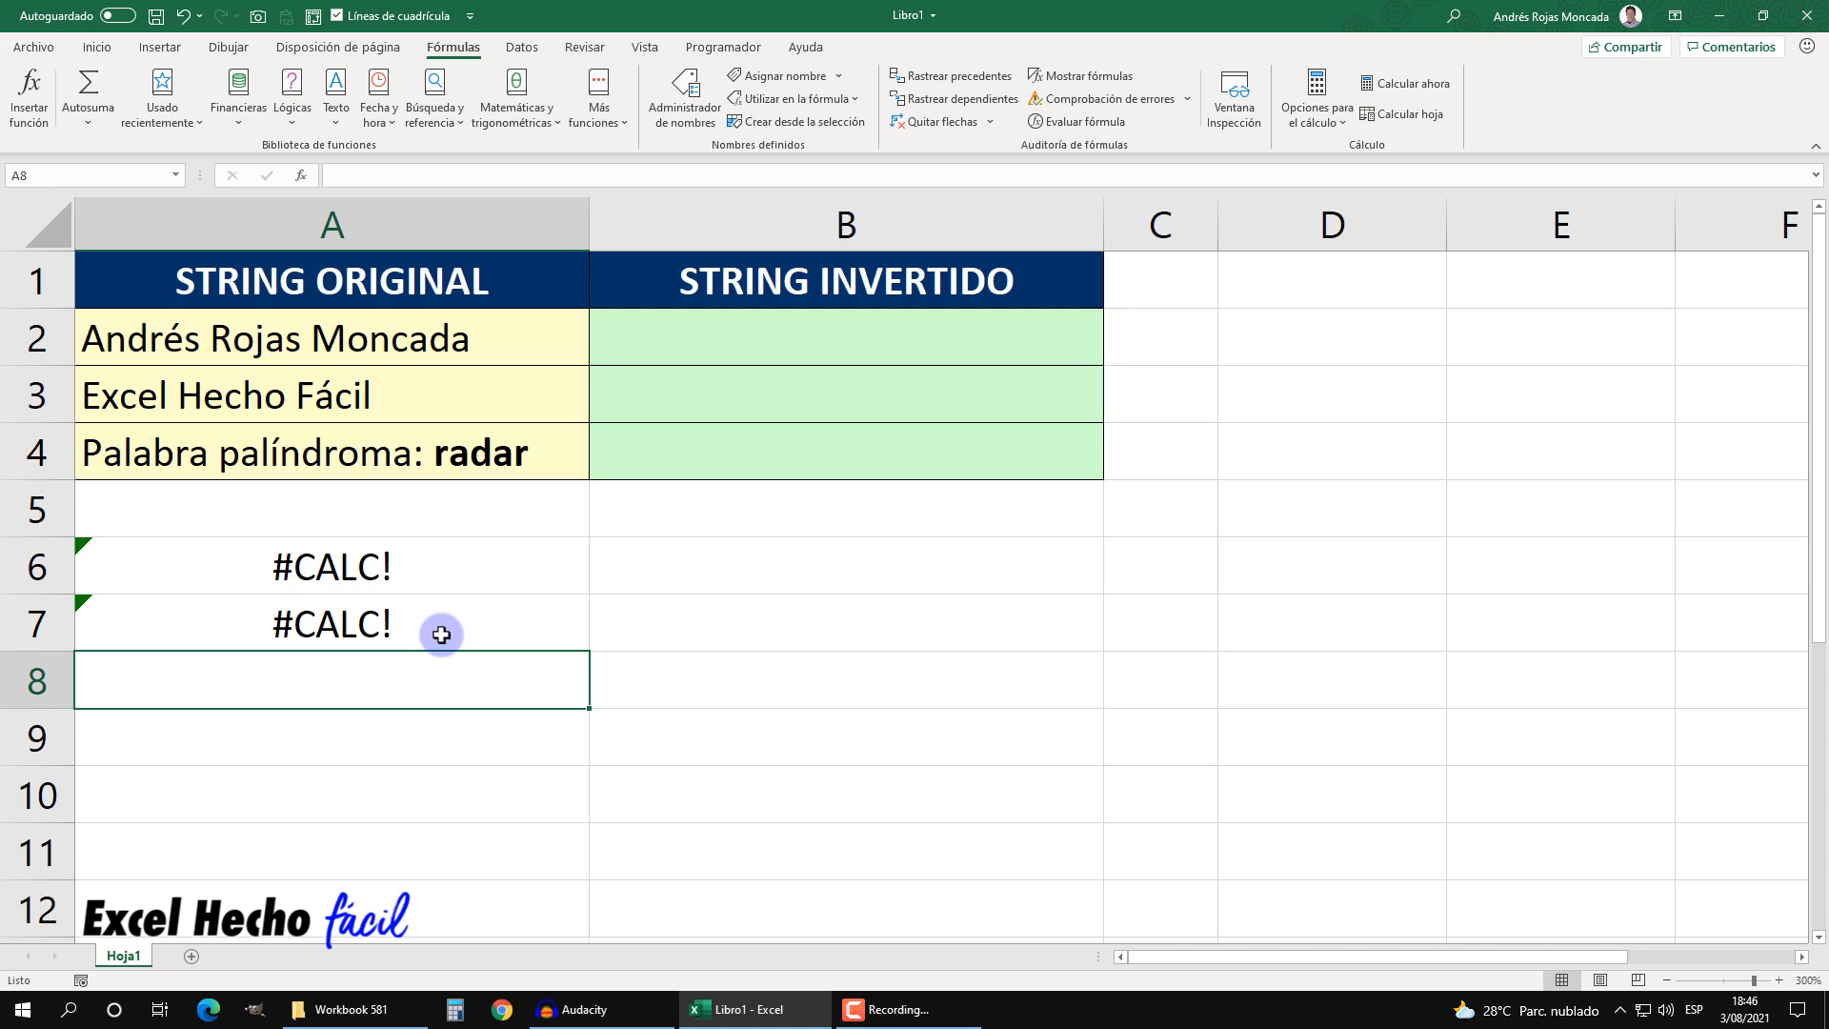
- Define the workbook-scoped name InvertirString with the copied vTexto LAMBDA formula as its reference
{"action": "left_click", "coordinate": [768, 78]}
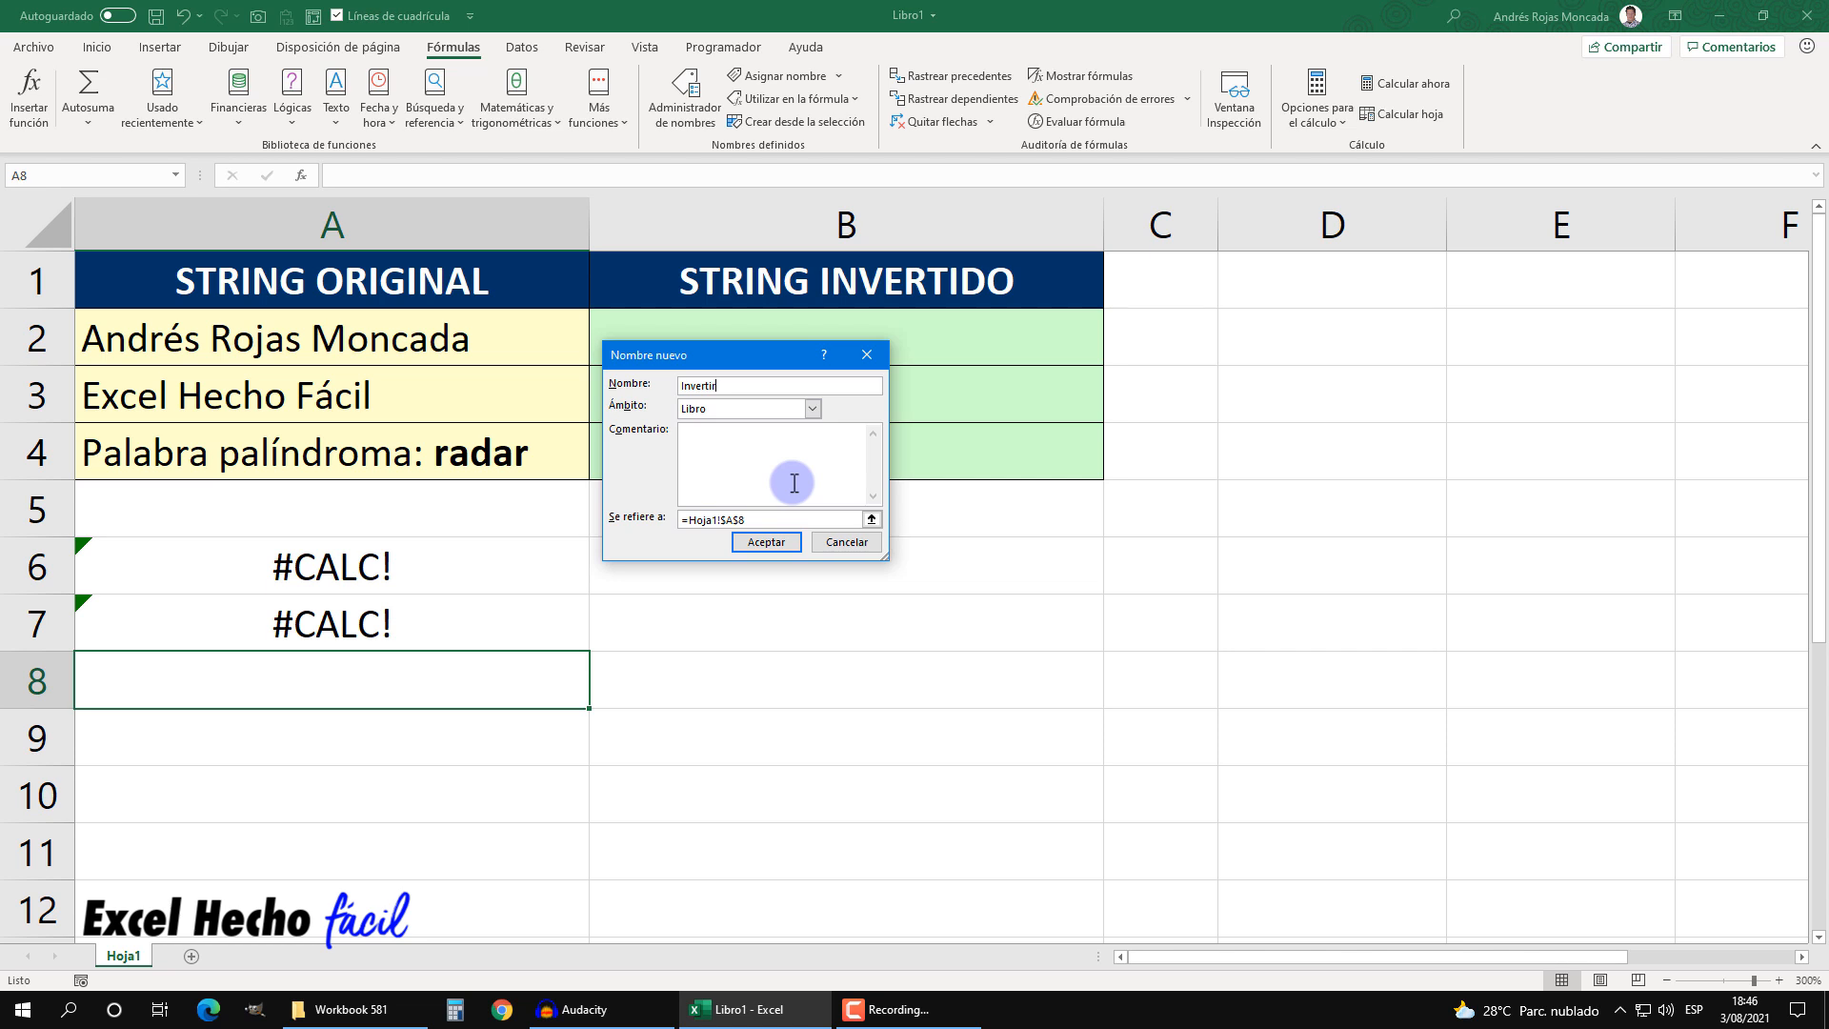
{"action": "type", "text": "tring"}
{"action": "triple_click", "coordinate": [760, 520]}
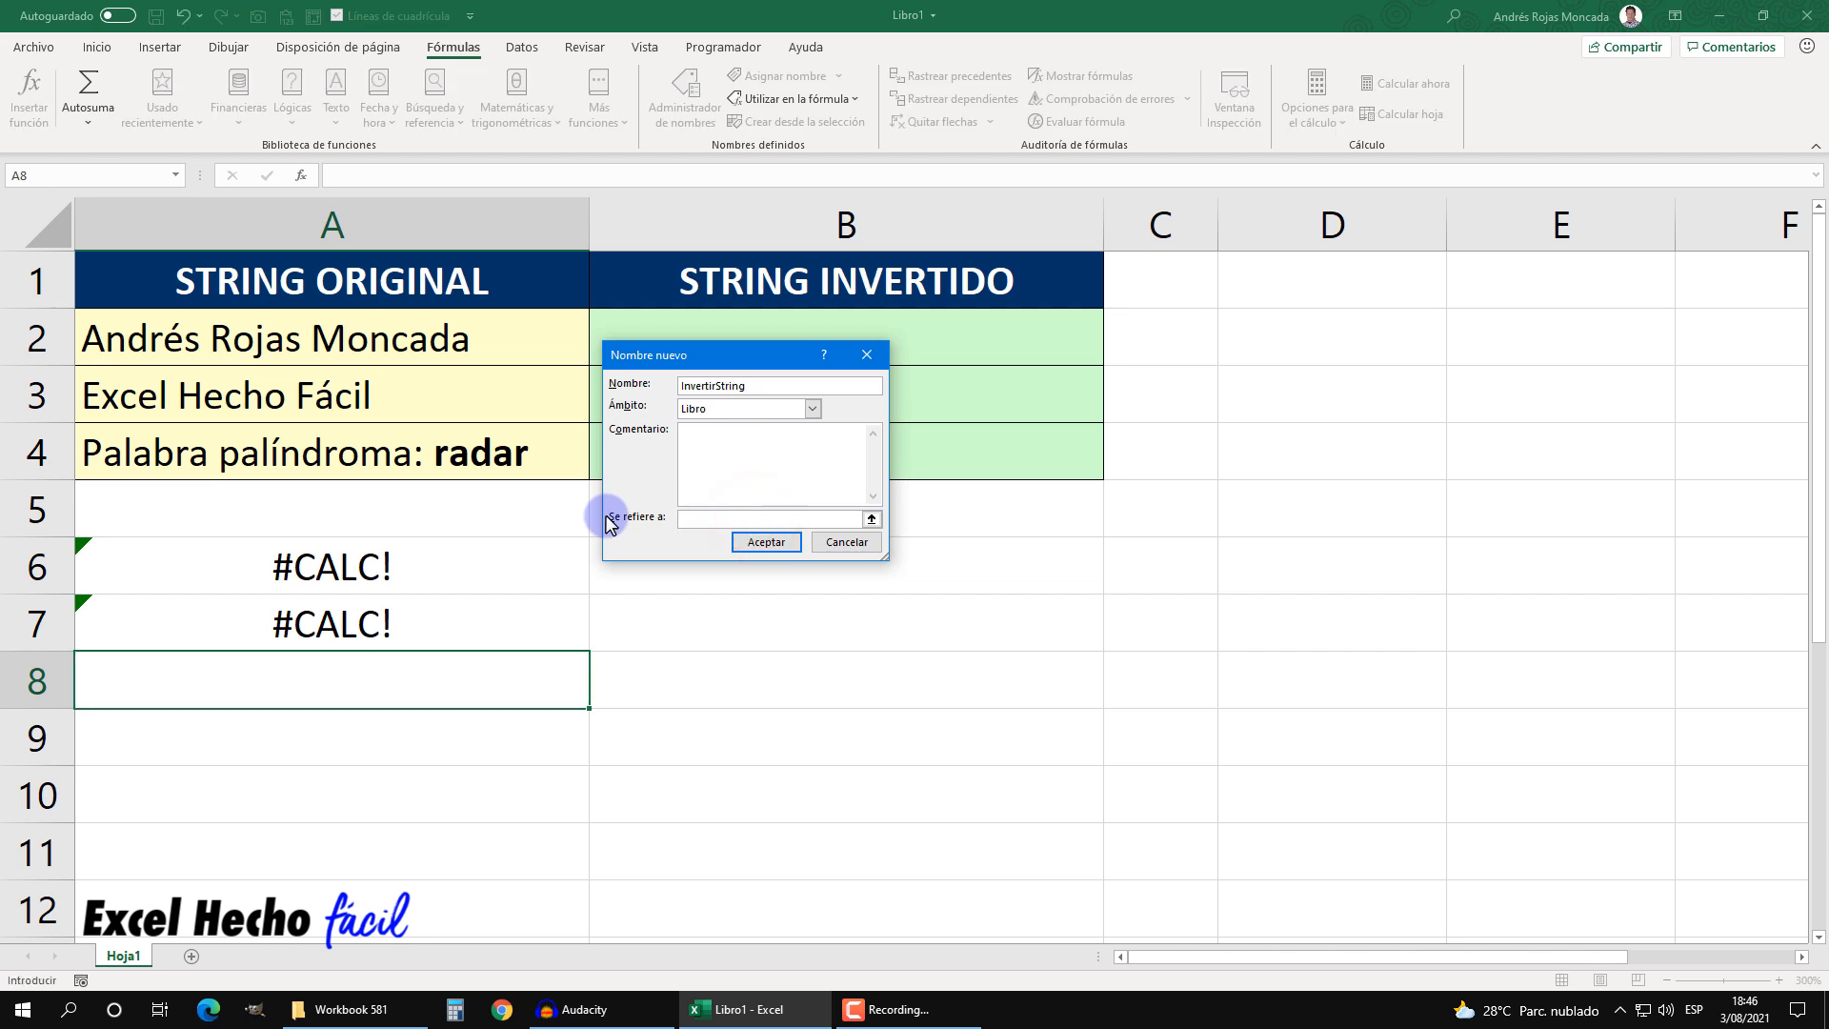
{"action": "key", "text": "ctrl+v"}
{"action": "left_click", "coordinate": [772, 542]}
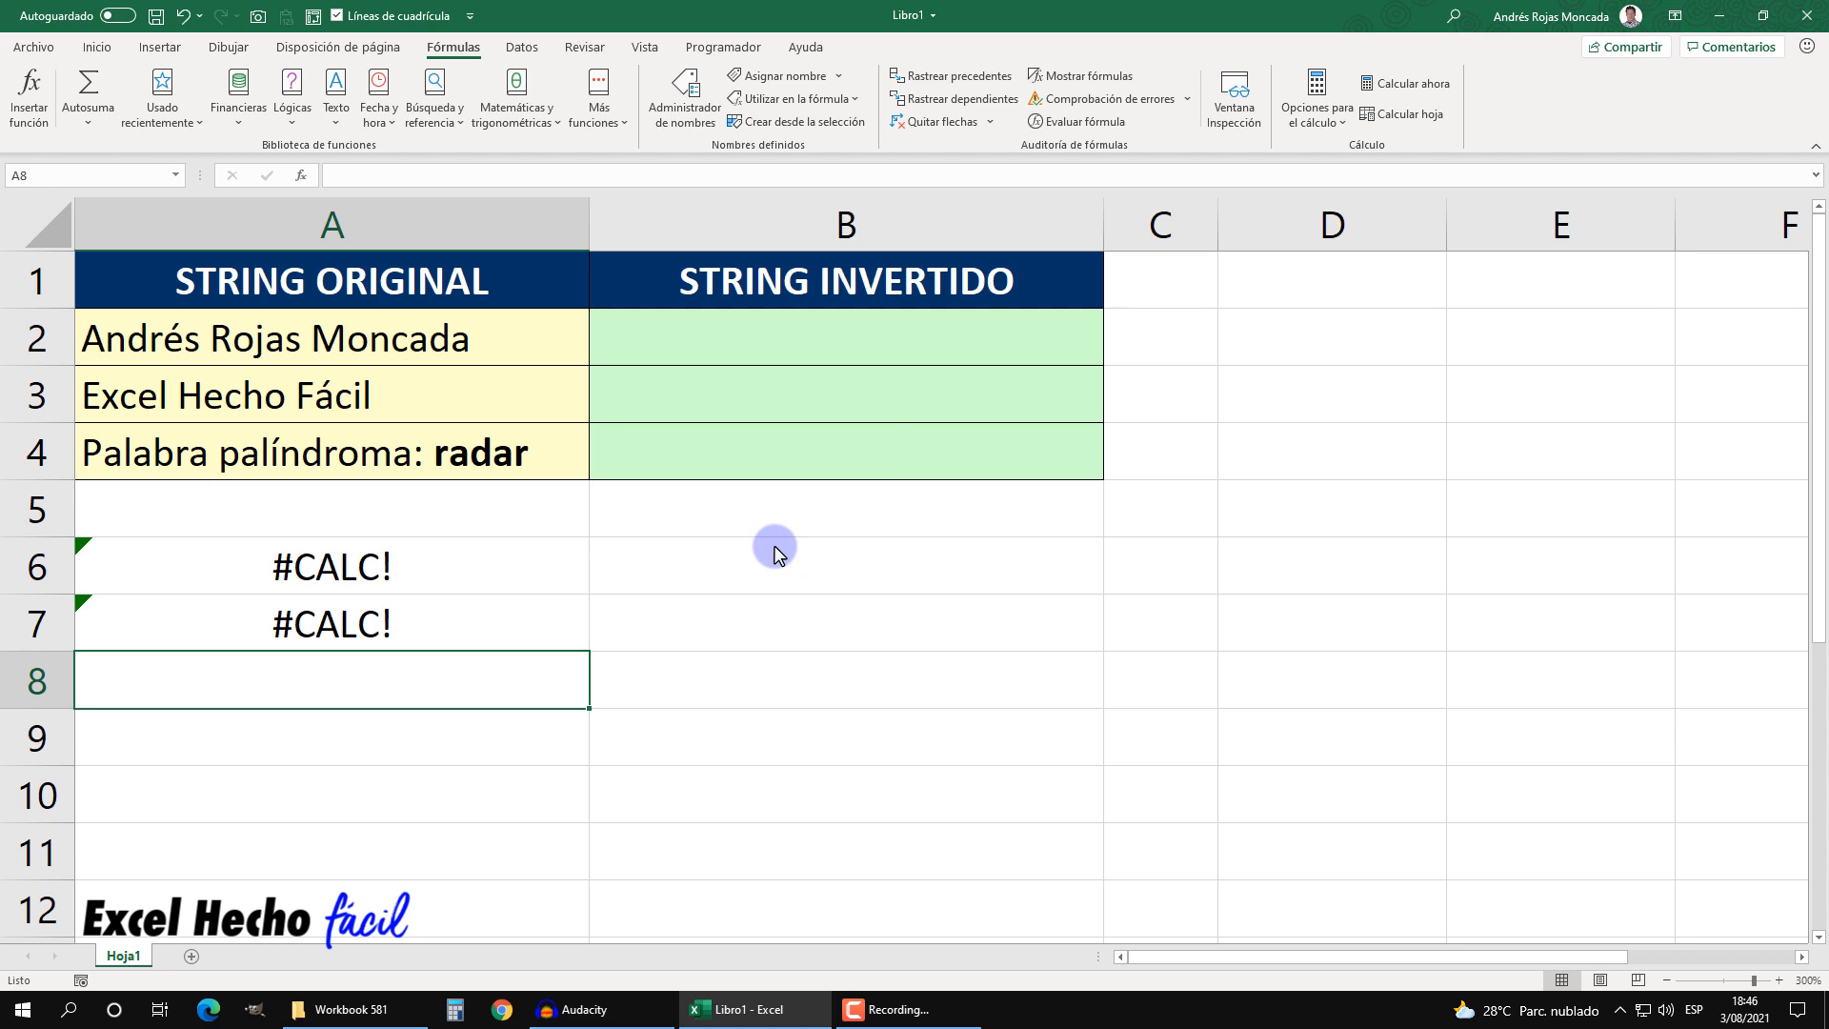
- Enter the formula =InvertirString(A2) in cell B2 under STRING INVERTIDO
{"action": "left_click", "coordinate": [772, 332]}
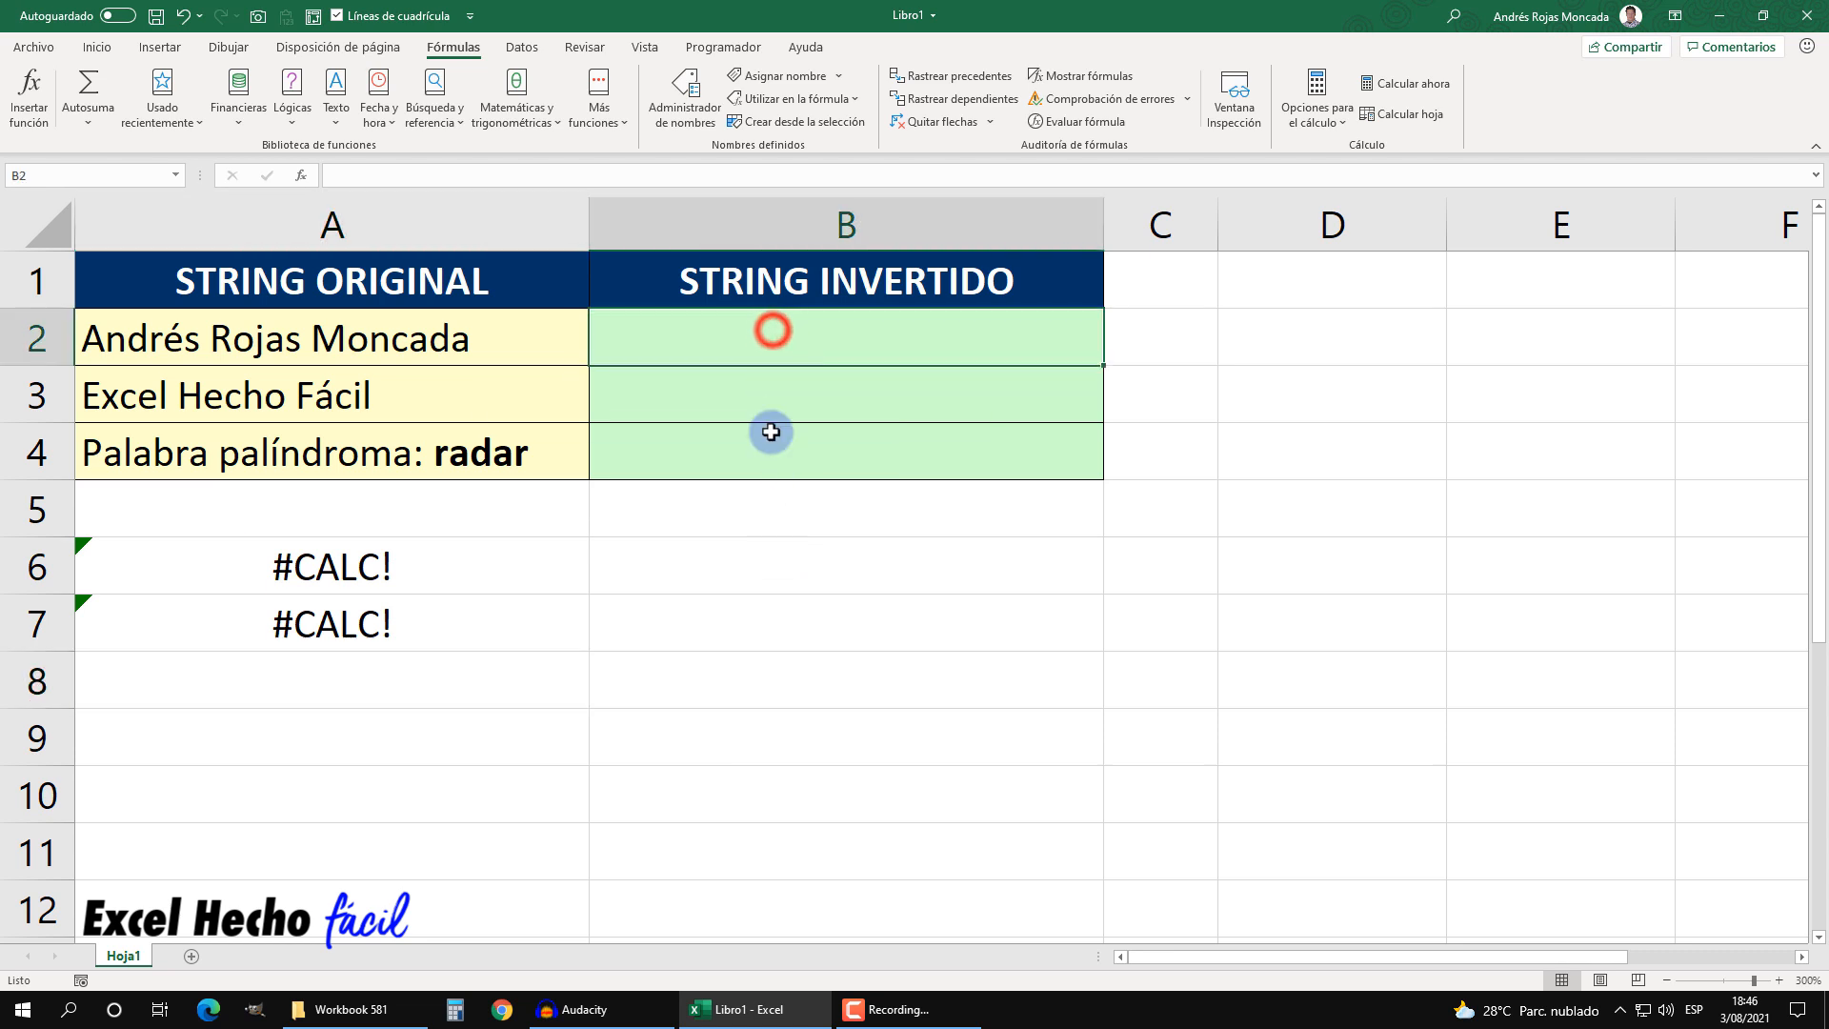
{"action": "type", "text": "="}
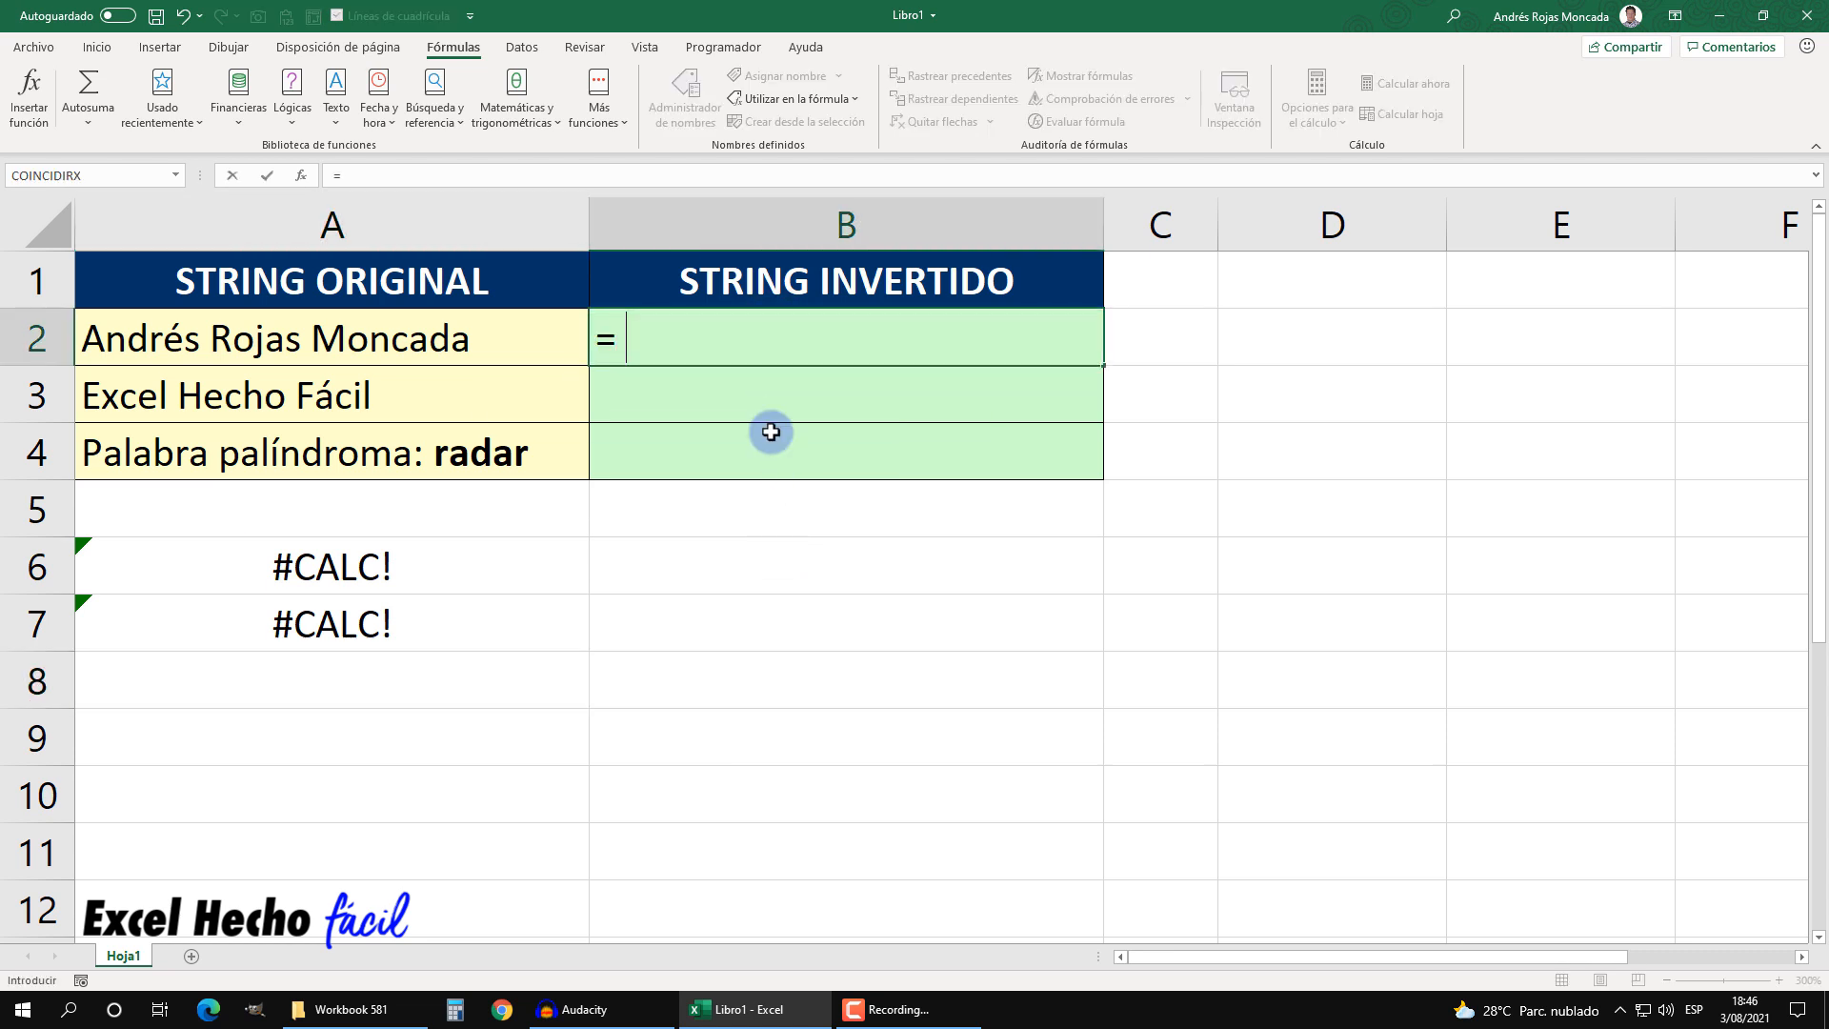
{"action": "type", "text": "inve"}
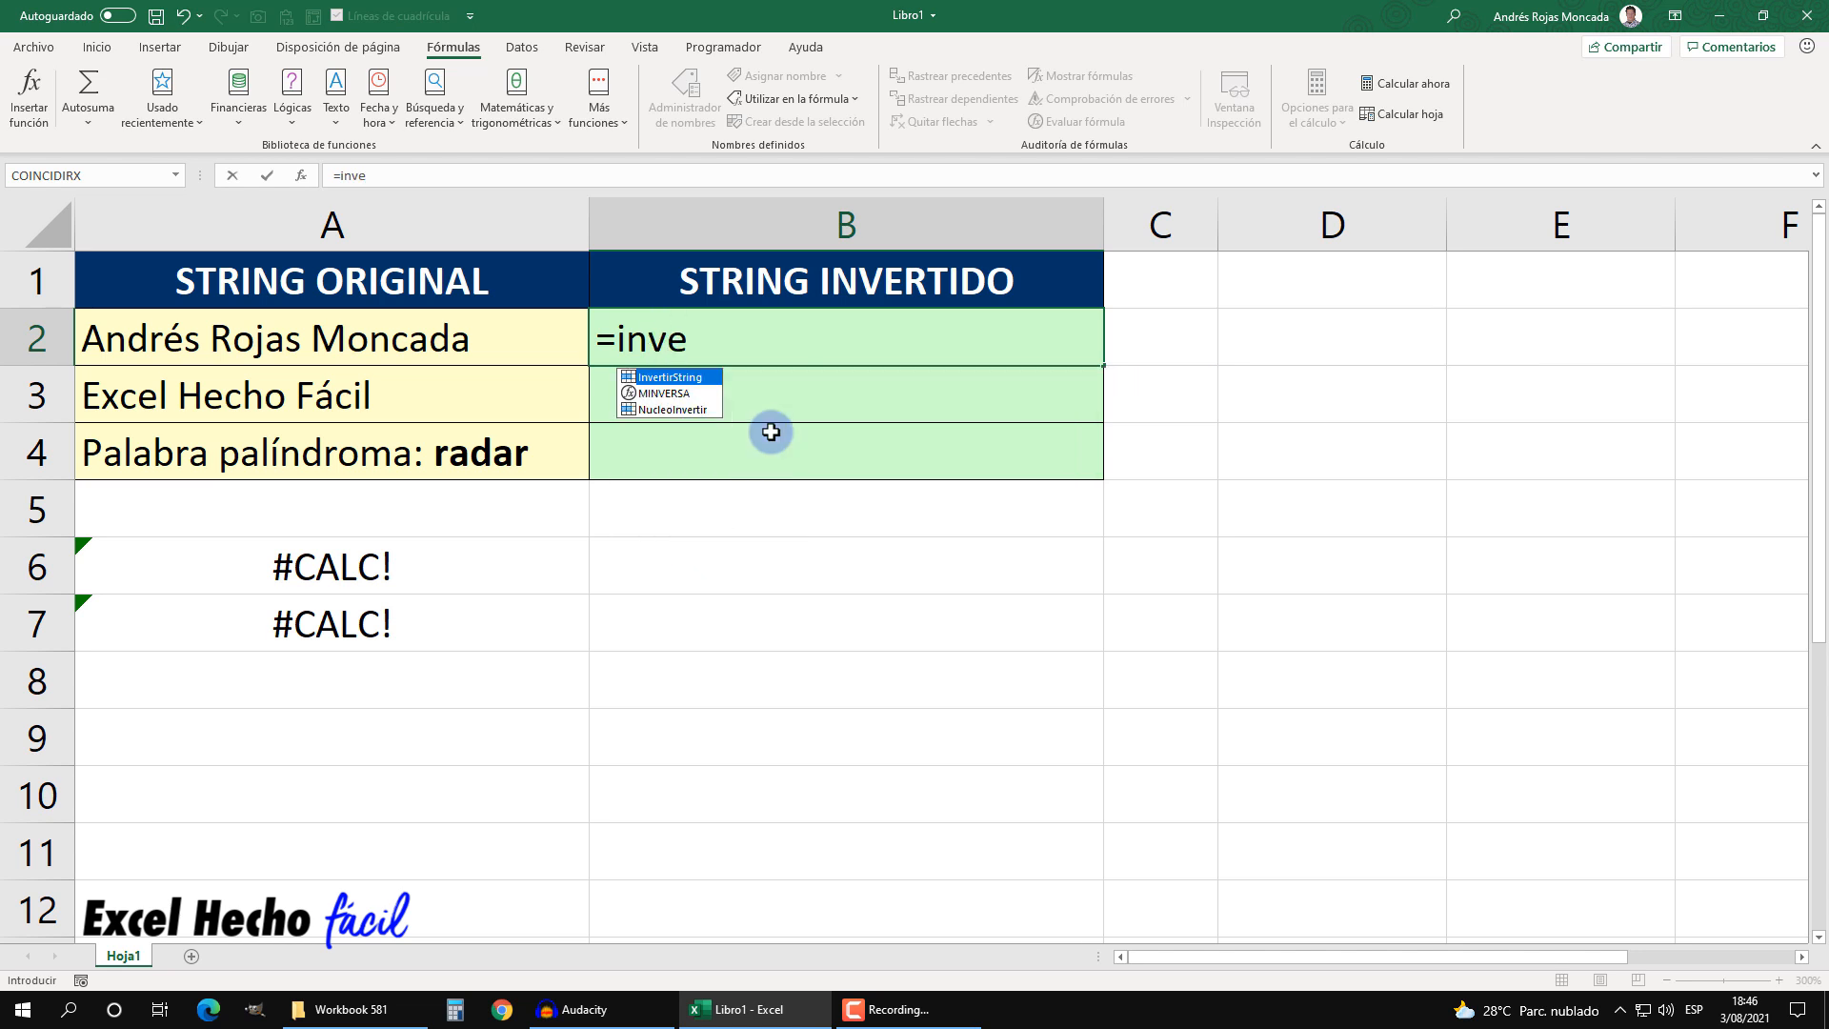
{"action": "key", "text": "Down"}
{"action": "key", "text": "Down"}
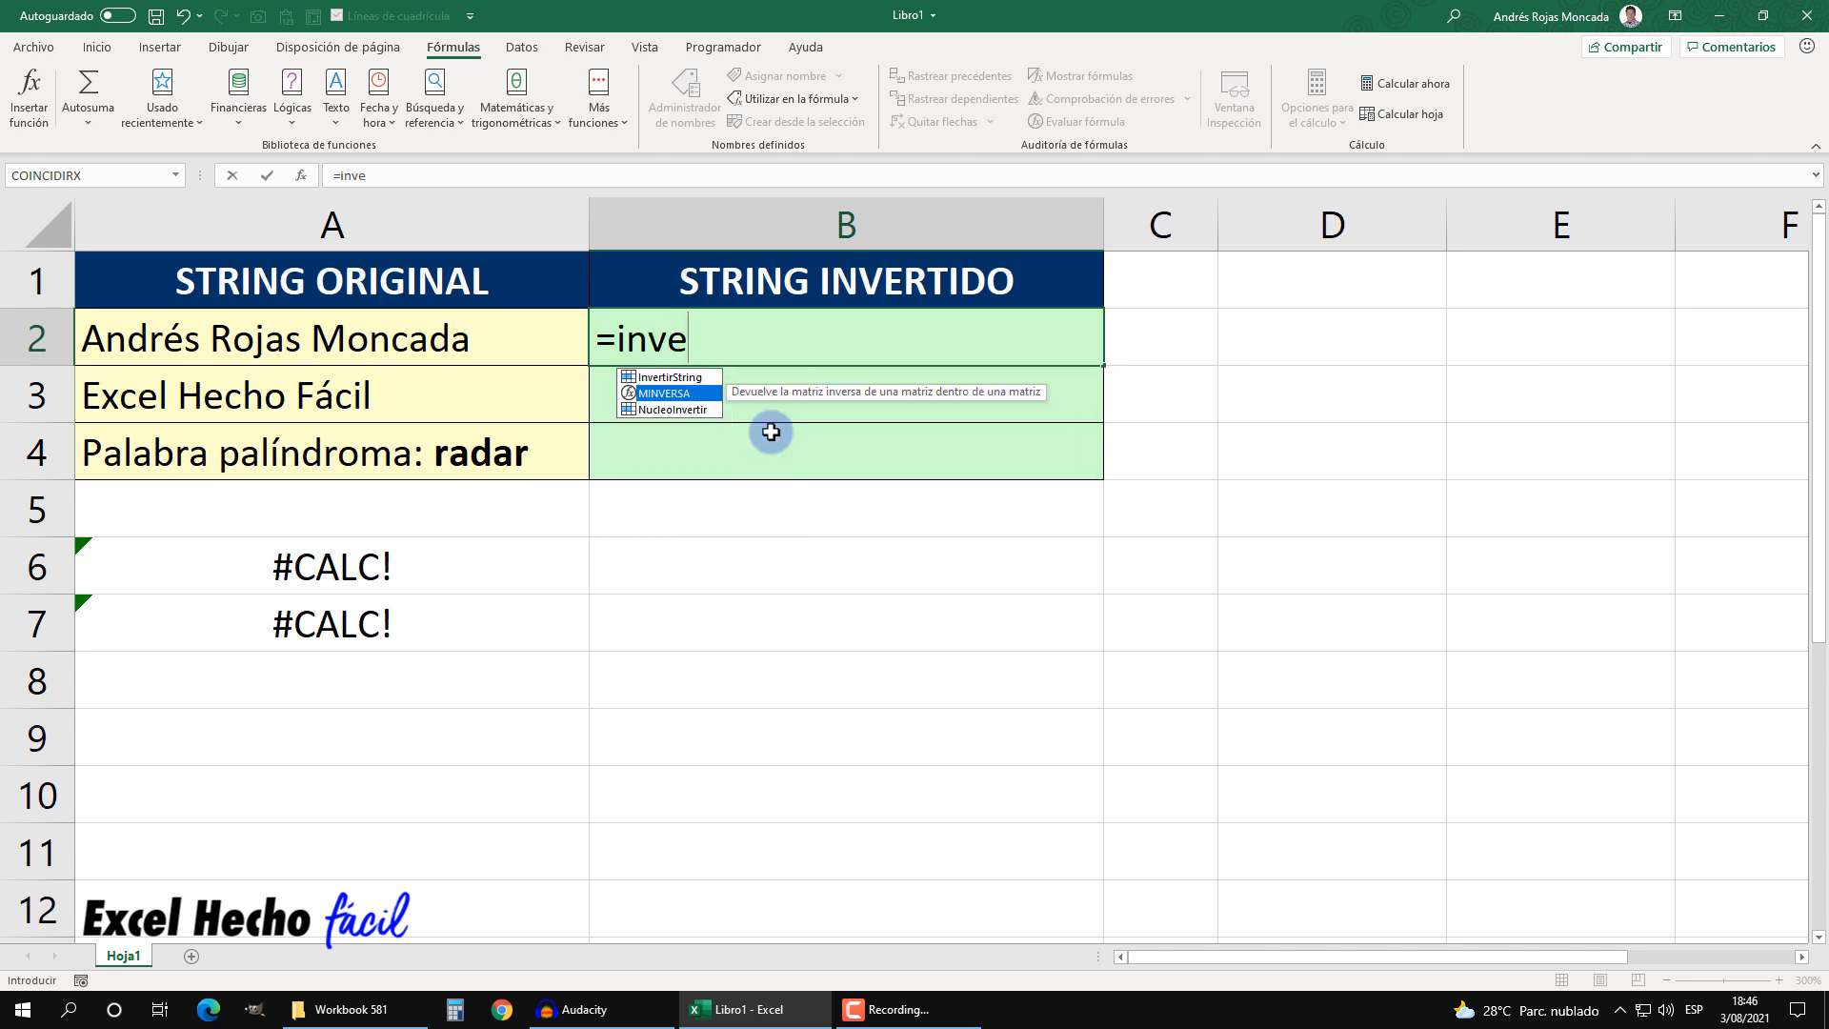
{"action": "key", "text": "Up"}
{"action": "key", "text": "Up"}
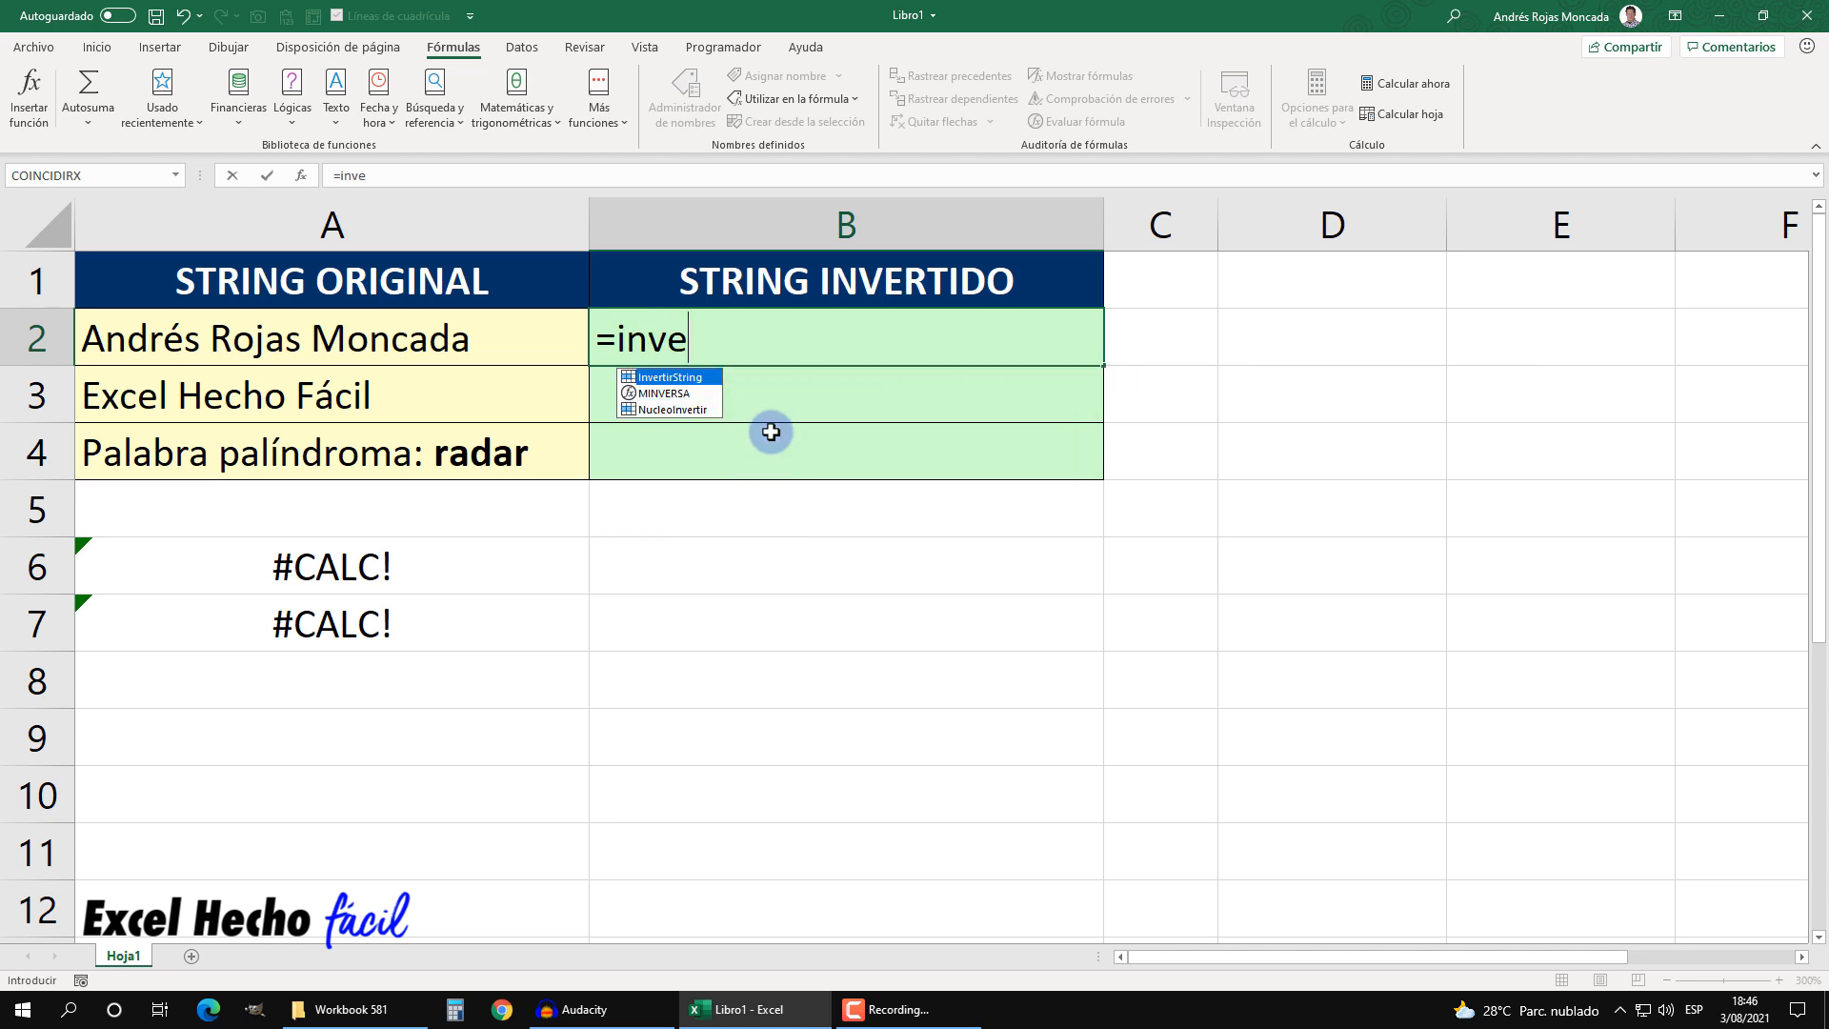
{"action": "double_click", "coordinate": [708, 379]}
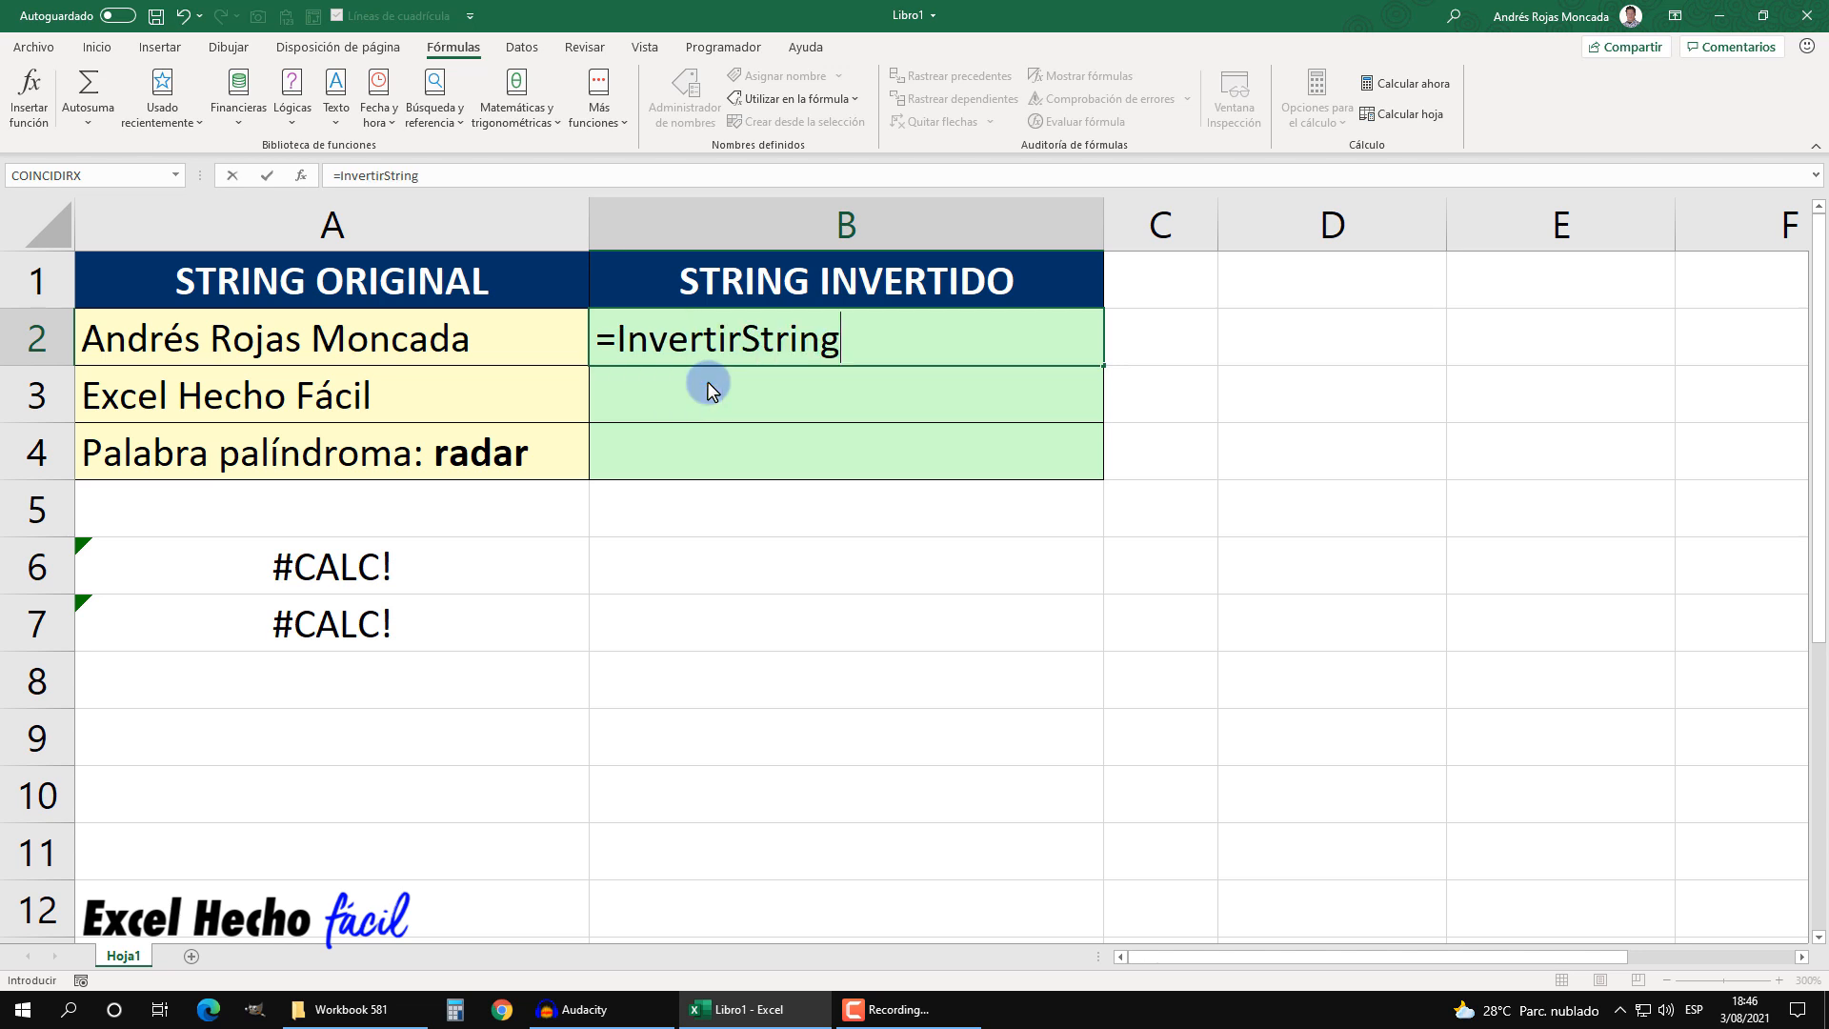
{"action": "type", "text": "("}
{"action": "left_click", "coordinate": [562, 346]}
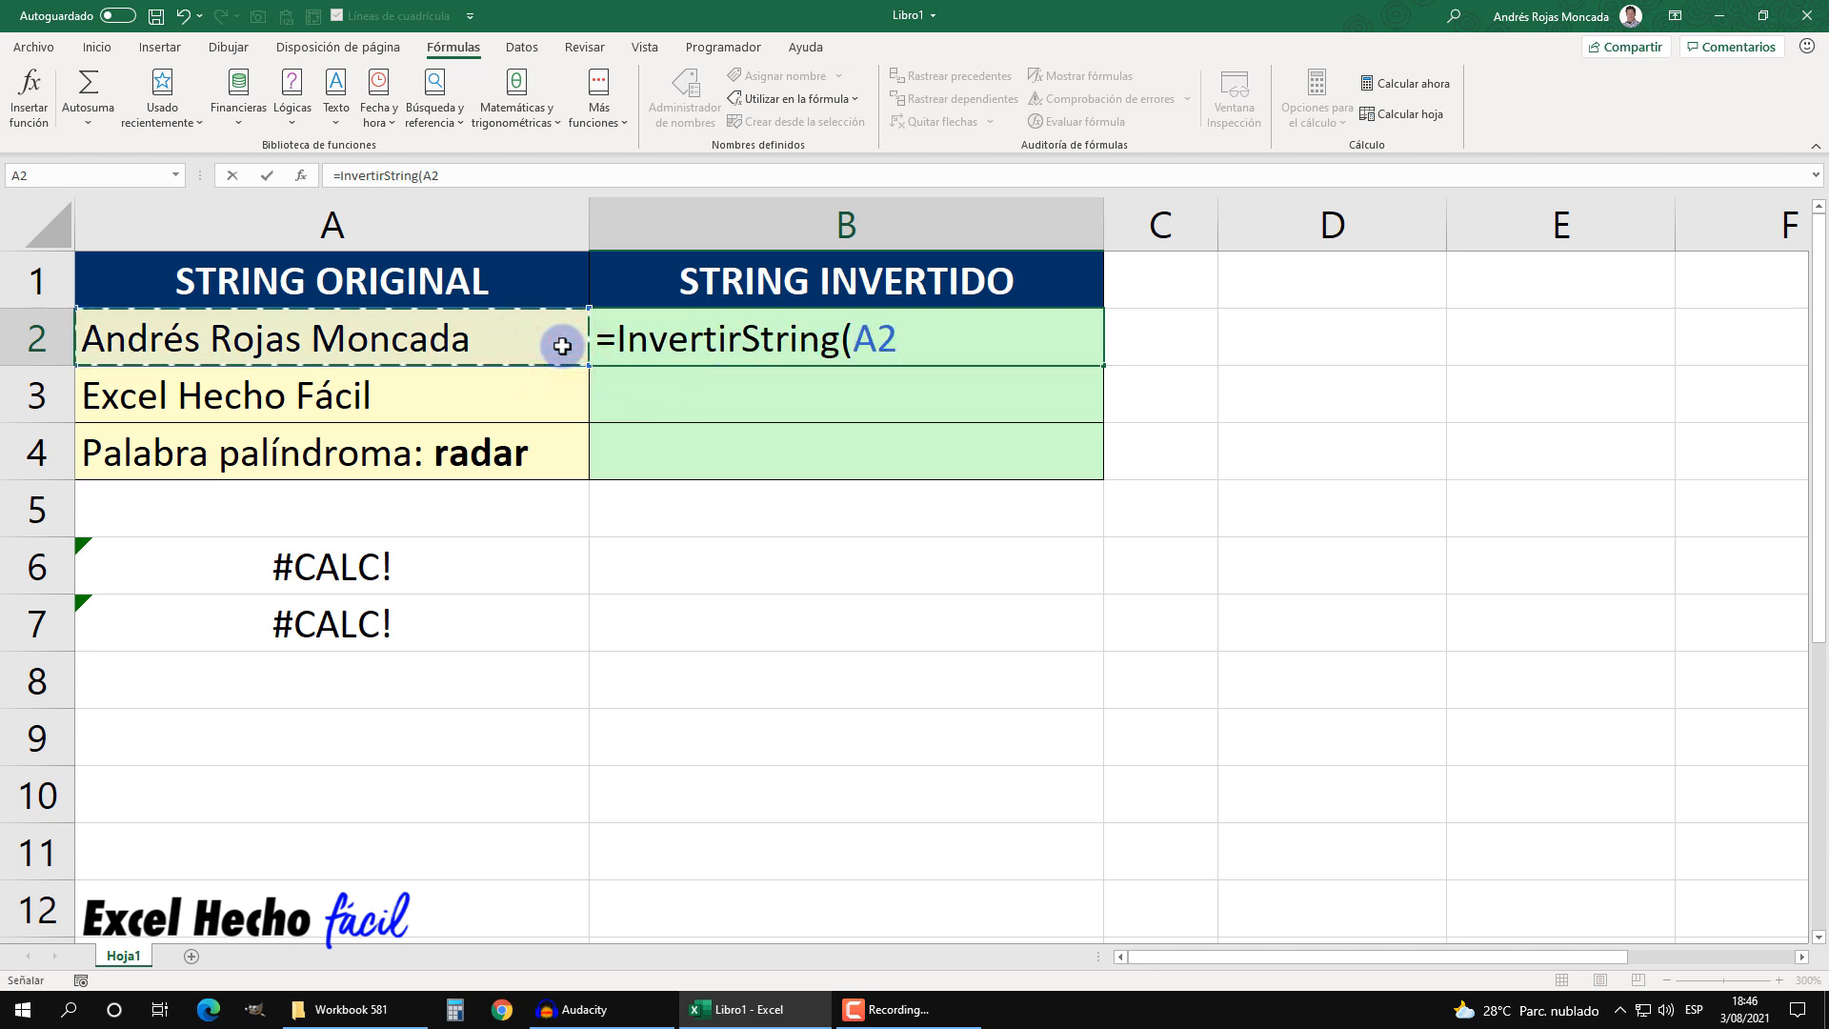
{"action": "type", "text": ")"}
{"action": "key", "text": "Return"}
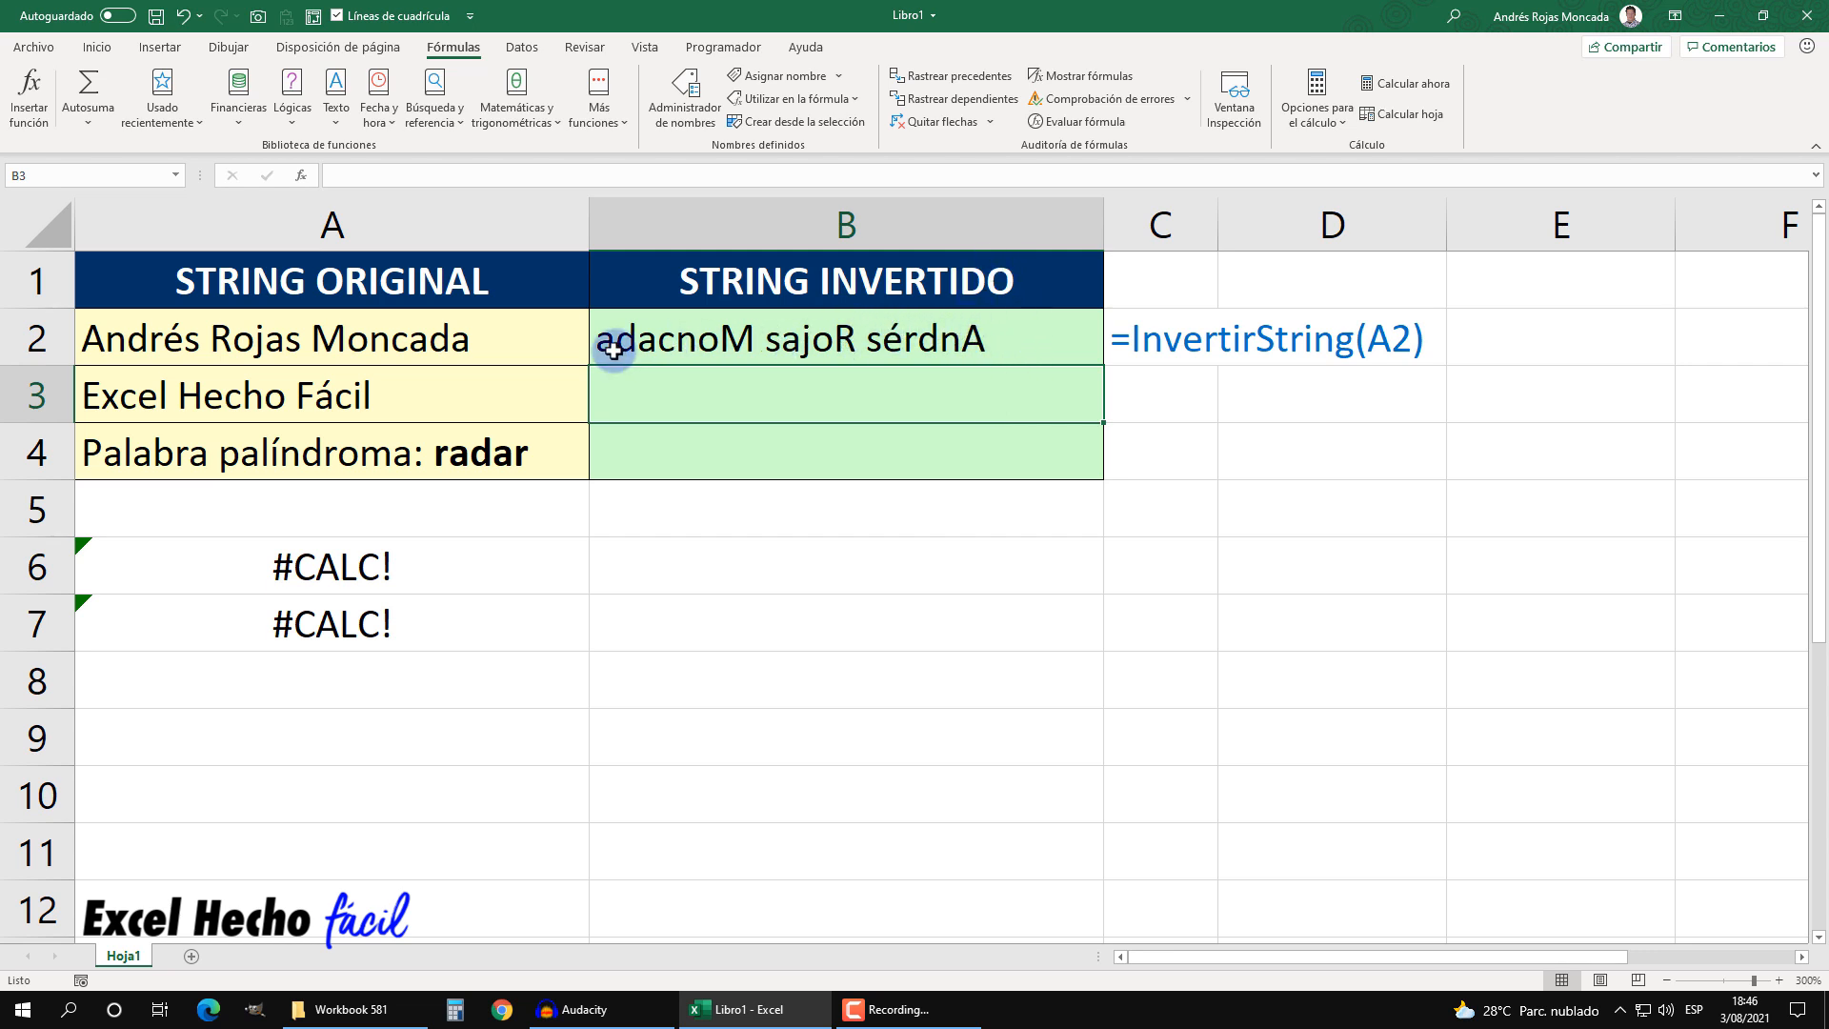
- Fill the InvertirString formula from B2 down through B4
{"action": "left_click", "coordinate": [940, 348]}
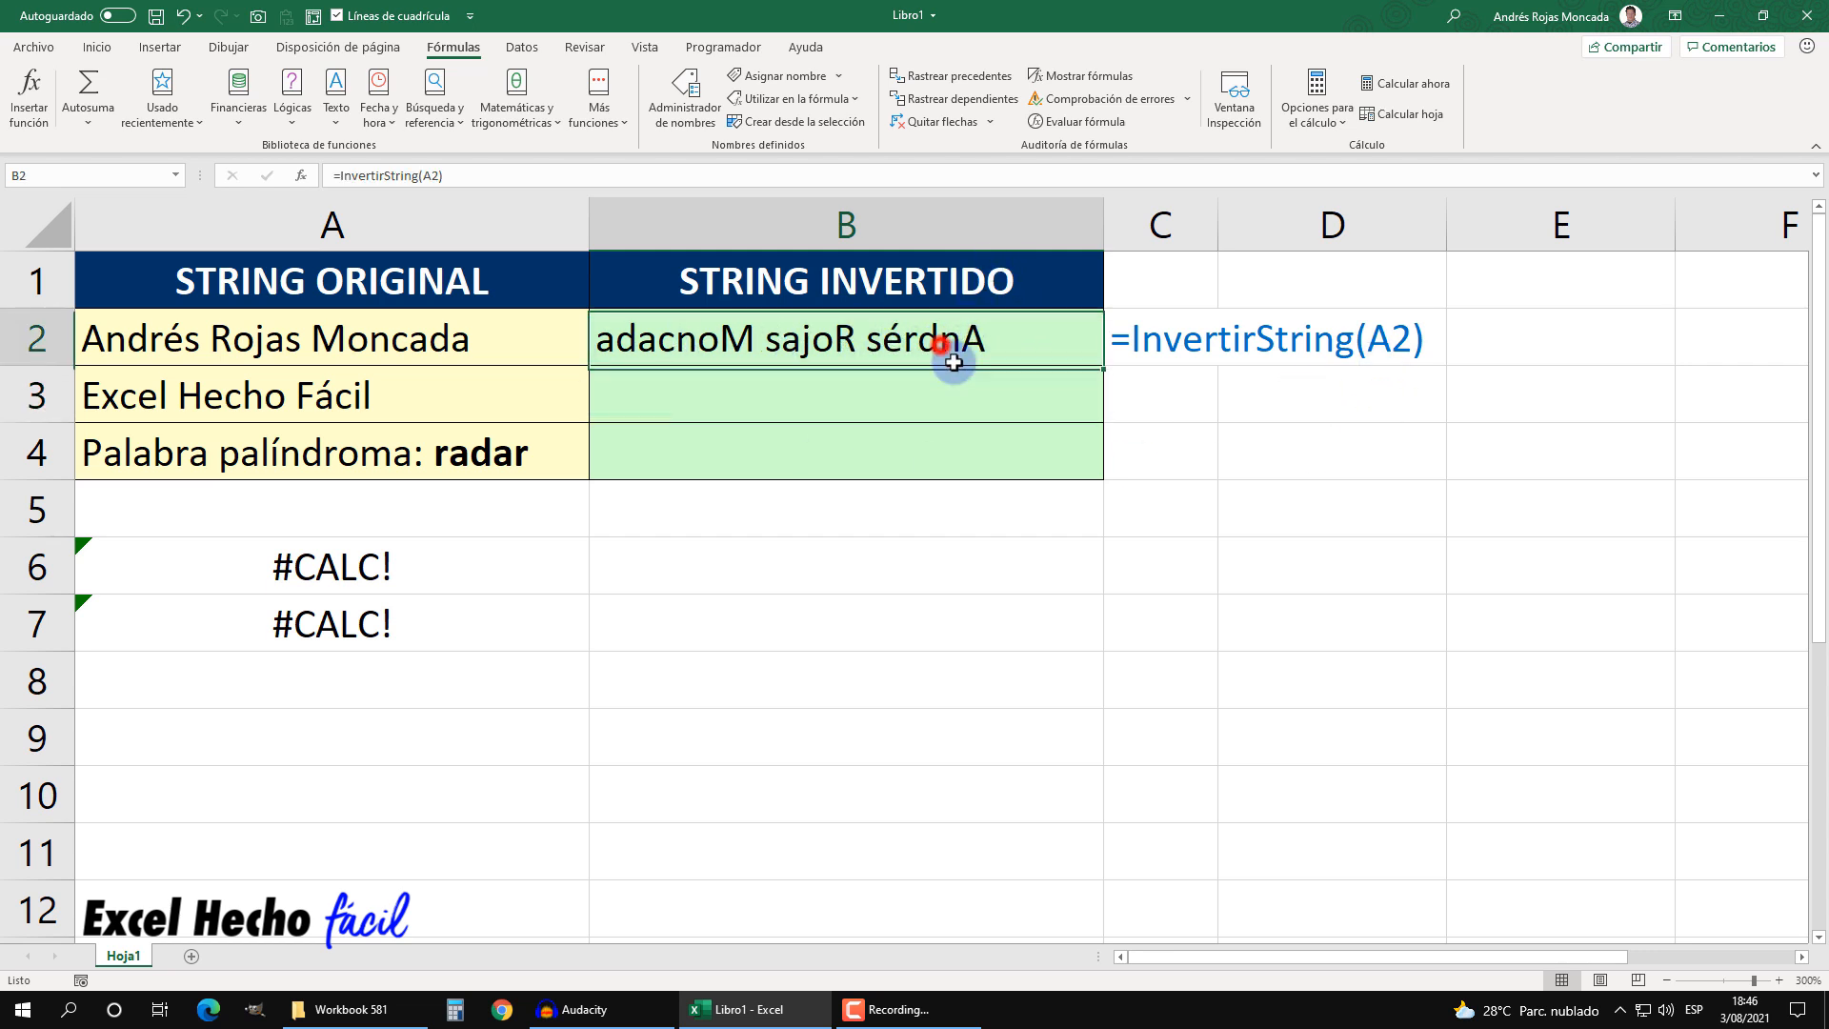
{"action": "left_click_drag", "start_coordinate": [1105, 368], "coordinate": [1095, 476]}
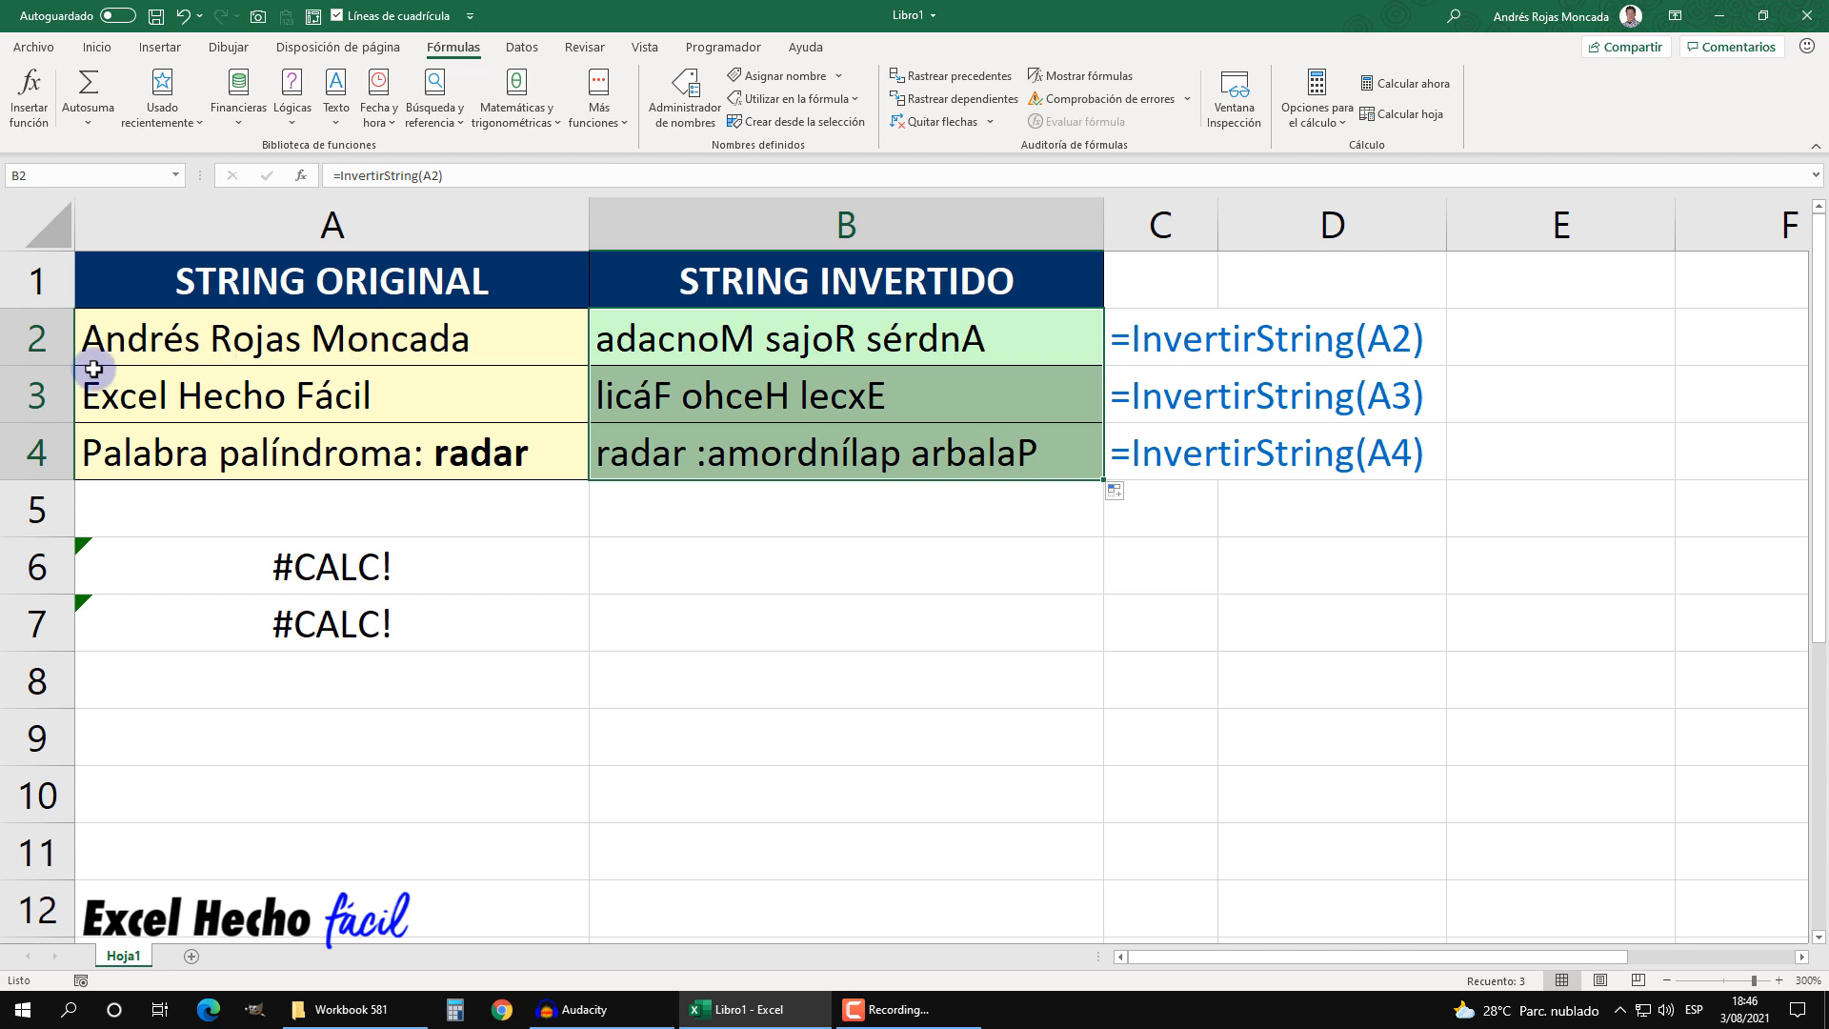
{"action": "left_click", "coordinate": [962, 455]}
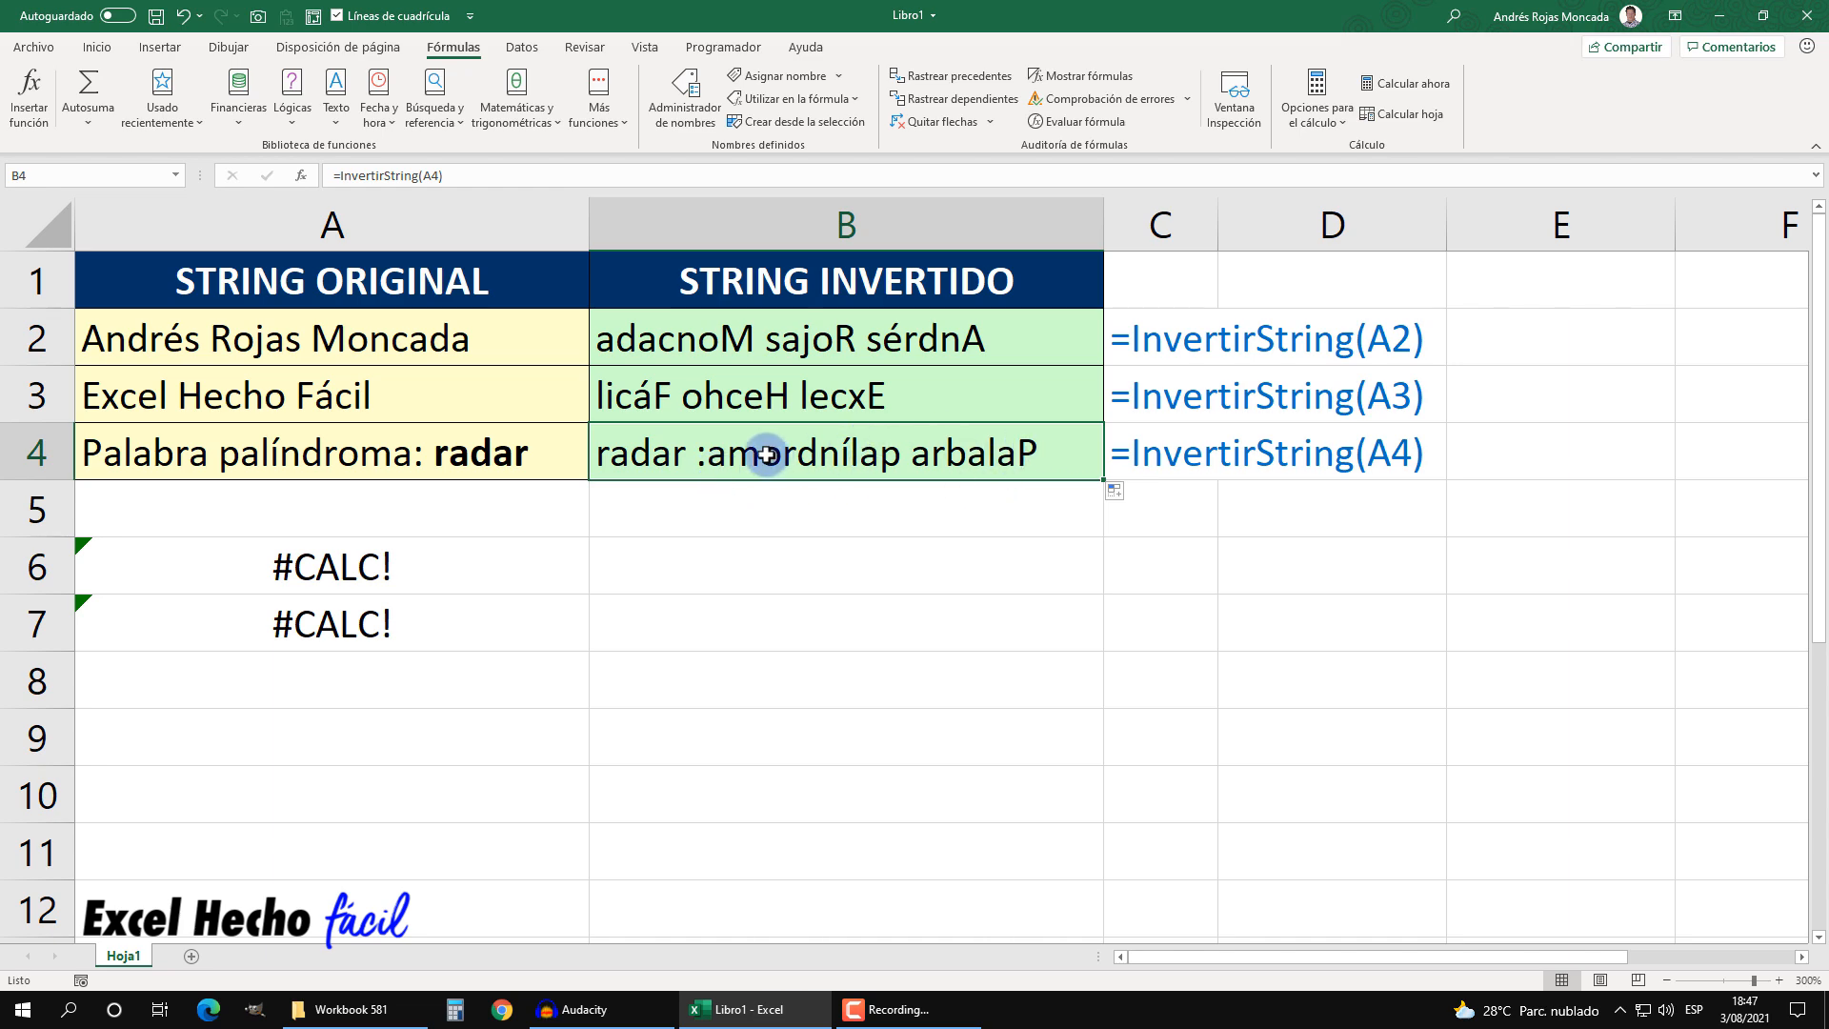
- Examine the full LAMBDA formulas stored in cells A6 and A7 without changing them, ending with the one in A6 open
{"action": "left_click", "coordinate": [377, 566]}
{"action": "key", "text": "F2"}
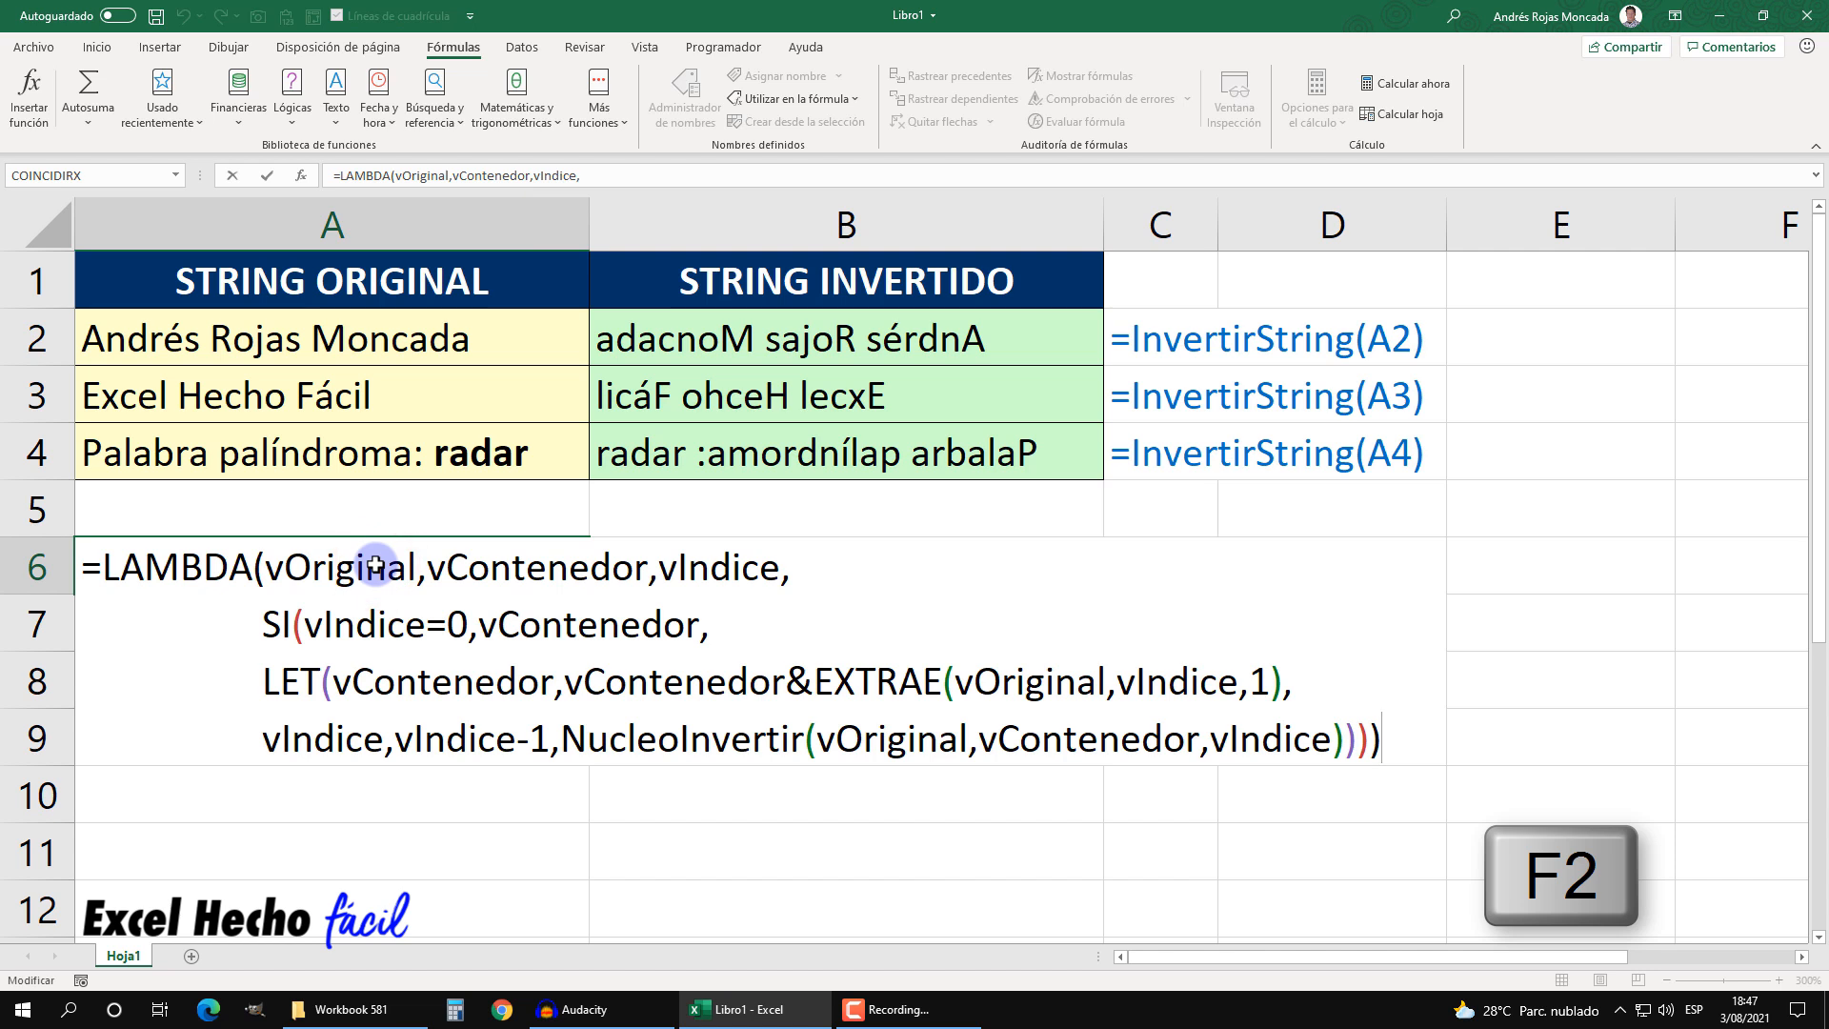
{"action": "key", "text": "Escape"}
{"action": "left_click", "coordinate": [481, 620]}
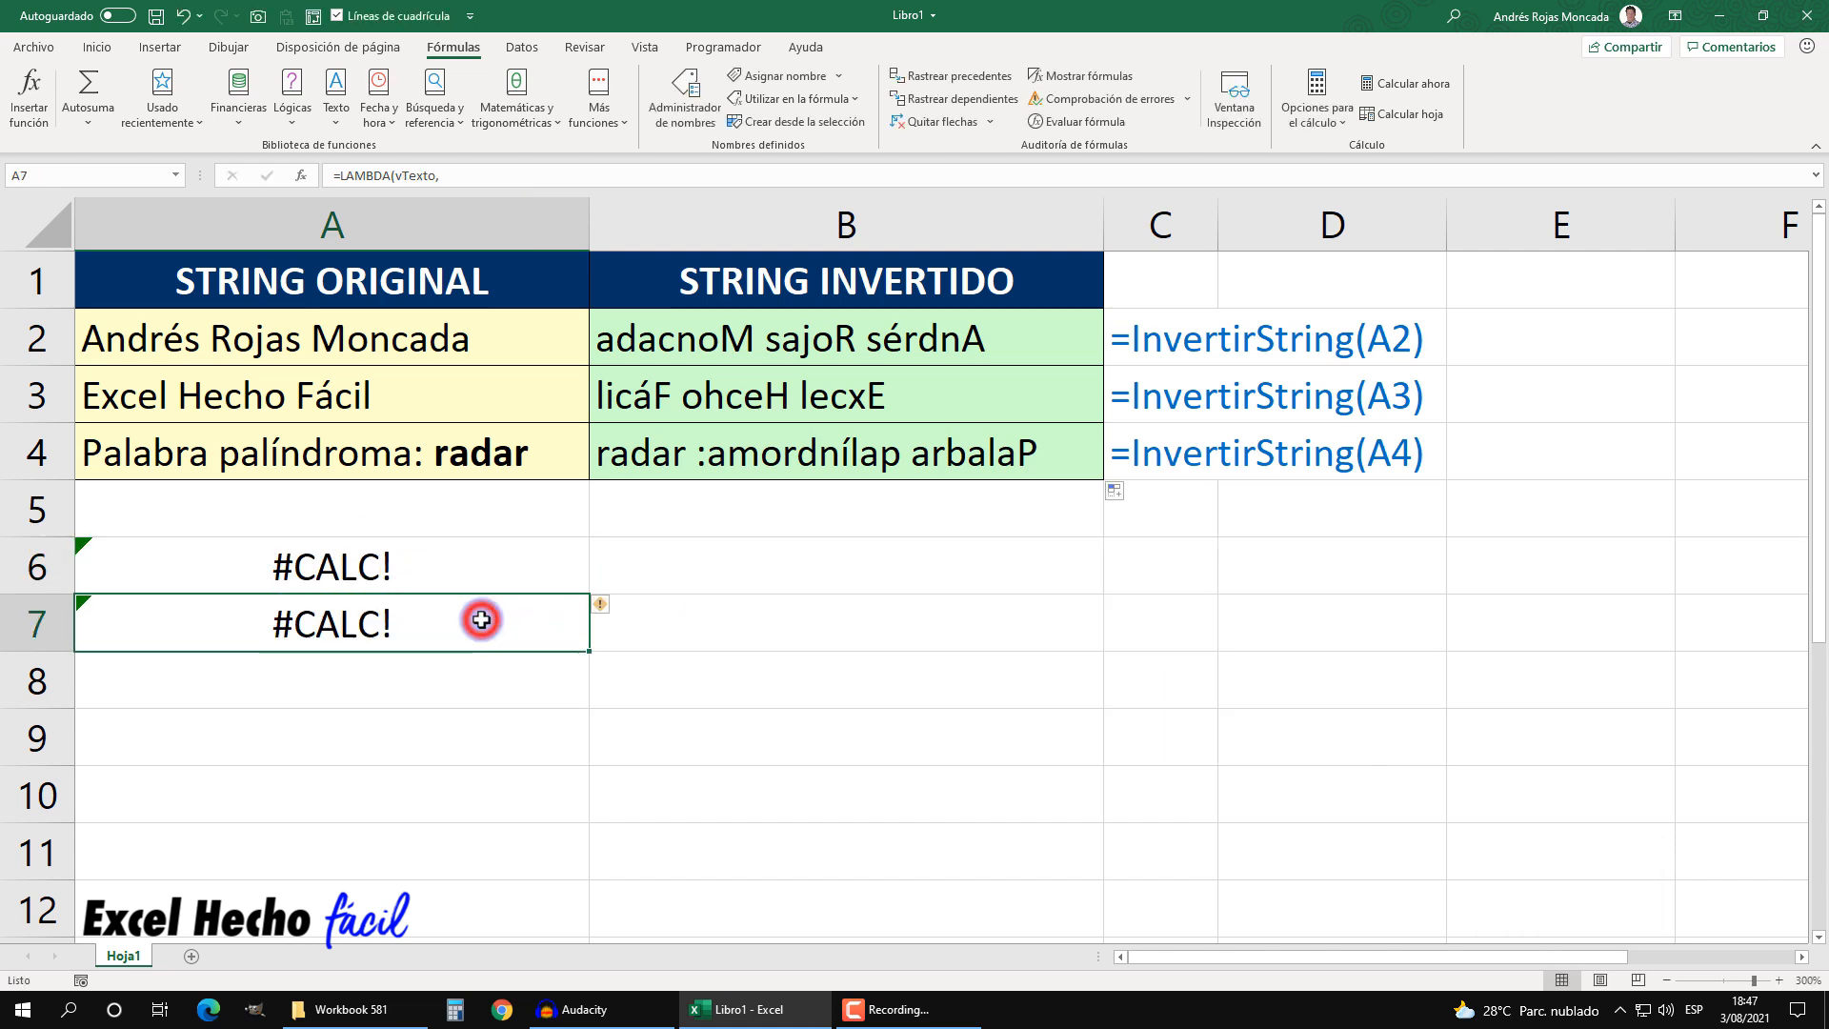
{"action": "key", "text": "F2"}
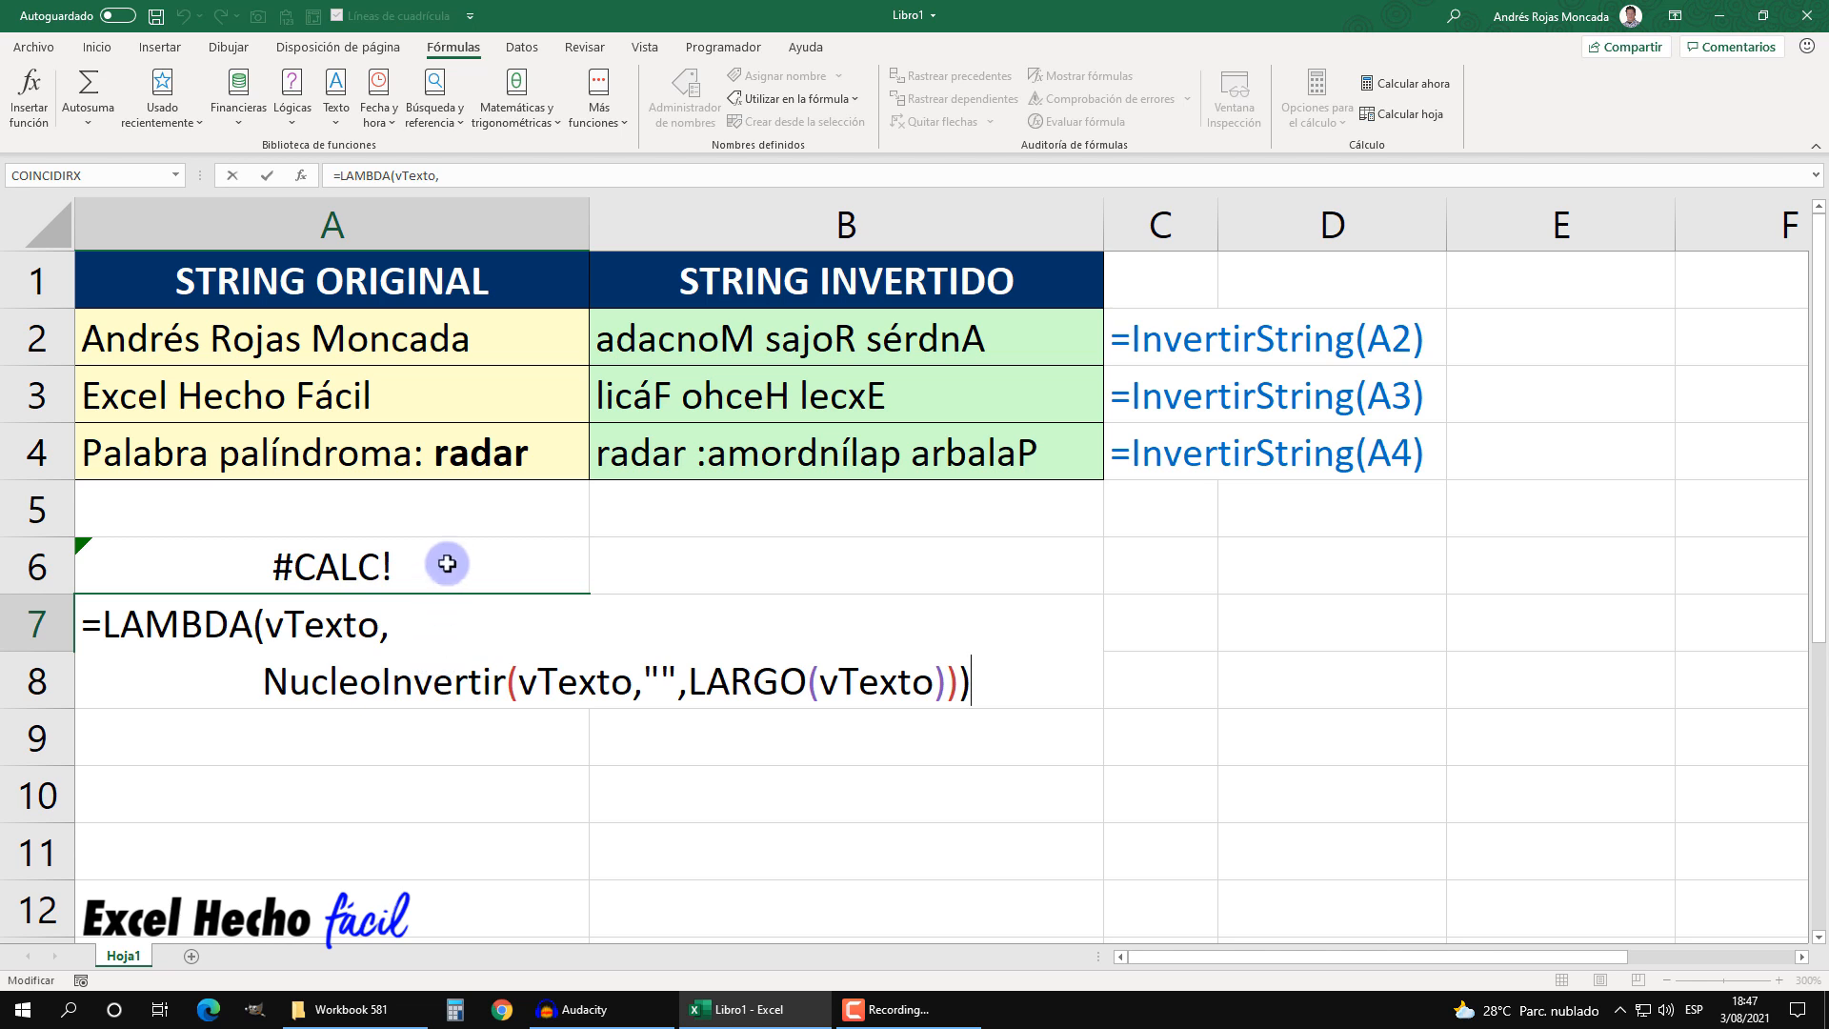
{"action": "key", "text": "Escape"}
{"action": "left_click", "coordinate": [447, 564]}
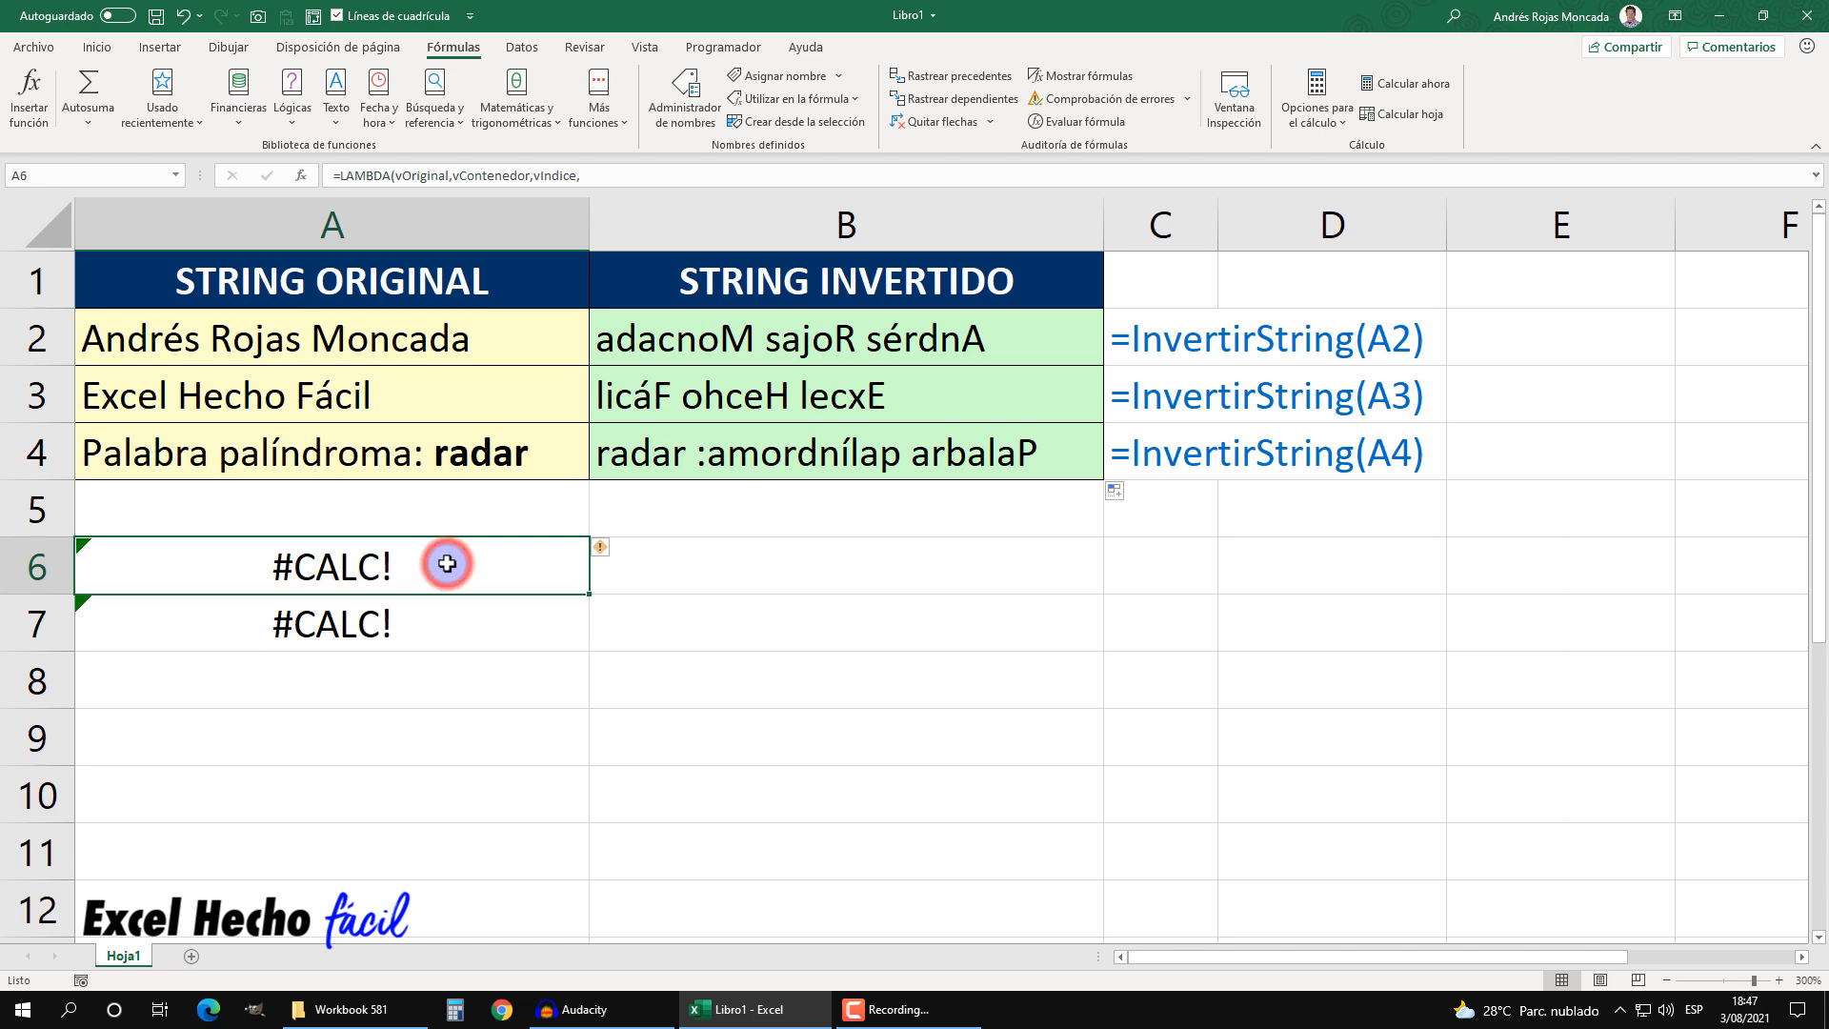
{"action": "key", "text": "F2"}
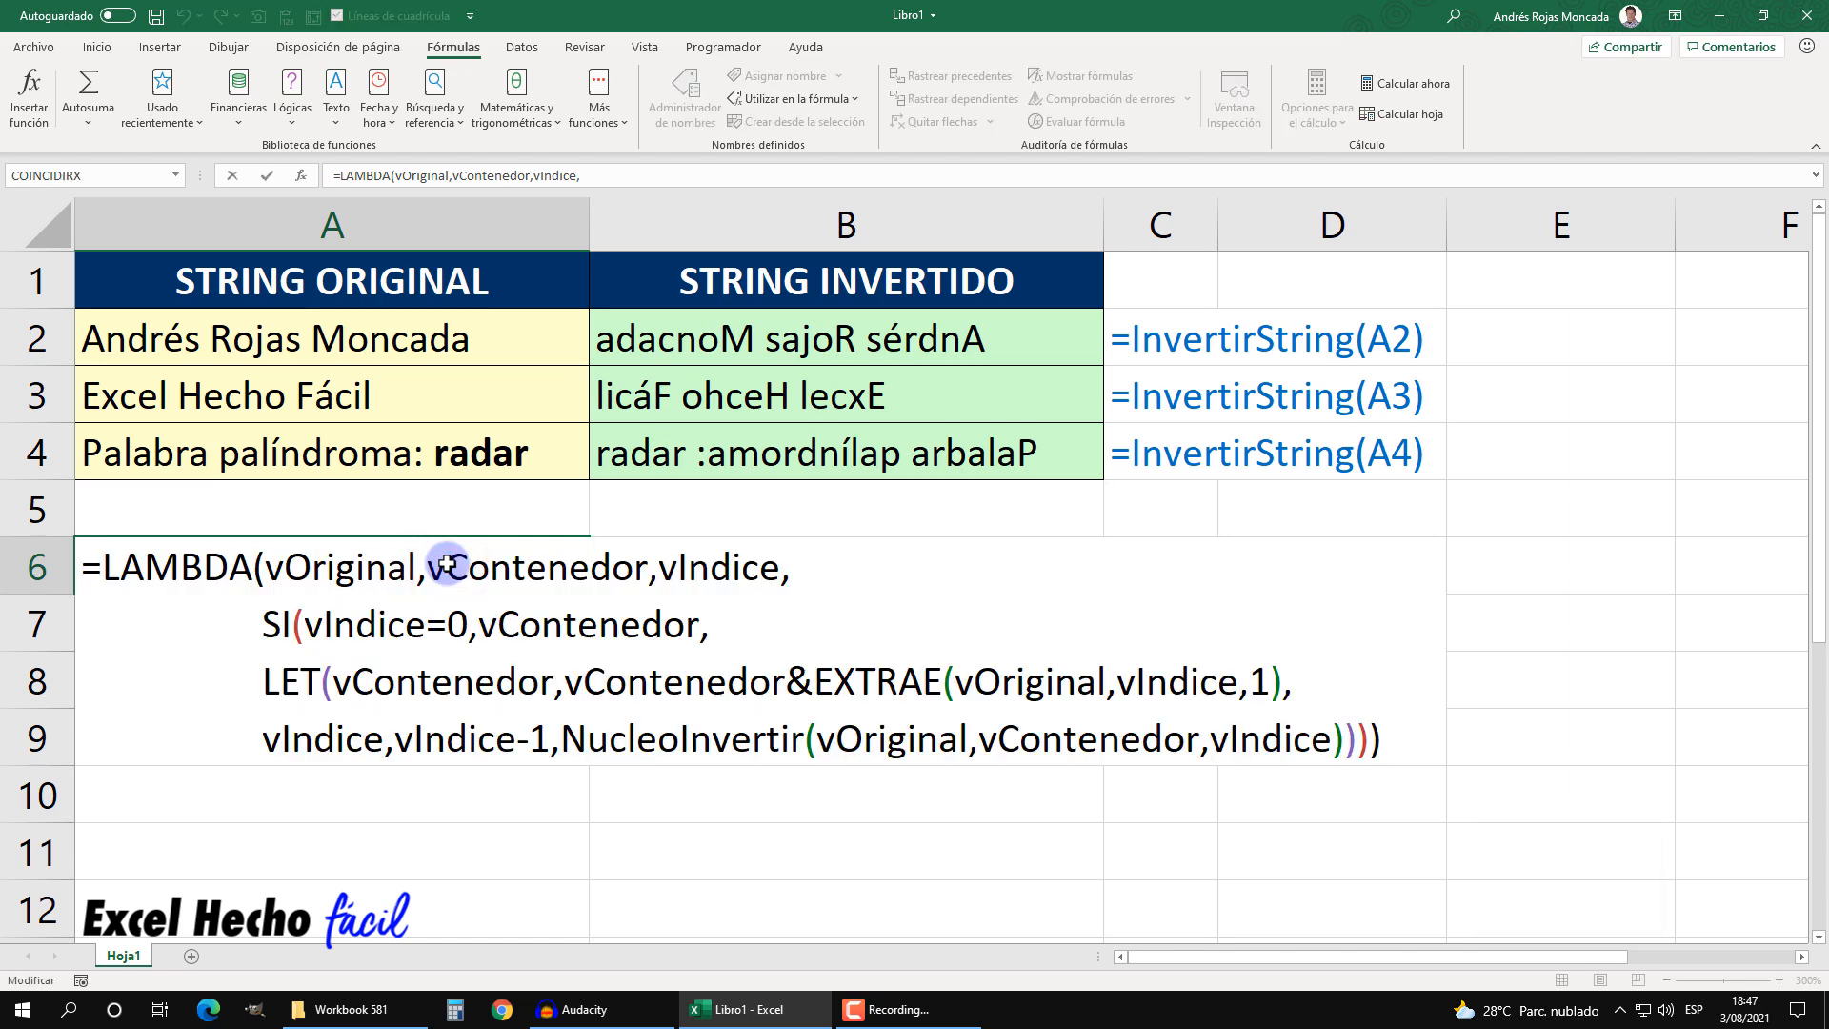